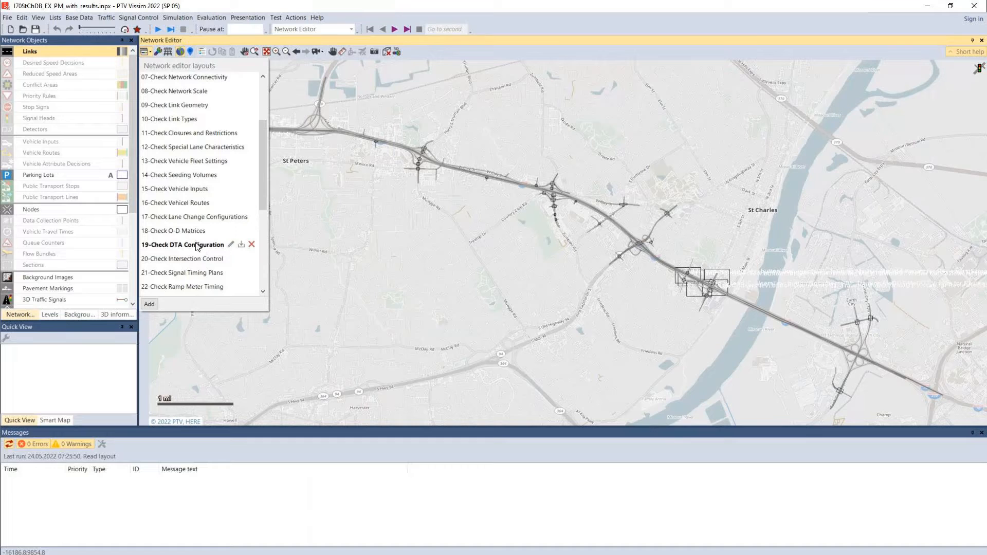
Load the network editor layout "20-Check Intersection Control"
left_click(174, 259)
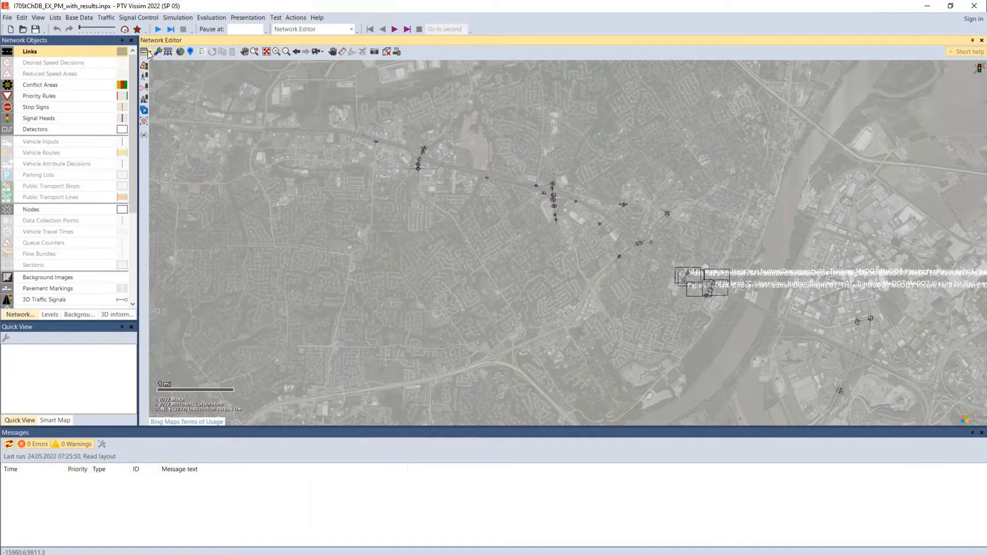
scroll(166, 230, "down", 8)
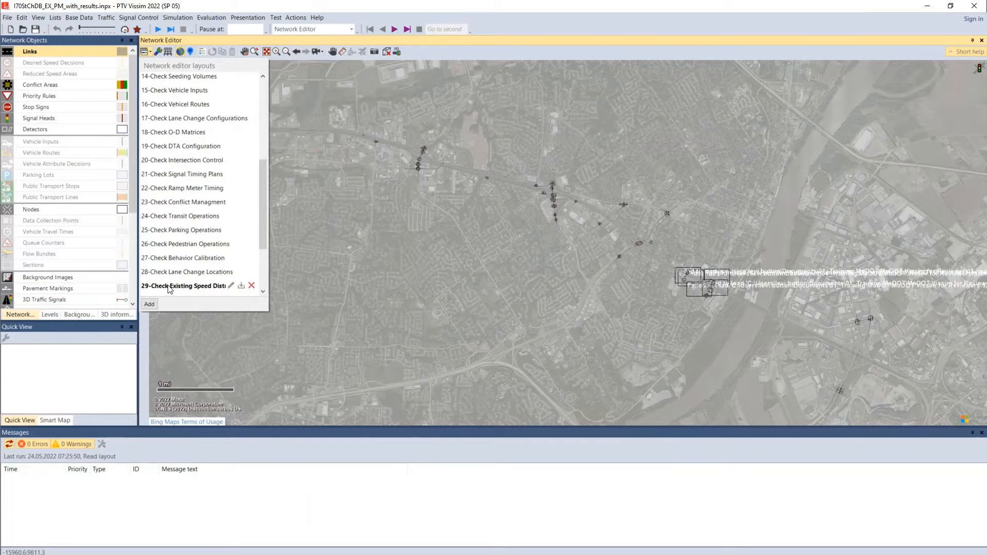
scroll(185, 280, "down", 4)
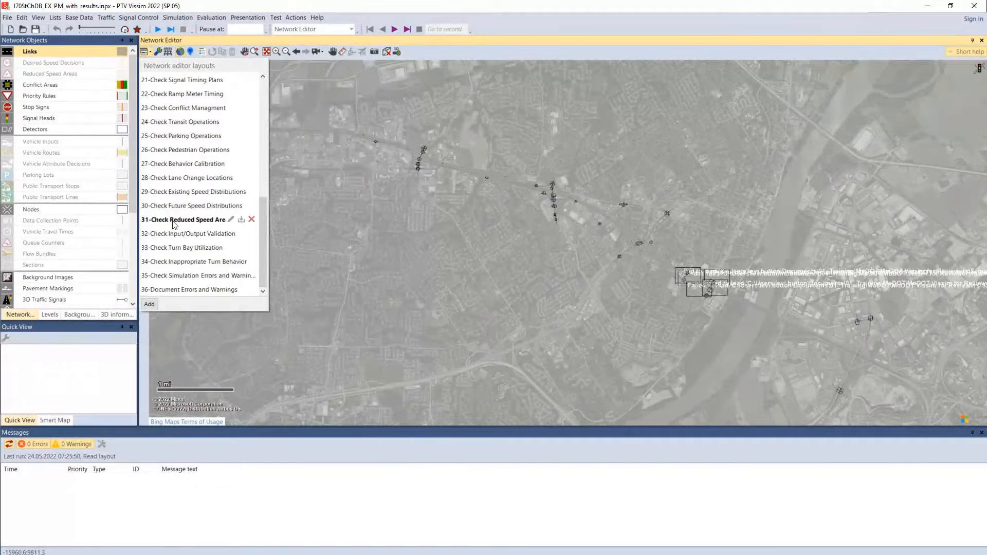
scroll(167, 213, "up", 4)
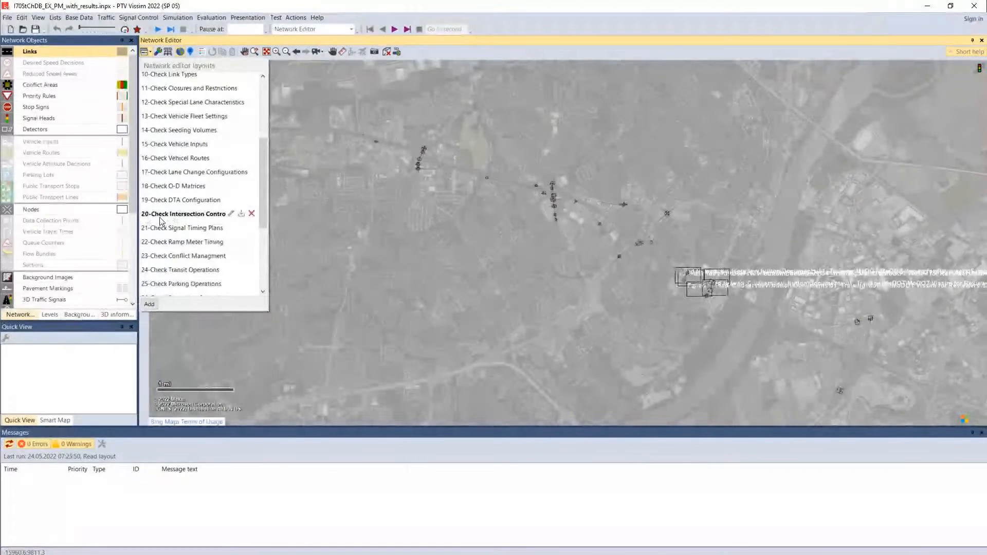
left_click(160, 221)
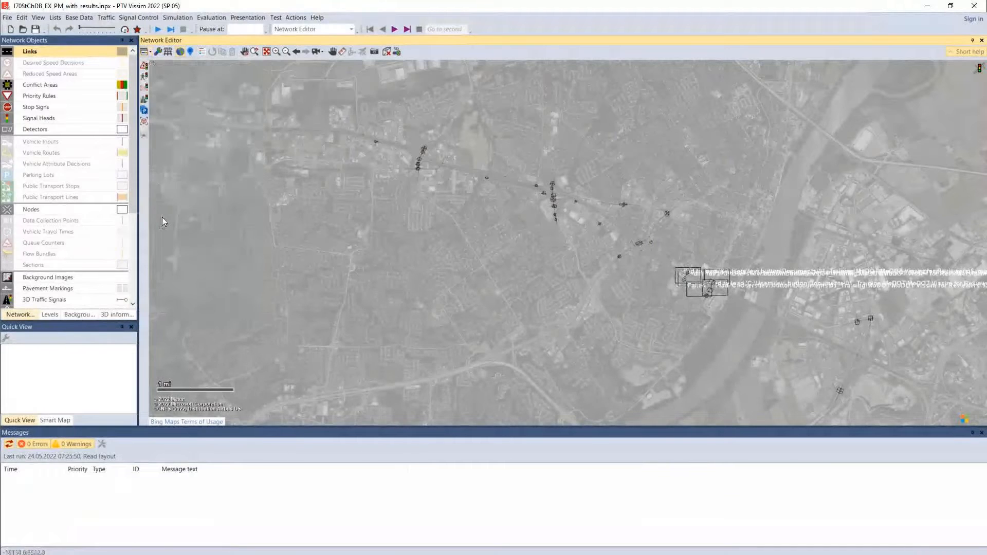
Examine the conflict areas, signal heads and detectors at the ramp intersection of Node 2 against the aerial image
scroll(426, 220, "up", 3)
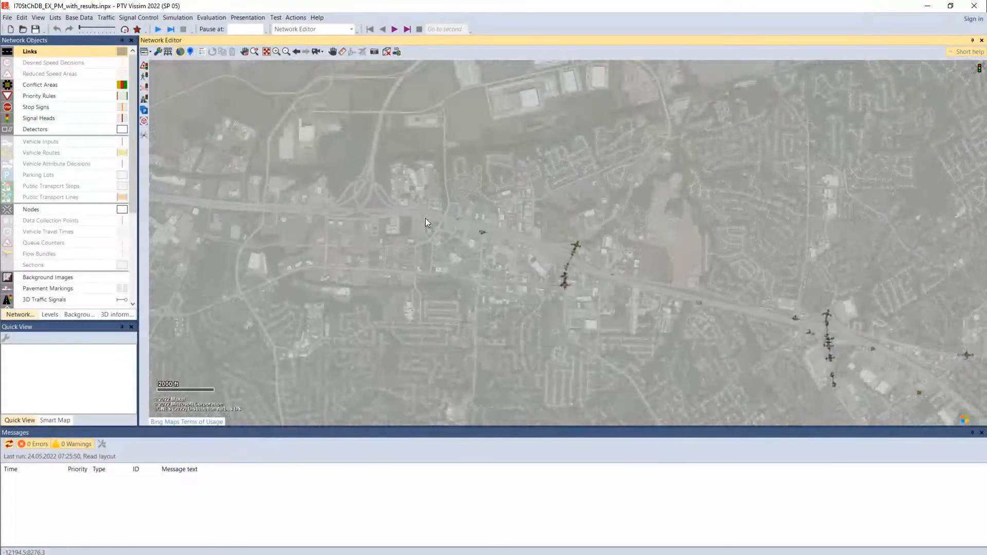
scroll(425, 222, "up", 1)
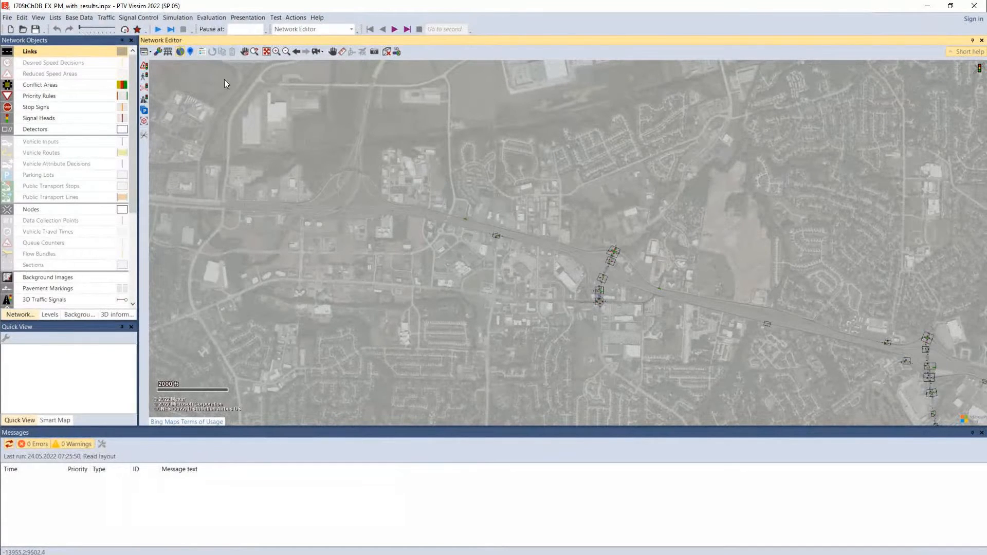
left_click_drag(639, 319, 554, 276)
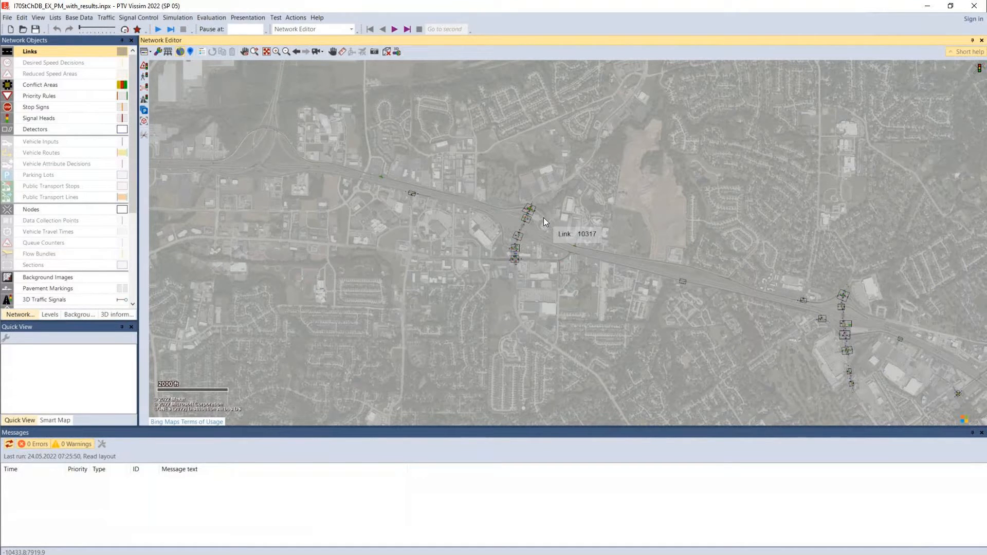
left_click(276, 52)
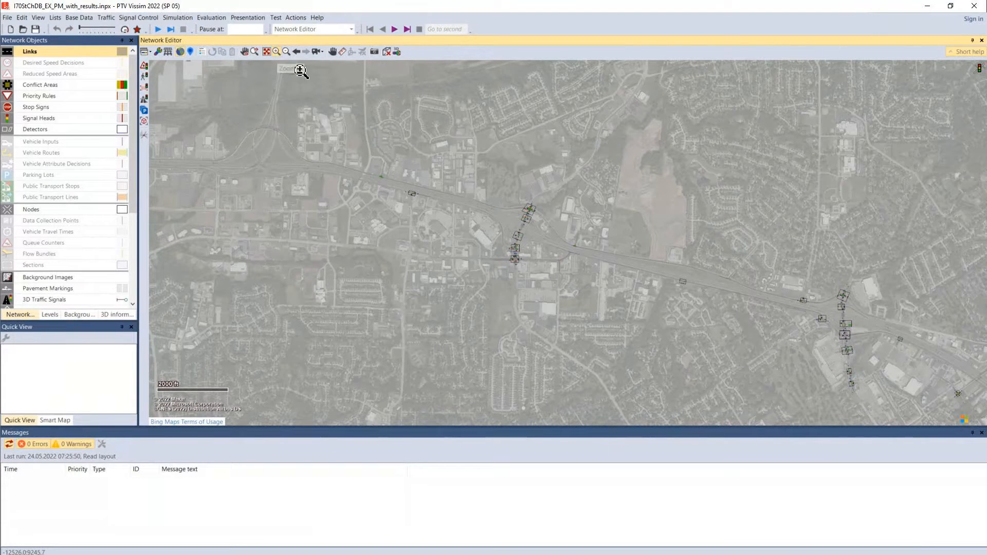
left_click_drag(489, 188, 535, 233)
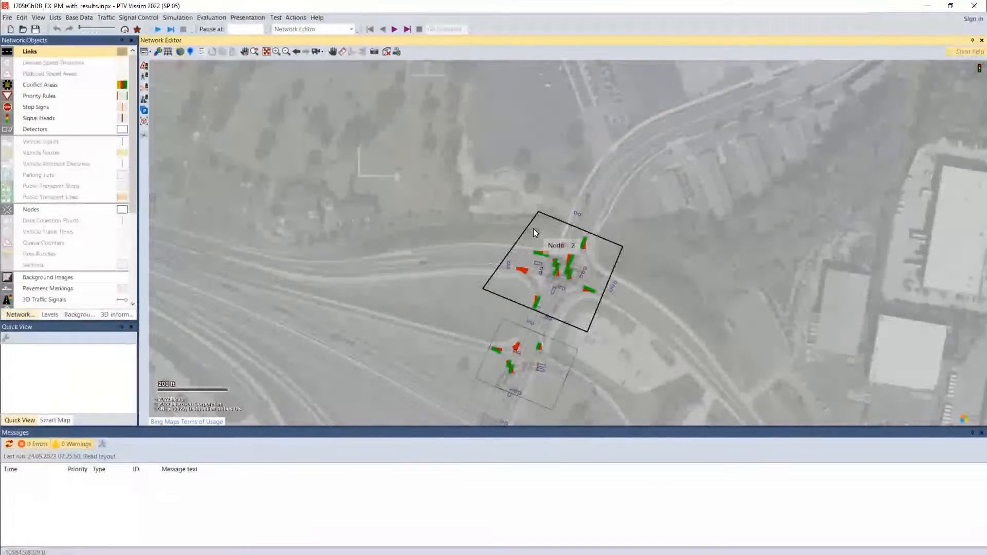
left_click_drag(434, 302, 463, 253)
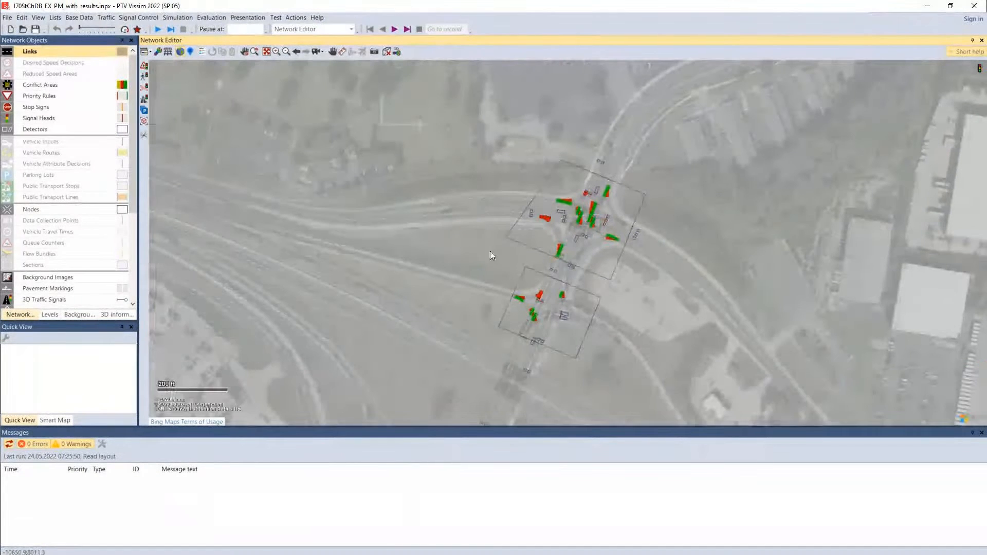
scroll(582, 247, "up", 3)
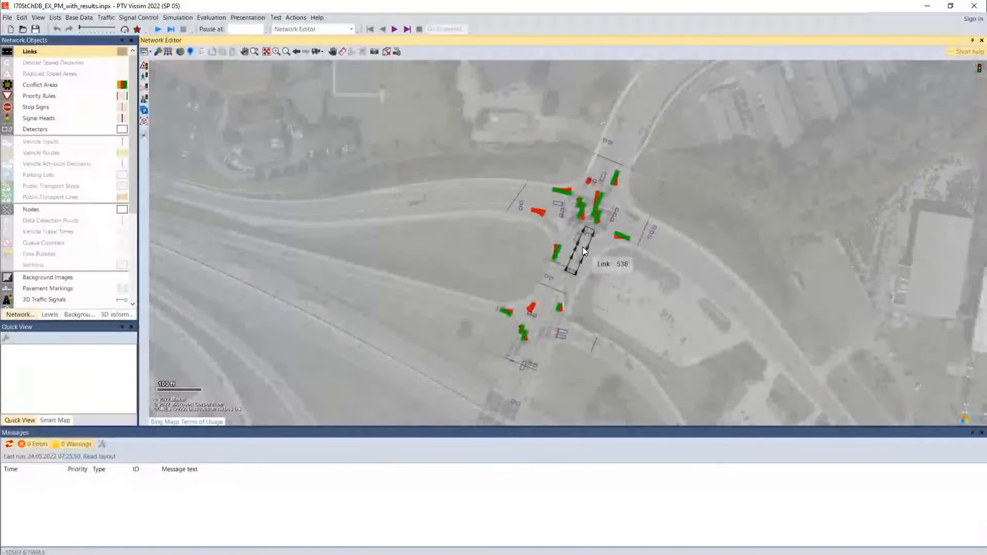
scroll(582, 247, "up", 2)
scroll(417, 238, "up", 2)
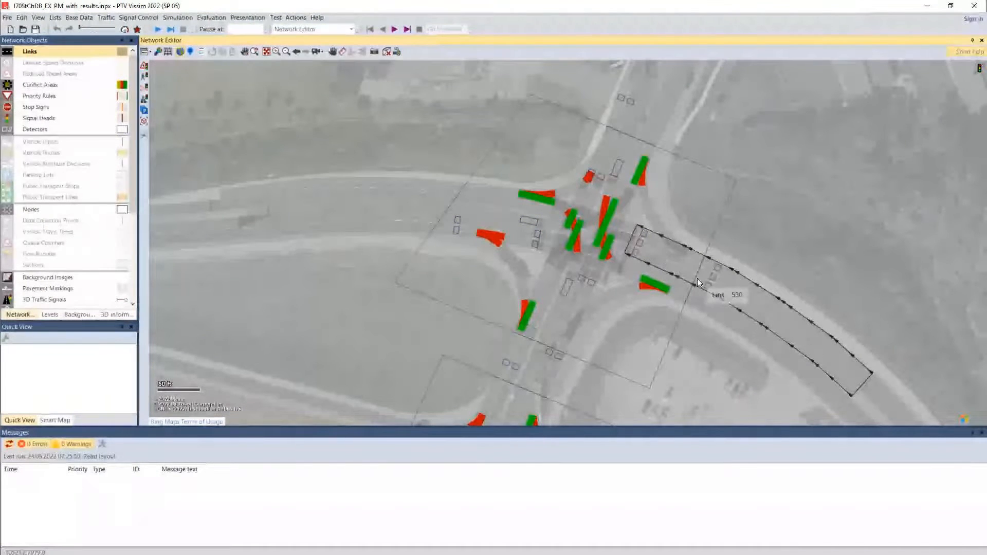
Toggle the wireframe display on and off to compare the links and connectors with the aerial lanes at Node 2
left_click(168, 52)
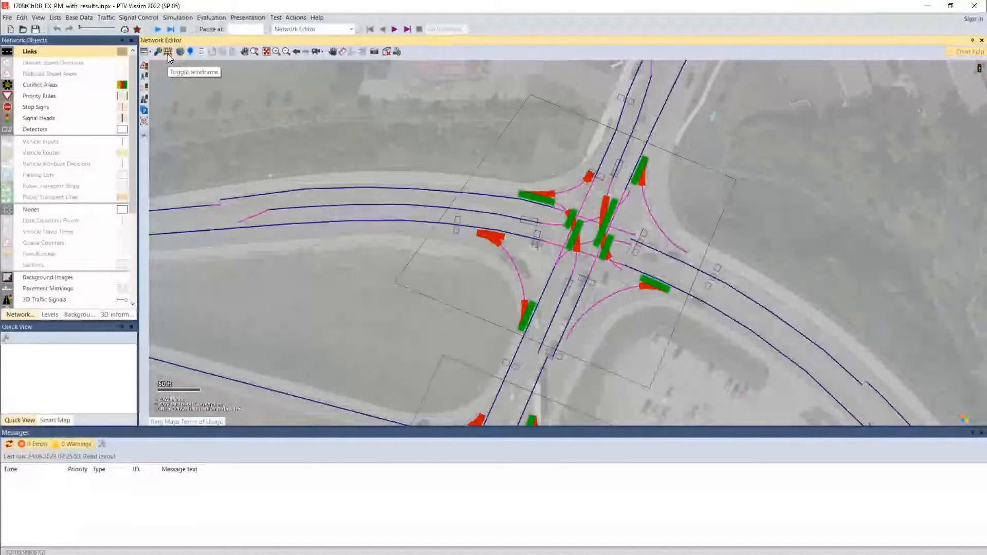
left_click(168, 53)
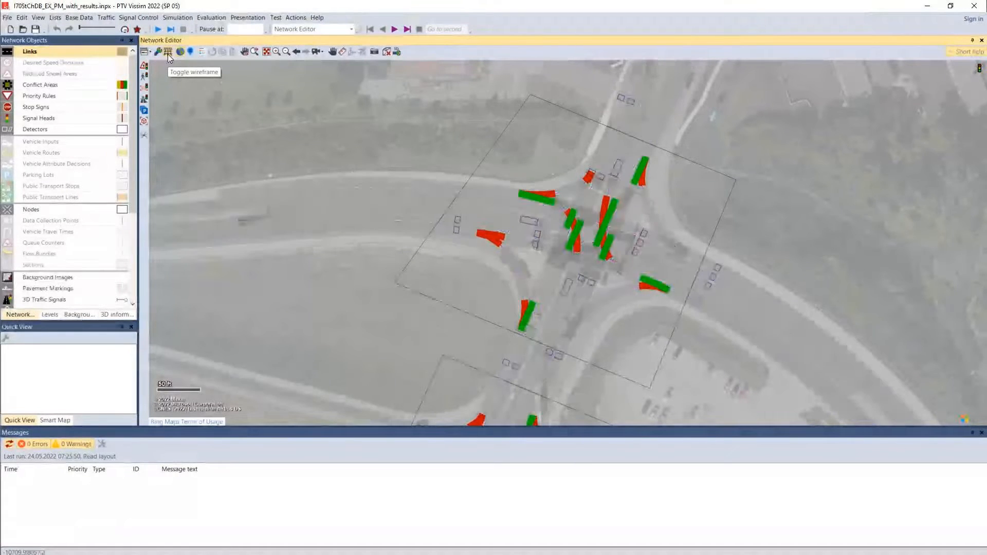
left_click(168, 53)
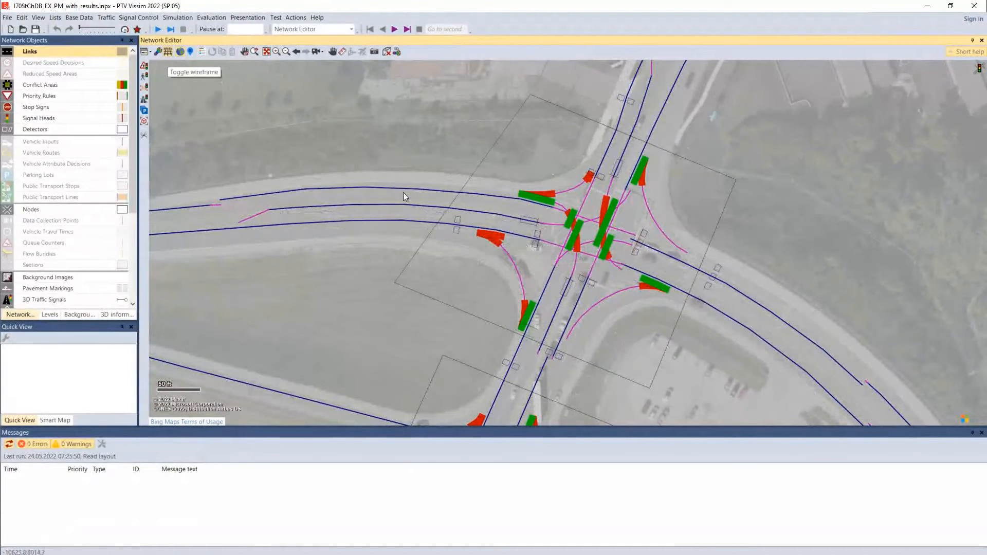
left_click(169, 52)
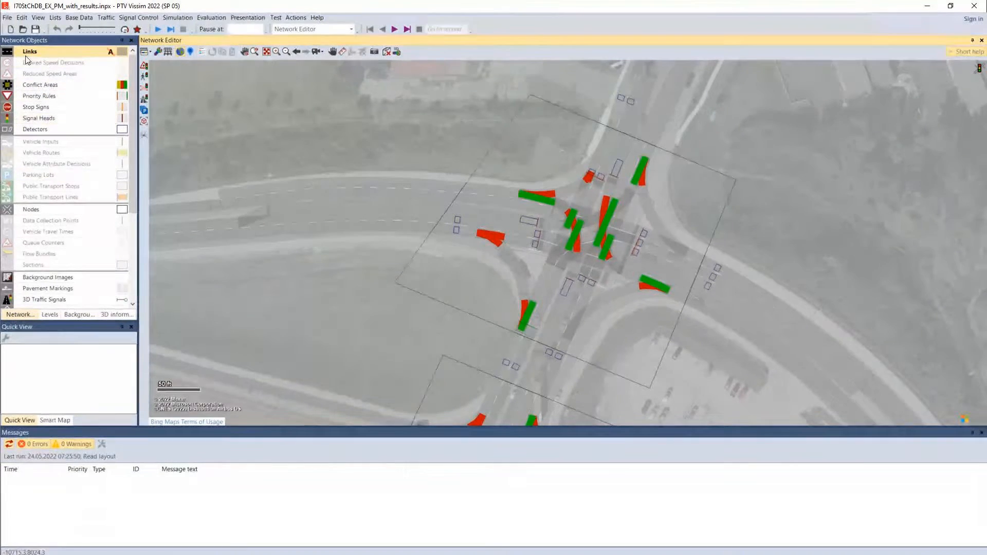
Make Signal Heads the active network object type and hide the links
left_click(41, 119)
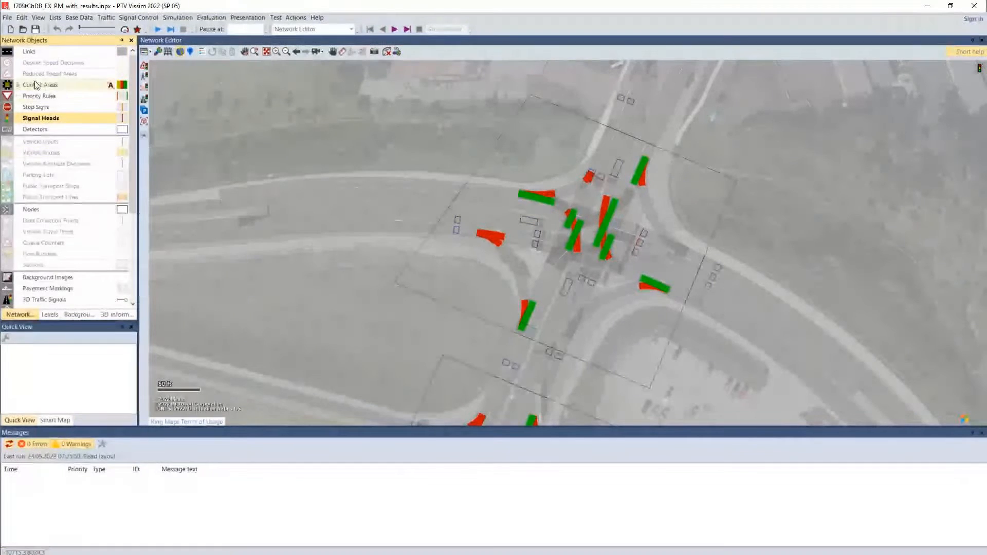
left_click(8, 53)
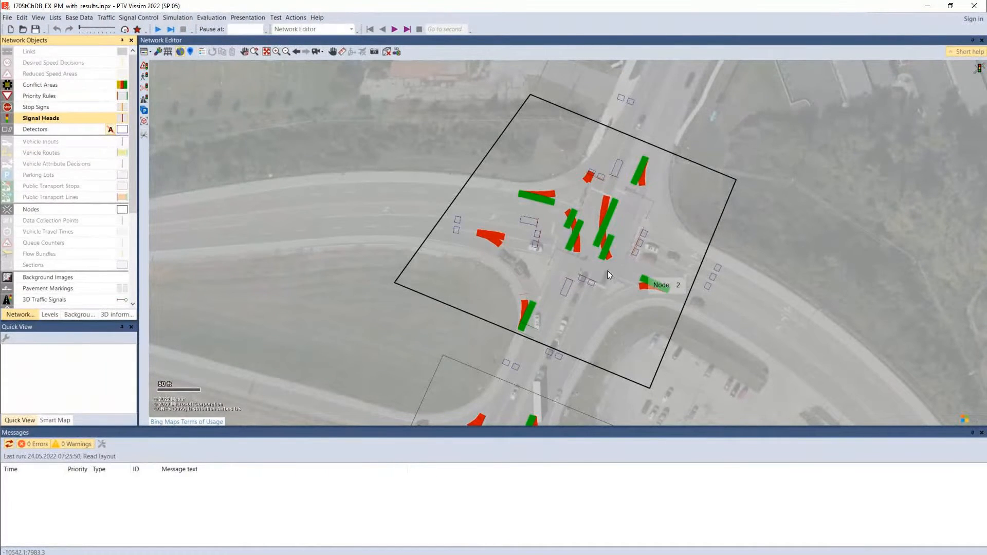
Examine how the signal heads and detectors at Node 2 line up with the stop lines in the aerial image
left_click_drag(558, 323, 613, 241)
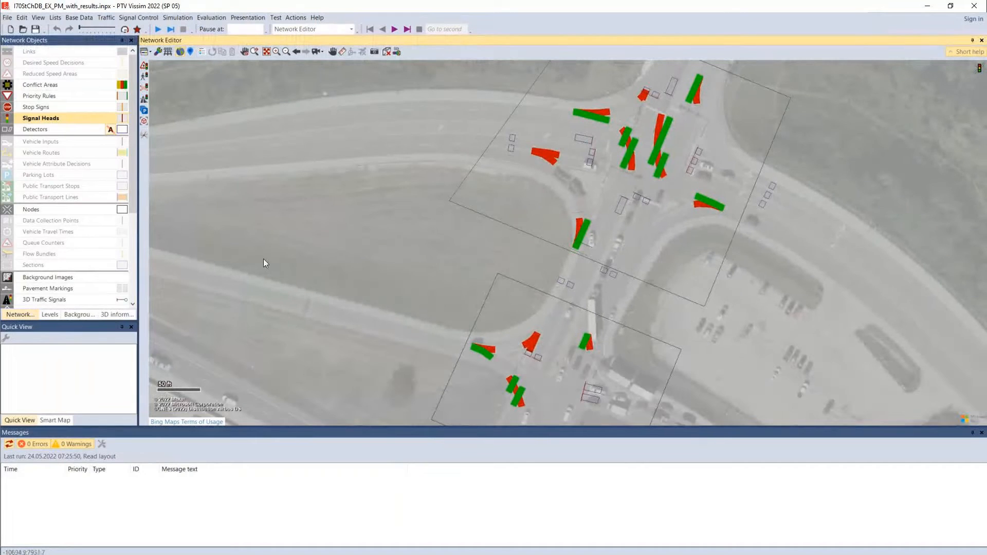
left_click(146, 52)
scroll(216, 206, "down", 3)
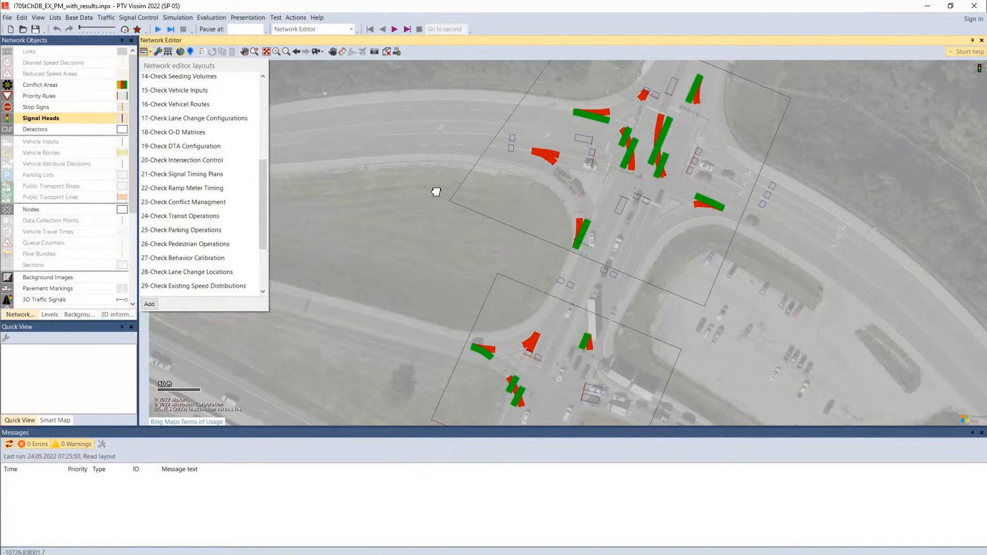
left_click(221, 163)
scroll(519, 283, "up", 1)
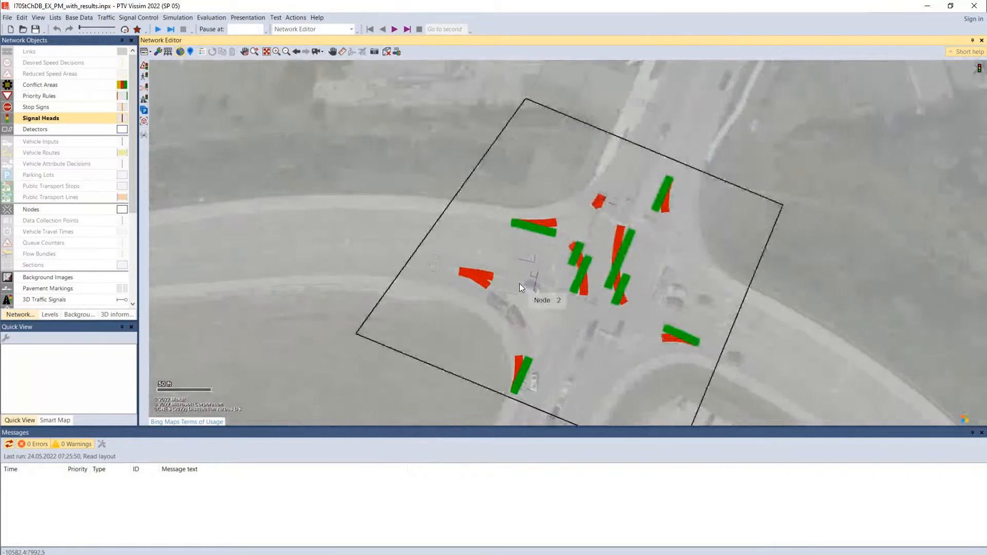
scroll(581, 290, "up", 1)
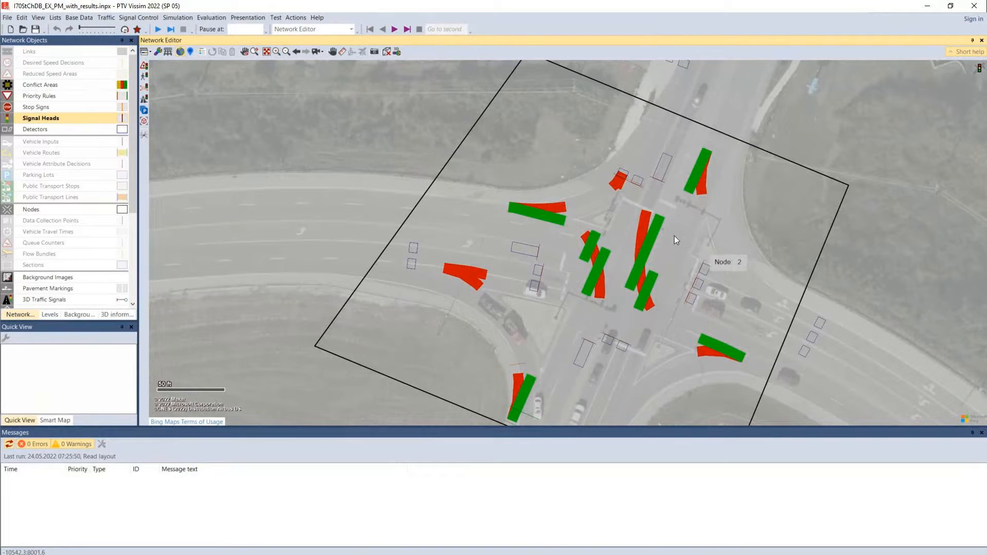
scroll(634, 361, "up", 1)
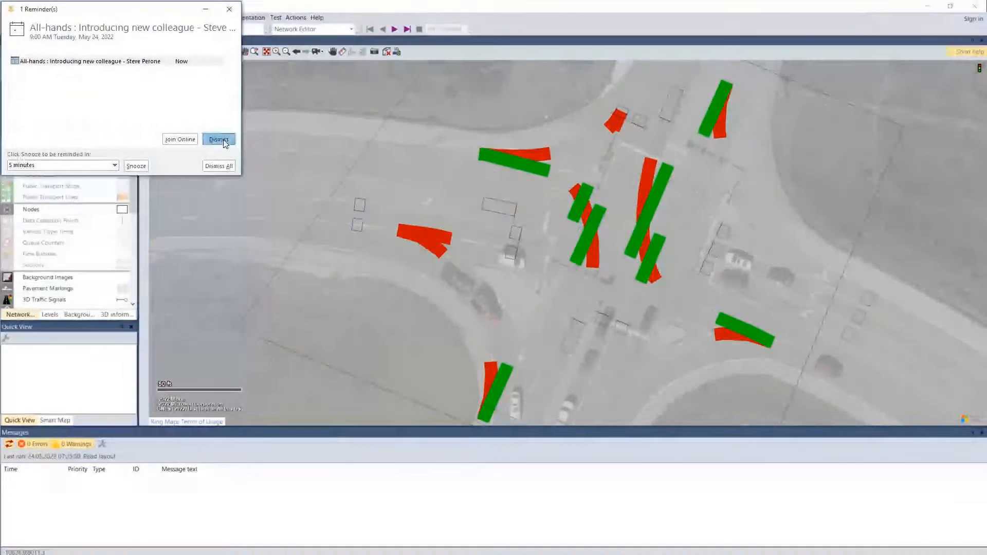
left_click(218, 139)
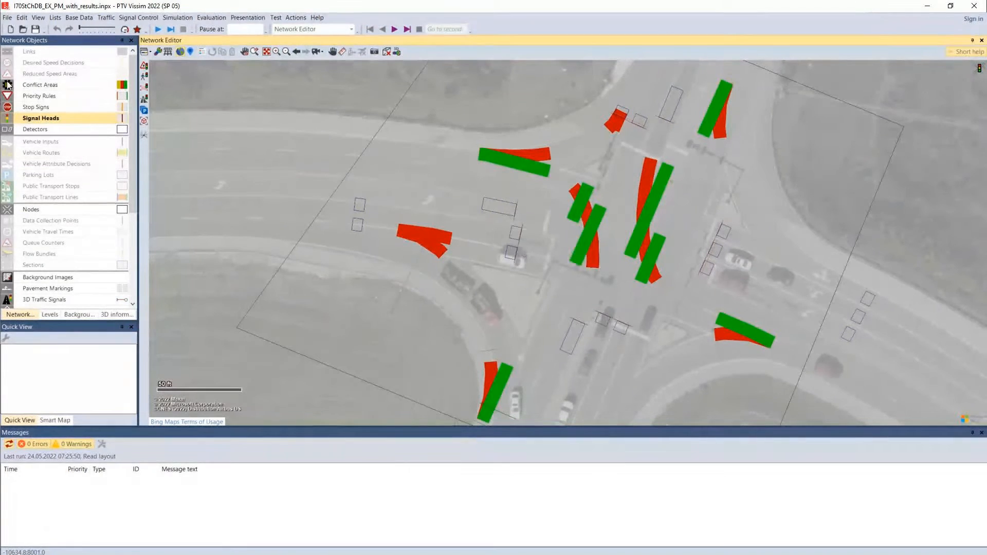
Show the links again, select approach links at Node 2 to view their attributes, and clear the selection
left_click(8, 51)
left_click(8, 52)
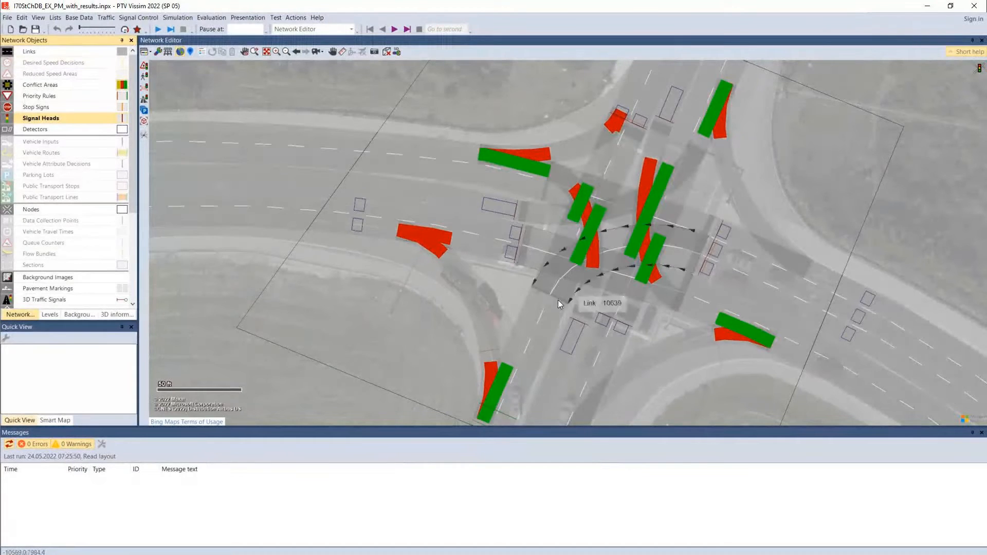
left_click(545, 334)
left_click(637, 111)
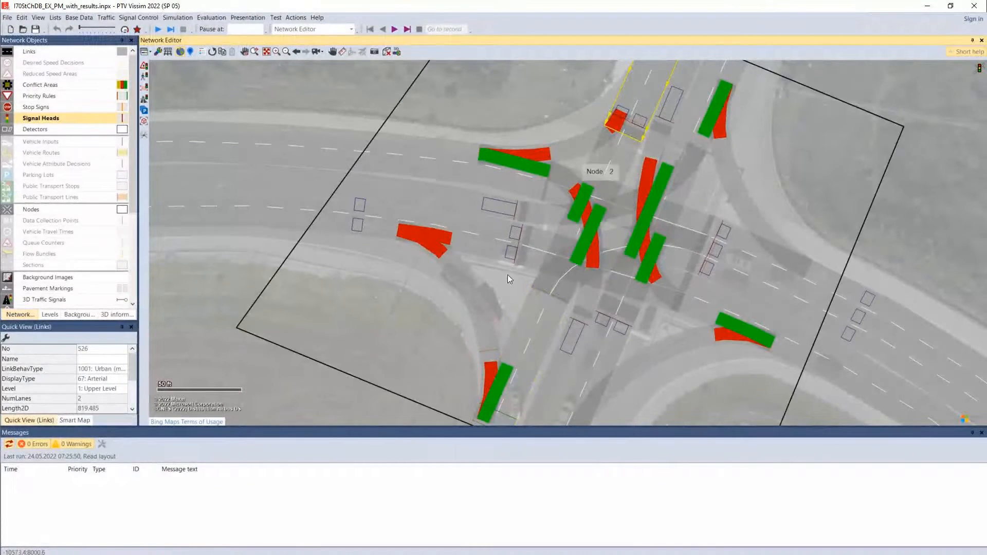
left_click(301, 374)
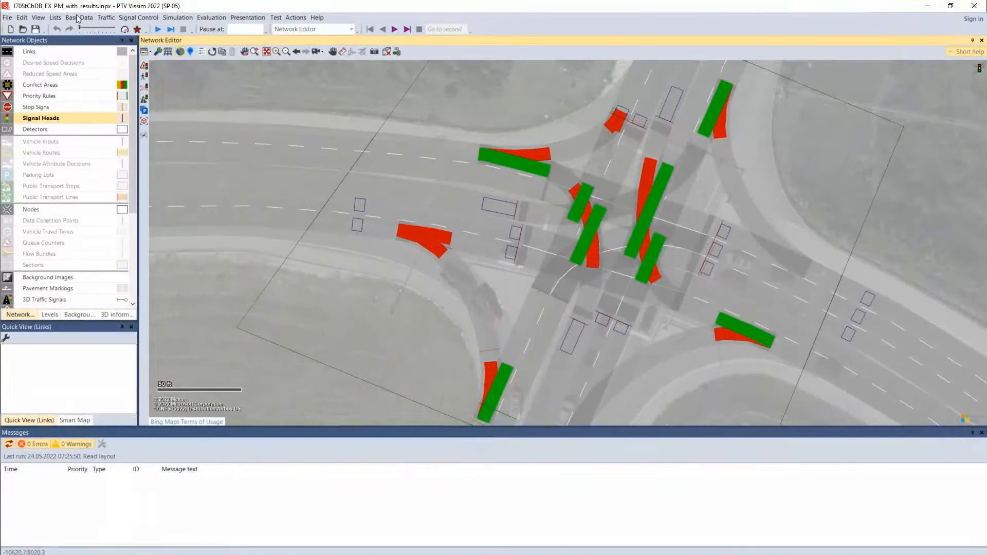
Switch to wireframe display and measure across the lane on the south leg of the Node 2 intersection
left_click(170, 53)
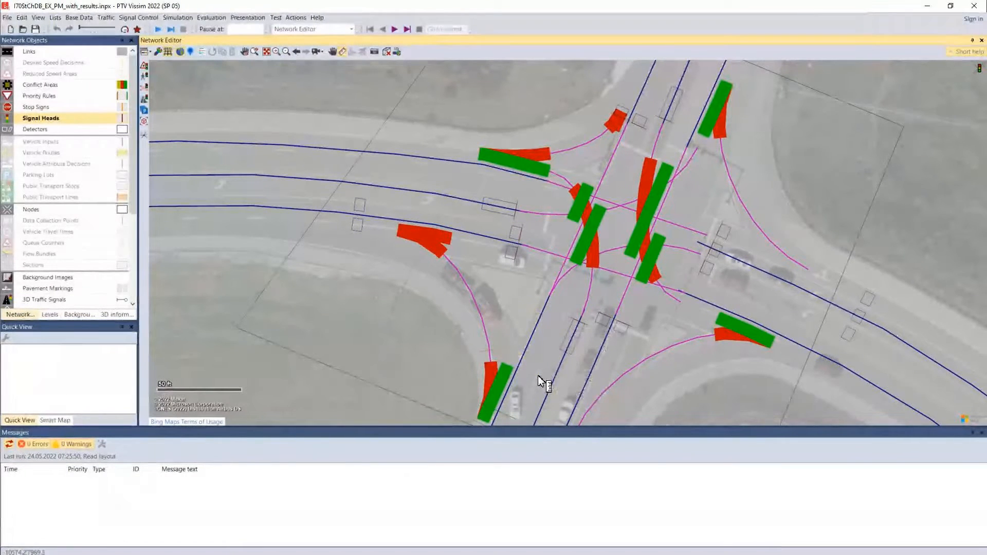
left_click_drag(538, 376, 517, 369)
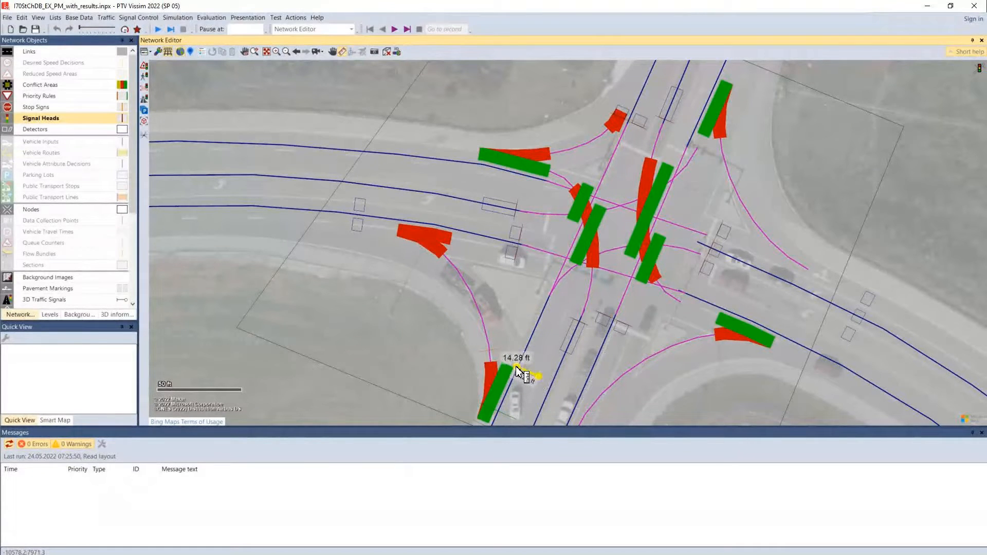
key("Escape")
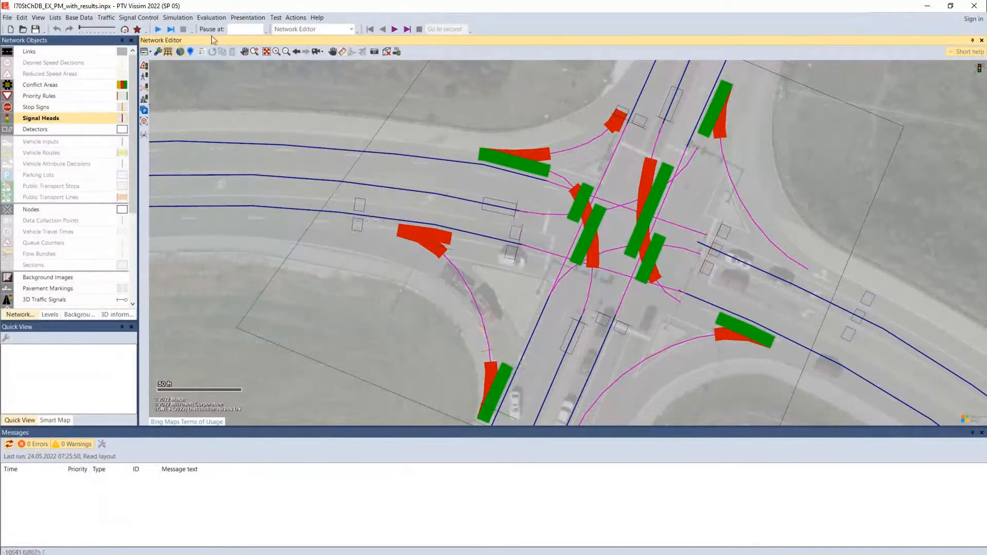
Measure the distance between the aerial stop line and the signal heads on the west approach, and hide the links
left_click(342, 52)
left_click(548, 252)
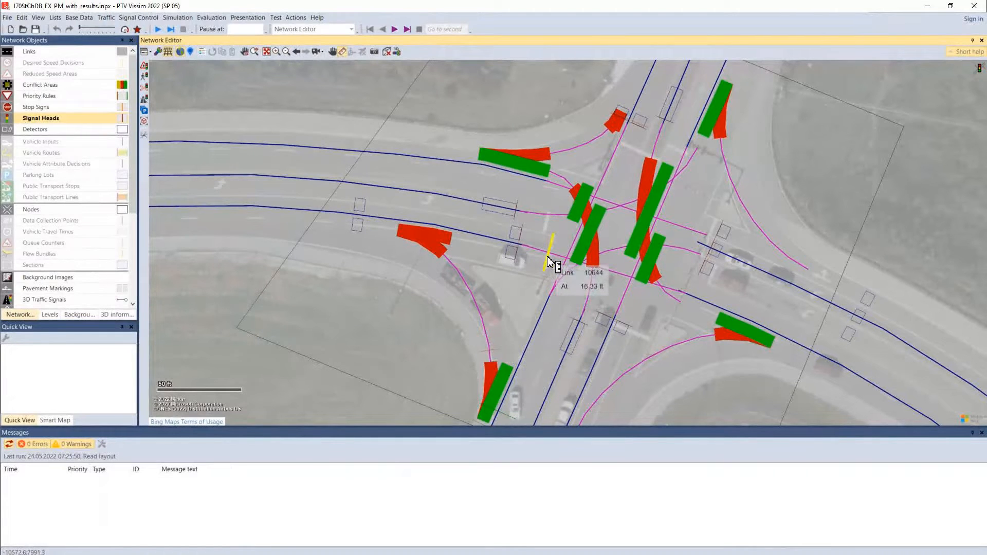
left_click_drag(523, 256, 520, 257)
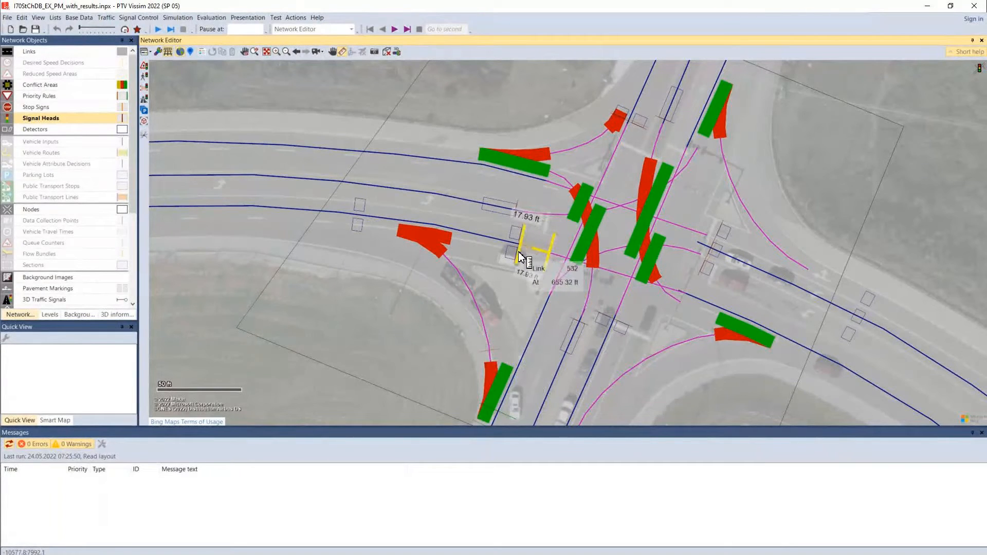
key("Escape")
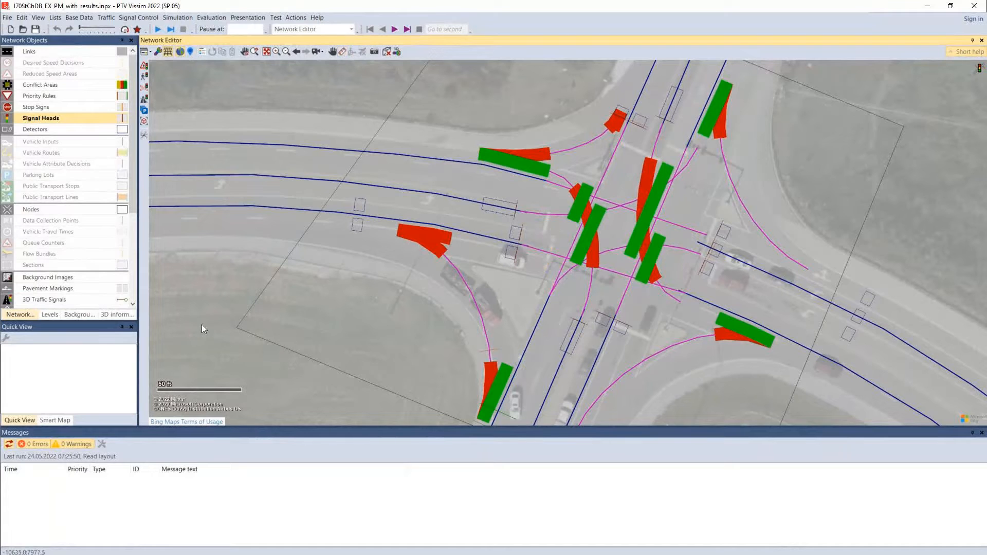
left_click(8, 54)
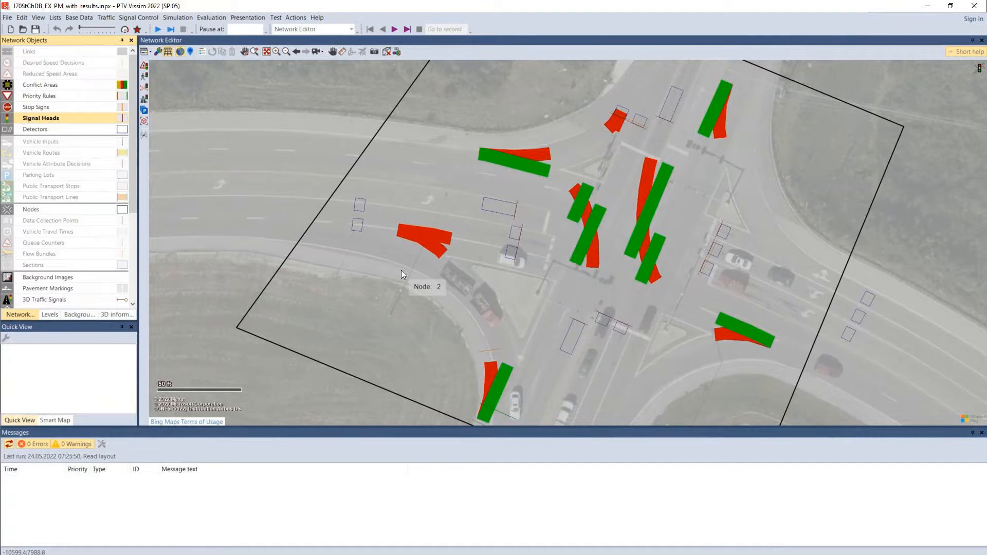
Check the attributes of the west-approach detectors at Node 2, and examine the detectors and signal heads on its south and east legs
left_click(489, 207)
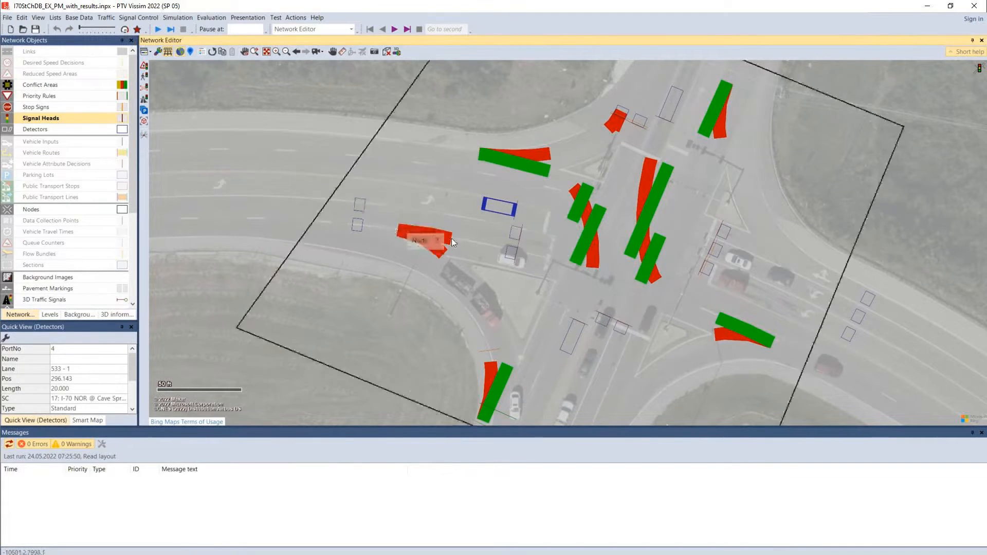
left_click(514, 236)
left_click_drag(514, 237, 360, 206)
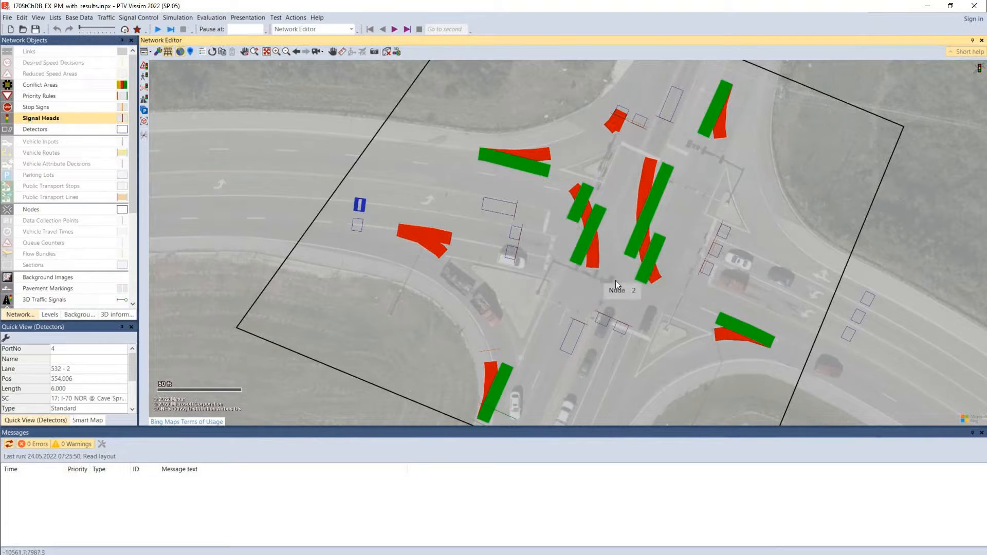
left_click_drag(689, 301, 661, 227)
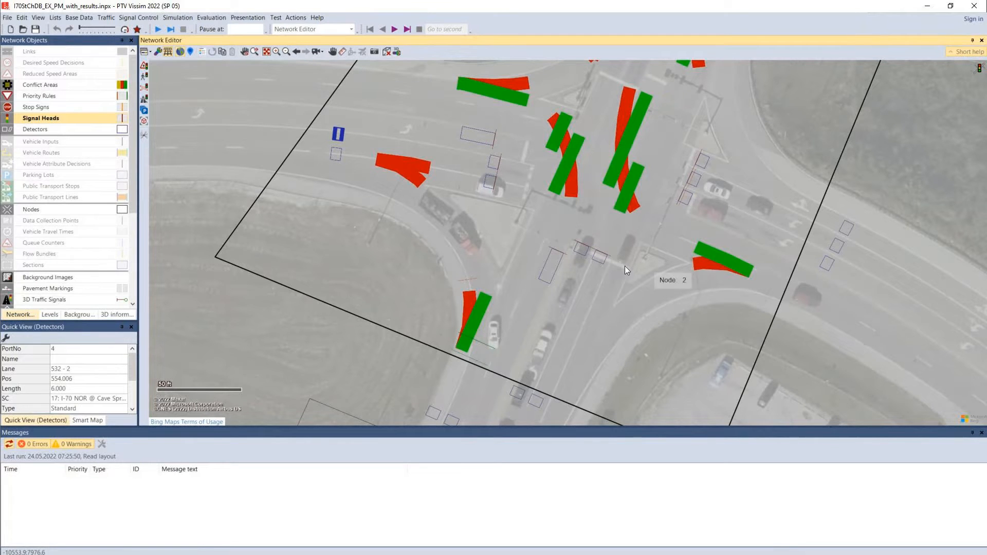
left_click_drag(565, 329, 590, 221)
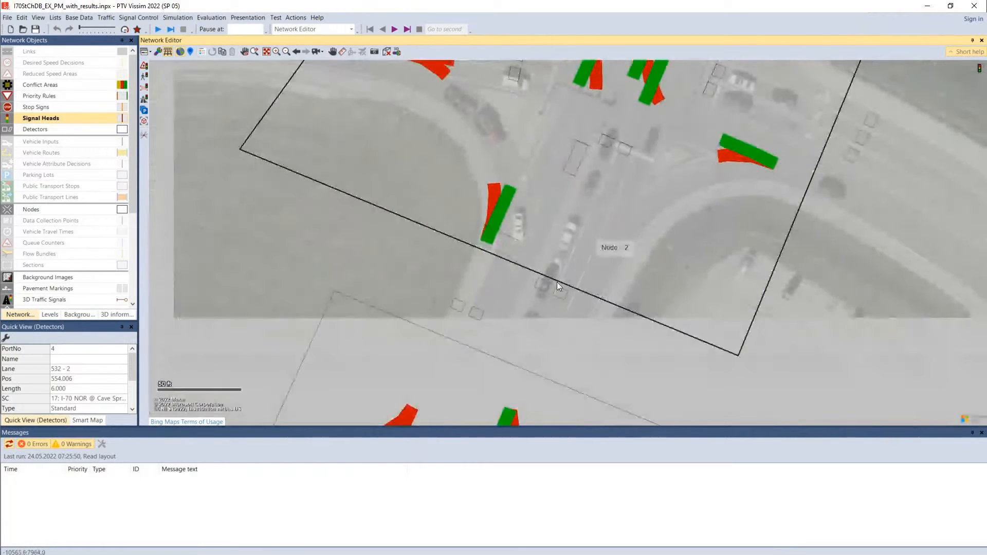
left_click_drag(564, 300, 559, 356)
left_click_drag(602, 287, 566, 358)
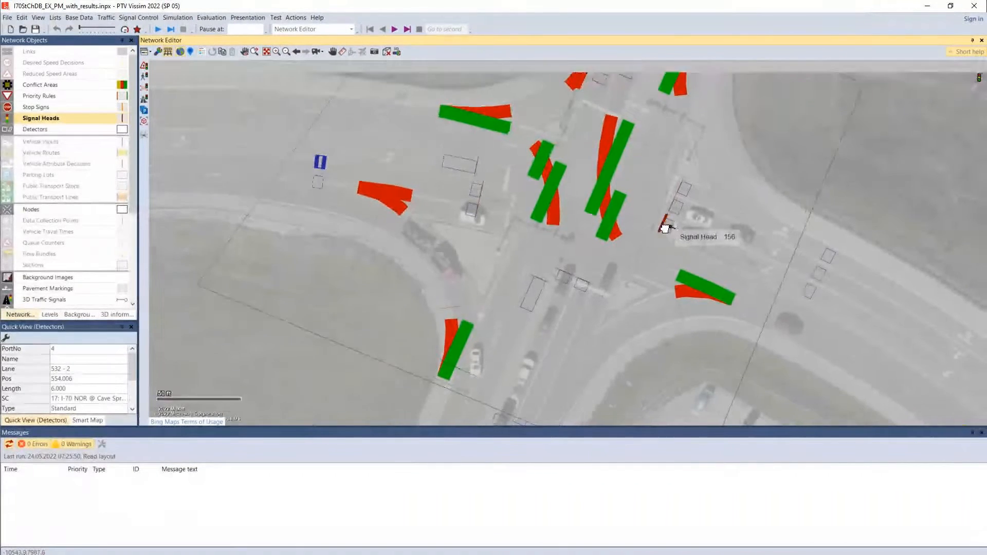
left_click_drag(669, 216, 684, 345)
left_click_drag(588, 268, 641, 210)
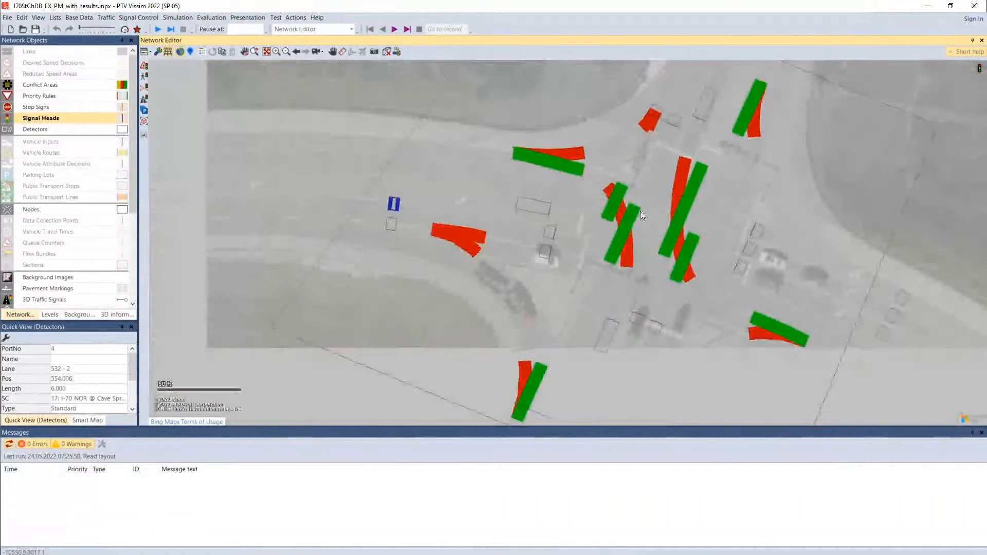
Select conflict areas at Node 2, including the southbound left turn against the northbound through movement, to view their attributes
scroll(617, 227, "up", 2)
left_click(624, 242)
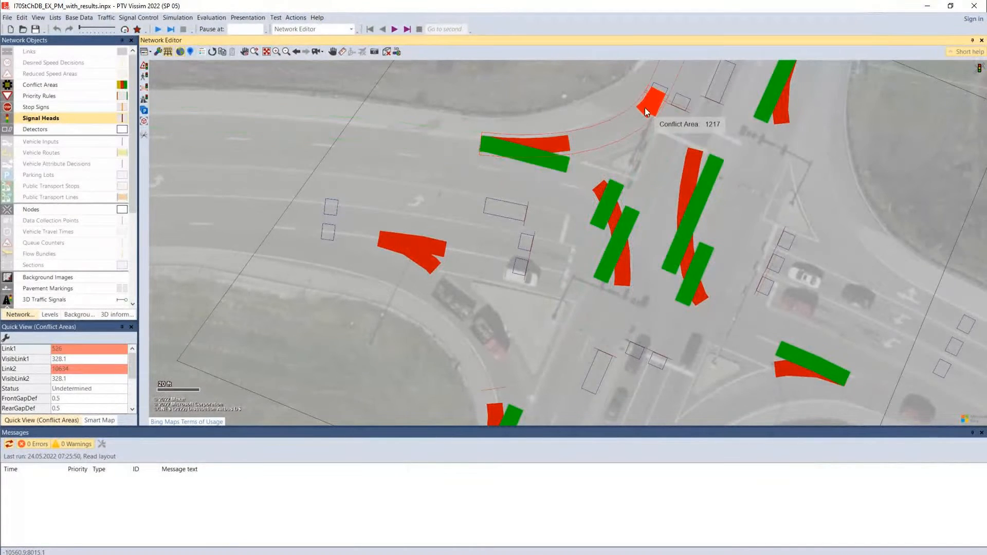
left_click(688, 198)
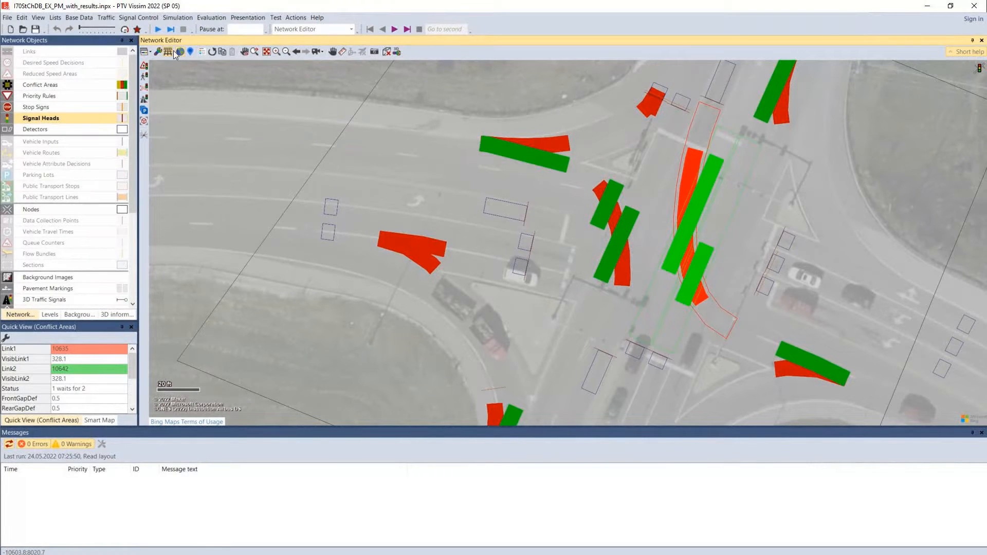
Activate conflict area editing with the links shown, and select the passive conflict area between links 10642 and 10644
left_click(43, 85)
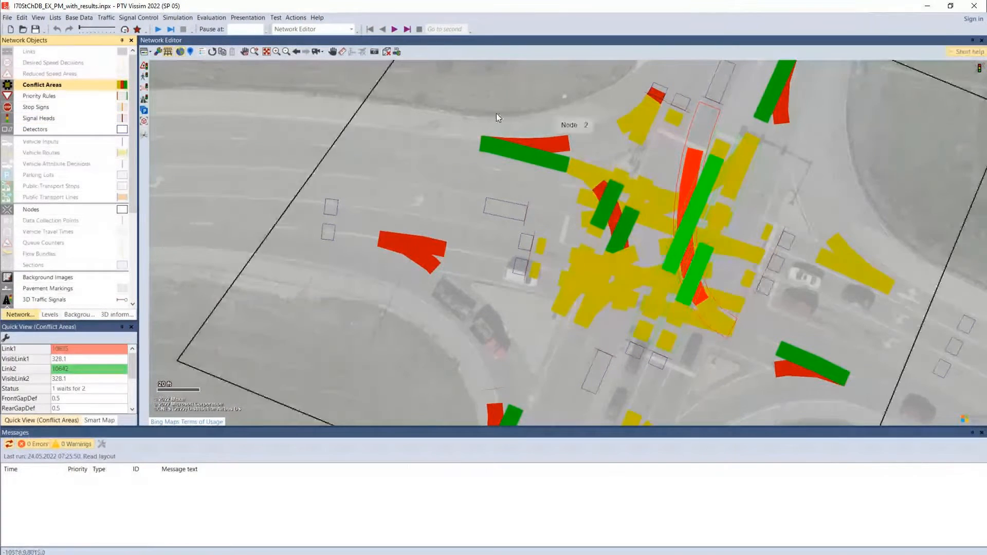
left_click(896, 182)
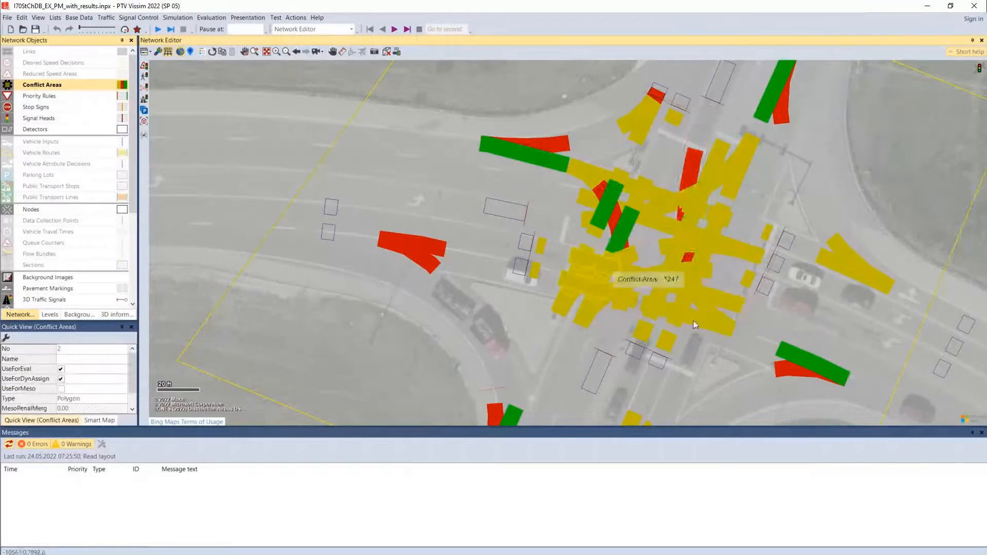
left_click_drag(692, 308, 622, 227)
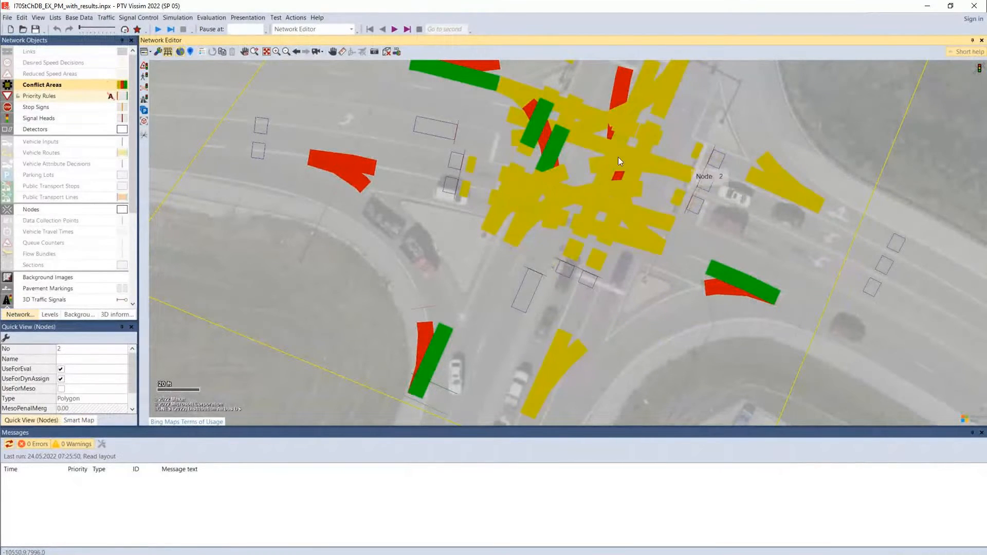
left_click(19, 54)
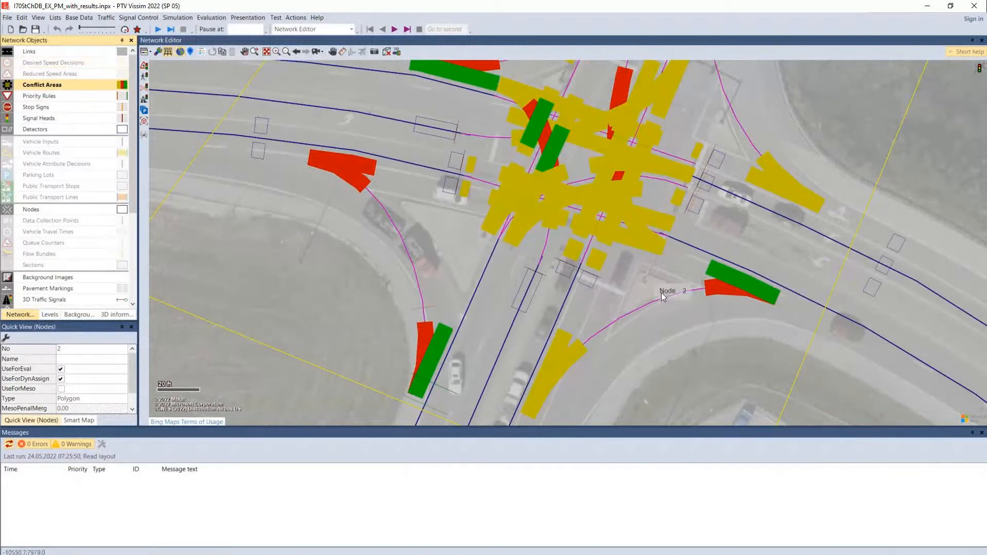
left_click(607, 237)
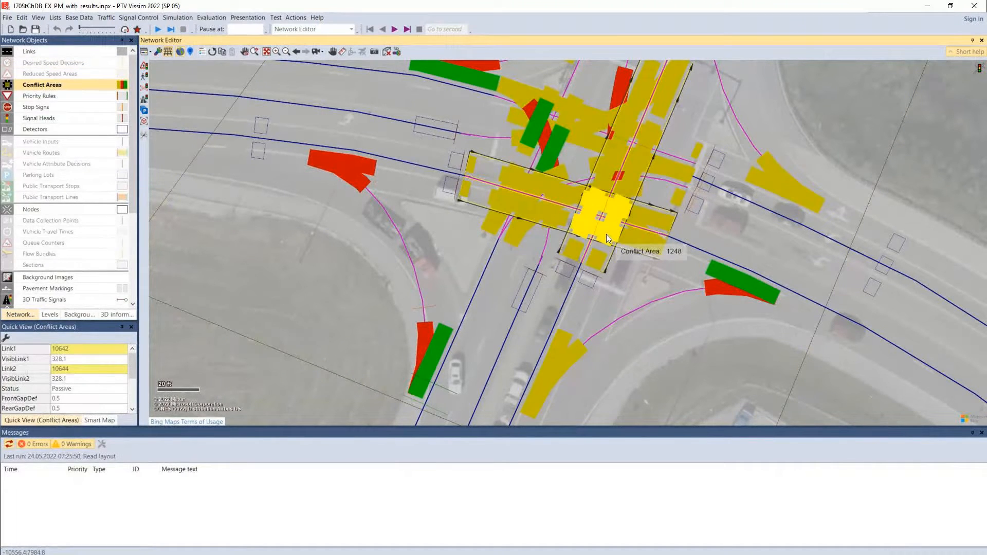
Select the signal heads on the west and south approaches together, and make Priority Rules the active object type with links hidden
left_click_drag(686, 253, 686, 297)
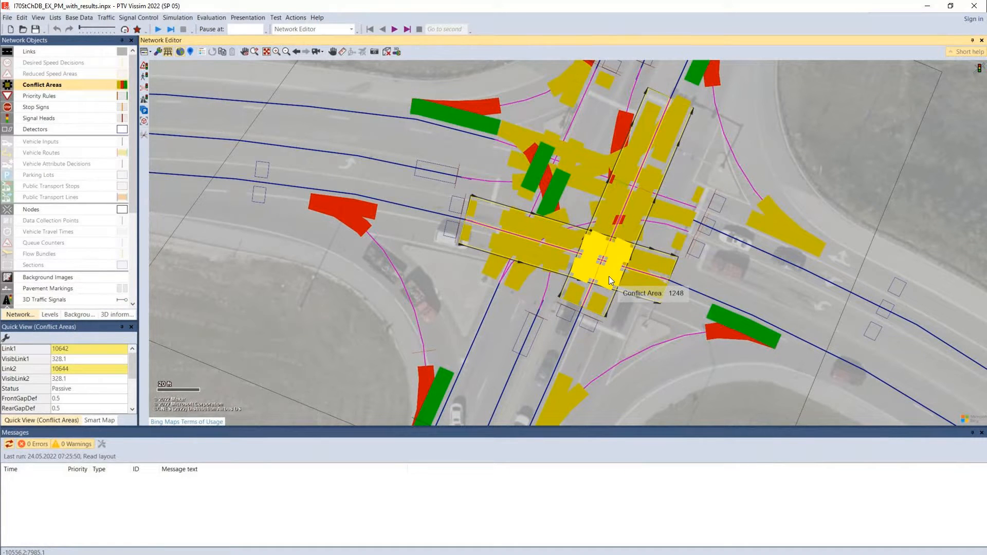
left_click(574, 312)
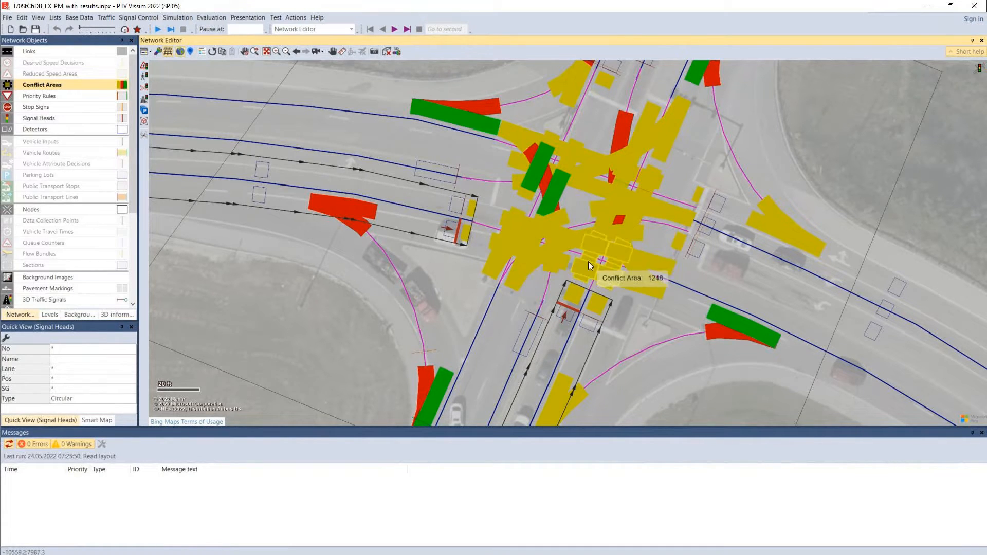
left_click(51, 98)
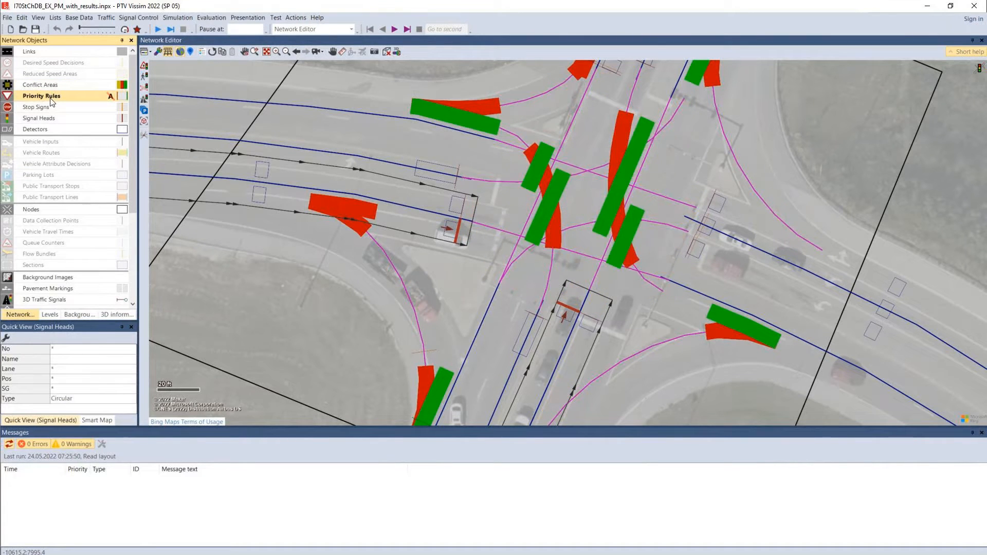
left_click(4, 55)
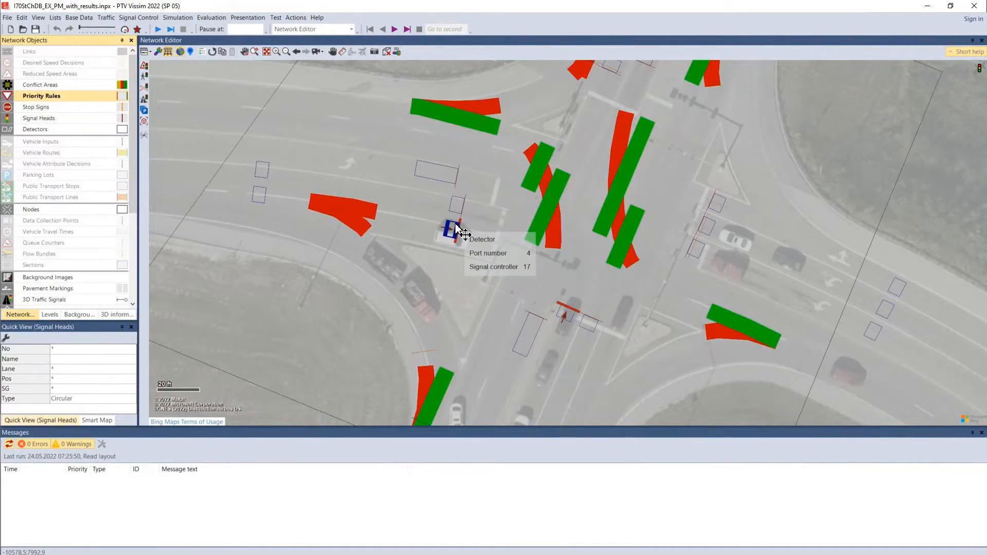
Select the conflict area between the northbound left turn and the southbound through movement at Node 2 to view its yielding status
left_click_drag(658, 307, 685, 341)
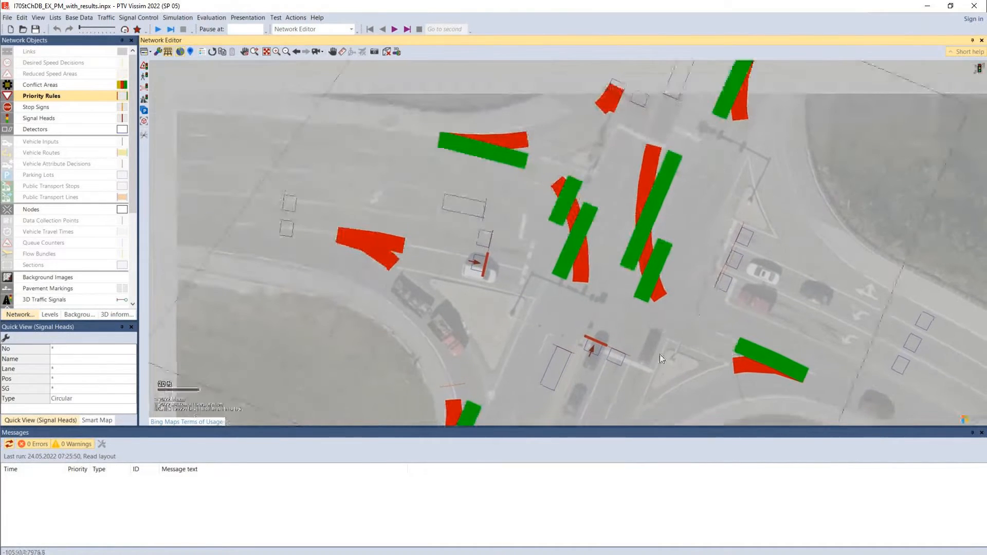
left_click(578, 257)
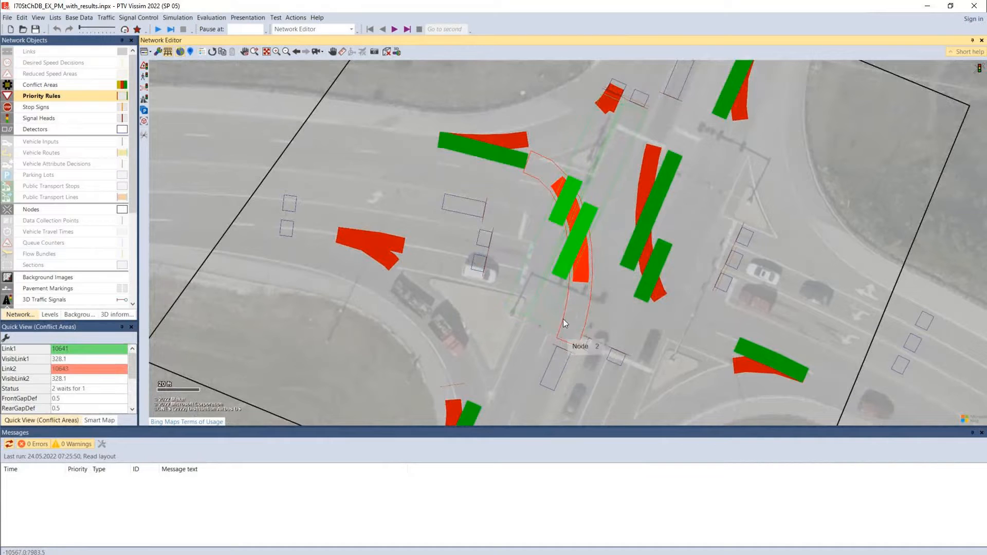
left_click(336, 378)
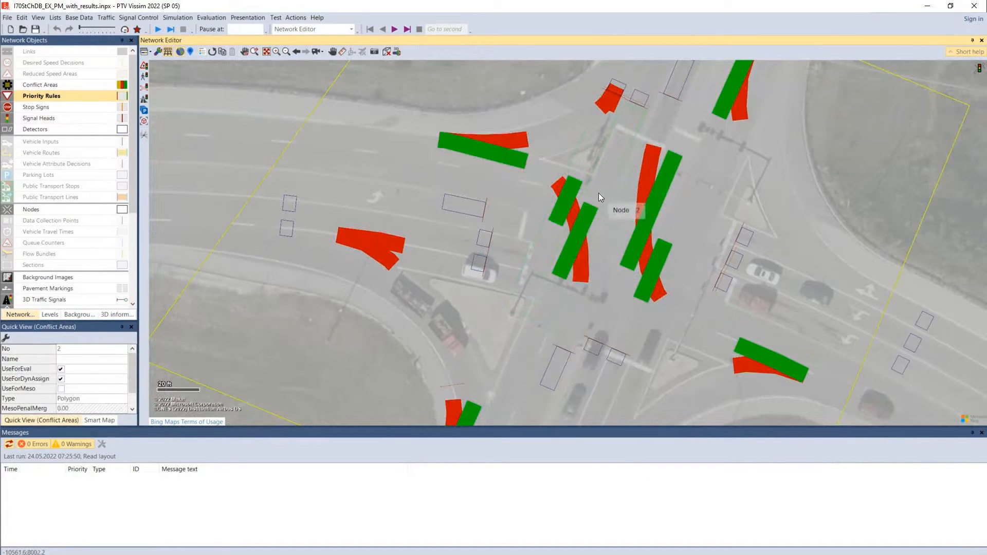
left_click(582, 242)
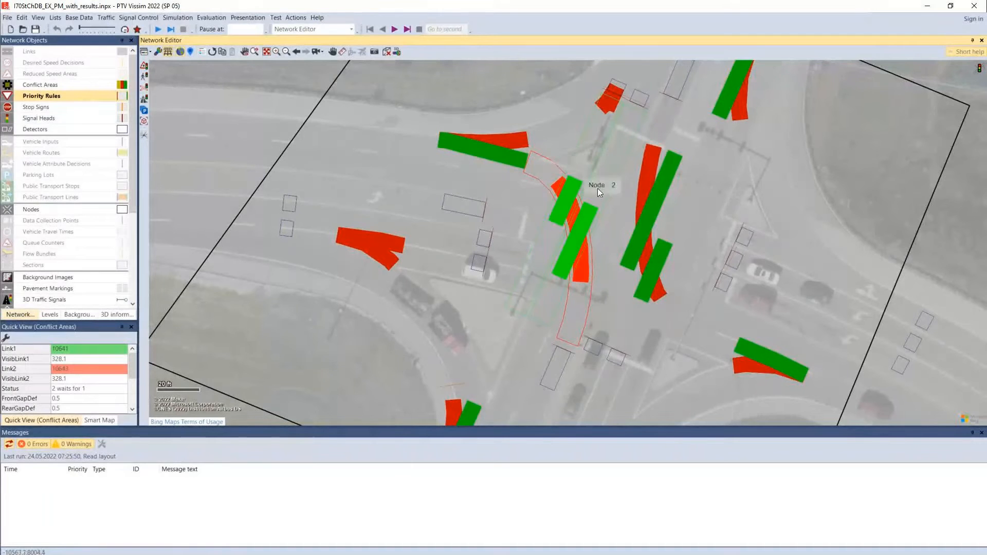
Check the attributes of the right-turn merge conflict areas on the southwest and north sides of Node 2, and clear the selection
left_click_drag(710, 299, 677, 198)
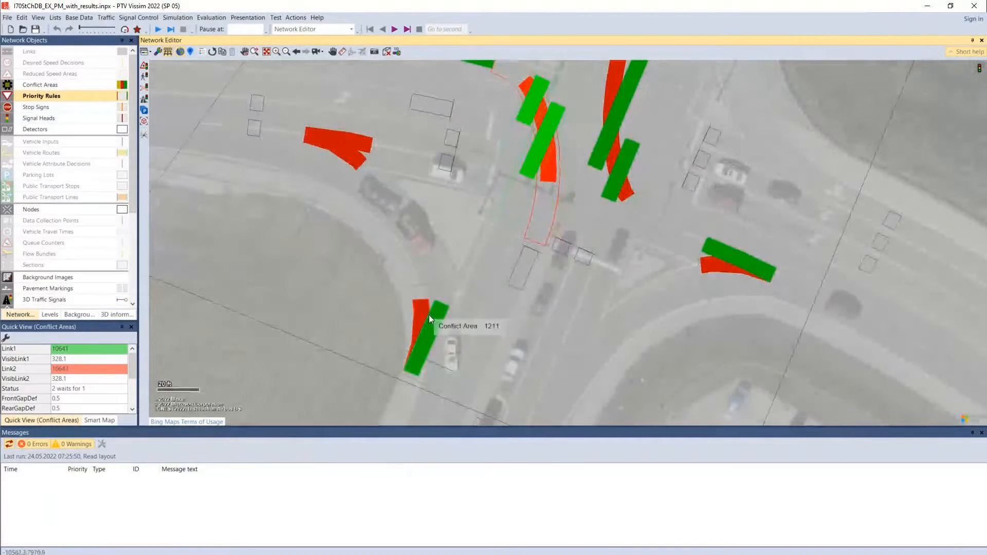
left_click_drag(298, 298, 364, 281)
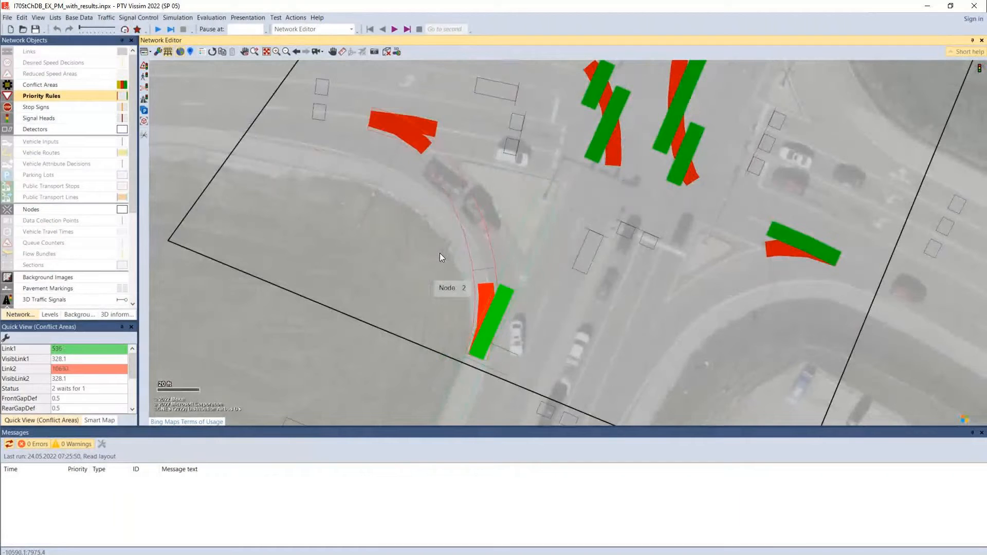
left_click_drag(539, 232, 446, 460)
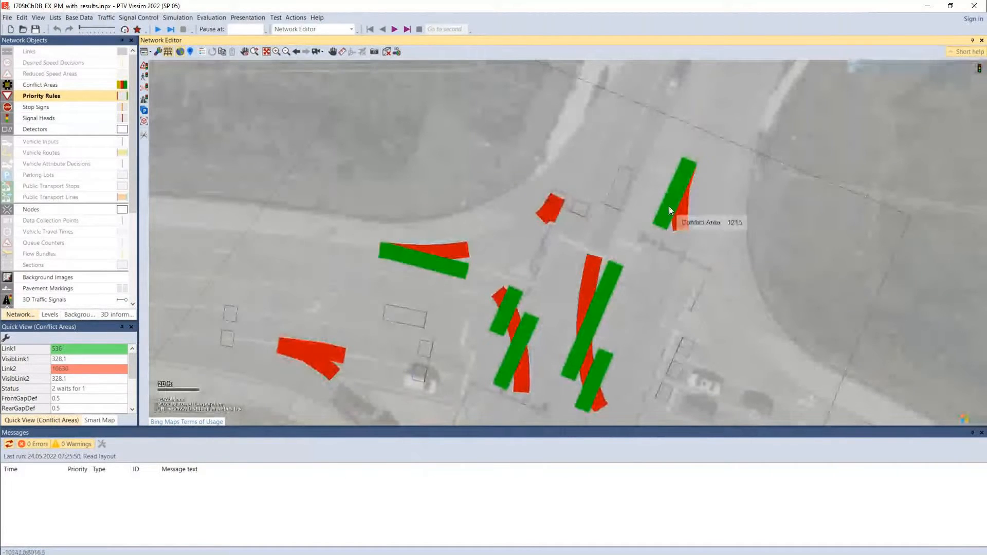
left_click_drag(605, 293, 604, 215)
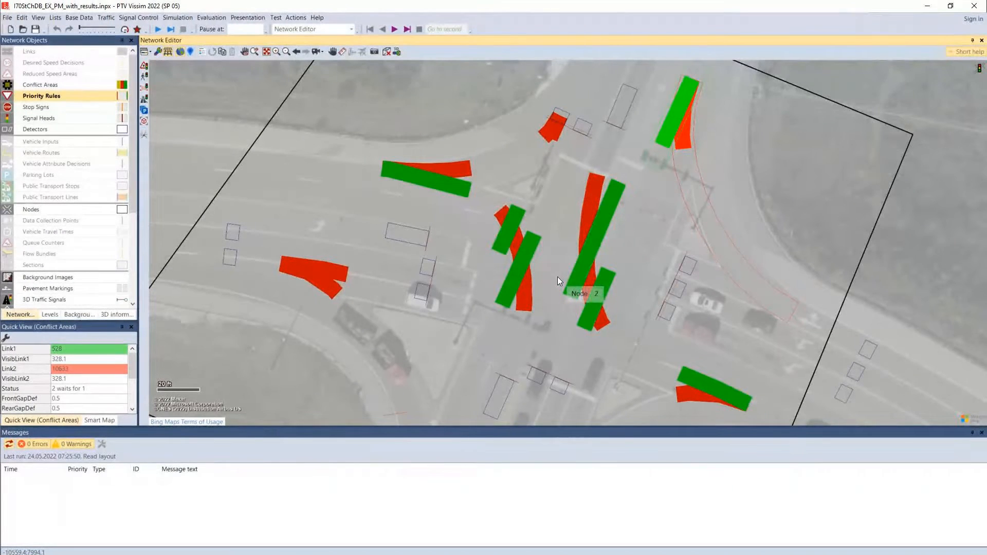
scroll(558, 277, "down", 3)
scroll(557, 277, "down", 2)
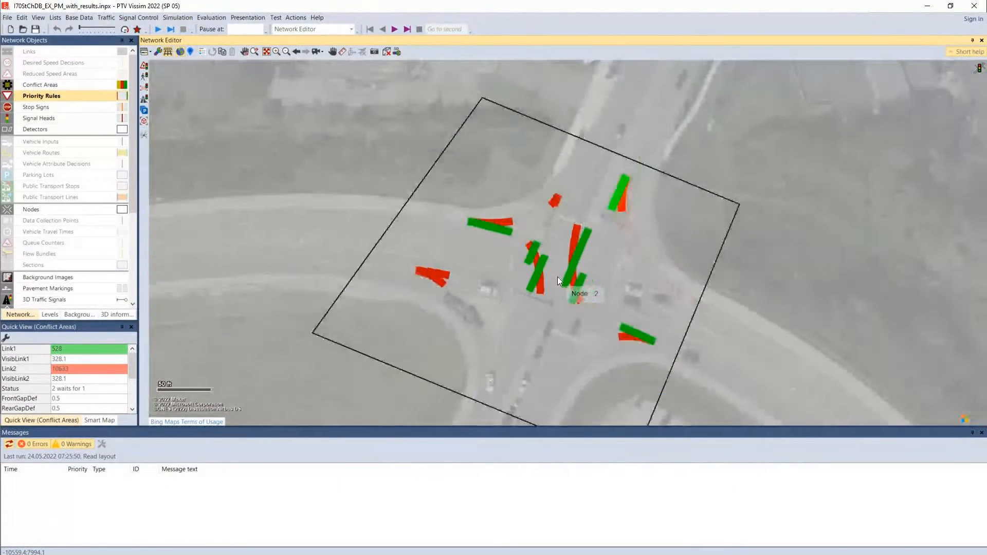
left_click(761, 285)
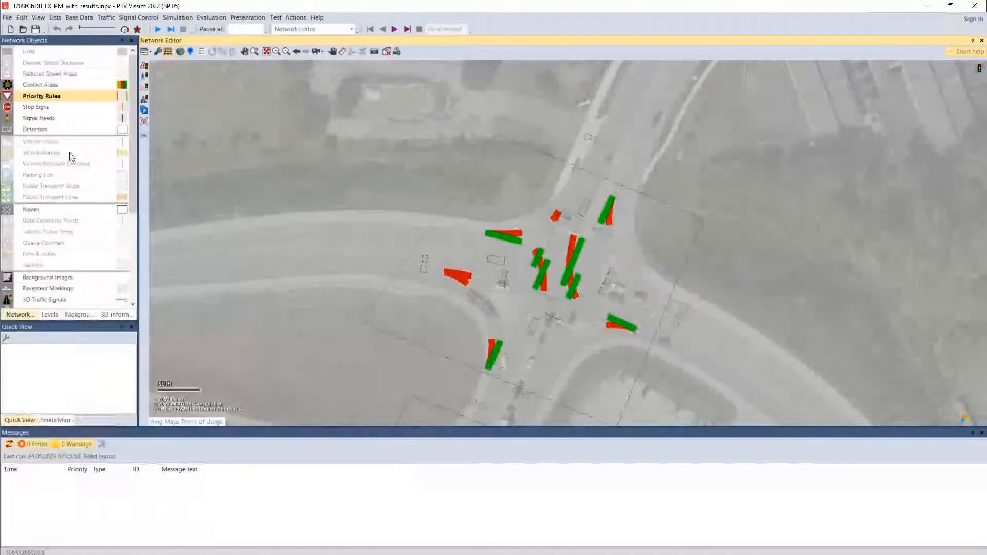
Make Signal Heads the active object type and survey the signalized nodes along the corridor south of Node 2
left_click(48, 119)
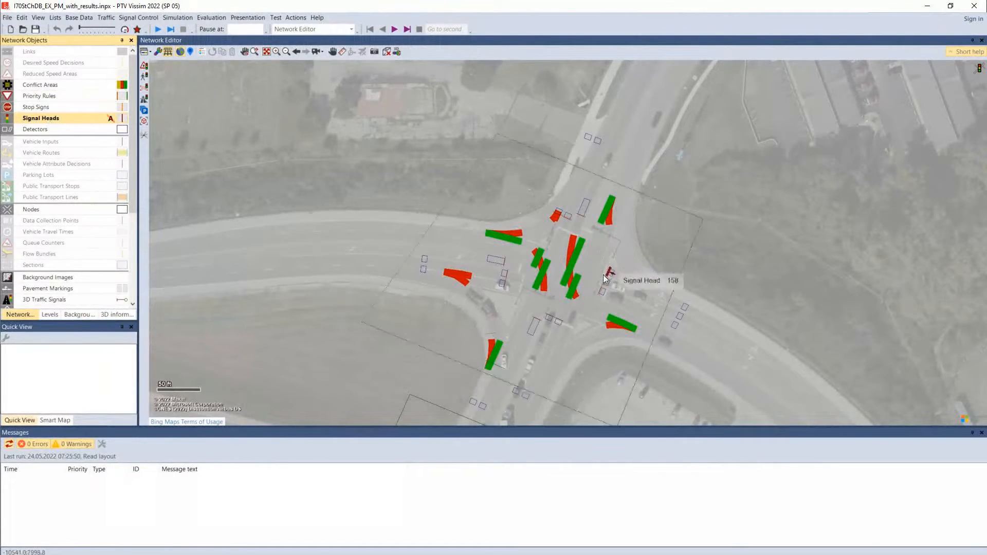
left_click_drag(598, 291, 687, 24)
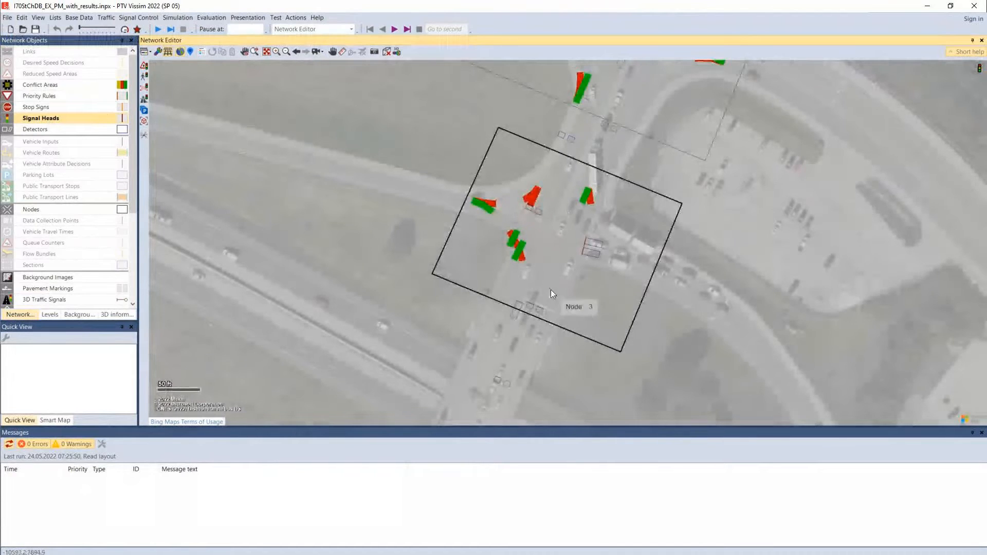
left_click_drag(535, 339, 734, 24)
left_click_drag(636, 284, 690, 66)
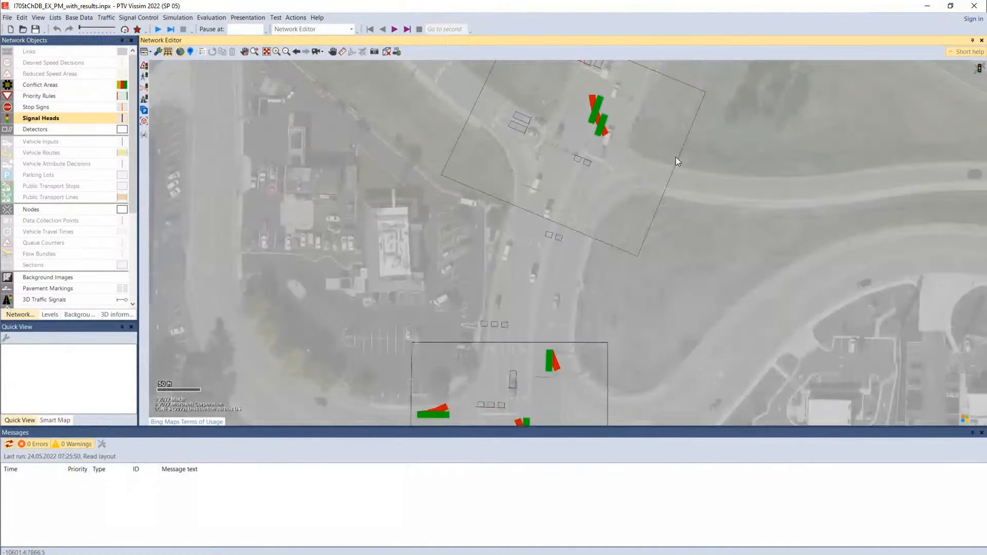
scroll(664, 247, "down", 2)
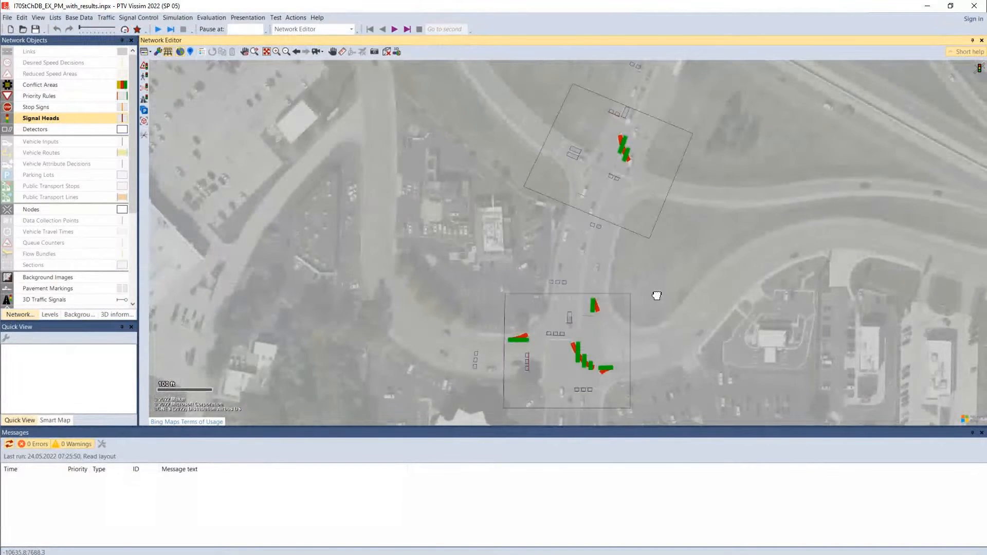
left_click_drag(656, 294, 649, 152)
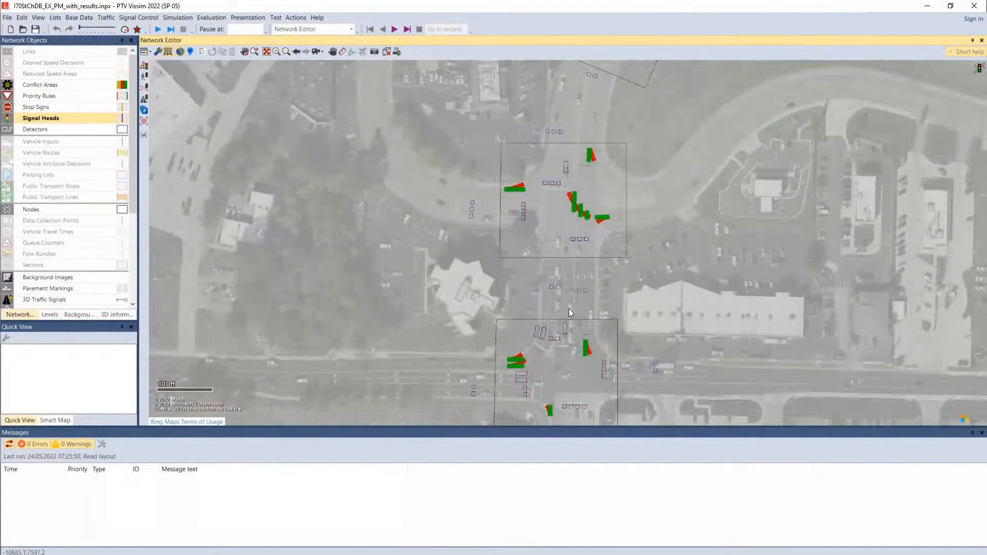
left_click_drag(658, 389, 552, 144)
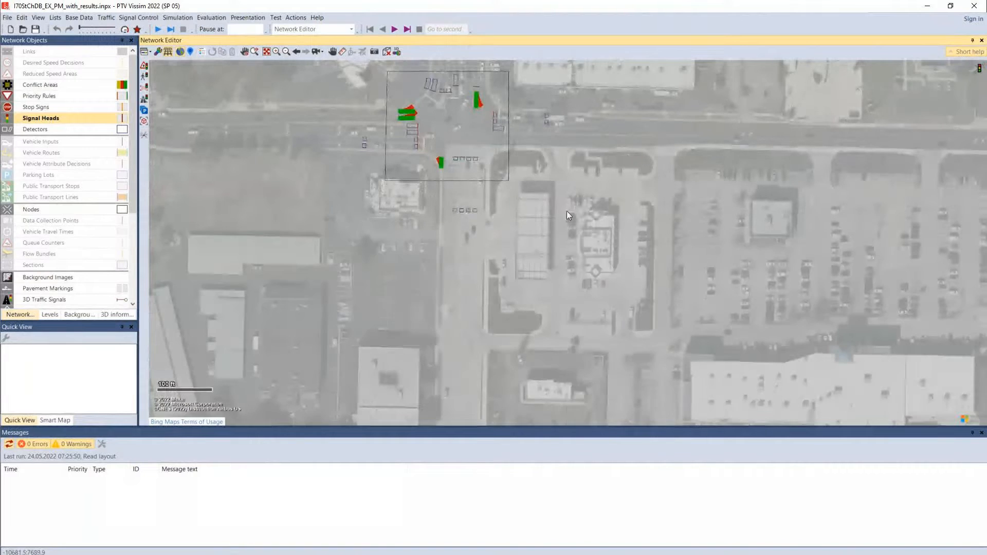
Show the entire network and zoom in on the interchange area around Node 8
left_click(267, 52)
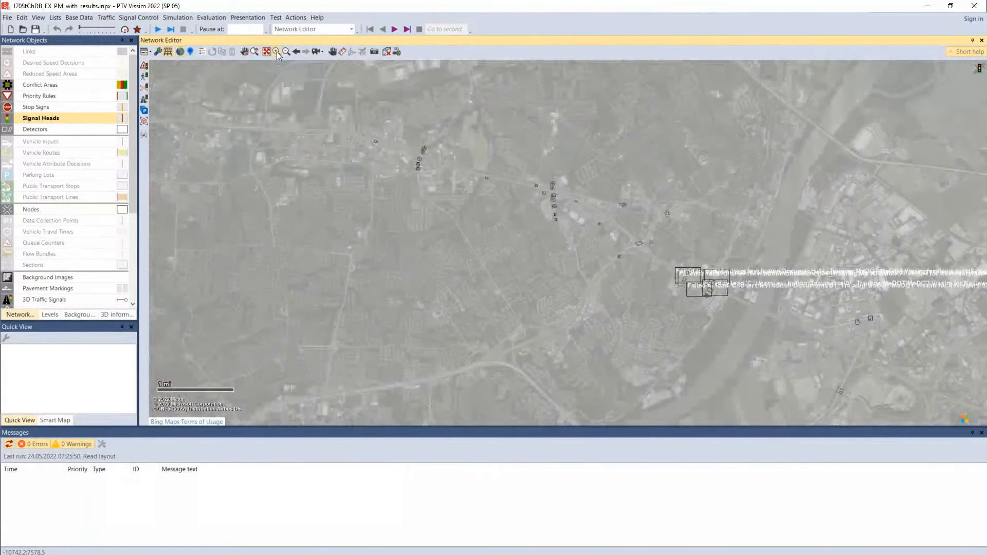
left_click(276, 52)
left_click_drag(539, 202, 538, 203)
left_click_drag(309, 233, 453, 186)
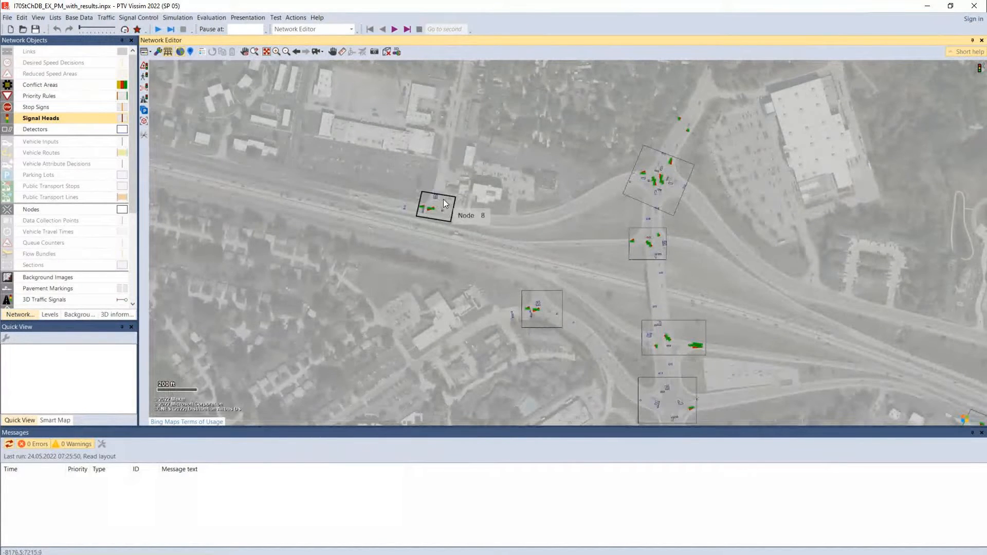
Locate the unsignalized driveway intersection on the north frontage road west of Node 7 and turn on the display of links
left_click_drag(316, 184, 783, 242)
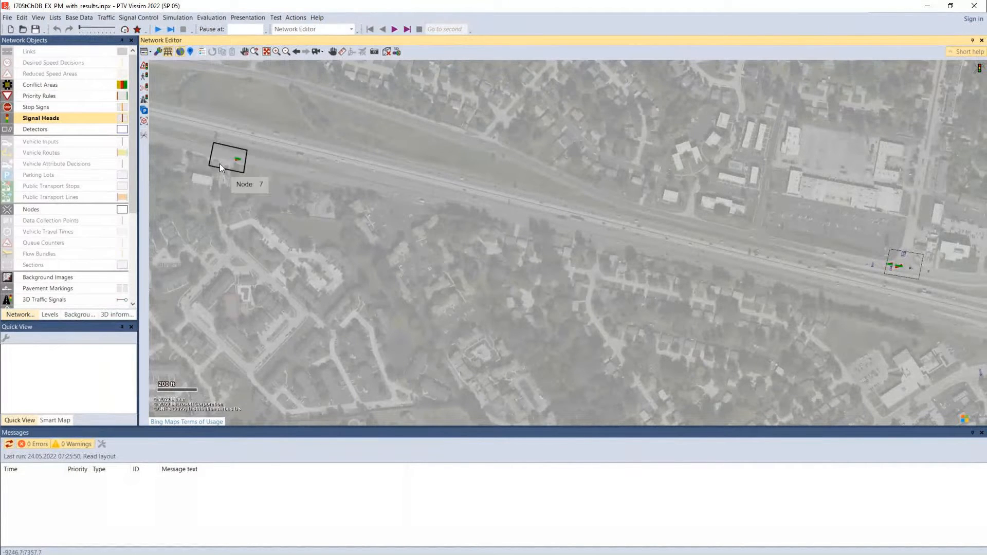
left_click_drag(220, 165, 900, 428)
left_click_drag(287, 240, 581, 274)
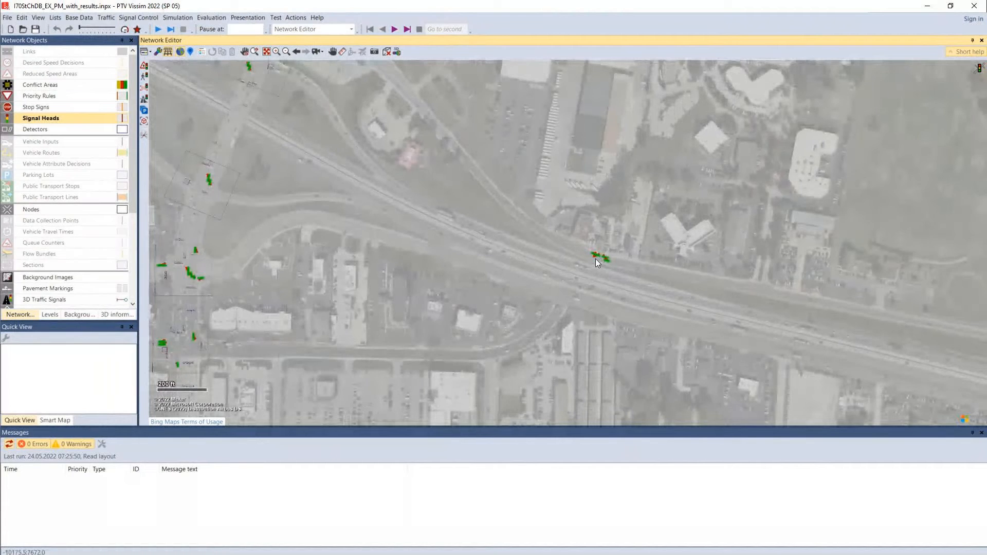
scroll(596, 258, "up", 1)
left_click(277, 52)
left_click_drag(613, 243, 655, 304)
left_click_drag(402, 222, 561, 219)
left_click(7, 53)
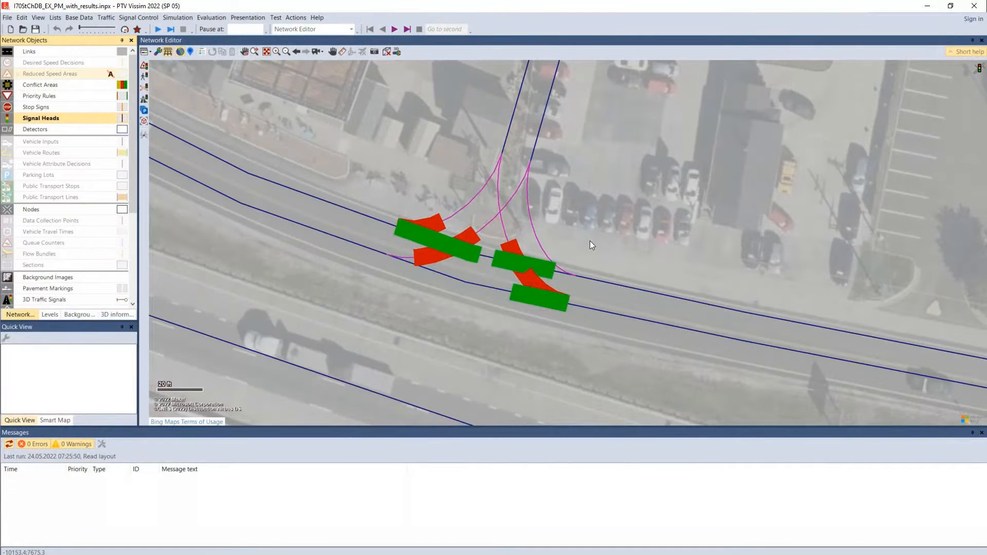
scroll(547, 241, "down", 4)
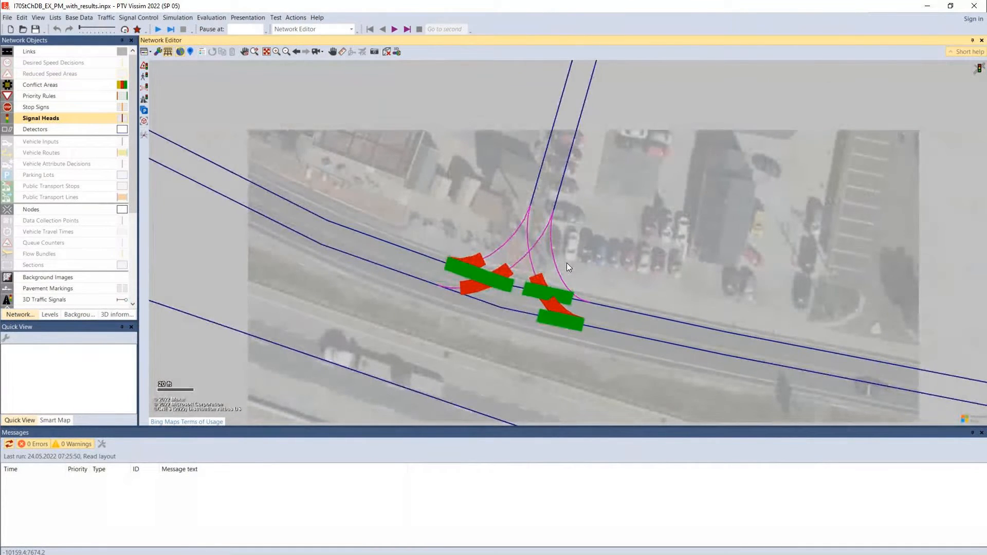
scroll(568, 265, "down", 1)
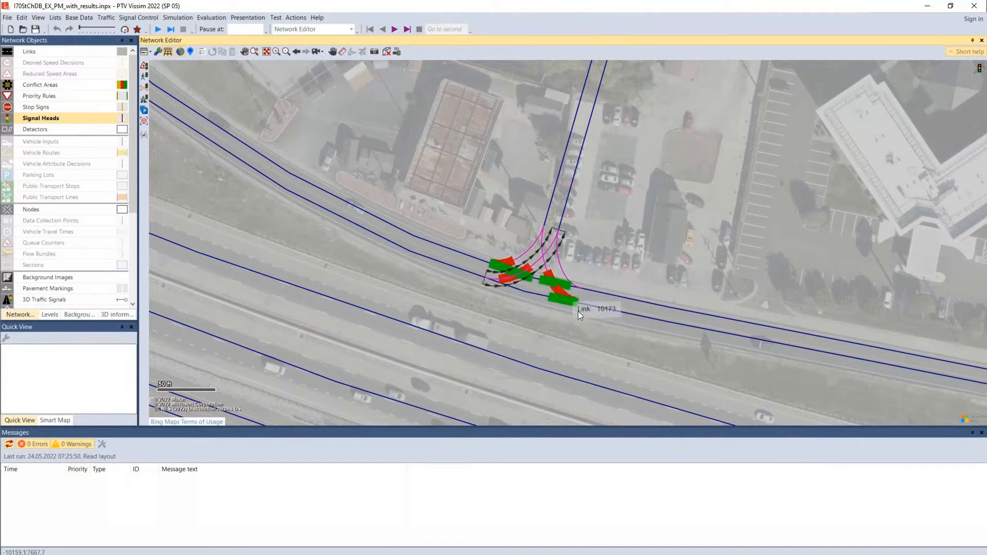
Check the attributes of the conflict areas between westbound Link 113 and the driveway's right-turn and left-turn connectors, and clear the selection
left_click(506, 267)
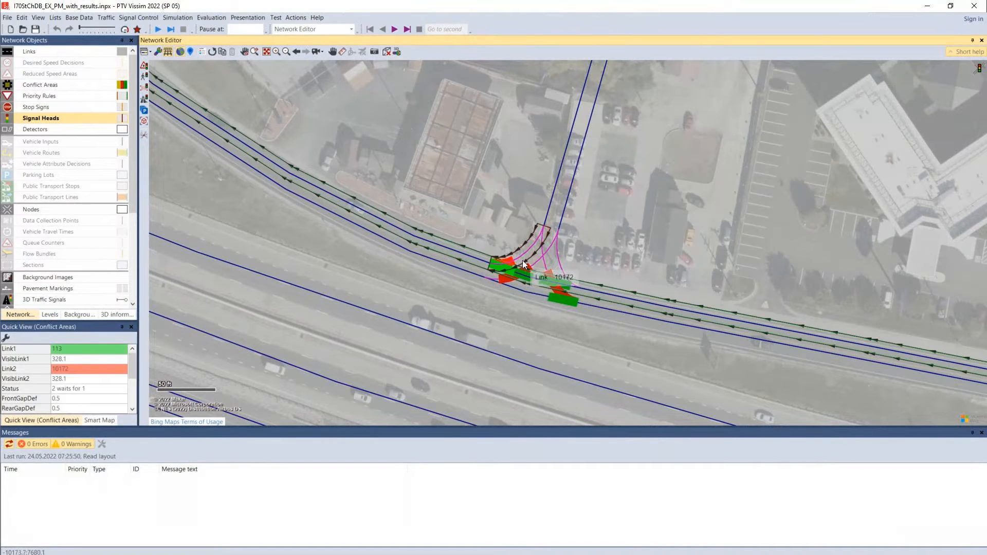
left_click(492, 224)
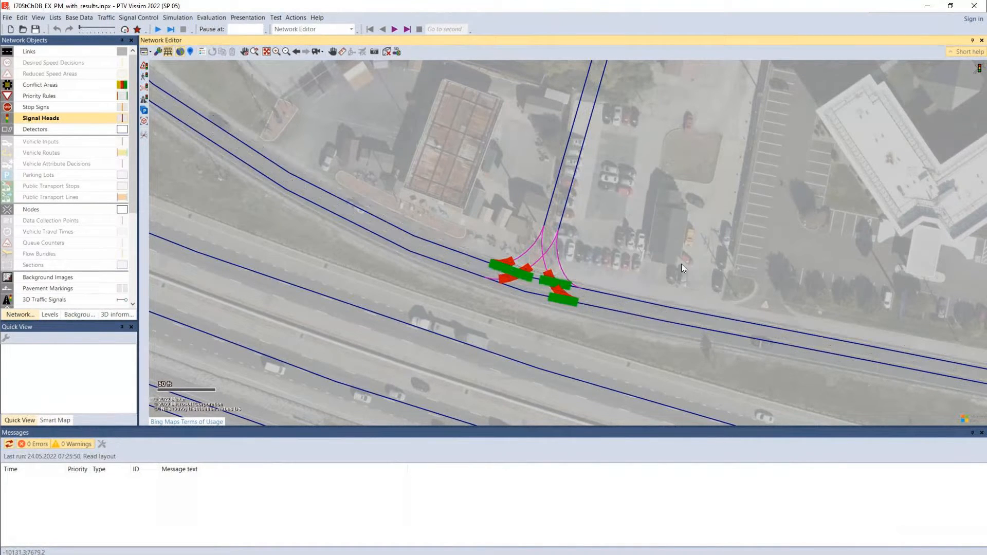
left_click(507, 267)
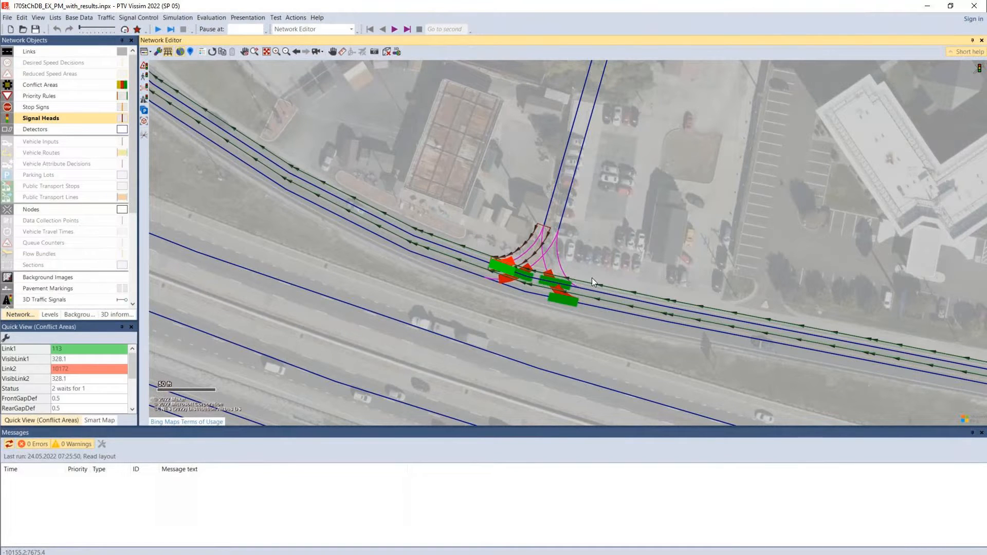
left_click(503, 298)
left_click(521, 273)
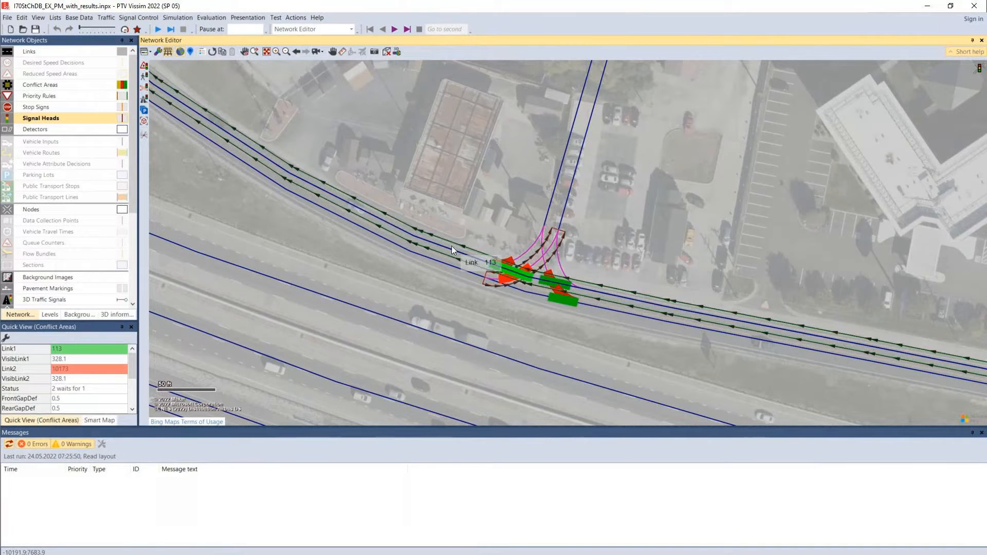
left_click(684, 199)
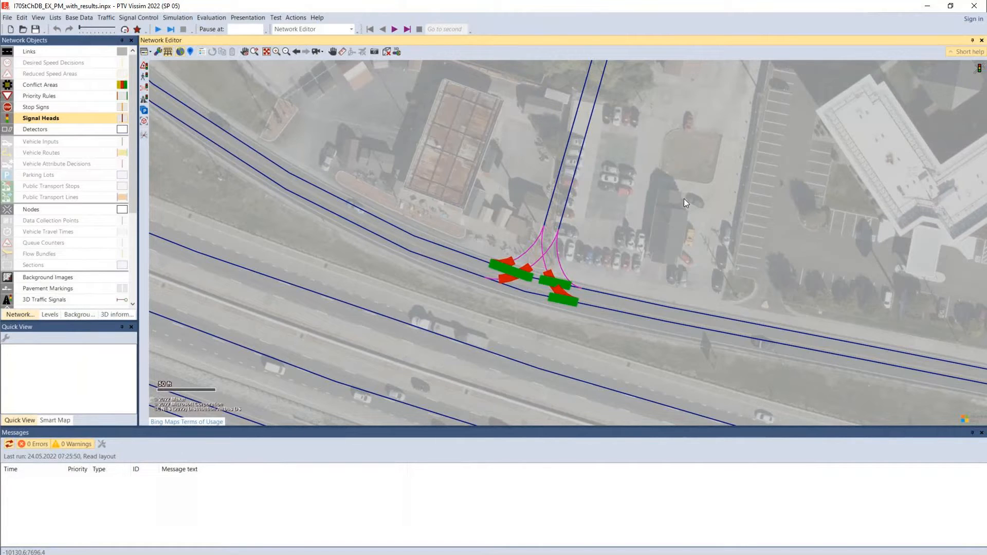
Locate the roundabout at Node 33 from the entire-network view and turn off the wireframe display
left_click(270, 51)
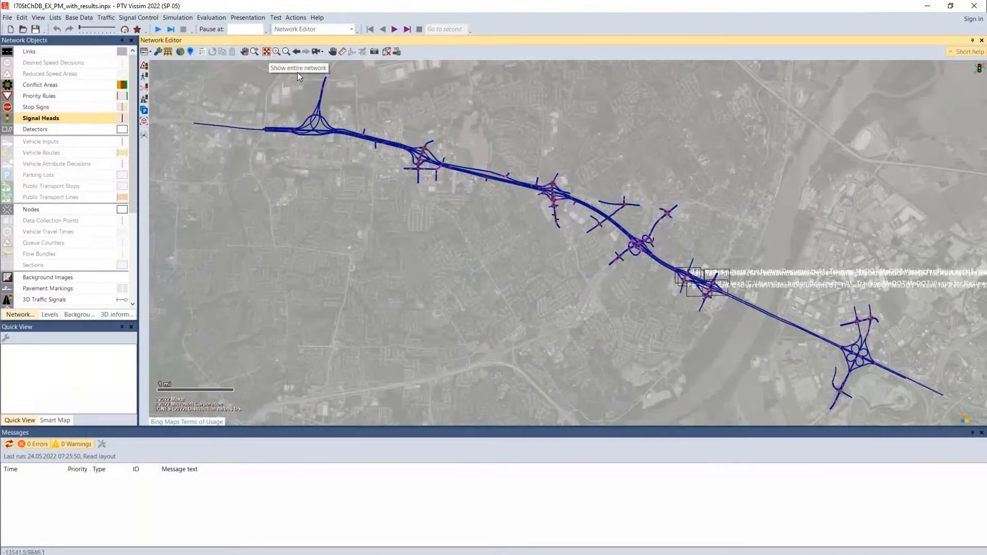
left_click_drag(750, 315, 515, 258)
left_click(276, 51)
left_click_drag(446, 229, 481, 257)
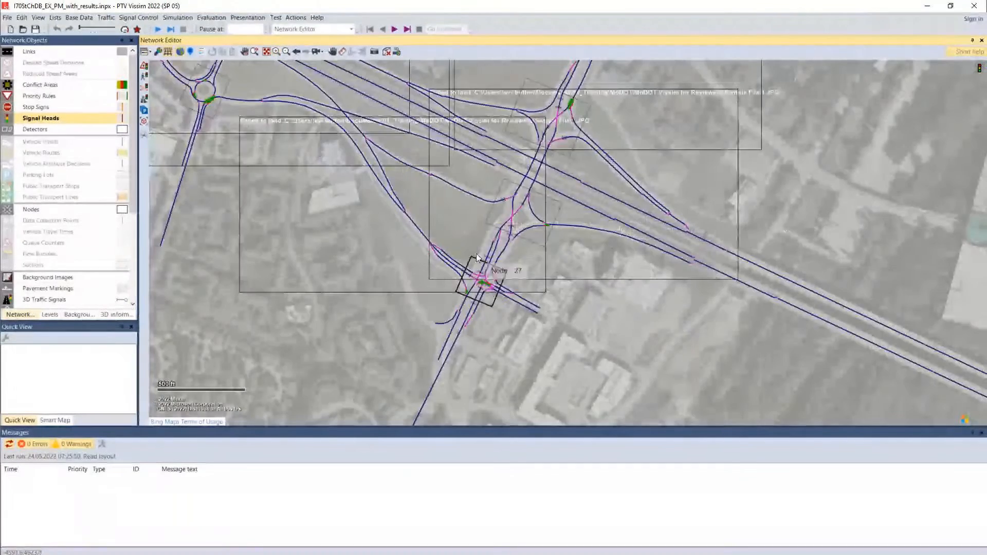
left_click_drag(347, 231, 438, 398)
left_click_drag(281, 263, 559, 268)
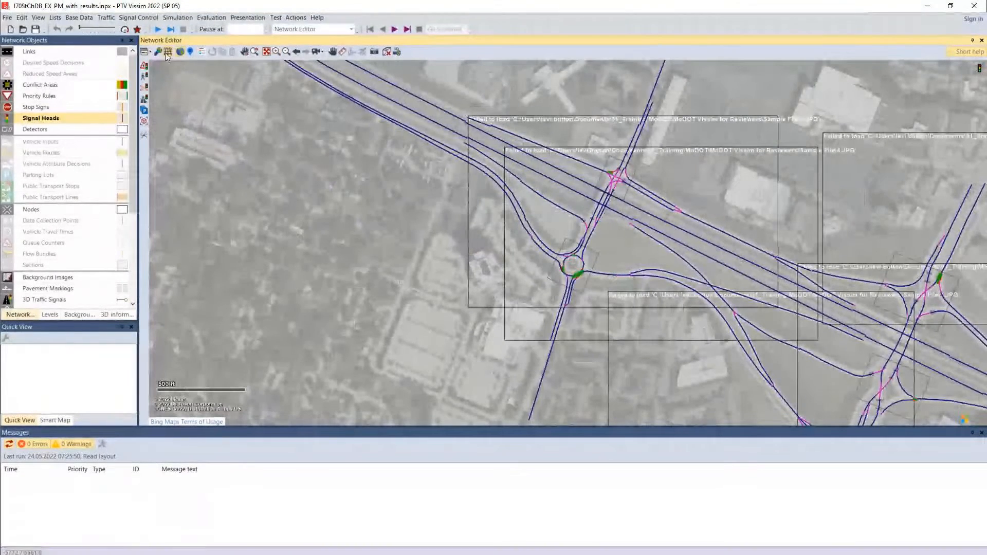
scroll(577, 264, "up", 1)
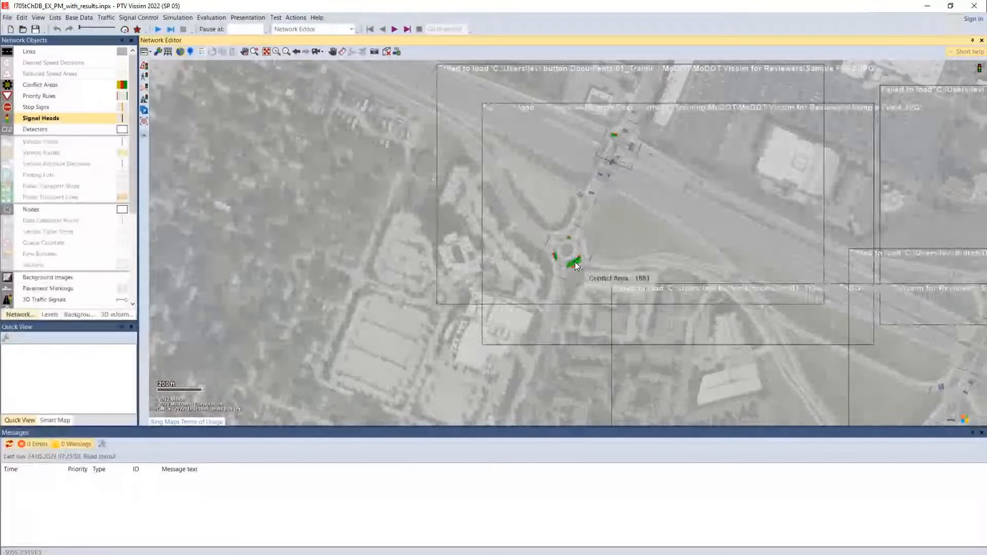
scroll(577, 265, "up", 1)
left_click_drag(412, 234, 425, 303)
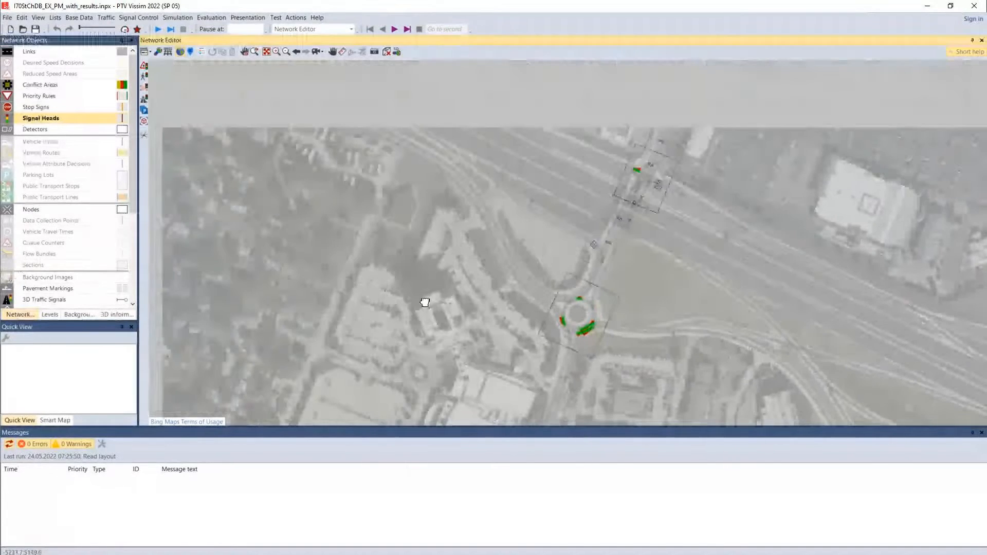
scroll(613, 313, "up", 1)
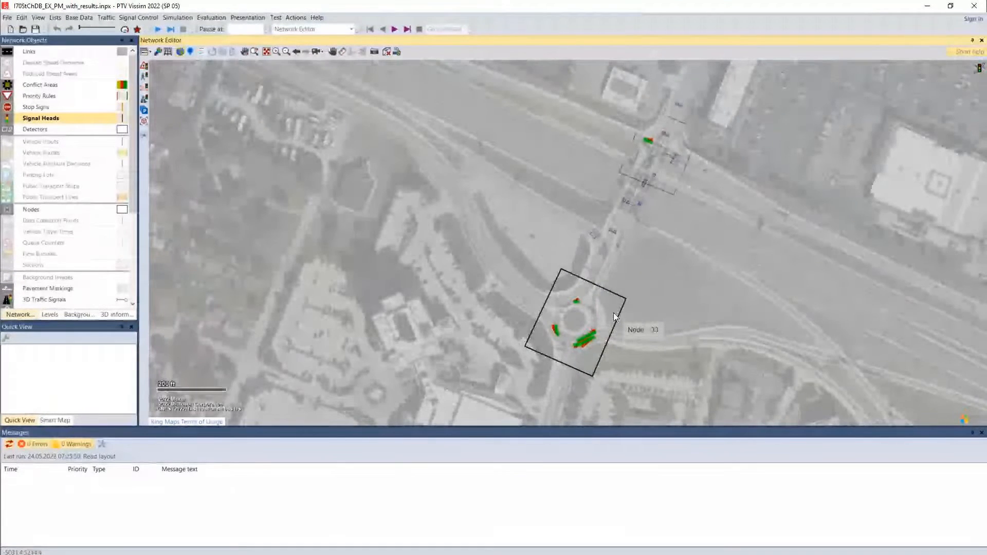
scroll(613, 313, "up", 1)
scroll(613, 312, "up", 1)
scroll(613, 313, "up", 1)
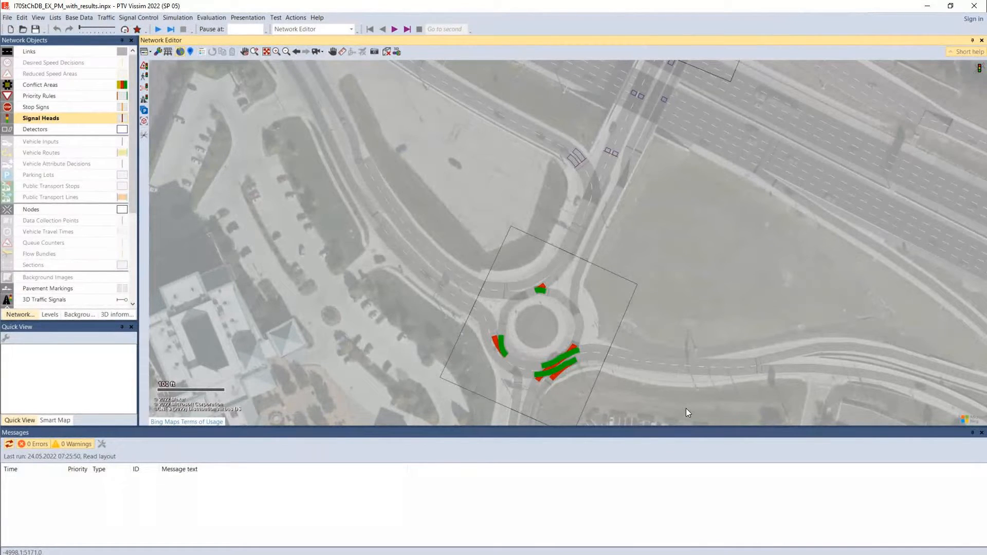
Check the attributes of the roundabout's west entry conflict area and of Link 421 on its north side, and clear the selection
left_click(502, 349)
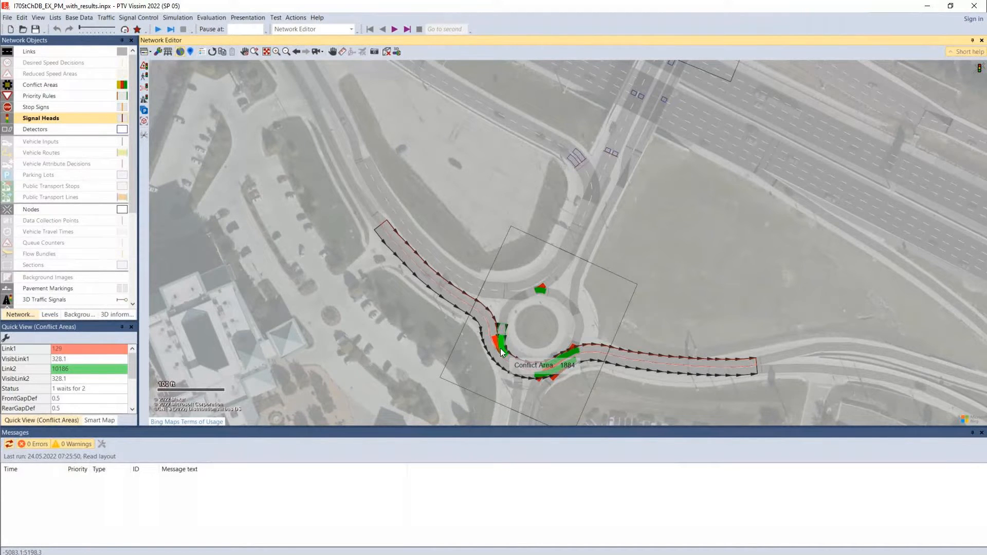
left_click(437, 362)
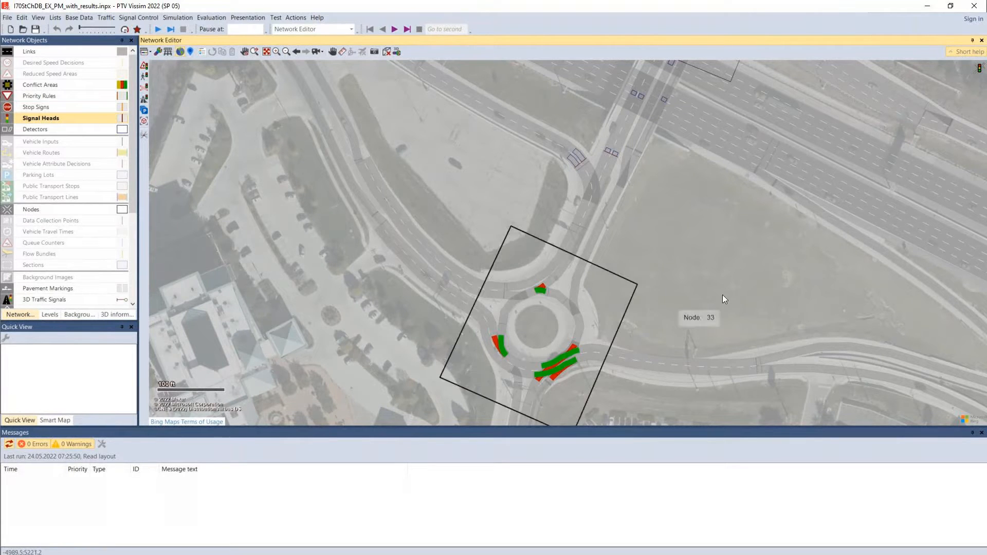
left_click(540, 275)
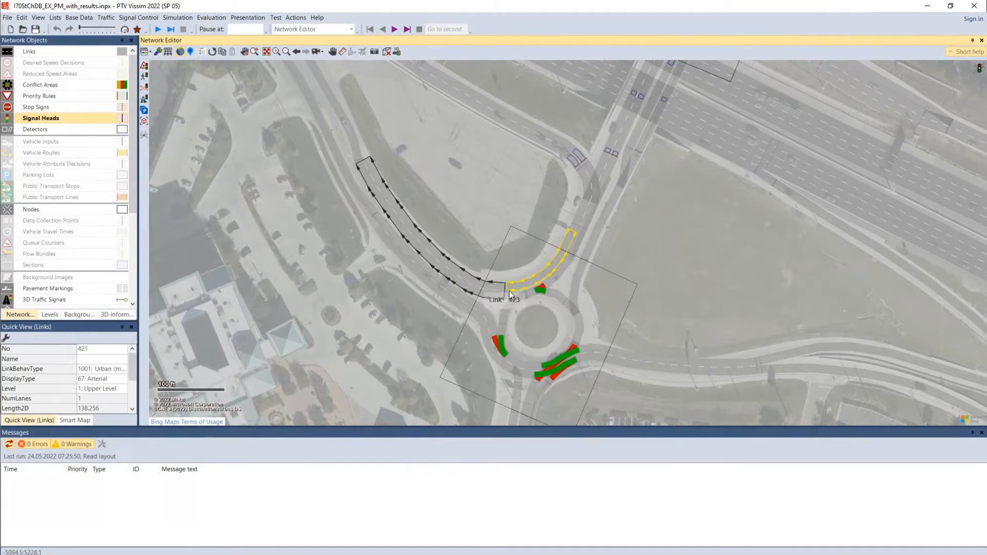
left_click_drag(368, 337, 385, 297)
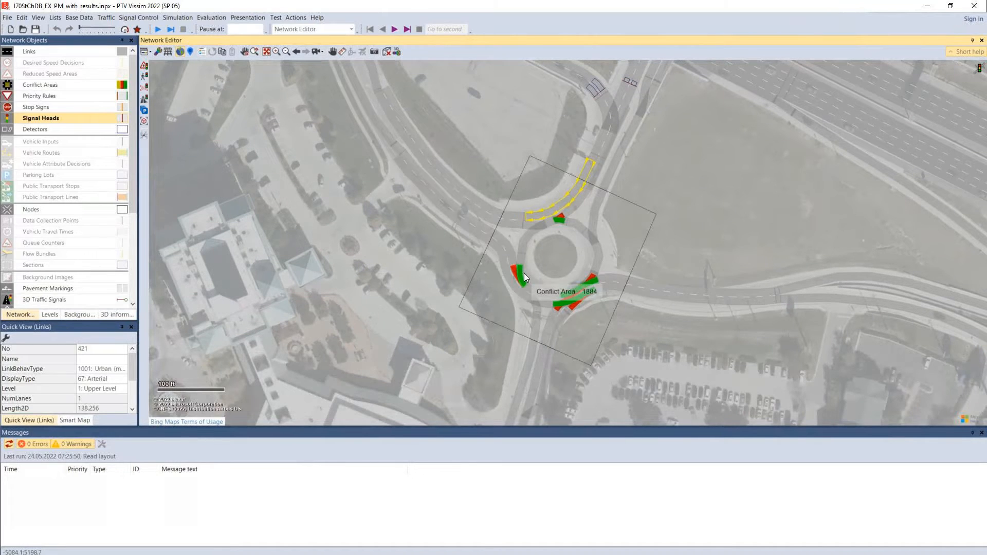
scroll(524, 273, "up", 2)
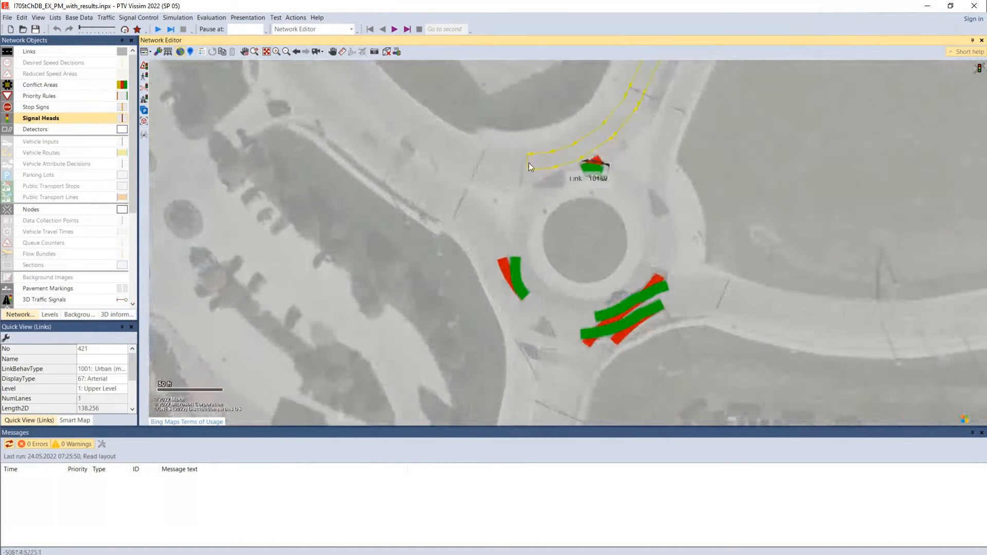
left_click(315, 257)
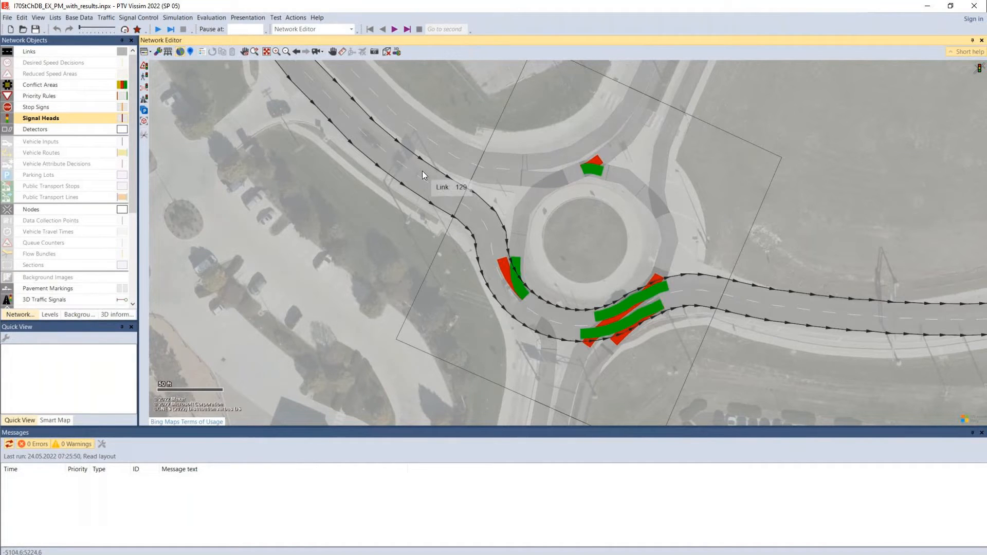
Reselect the conflict area between Link 129 and connector 10186 to review its yielding status, and clear the selection
left_click(516, 270)
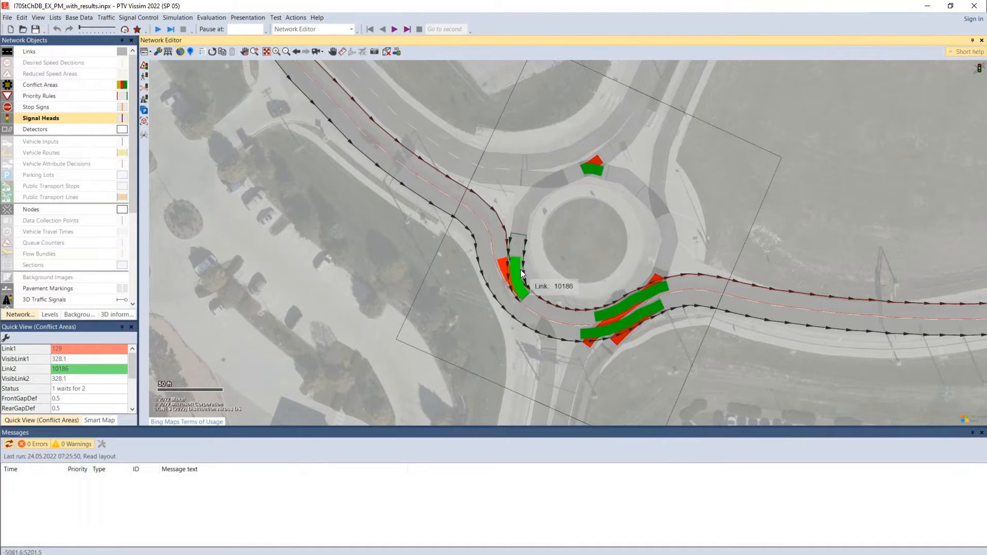
left_click(559, 258)
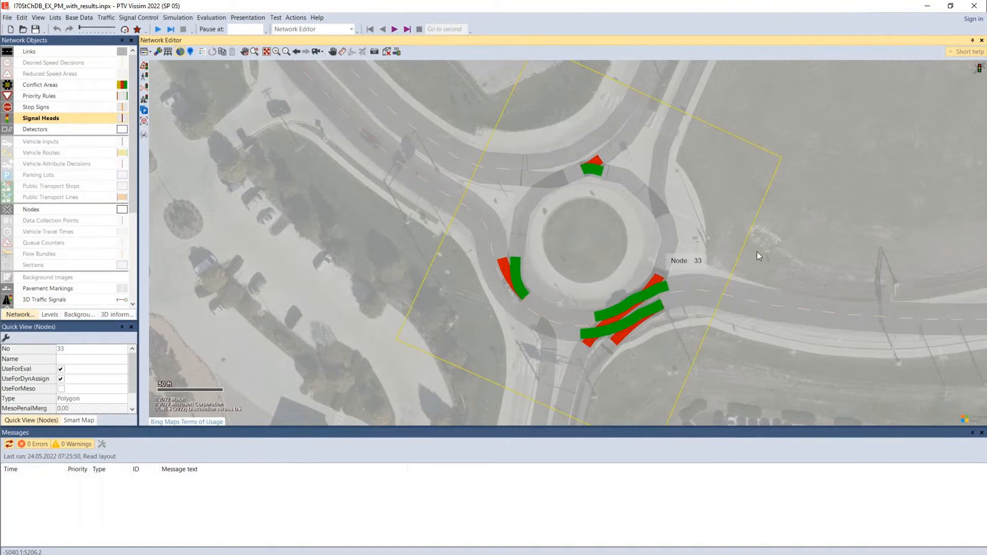
left_click(337, 236)
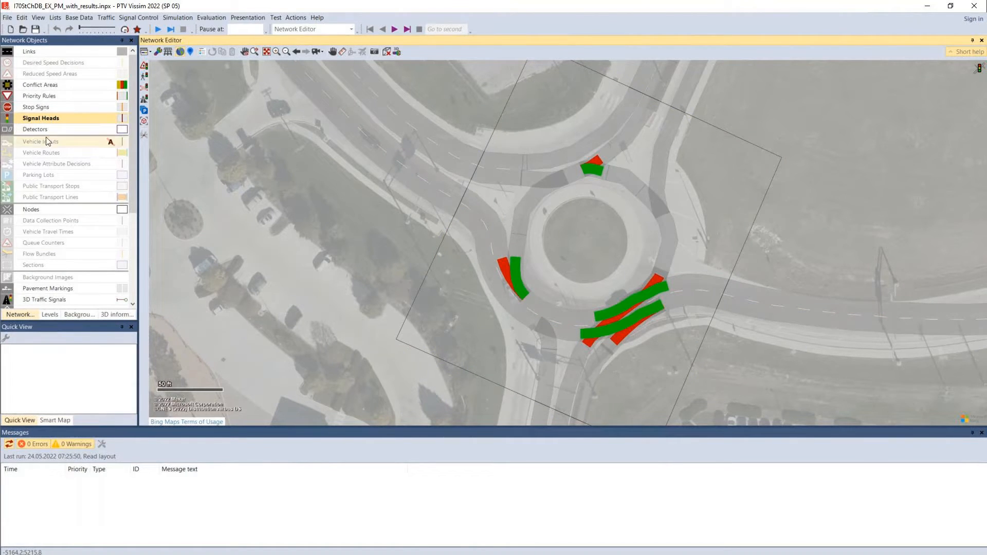
Measure the path from the roundabout's northwest circulating lane to the south leg, and check the attributes of Link 129
left_click(341, 51)
left_click_drag(529, 204, 551, 392)
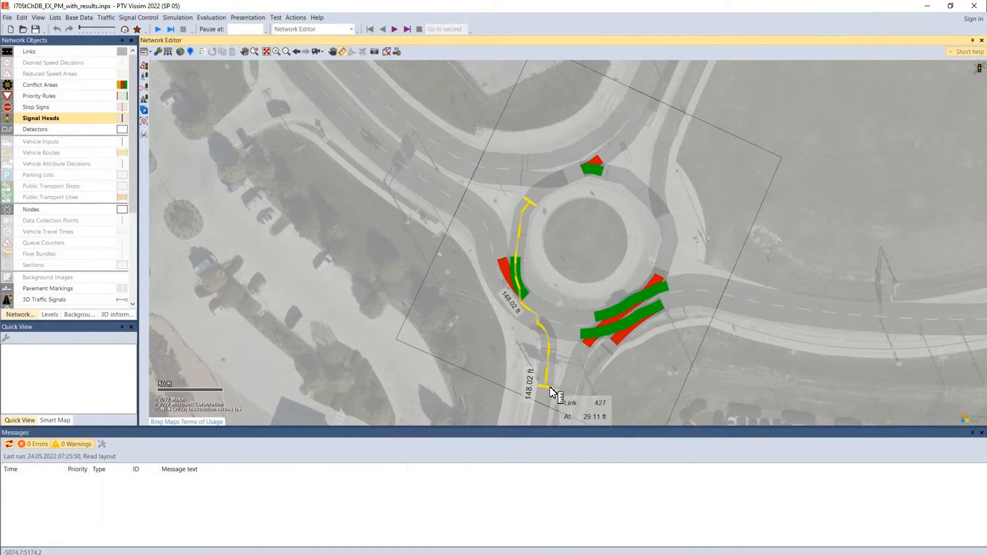
left_click_drag(552, 392, 553, 393)
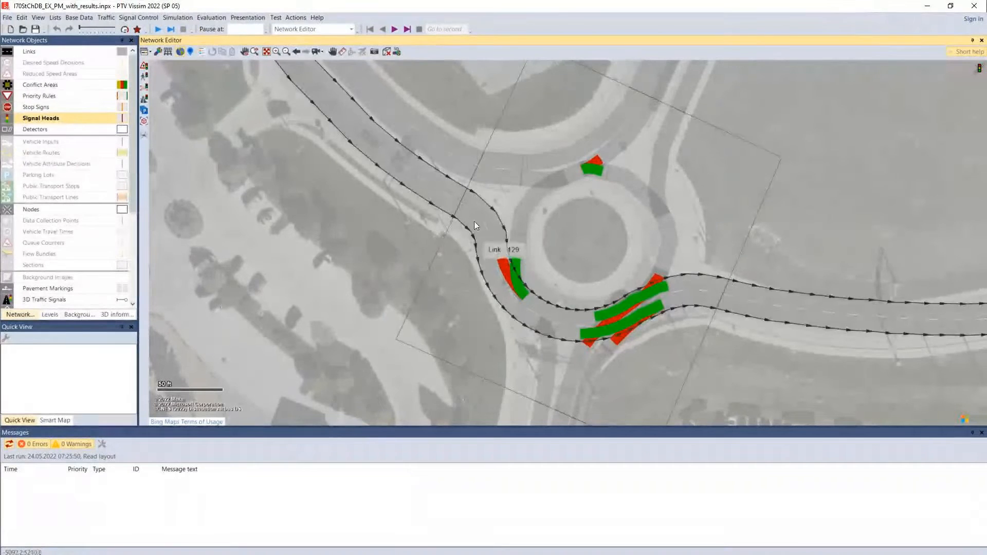
left_click(440, 195)
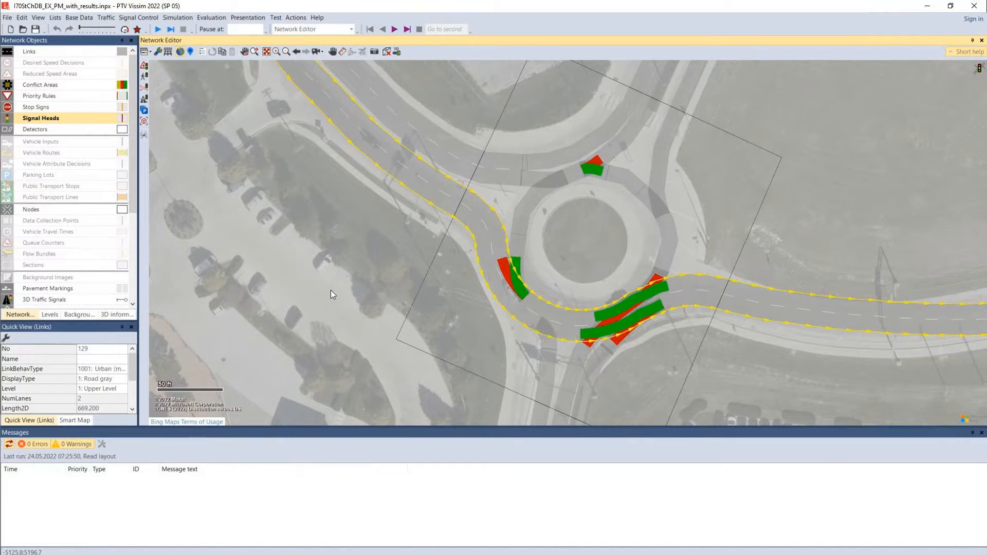
left_click(303, 286)
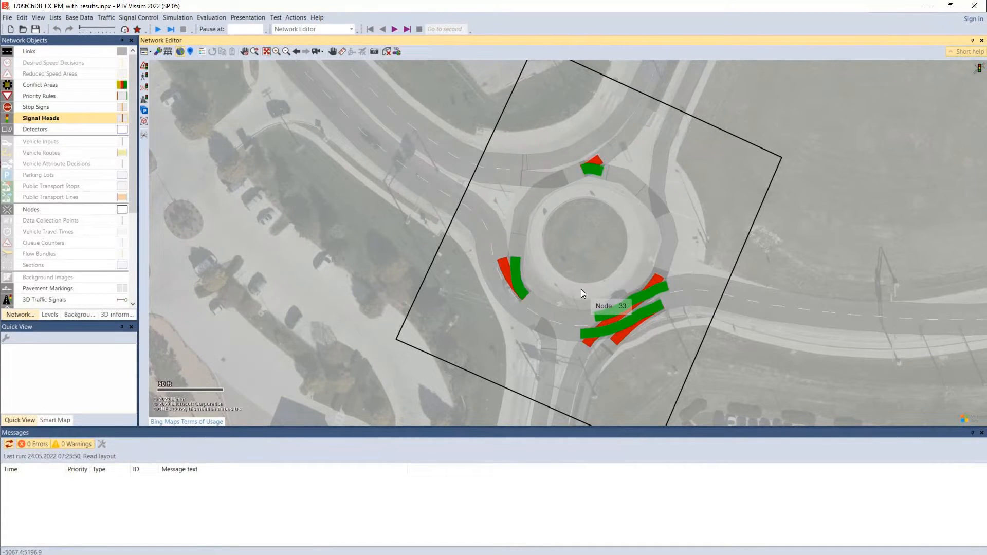
Remeasure the circulating path to the south leg, and measure along Link 129 from the roundabout's south side to the east leg
left_click(341, 54)
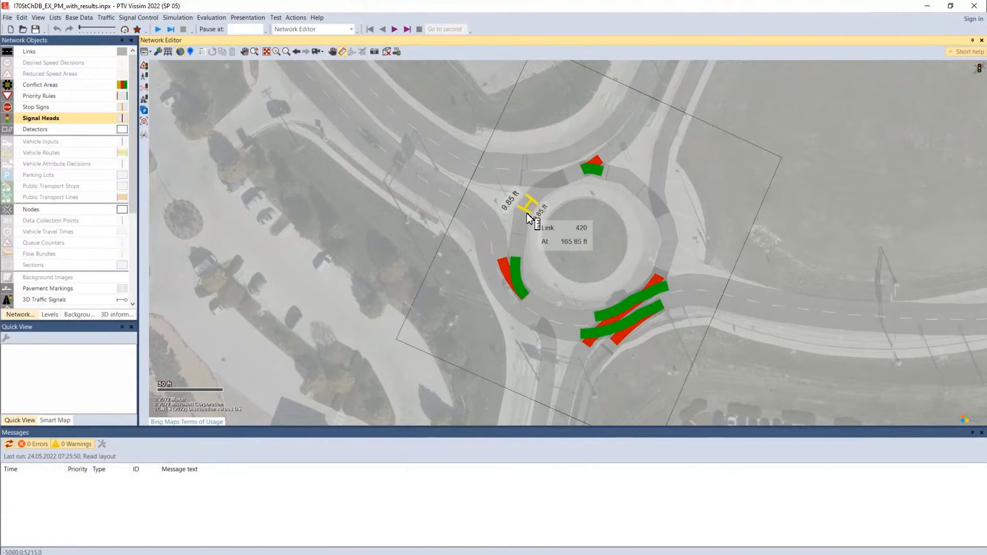
left_click_drag(532, 356, 546, 398)
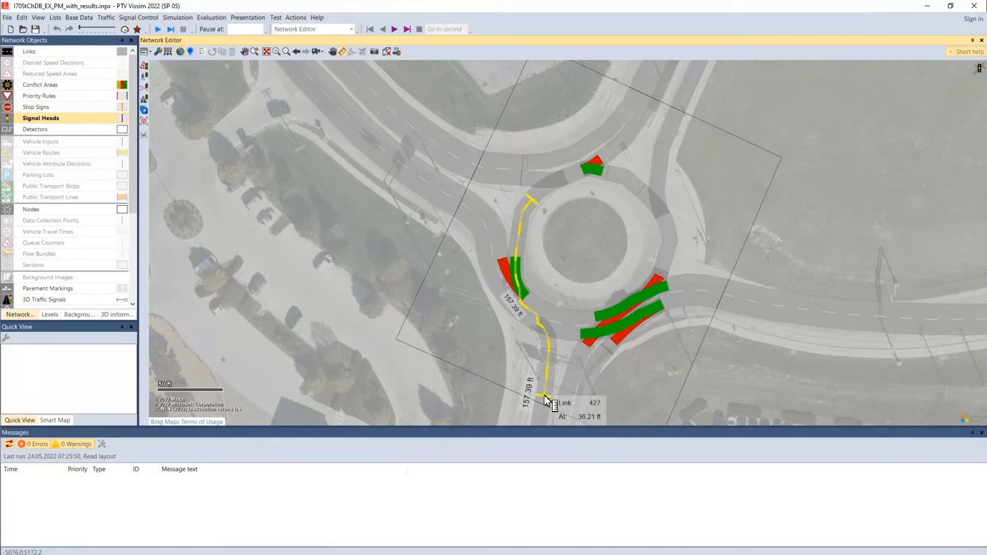
mouse_move(545, 396)
left_mouse_down()
mouse_move(550, 366)
mouse_move(551, 395)
left_mouse_up()
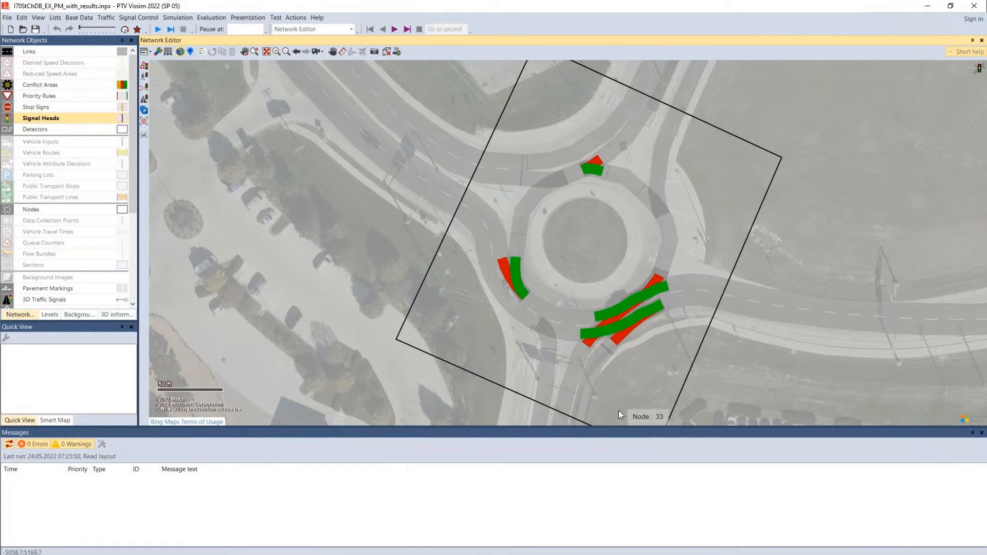
left_click(345, 50)
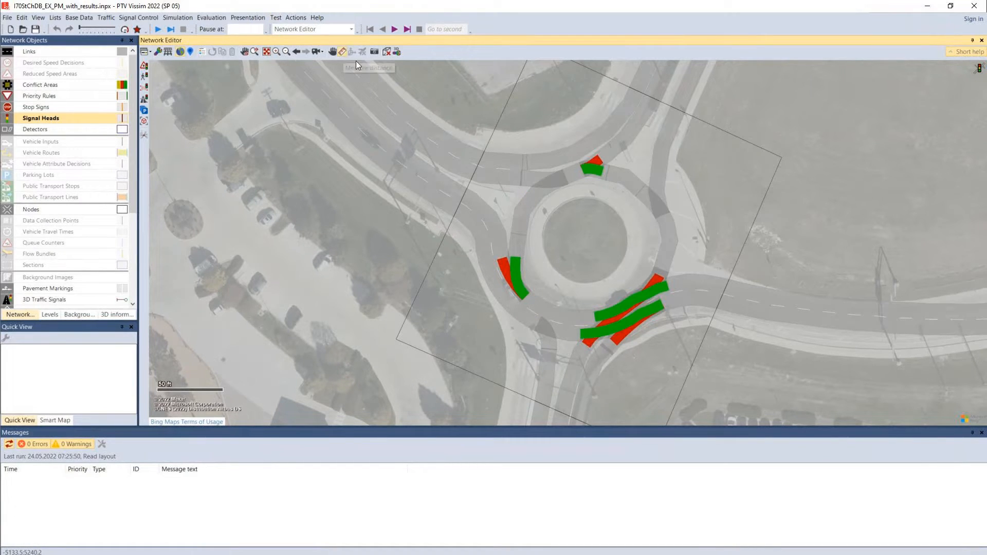
left_click_drag(569, 332, 792, 319)
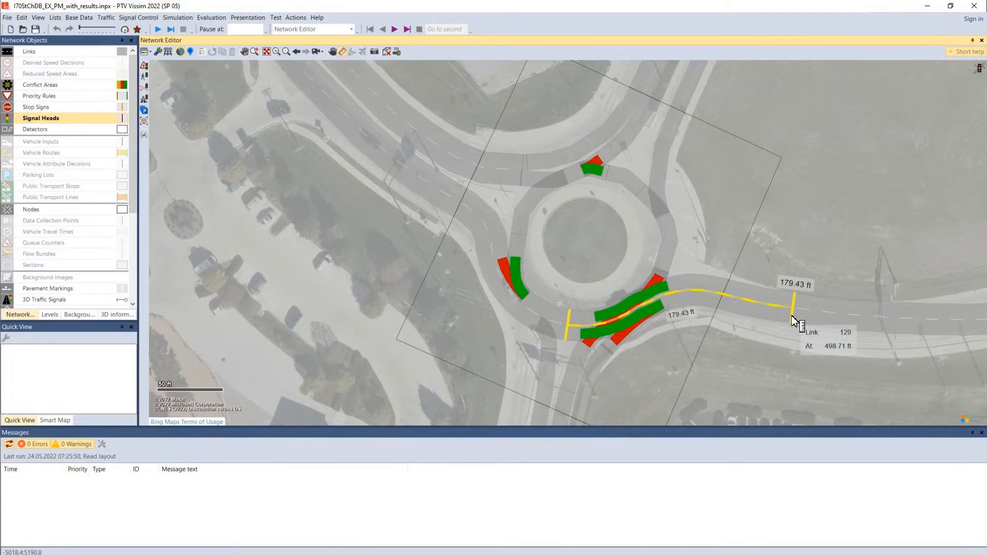
Check the yielding status of the conflict area between Link 129 and Link 425 on the roundabout's south side, and clear the selection
left_click_drag(792, 317, 792, 317)
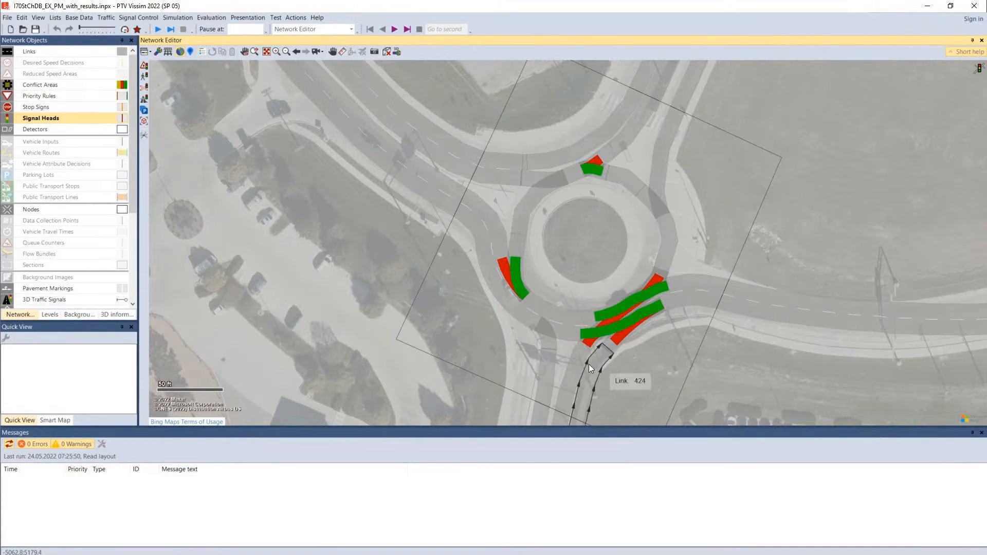
left_click(594, 344)
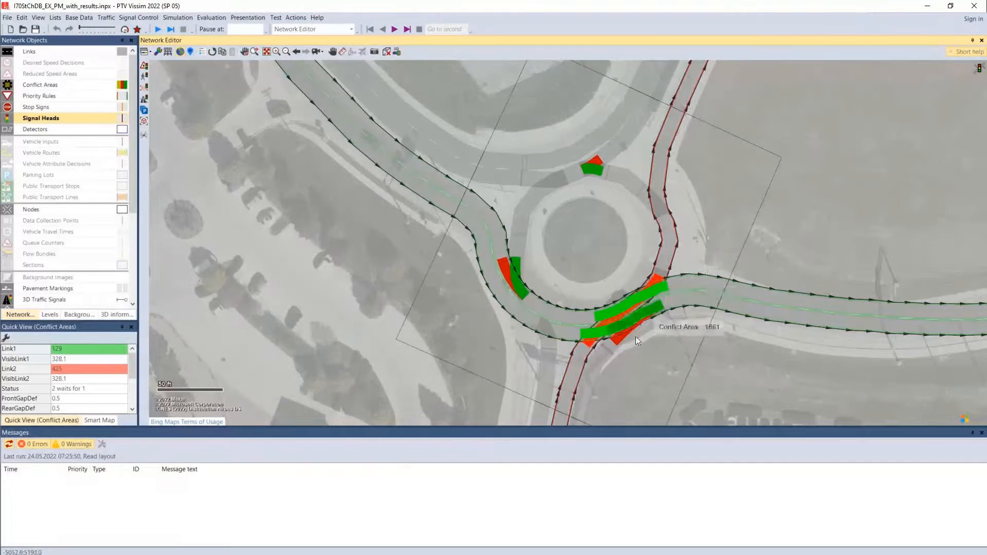
left_click(641, 343)
left_click_drag(640, 343, 641, 345)
left_click(625, 321)
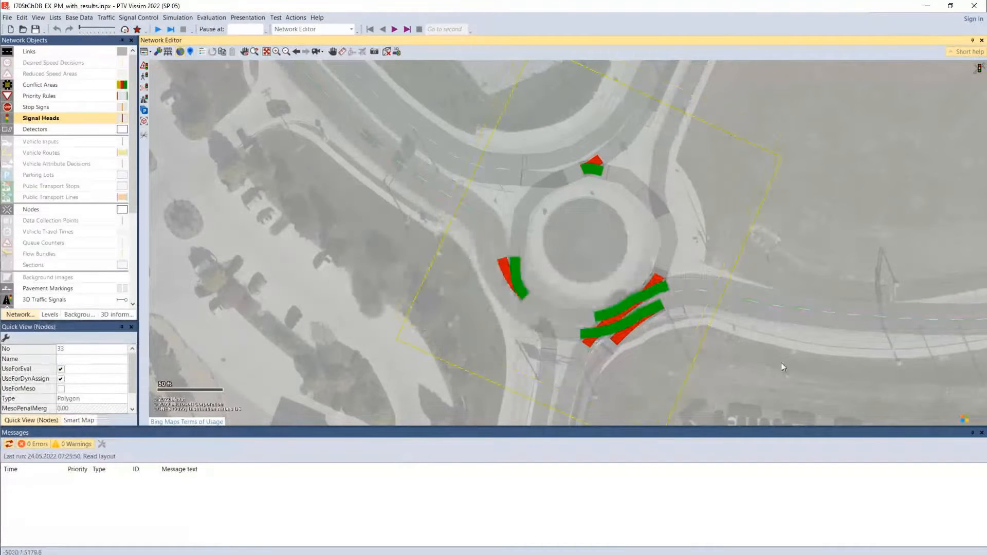
Check the yielding status of the conflict area between Link 129 and connector 10184, and clear the selection
left_click(782, 363)
left_click(652, 310)
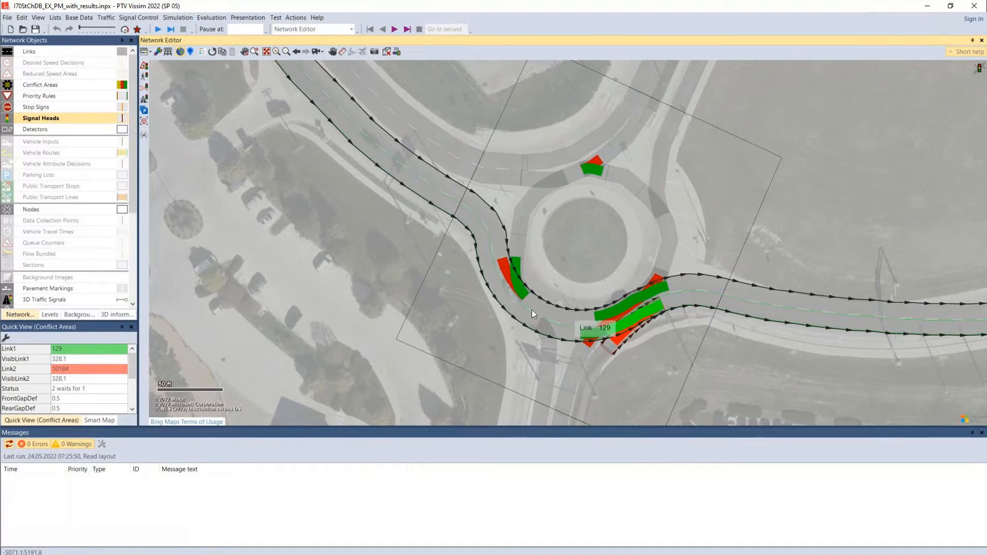
left_click(347, 233)
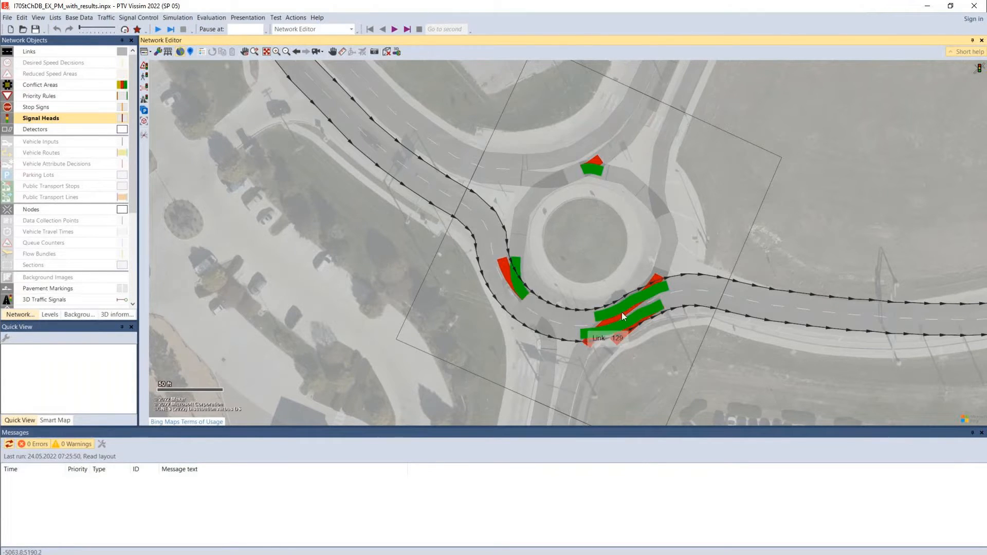
Look over the interchanges and intersections beyond the roundabout to find the next location for the control review
left_click_drag(739, 371, 597, 394)
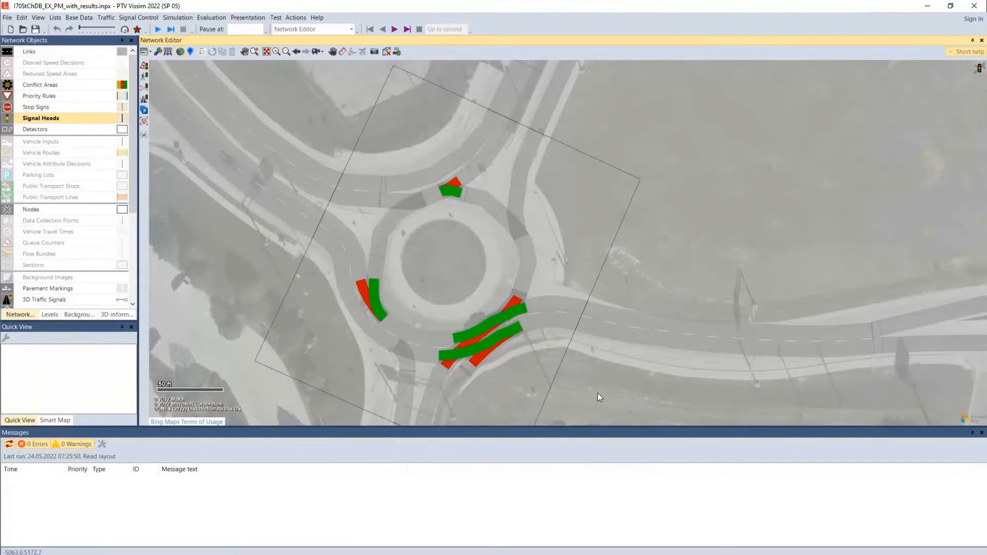
scroll(598, 396, "down", 2)
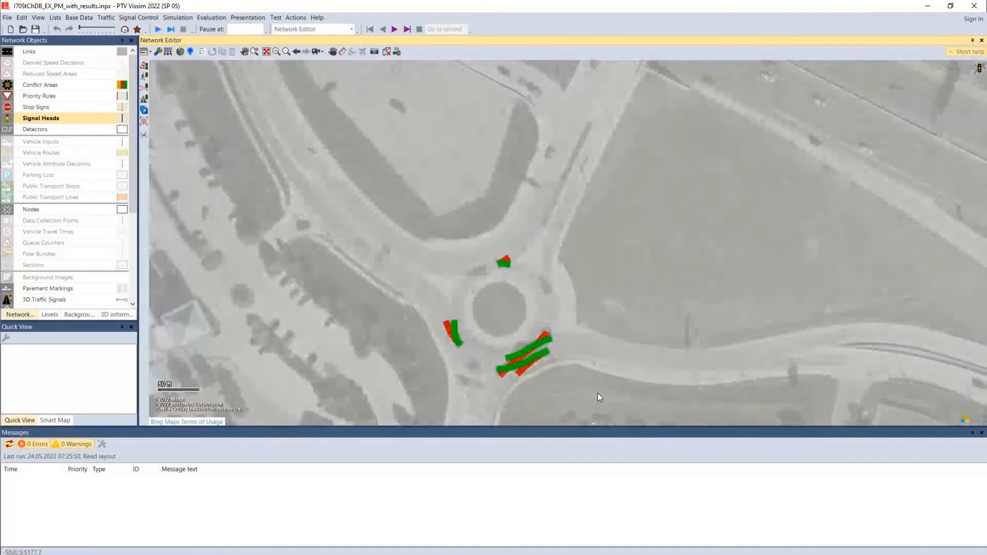
scroll(598, 393, "down", 1)
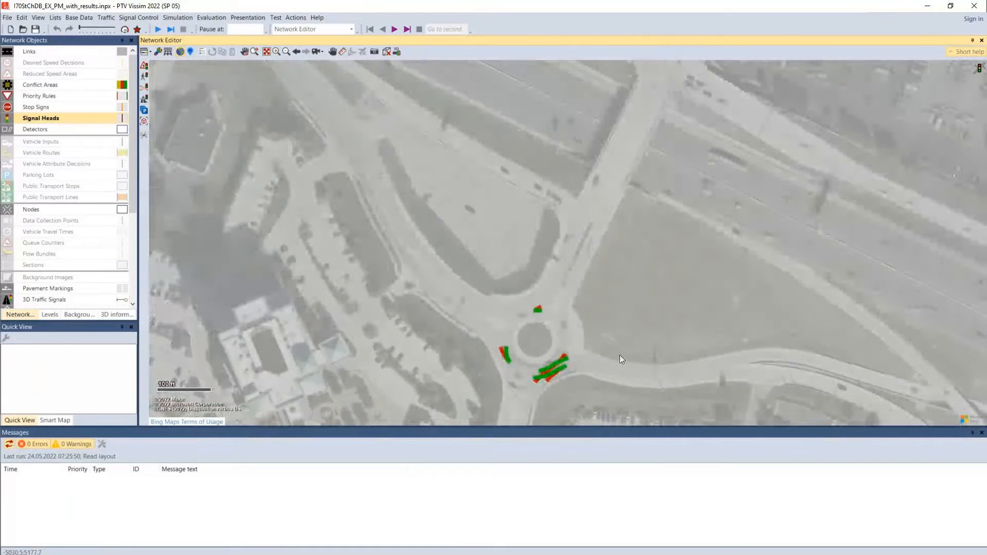
scroll(652, 238, "down", 1)
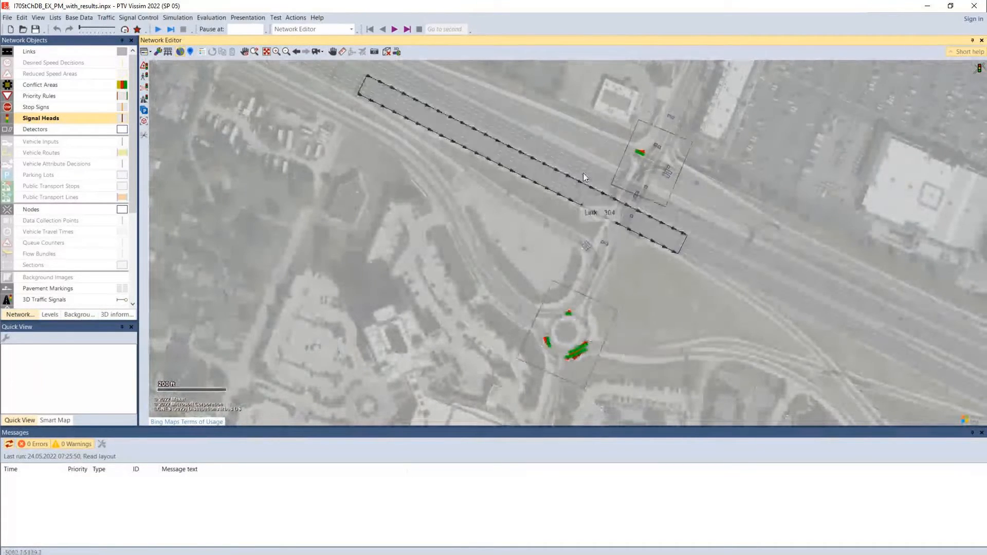
left_click_drag(618, 105, 476, 362)
left_click_drag(413, 333, 837, 226)
left_click_drag(314, 144, 761, 421)
left_click_drag(477, 352, 762, 540)
left_click_drag(589, 353, 417, 491)
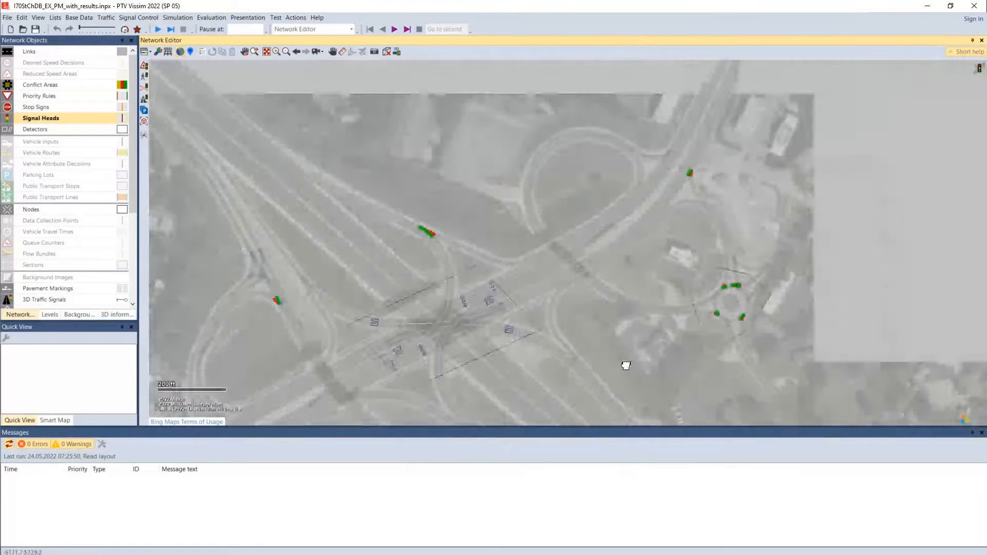
left_click_drag(722, 345, 550, 523)
scroll(612, 360, "down", 1)
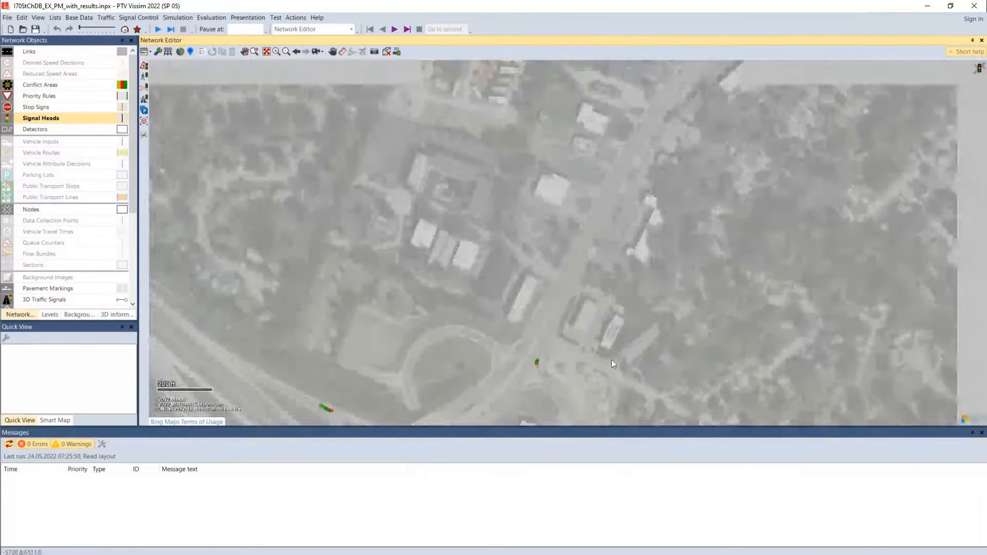
scroll(612, 360, "down", 1)
scroll(579, 384, "down", 1)
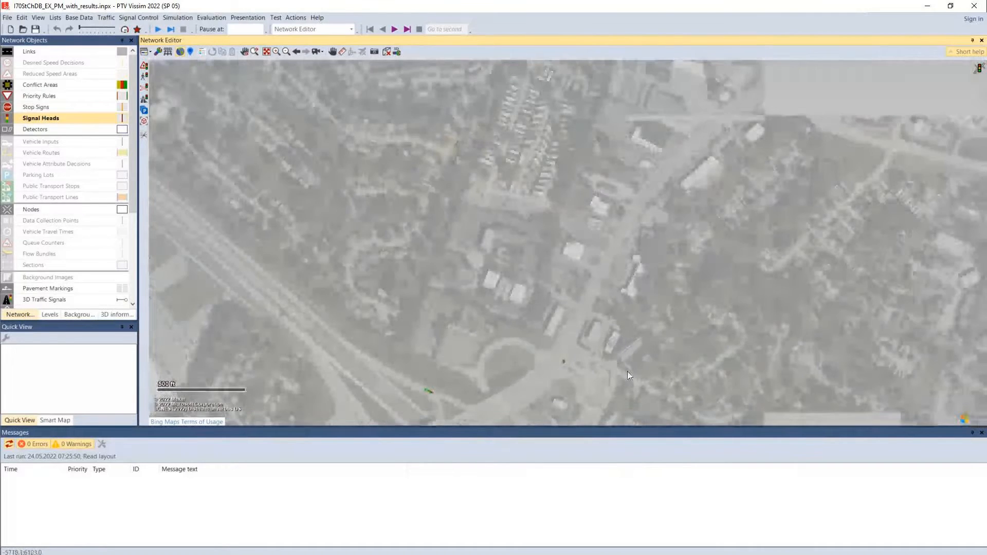
scroll(618, 312, "down", 1)
left_click_drag(495, 332, 555, 127)
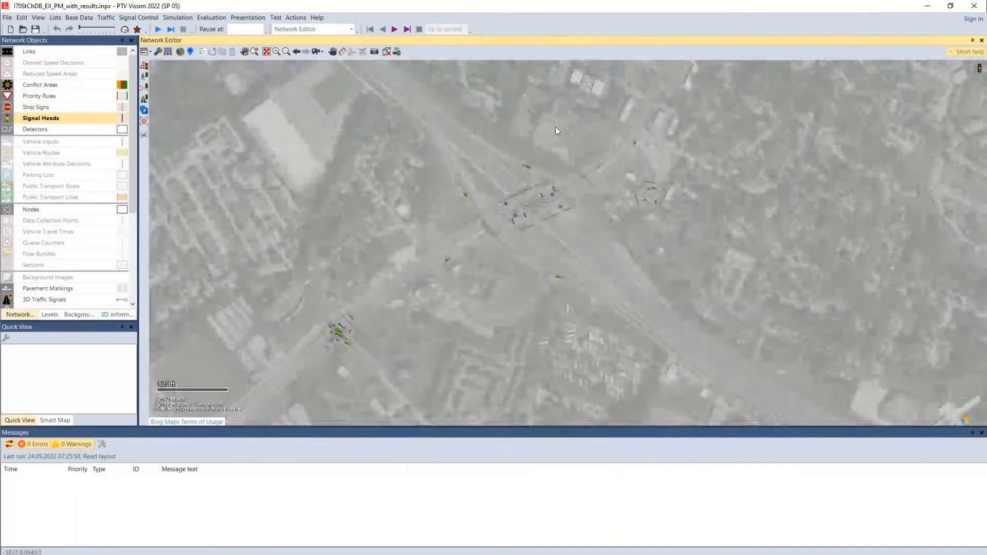
left_click_drag(291, 325, 543, 85)
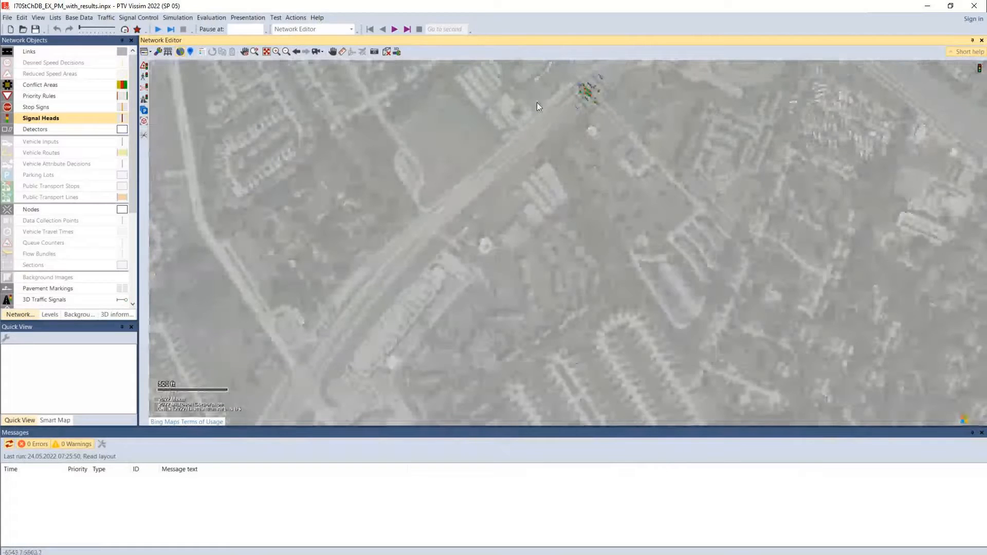
Show the entire network, locate the freeway interchange containing nodes 26 and 31, and inspect the attributes of Node 26
left_click(268, 51)
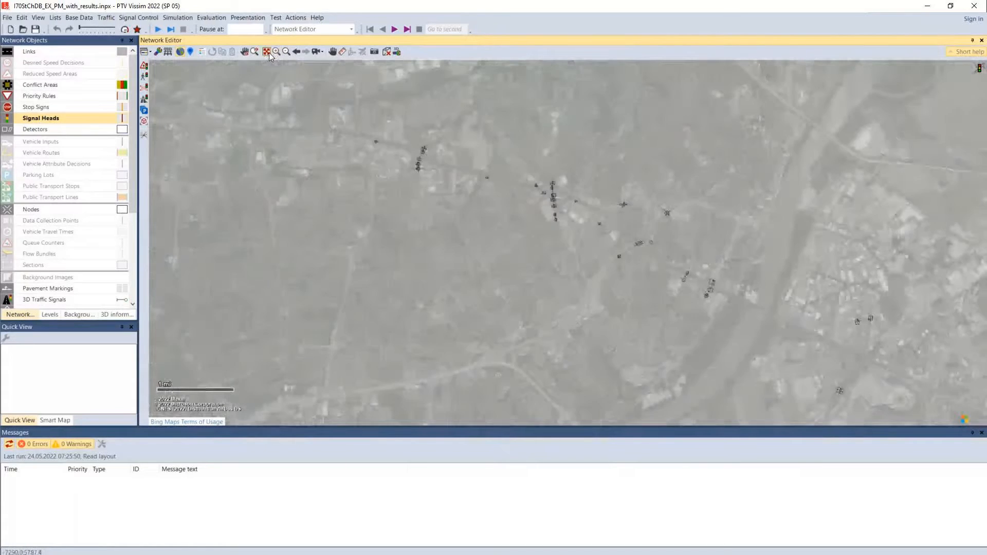
left_click(277, 52)
left_click_drag(688, 262, 717, 308)
left_click_drag(493, 236, 555, 207)
left_click_drag(405, 299, 501, 214)
scroll(501, 214, "up", 2)
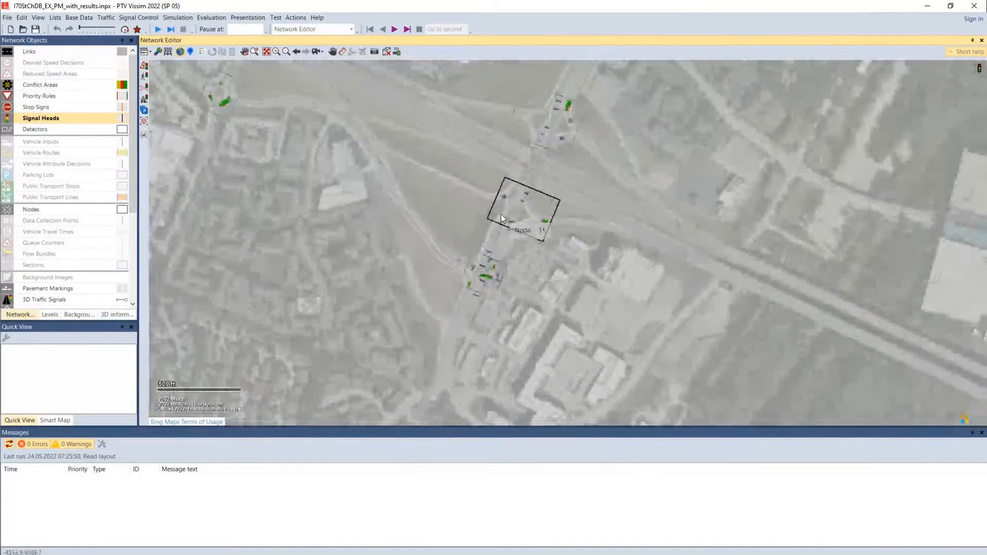
scroll(554, 189, "up", 1)
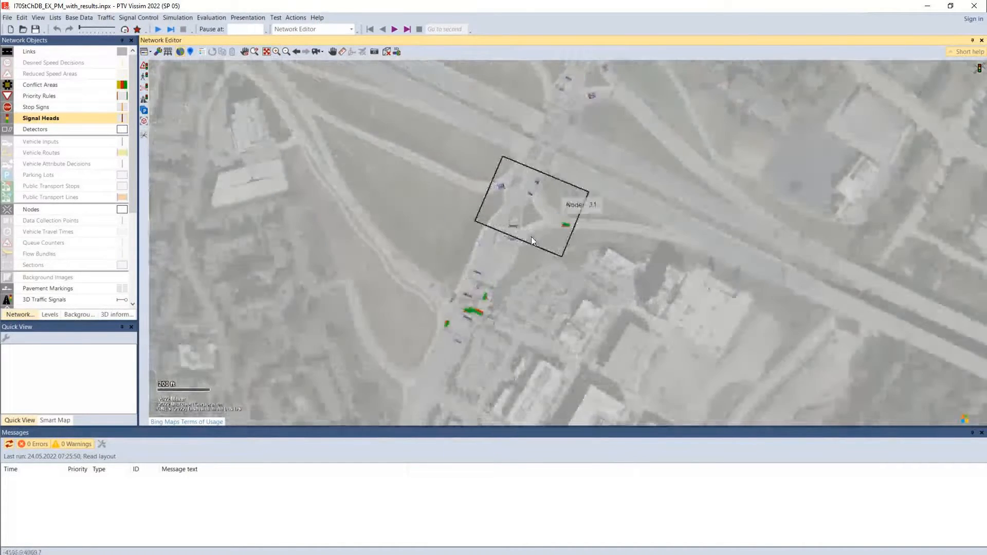
left_click_drag(573, 283, 564, 375)
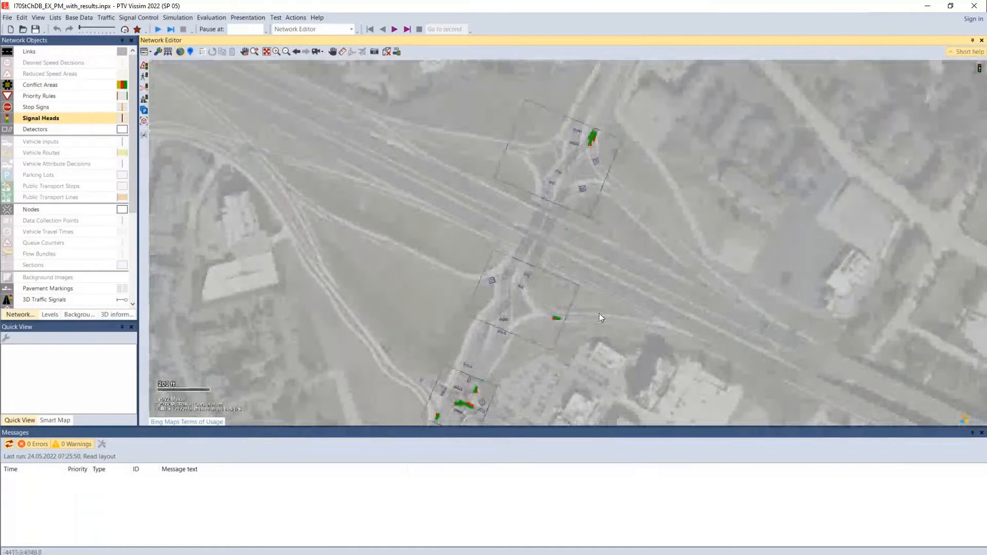
left_click(579, 205)
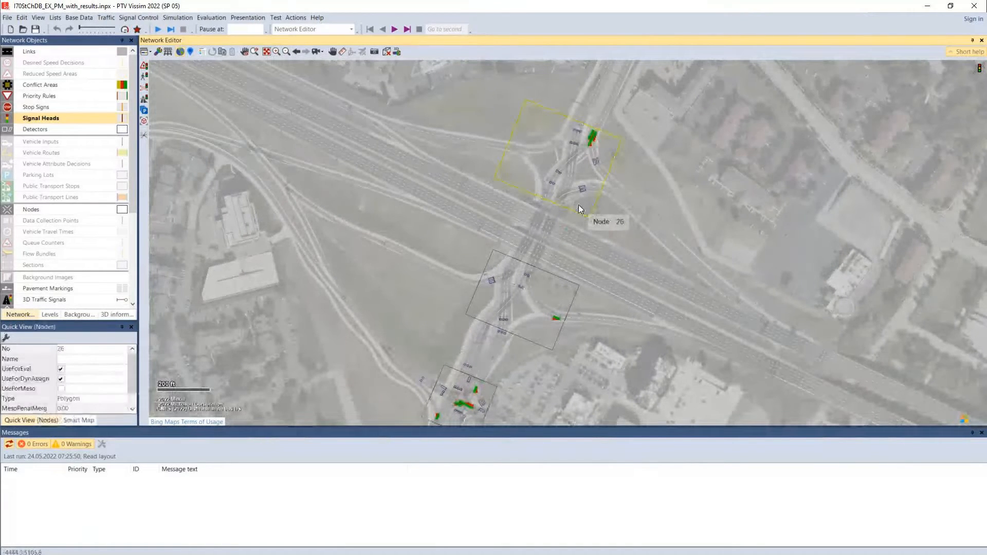
left_click(550, 288)
left_click(581, 205)
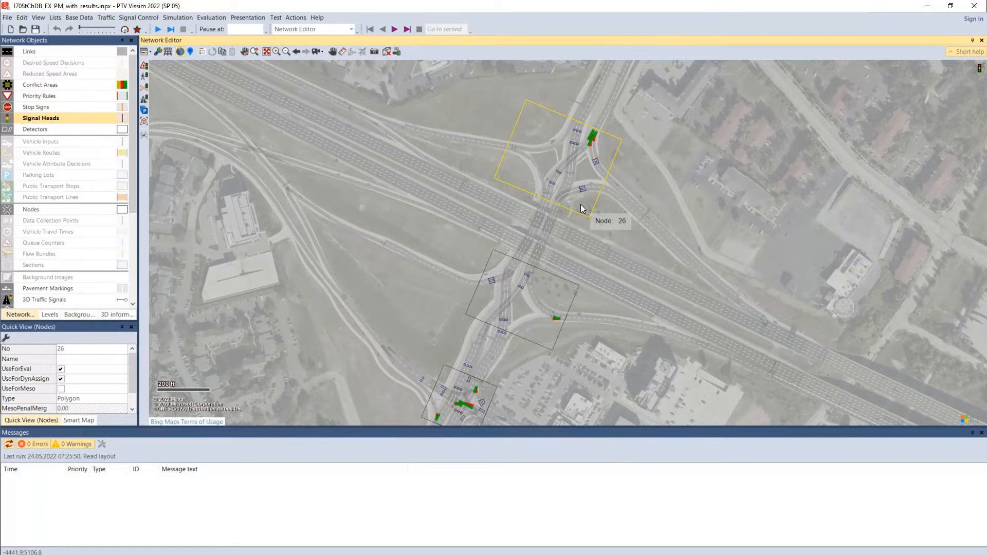
Check the attributes and available signal groups of signal head 19 on the west ramp at Node 31, and close without changes
scroll(526, 323, "down", 1)
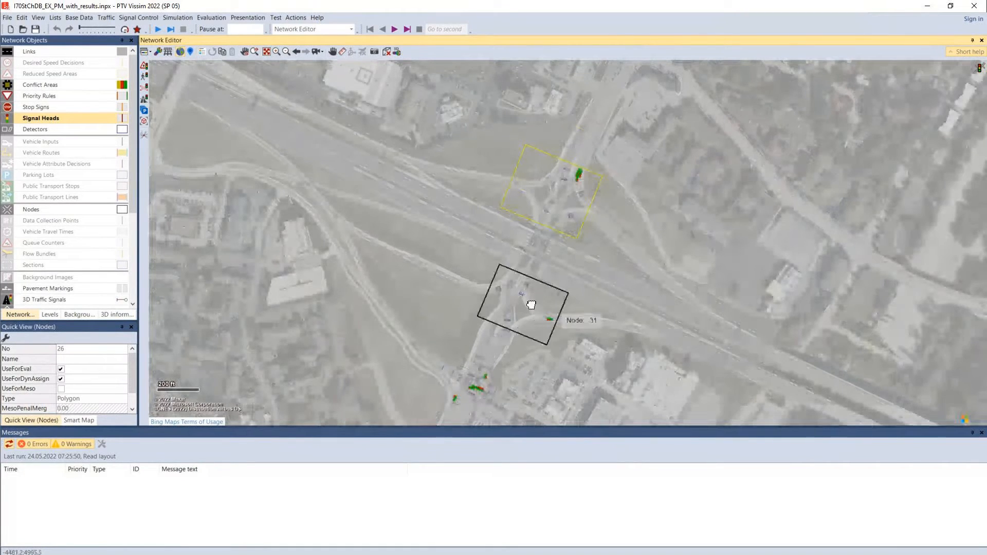
scroll(507, 309, "up", 1)
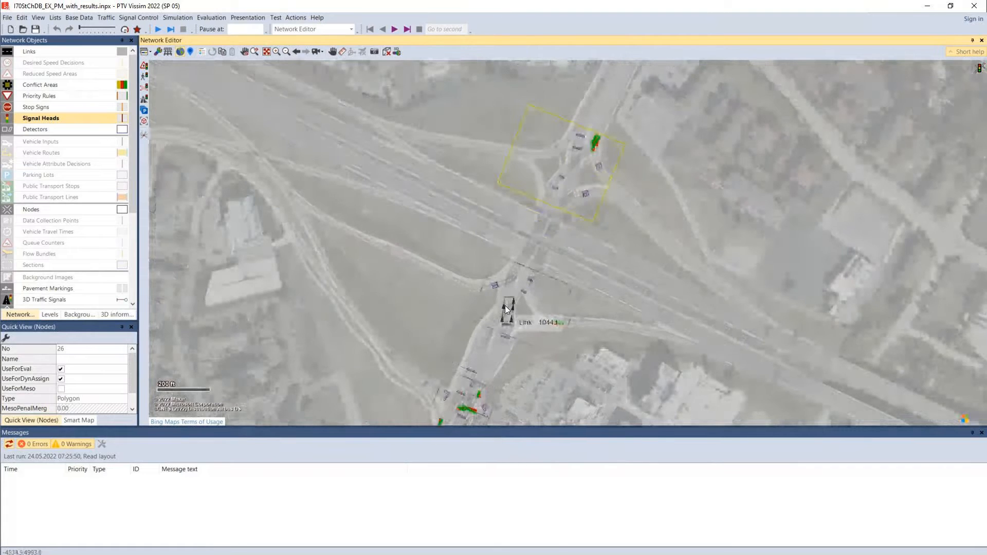
scroll(506, 309, "up", 4)
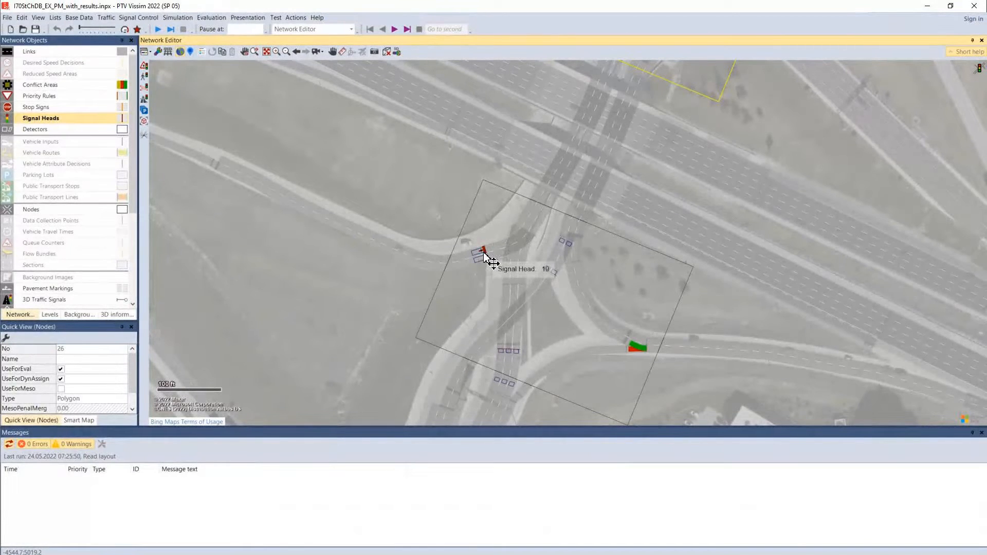
left_click(485, 255)
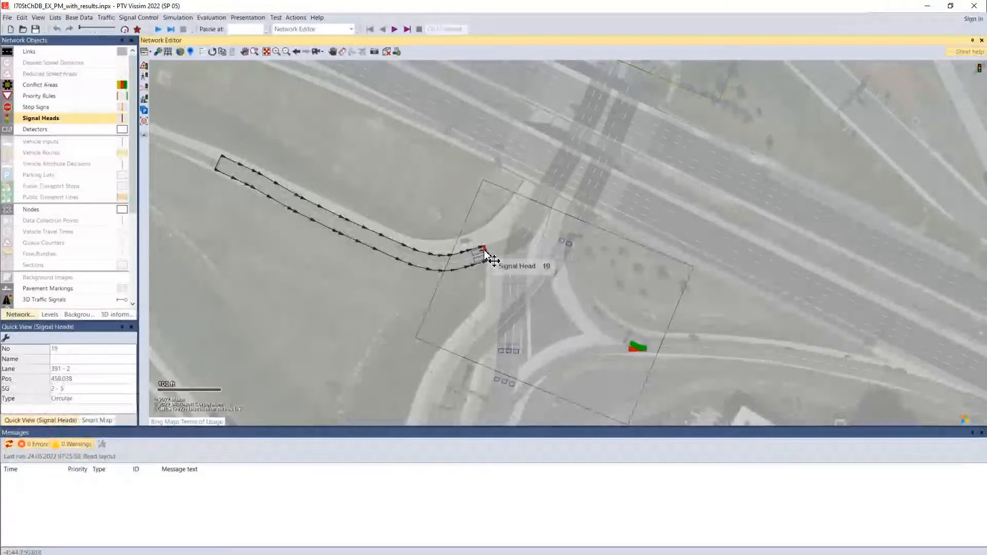
double_click(486, 253)
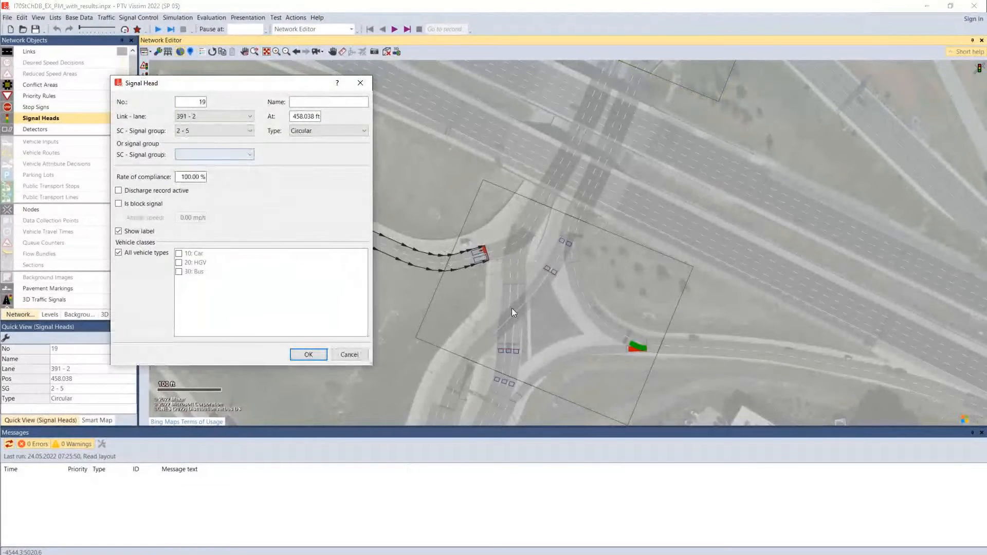
left_click(180, 132)
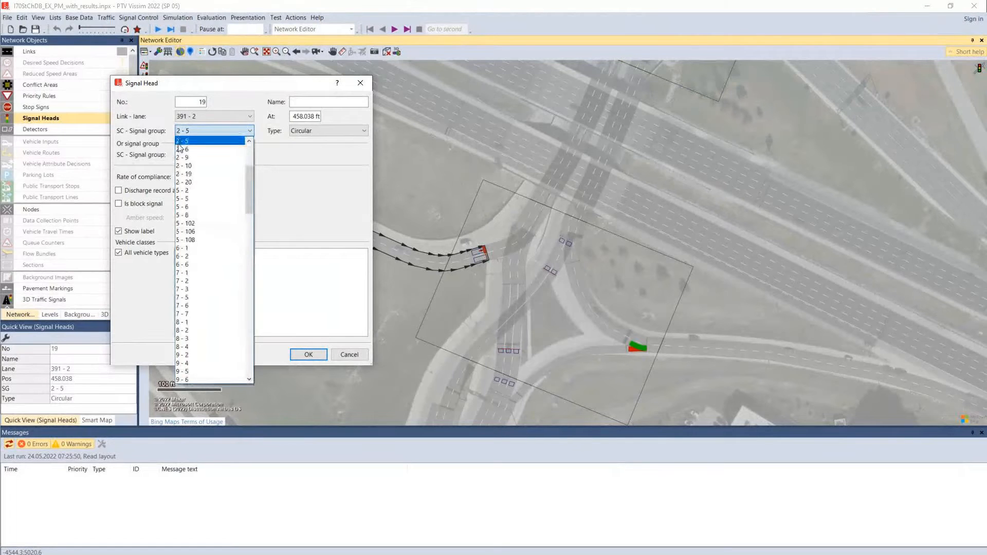
left_click(362, 85)
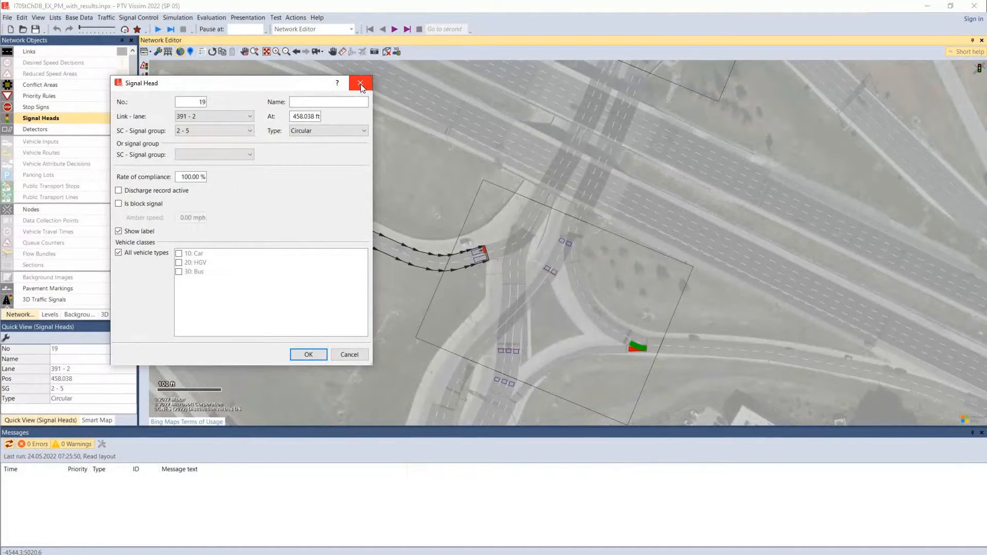
left_click(361, 84)
Check the signal group assignment of signal head 30 on the east ramp at Node 26, and close without changes
scroll(356, 272, "up", 2)
scroll(531, 218, "up", 3)
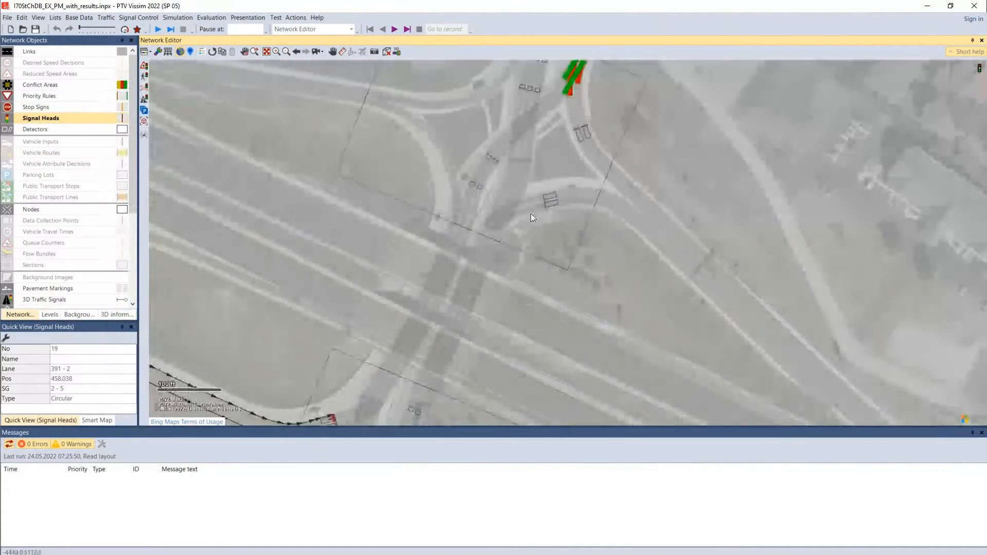
left_click(546, 207)
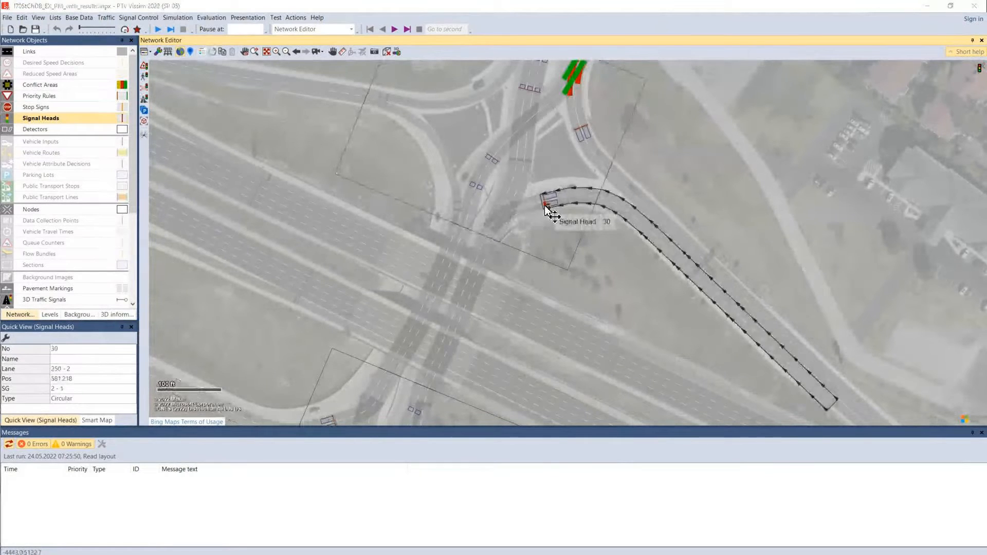
double_click(546, 206)
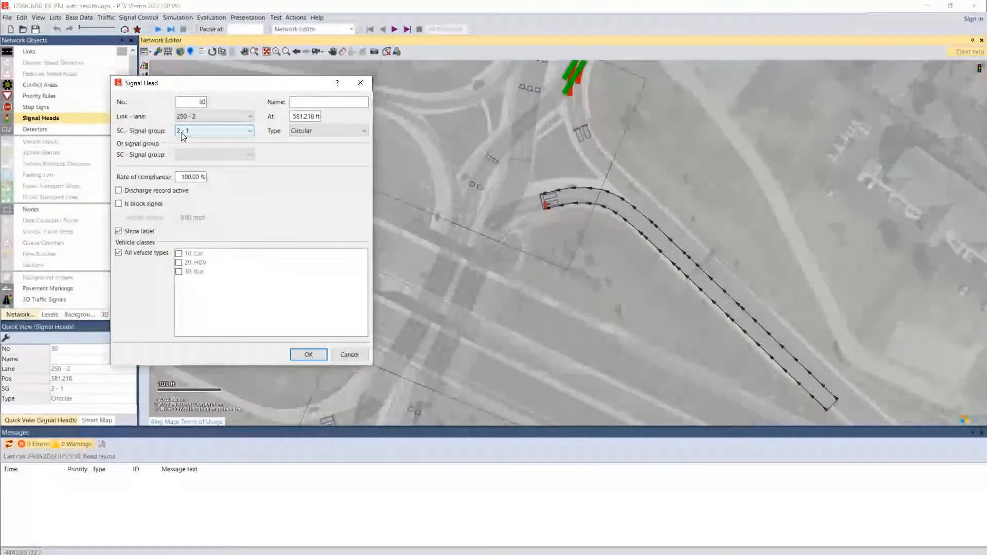
left_click(355, 354)
Open the signal controllers list, show the signal groups of the S 5 th St South Terminal controller, and widen the list window
left_click_drag(624, 211, 671, 157)
scroll(663, 168, "down", 1)
scroll(662, 169, "down", 1)
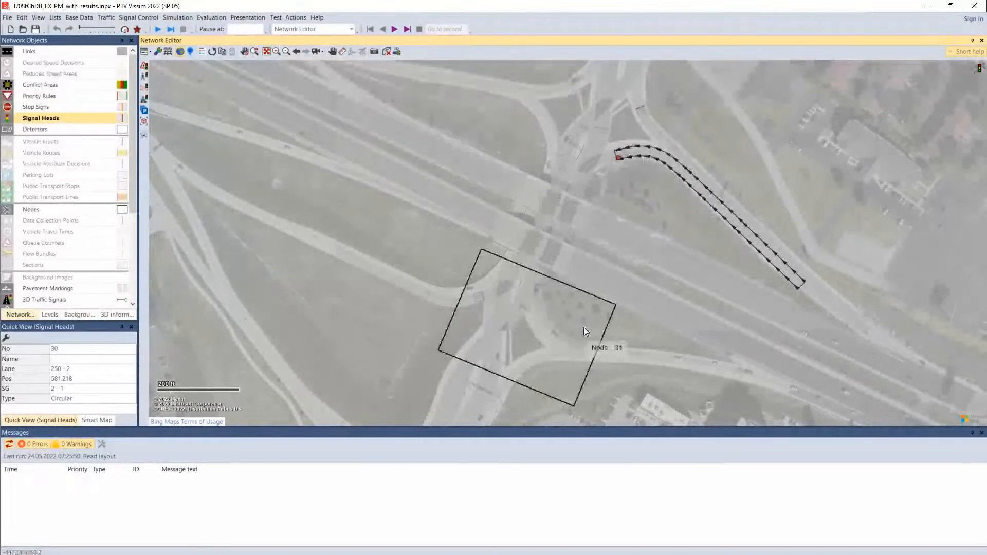
left_click(128, 18)
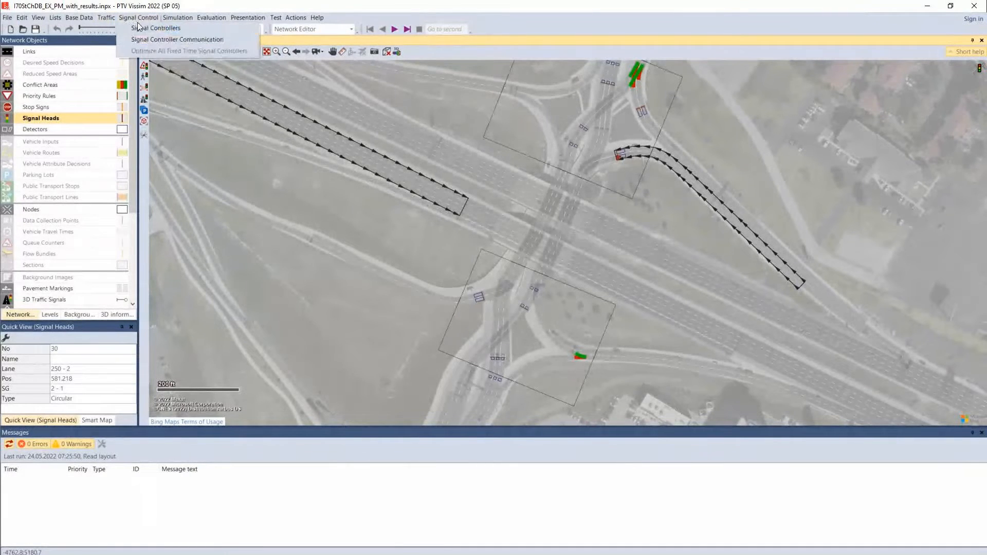
left_click(141, 29)
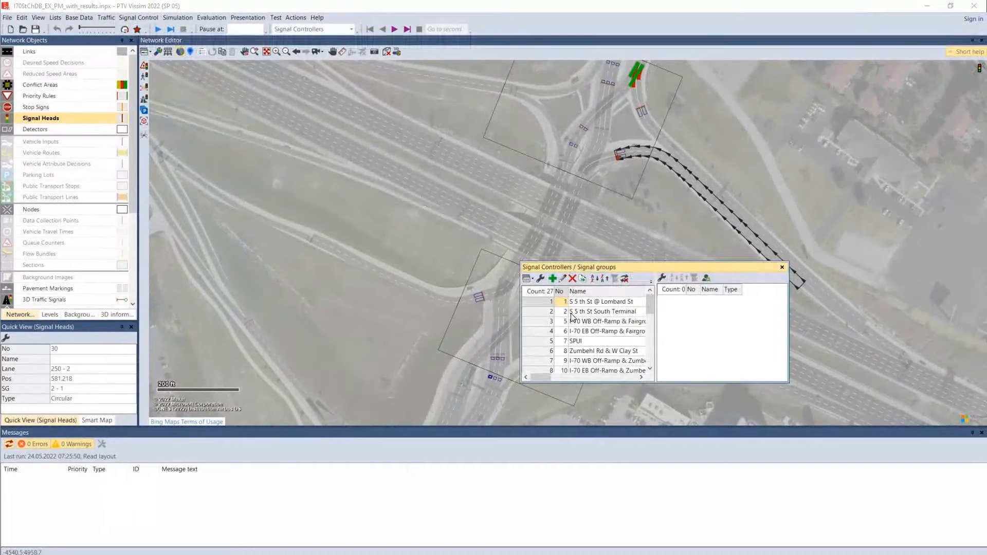
left_click(581, 342)
left_click(590, 313)
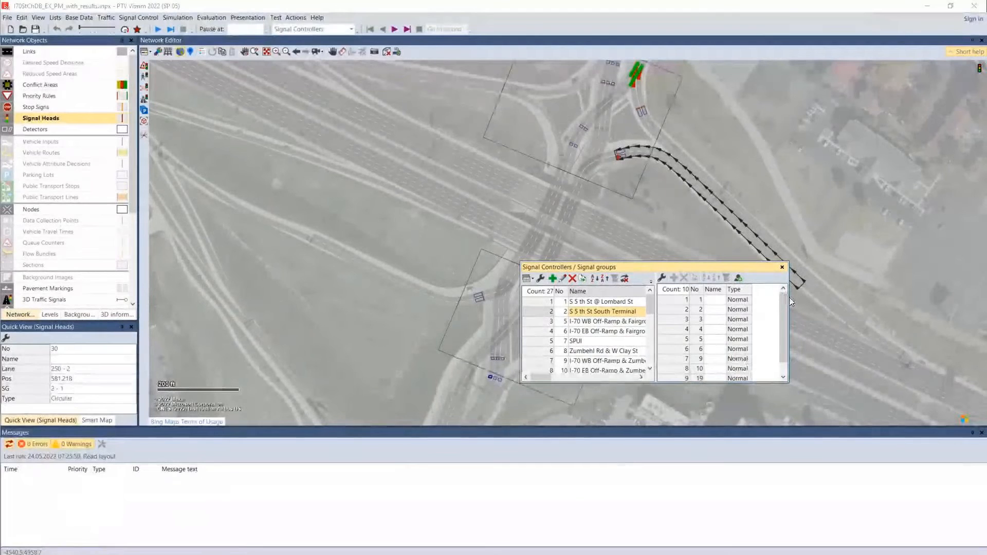
left_click_drag(791, 302, 952, 301)
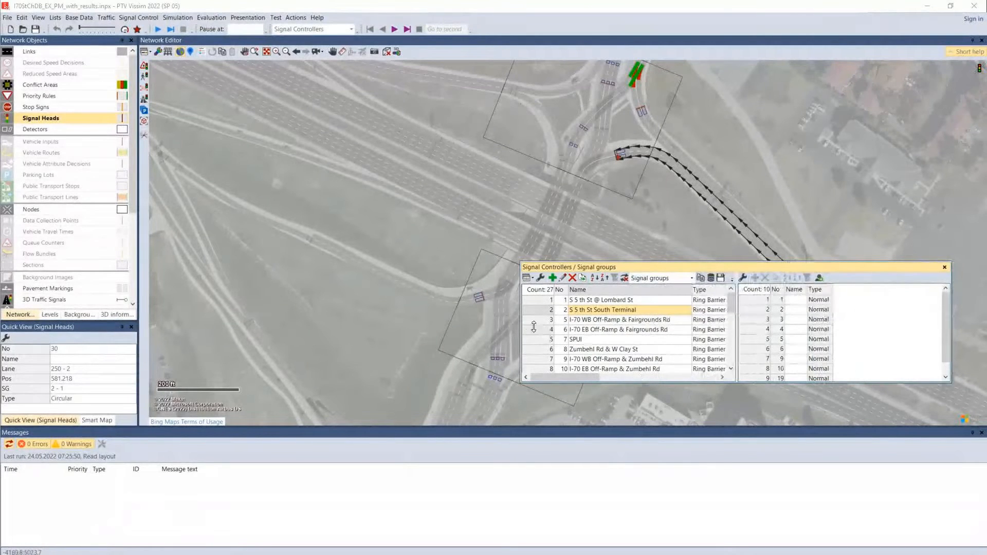
Dock the signal controllers list beneath the network view with a reduced height, and check nodes 31 and 26 at the interchange
left_click_drag(522, 323, 171, 323)
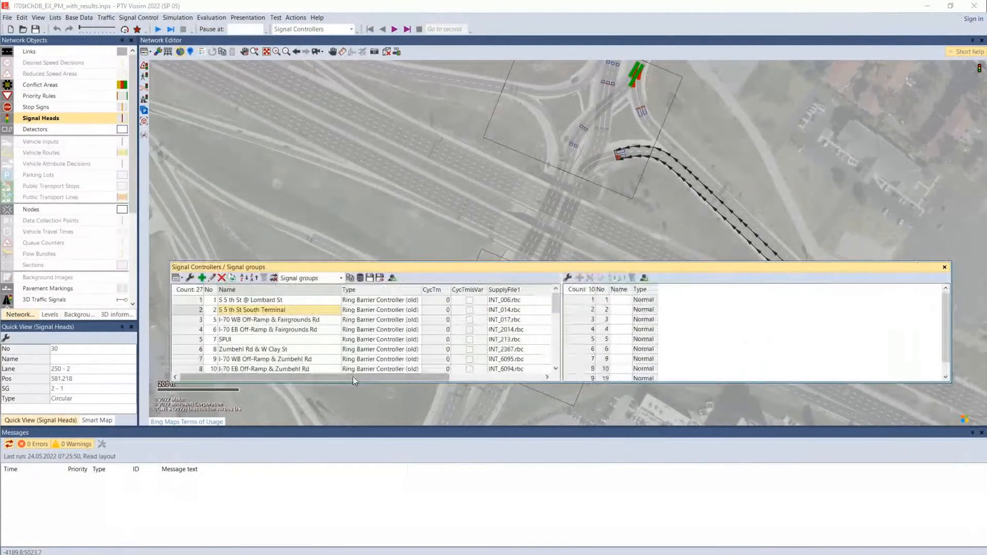
left_click_drag(421, 267, 562, 250)
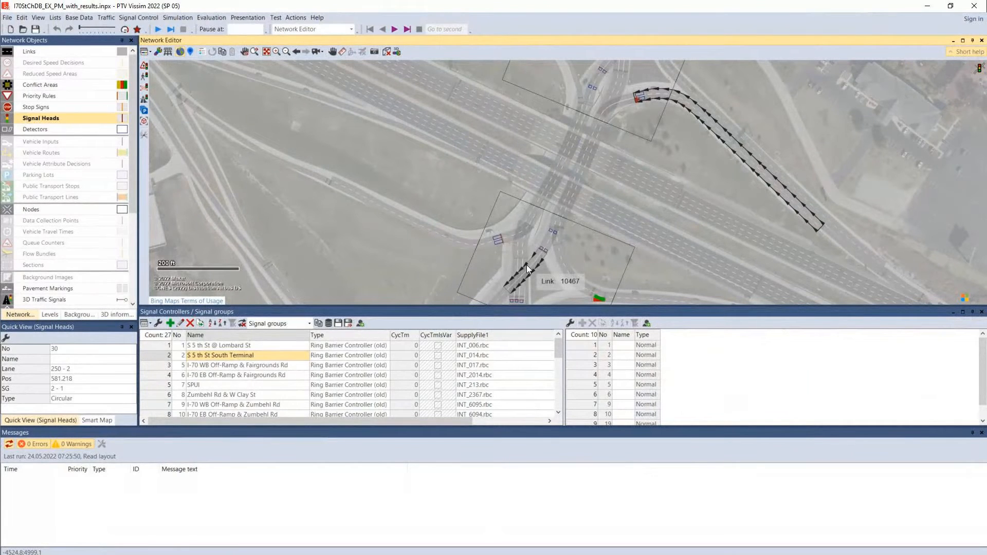
left_click(590, 256)
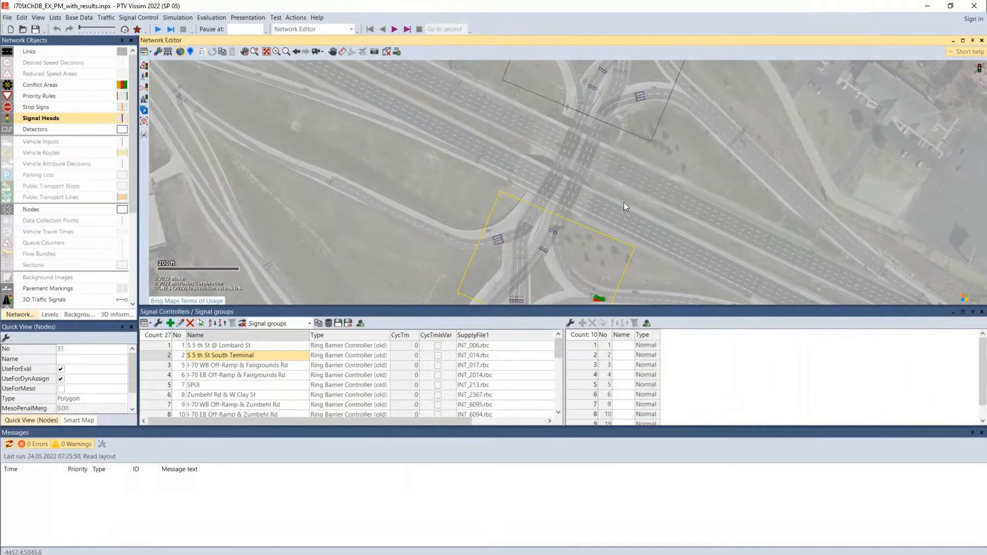
left_click(631, 127)
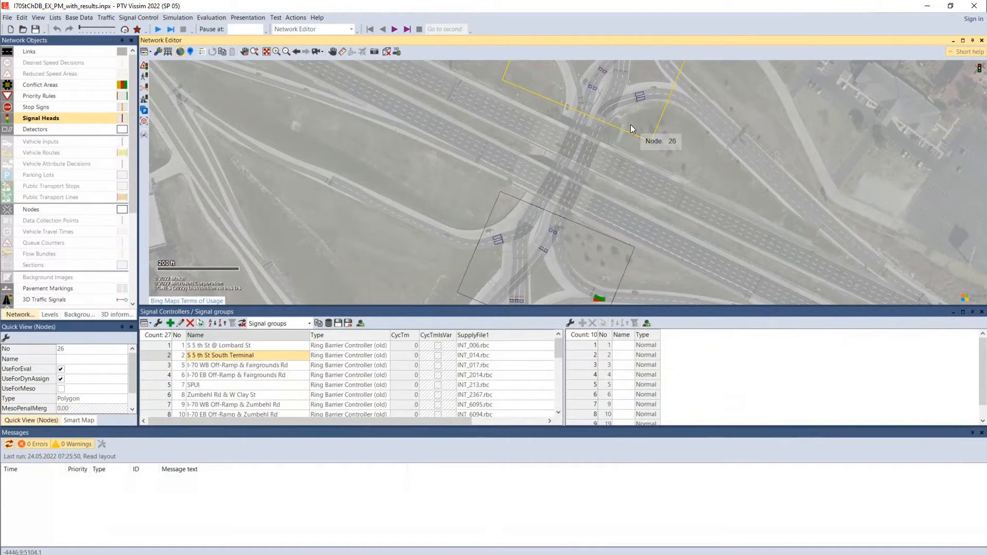
left_click_drag(524, 335, 524, 382)
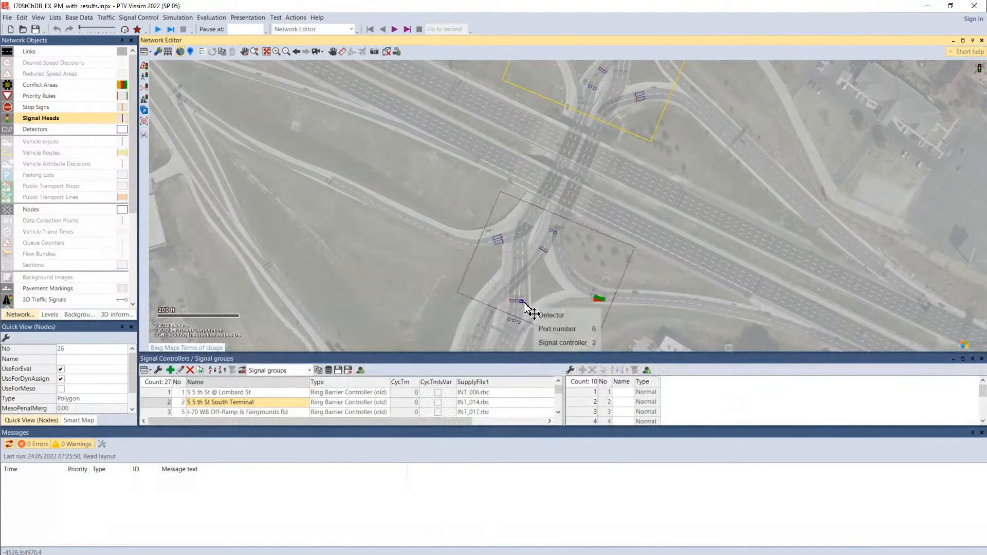
Examine ramp connector 10434 and the possible conflict areas around Node 26, and return to the Links object type
left_click_drag(594, 251, 619, 380)
left_click(682, 260)
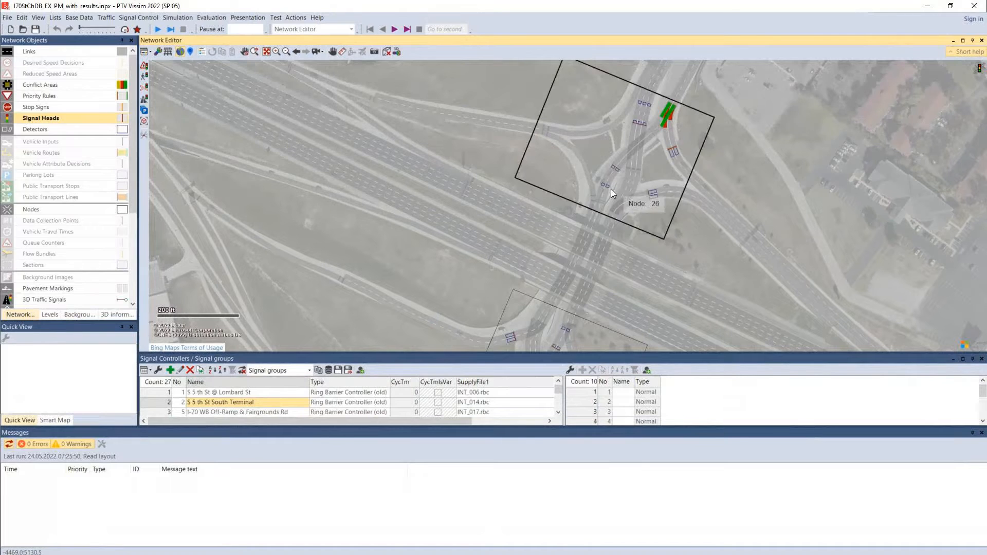
scroll(611, 190, "up", 2)
scroll(631, 193, "up", 1)
left_click(641, 205)
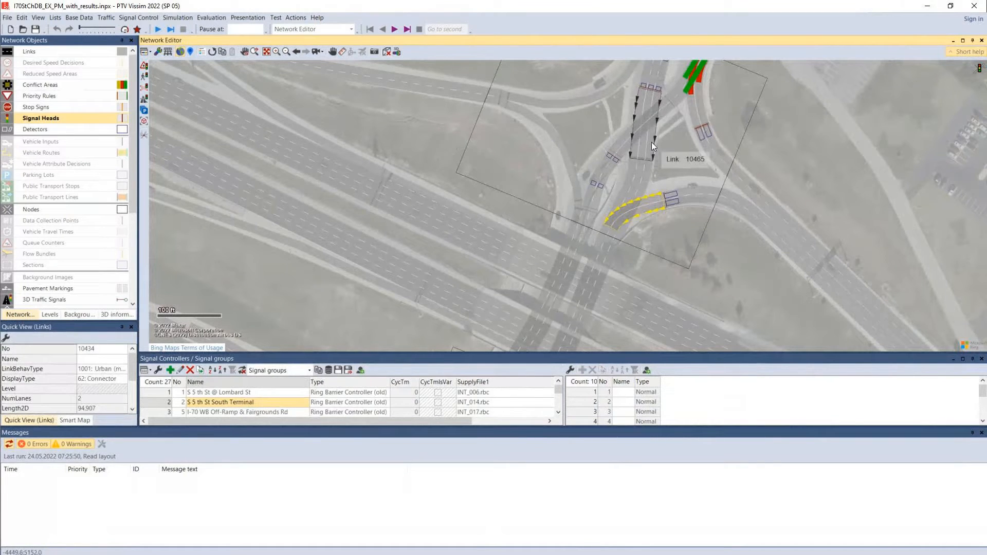
left_click(46, 86)
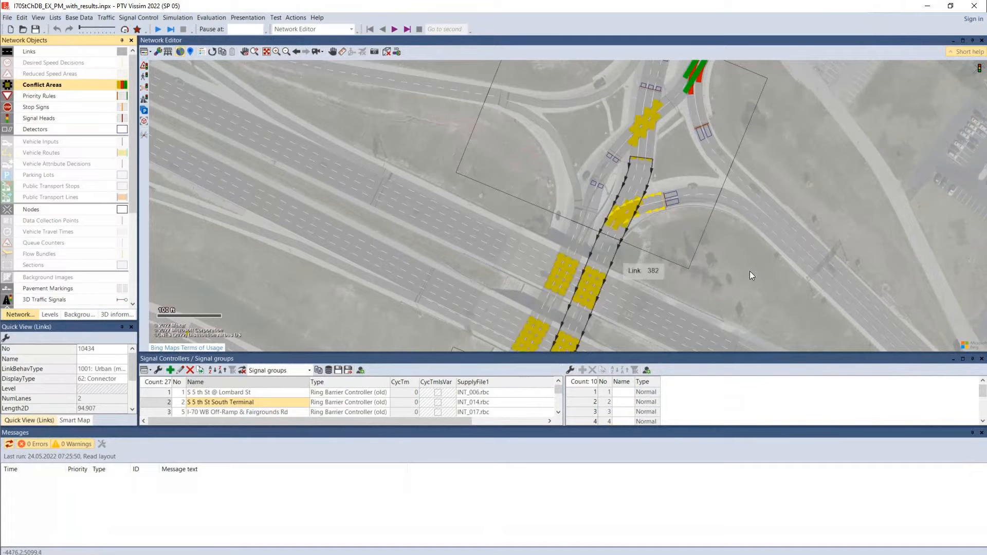
left_click(806, 204)
left_click(29, 52)
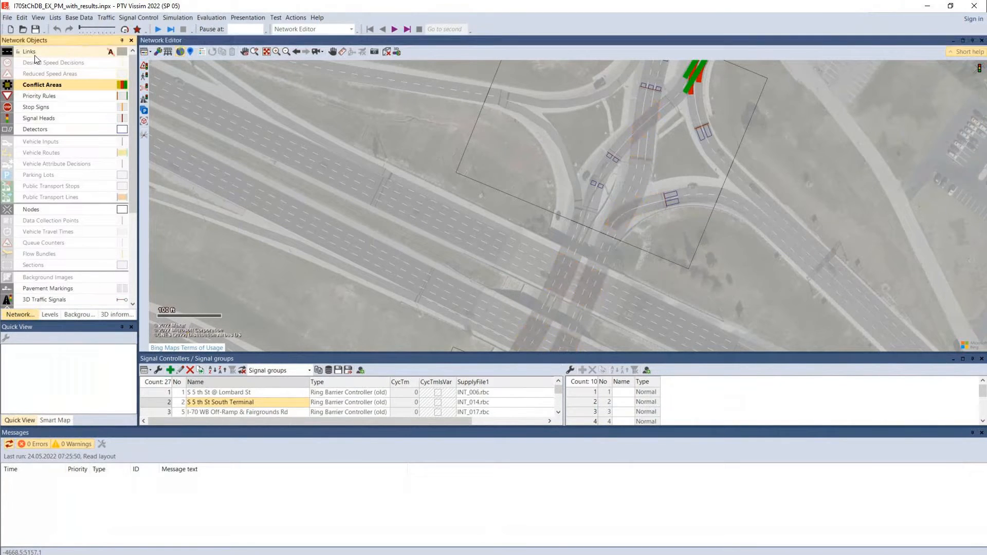
Check the signal group assignment of signal head 28 below the conflict areas at Node 26, and close without changes
scroll(664, 216, "down", 1)
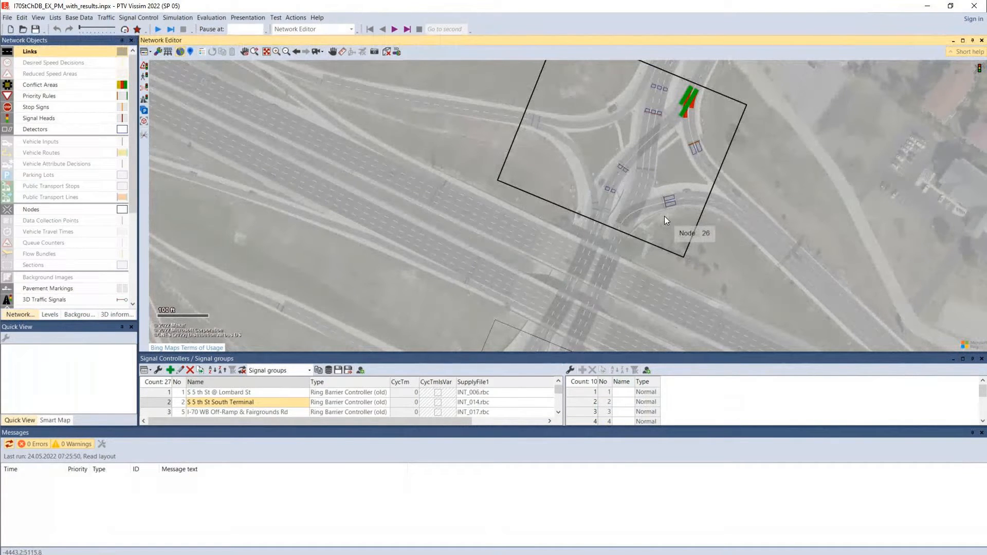
left_click_drag(664, 216, 601, 298)
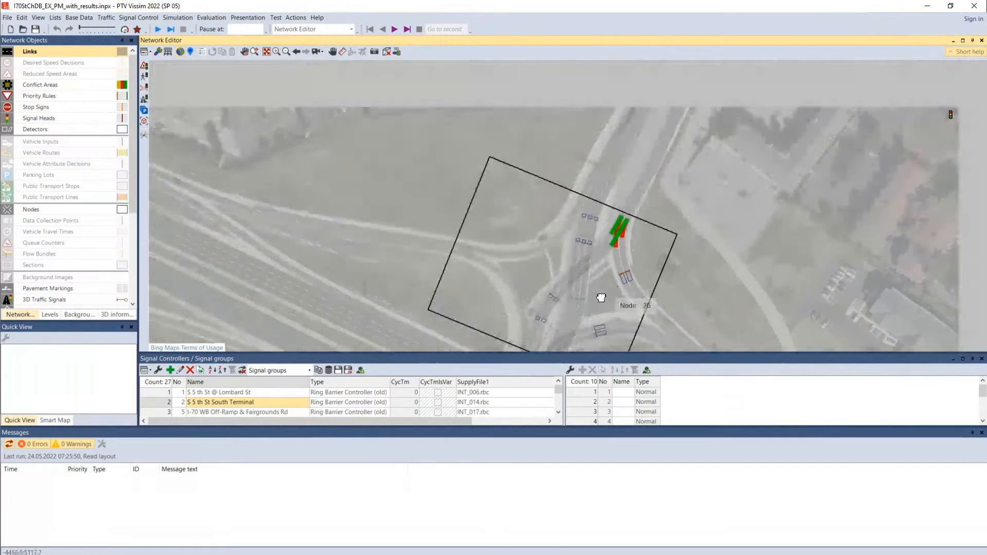
scroll(609, 274, "up", 3)
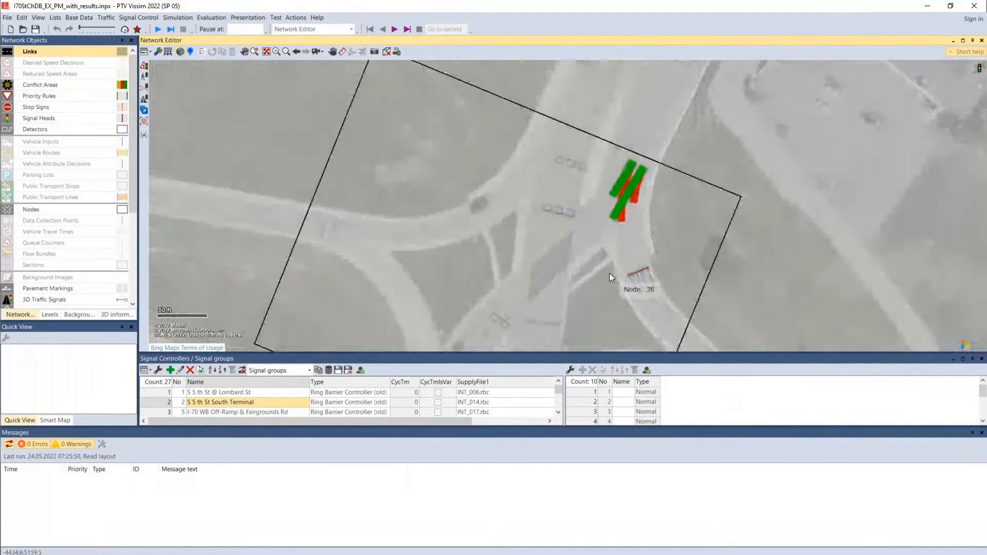
scroll(609, 273, "up", 1)
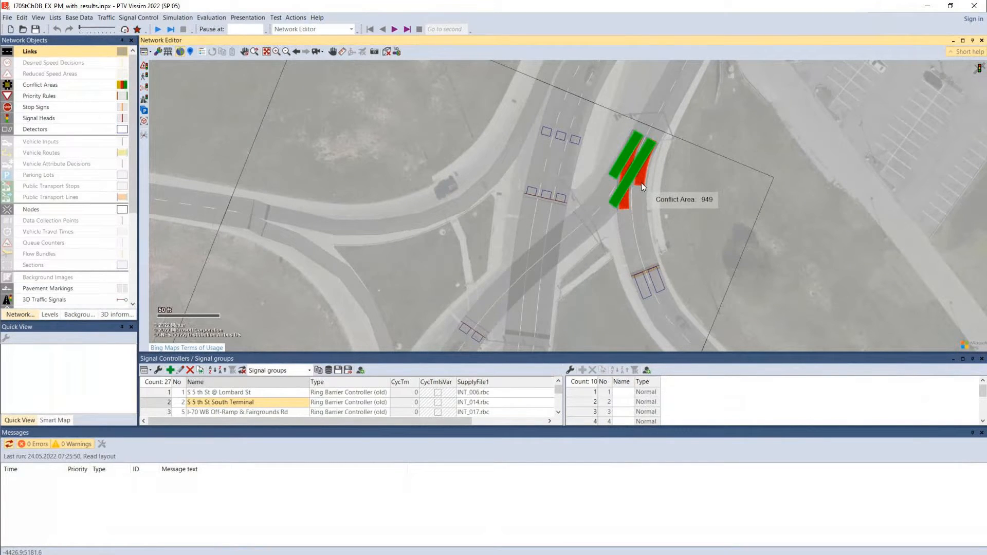
left_click_drag(634, 218, 619, 194)
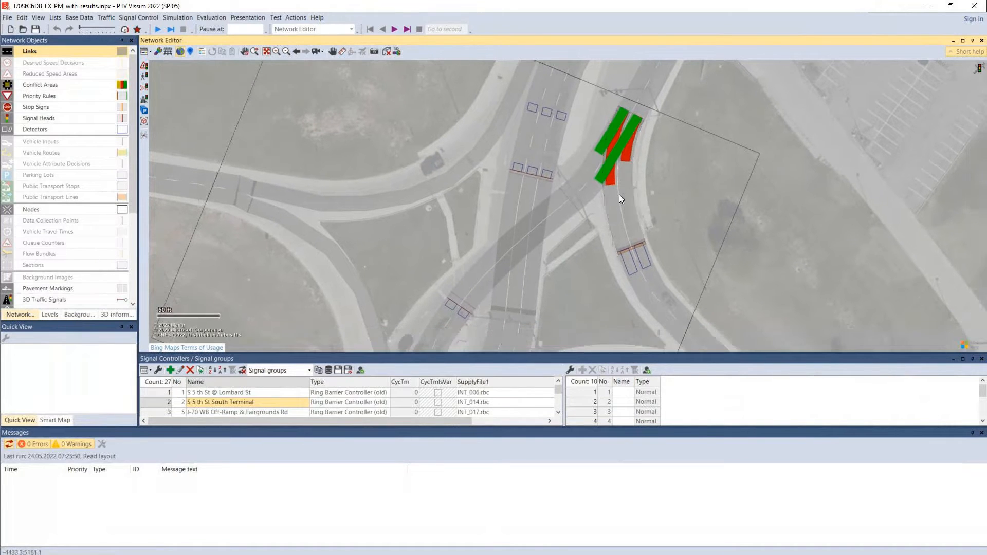
double_click(640, 251)
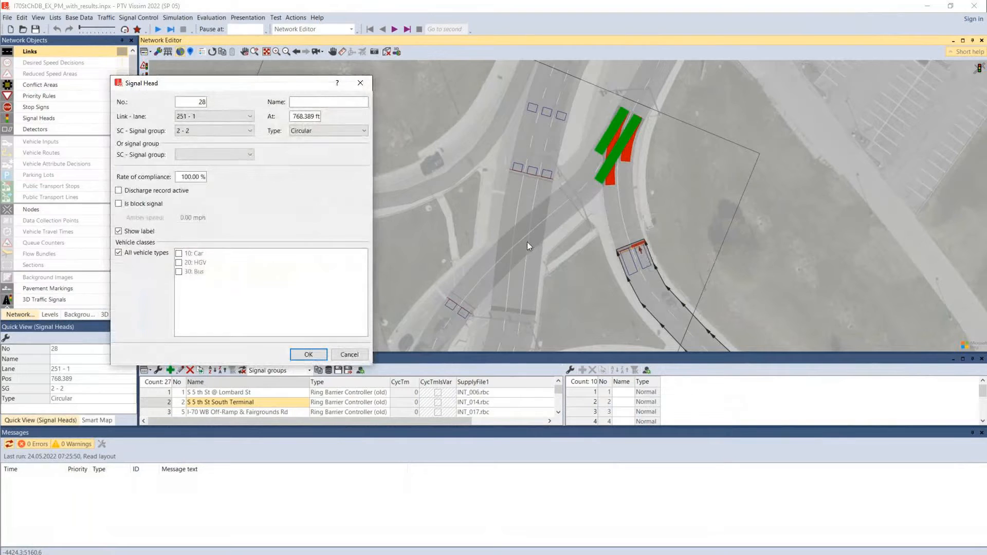
left_click(348, 354)
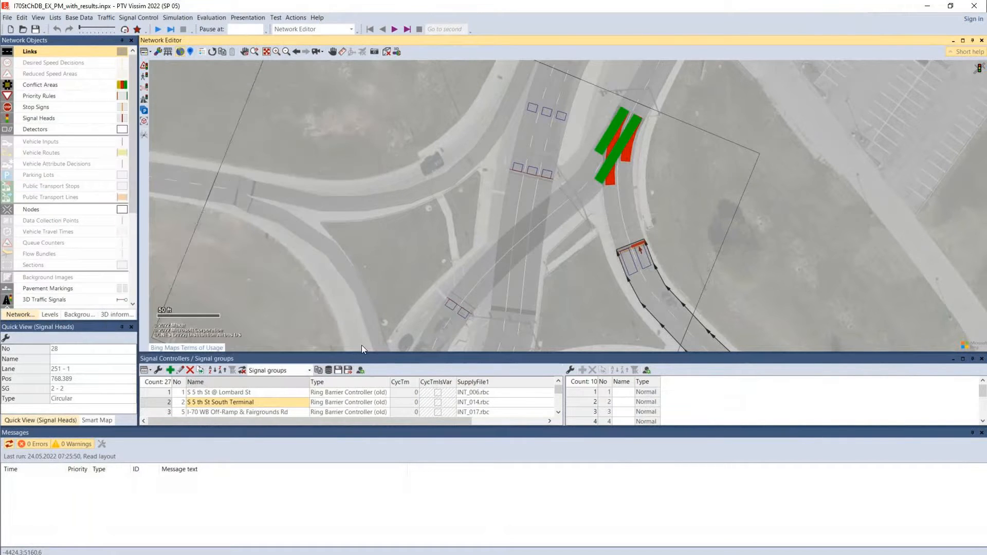
left_click(747, 264)
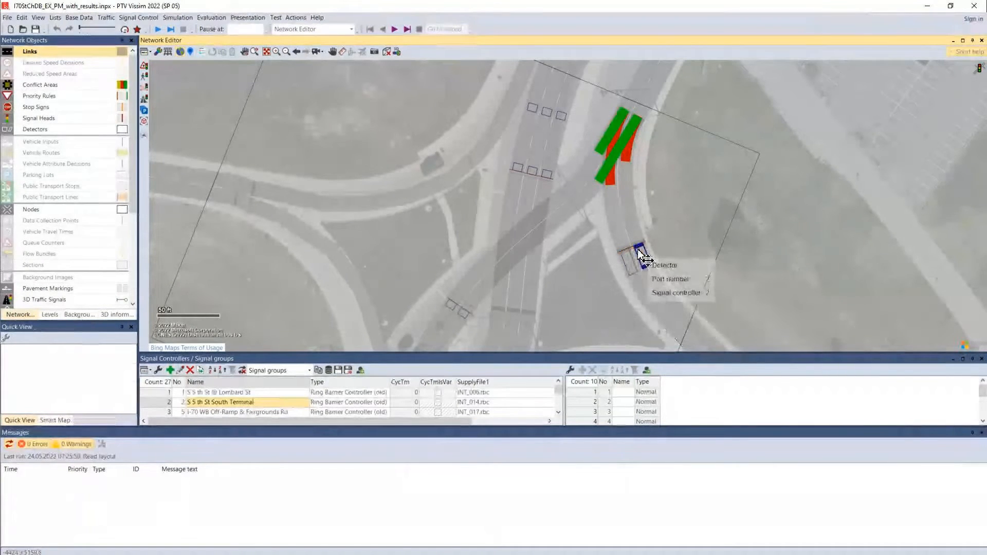
Check the right-turn-on-red settings and available signal groups of stop sign 8 on link 251, and close without changes
left_click(639, 253)
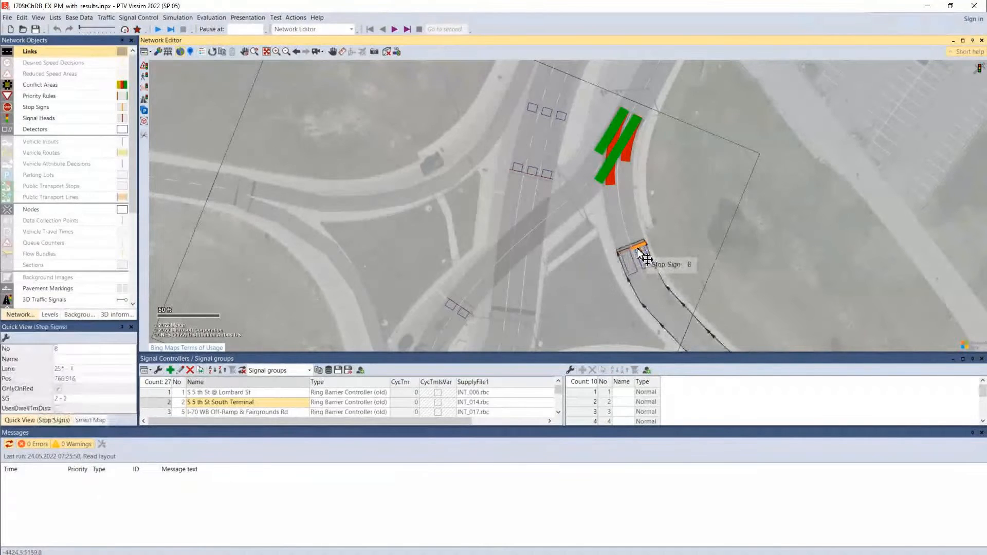
double_click(639, 252)
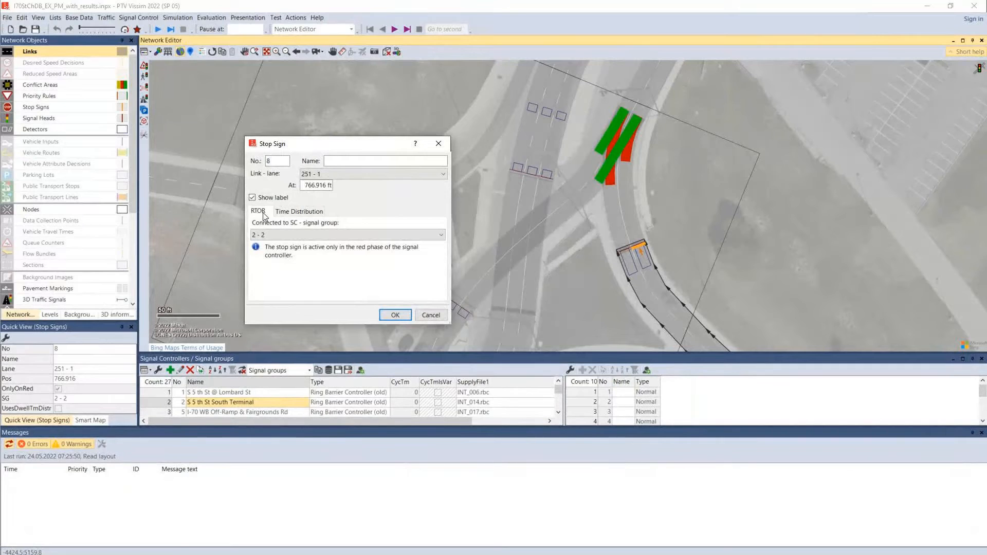
left_click(264, 234)
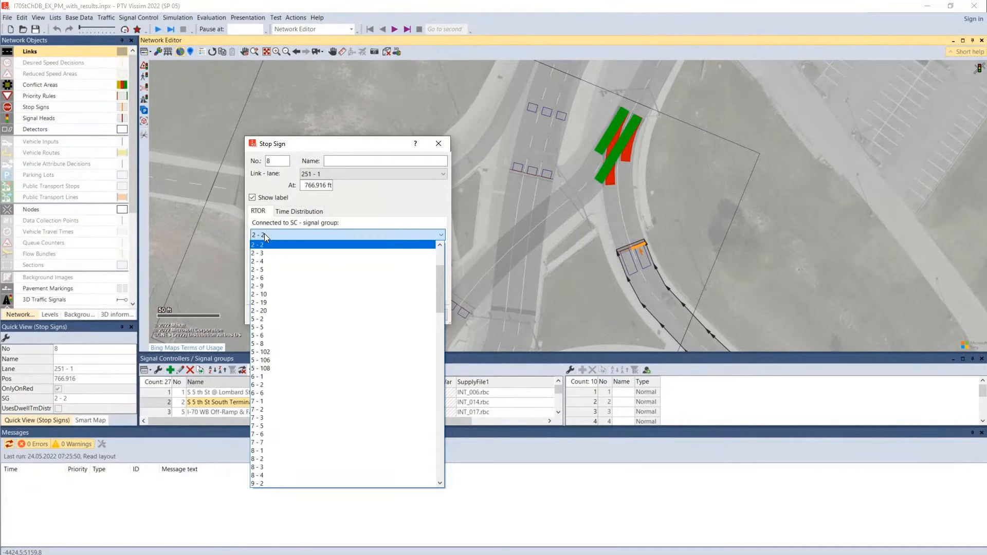
left_click(264, 234)
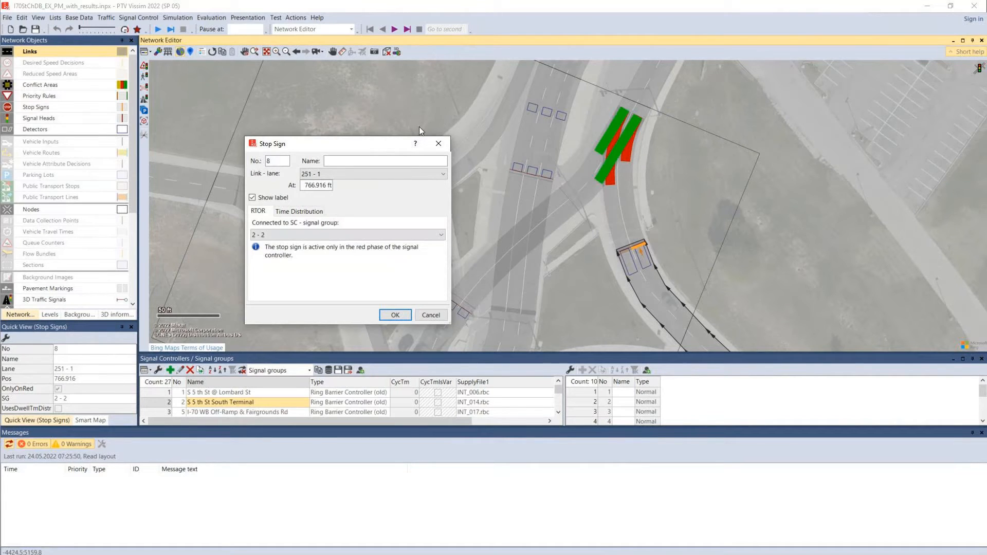
left_click(439, 144)
Show the entire network and examine the pair of intersection nodes east of the river
left_click_drag(770, 287, 706, 137)
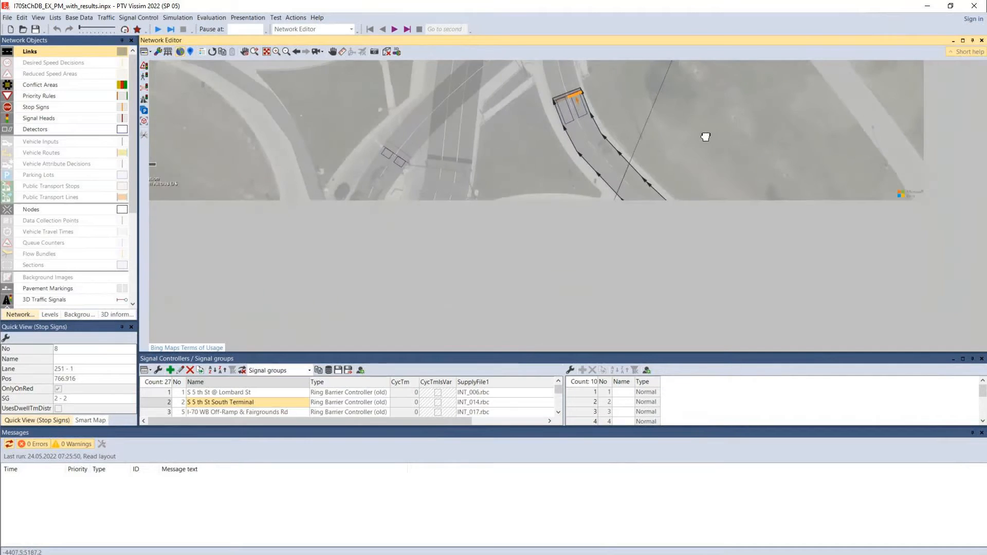
scroll(690, 142, "down", 1)
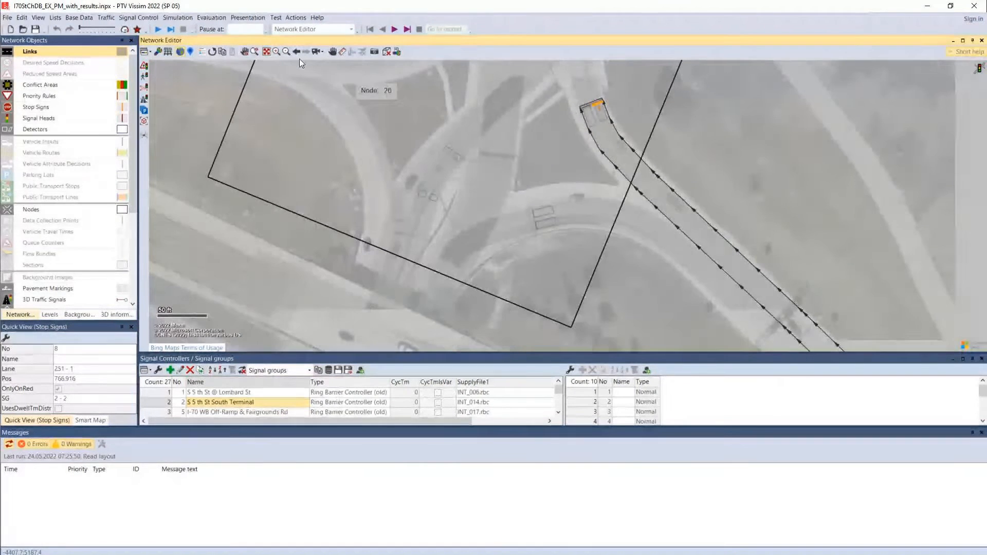
left_click(266, 54)
left_click_drag(689, 249, 591, 208)
scroll(717, 229, "up", 1)
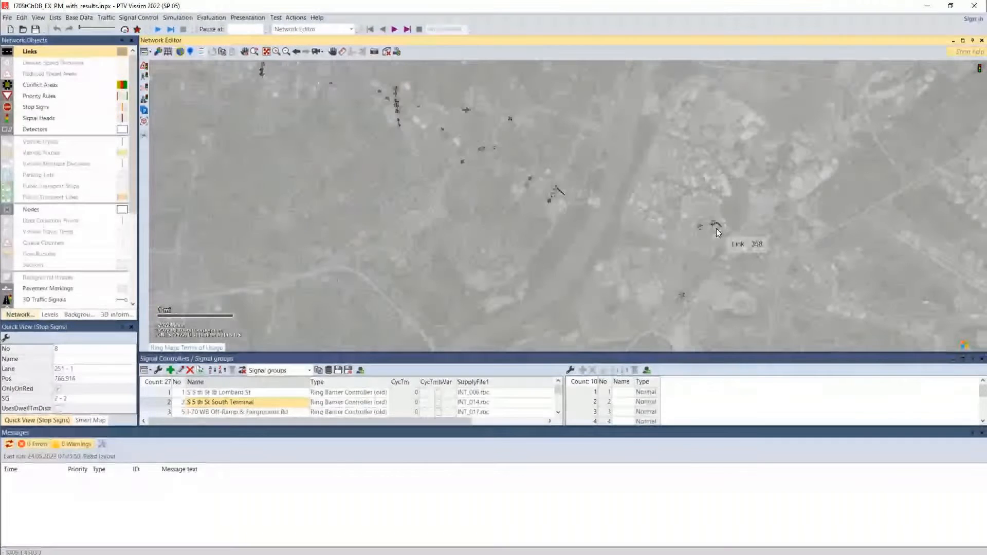
scroll(715, 230, "up", 2)
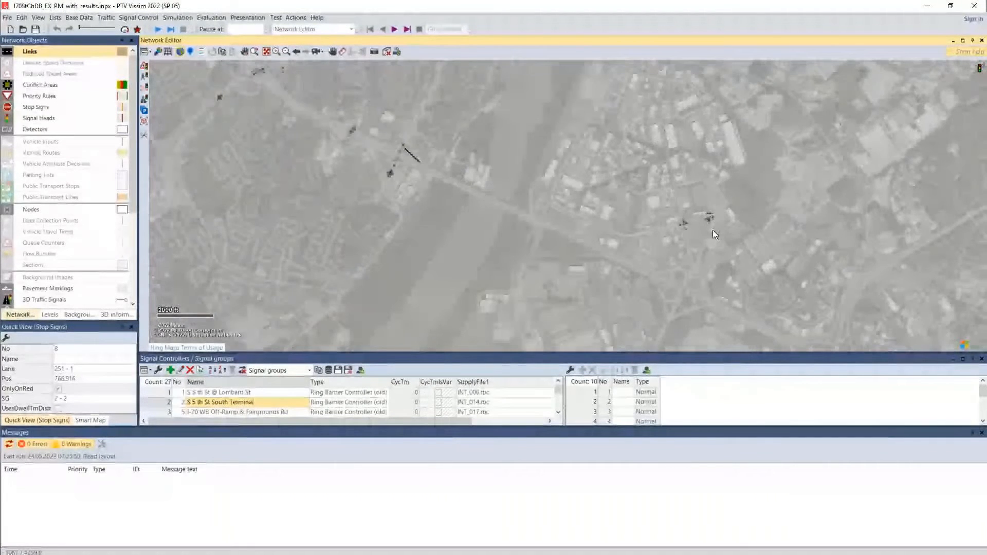
scroll(713, 230, "up", 3)
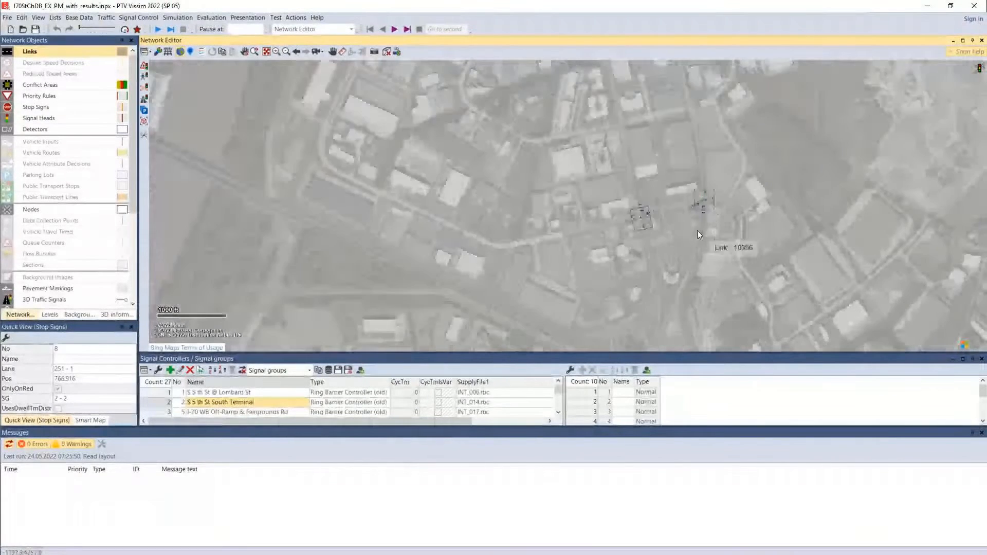
scroll(684, 231, "up", 3)
Locate the roundabout at Node 41 beside the freeway interchange farther west and examine its conflict areas
left_click_drag(631, 228, 803, 436)
left_click_drag(378, 238, 612, 409)
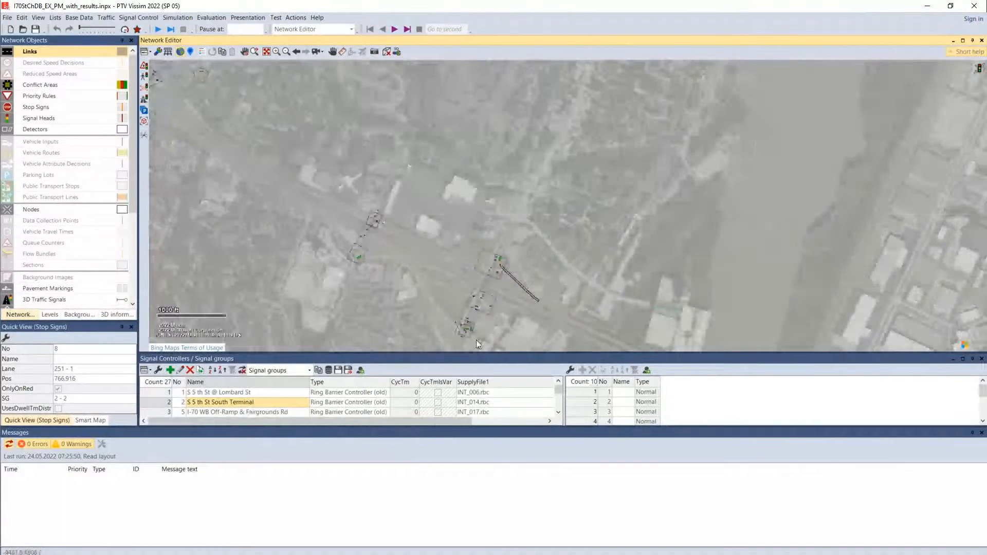
left_click_drag(356, 255, 985, 434)
left_click_drag(756, 292, 643, 282)
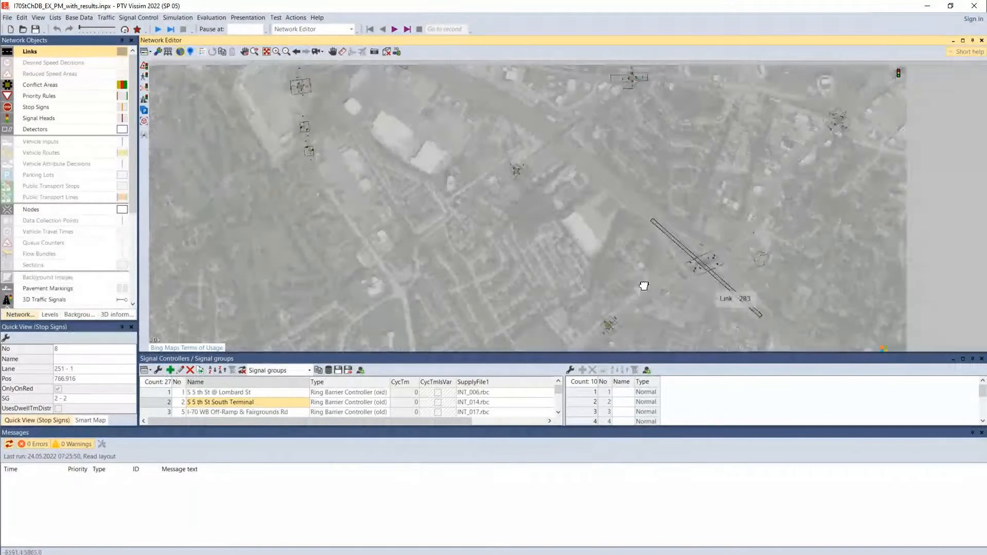
scroll(684, 273, "up", 2)
scroll(727, 268, "up", 2)
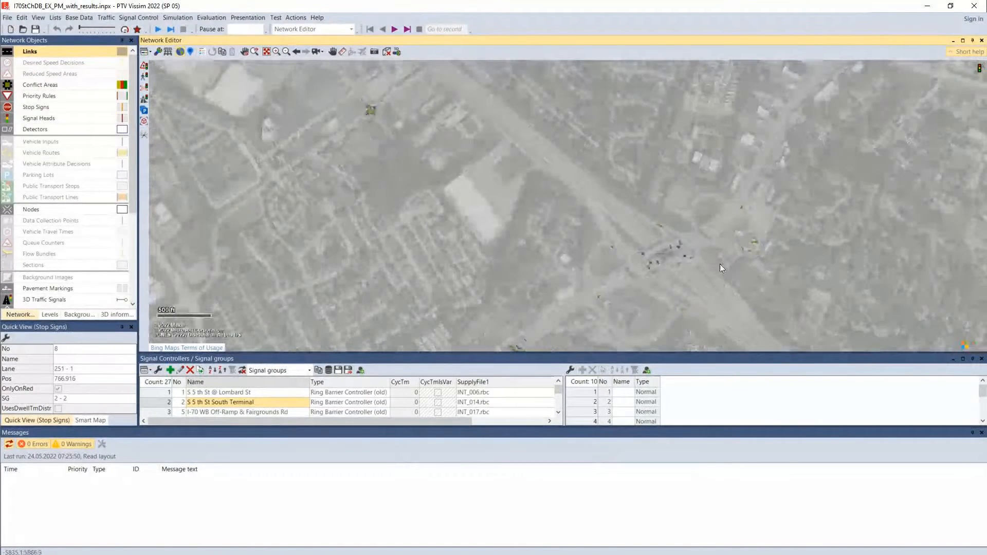
scroll(717, 265, "up", 1)
left_click_drag(796, 237, 697, 256)
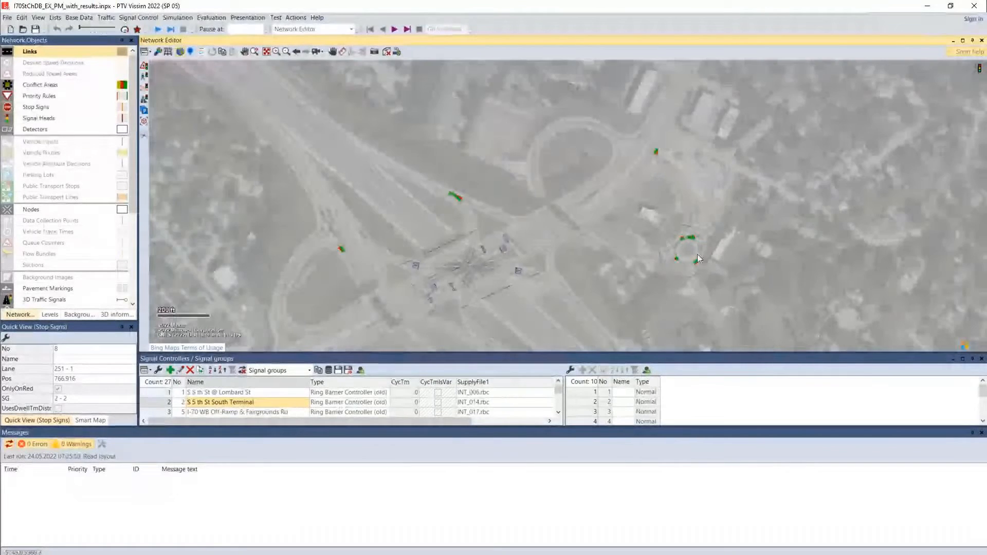
scroll(697, 255, "up", 4)
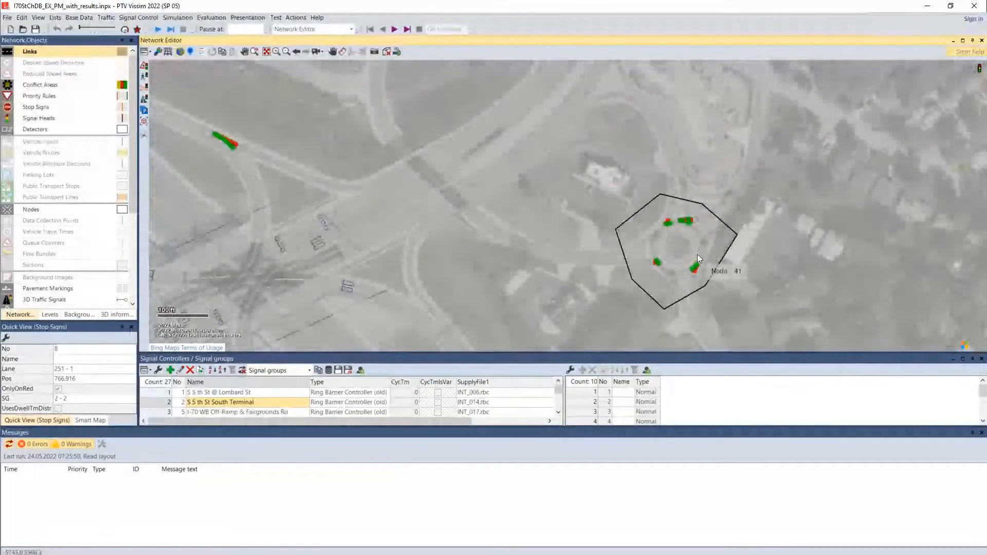
scroll(697, 254, "up", 1)
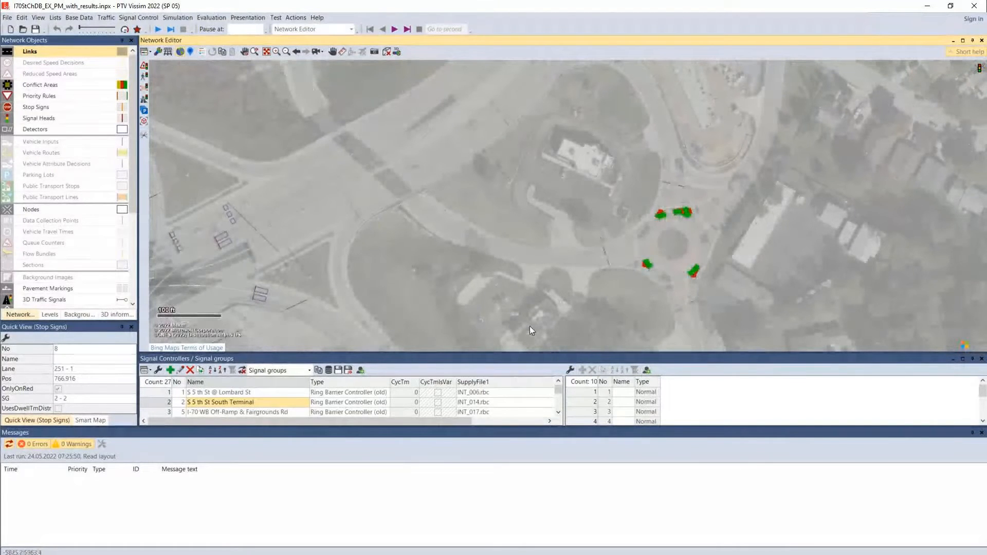
Examine the conflict area where the loop ramp meets link 103, west of the neighbouring signalized interchange node
left_click_drag(469, 307, 904, 221)
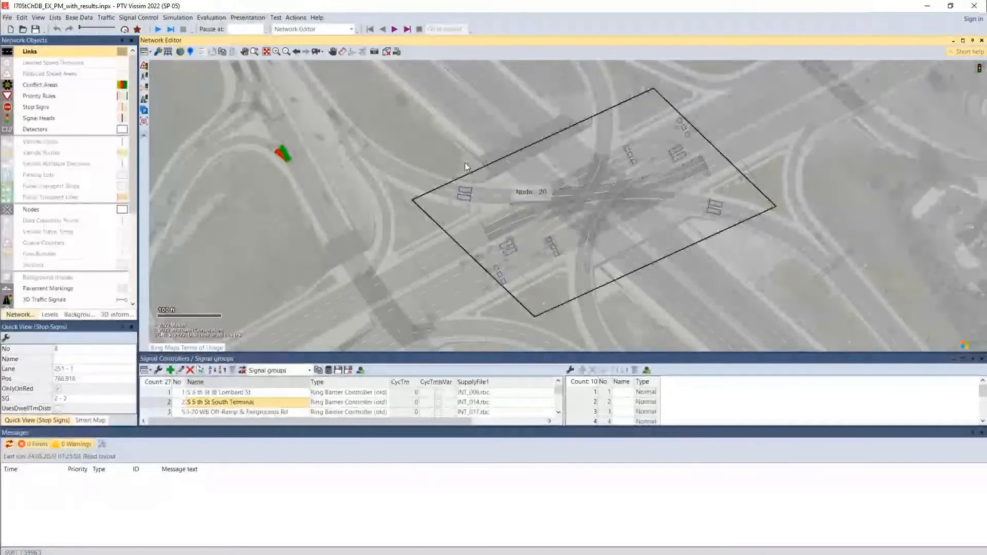
left_click_drag(425, 109, 664, 122)
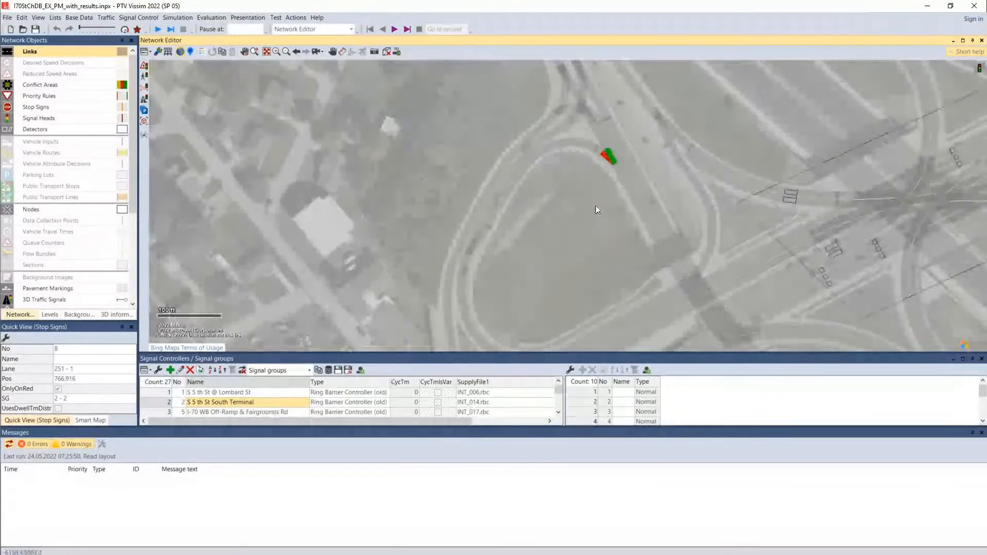
scroll(596, 205, "up", 1)
scroll(630, 152, "down", 2)
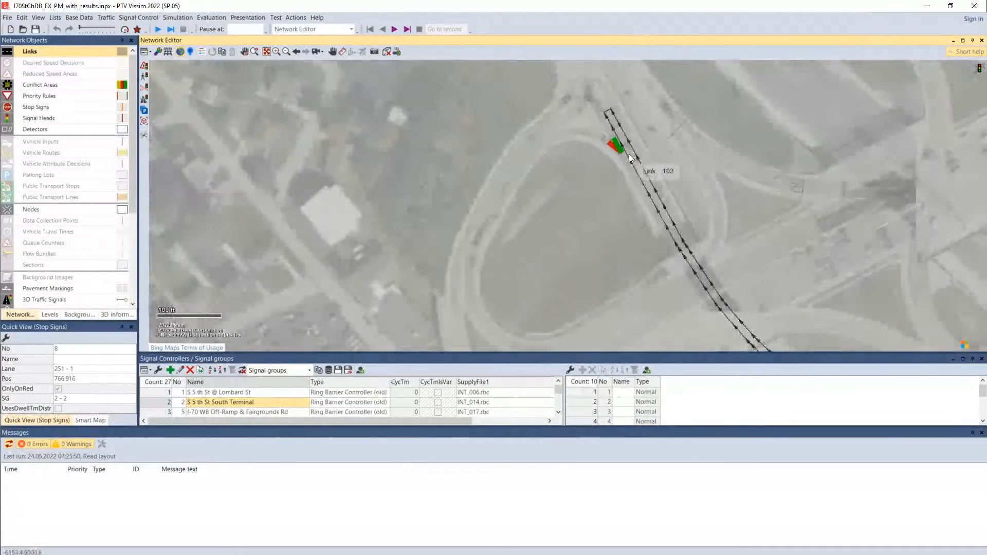
Apply the network editor layout 21-Check Signal Timing Plans and show the entire network
scroll(629, 154, "down", 2)
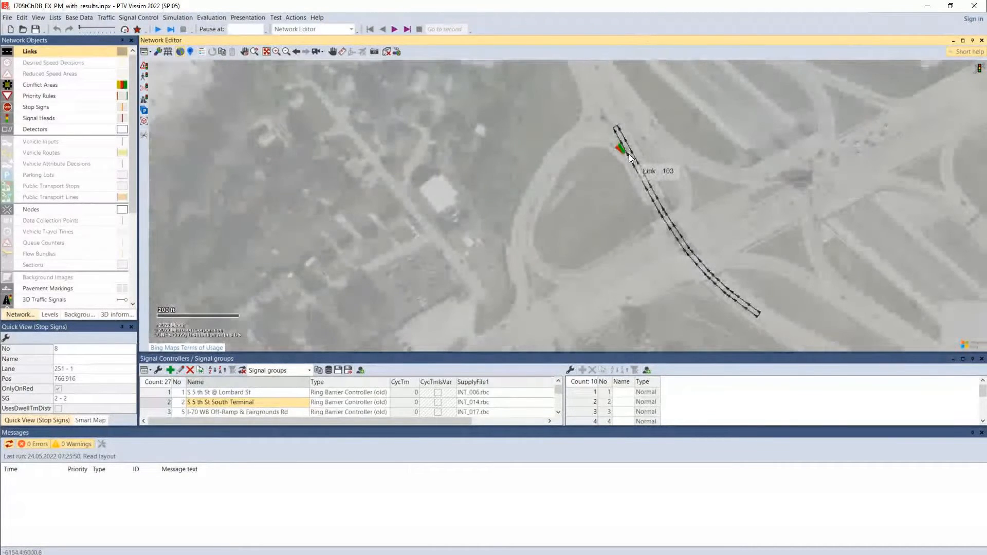
left_click(150, 52)
scroll(221, 170, "down", 4)
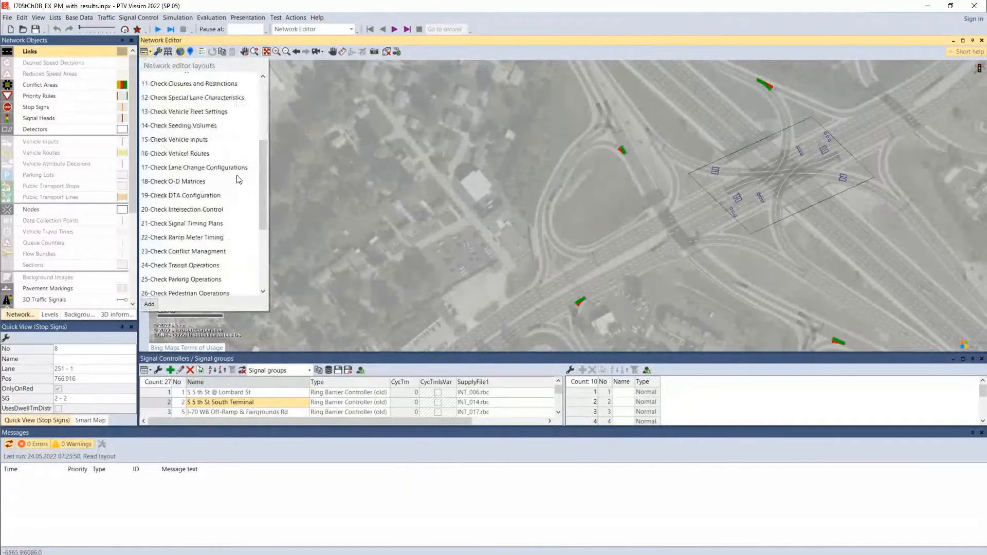
left_click(208, 224)
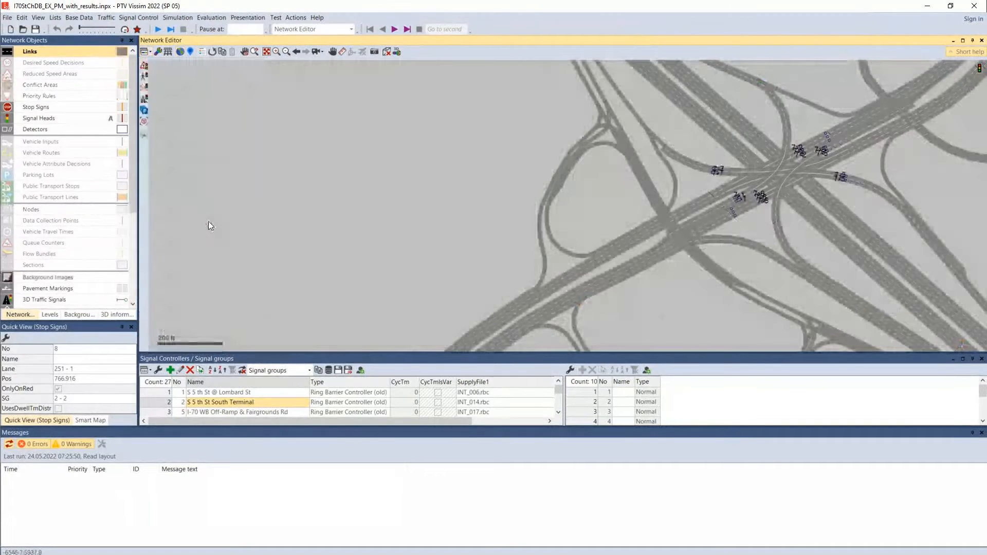
left_click_drag(522, 260, 409, 265)
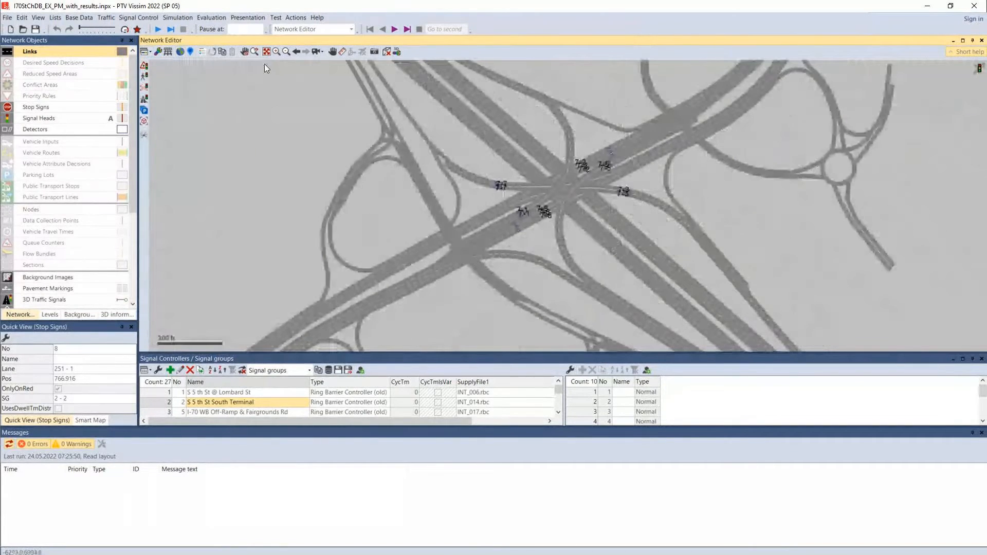
left_click(267, 51)
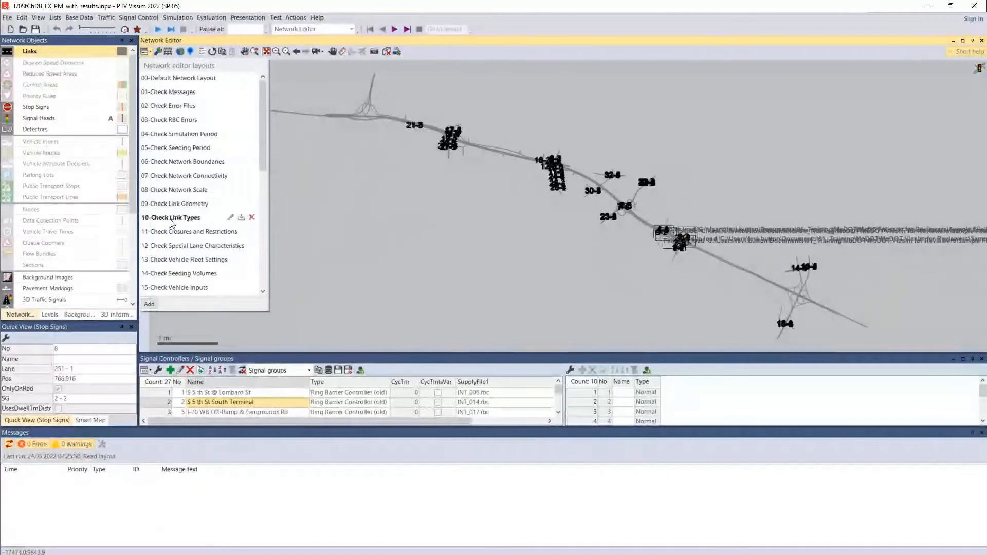
Locate the signalized interchange of controller 7 beside the roundabout and examine its signal heads and detectors on each approach
scroll(165, 211, "down", 6)
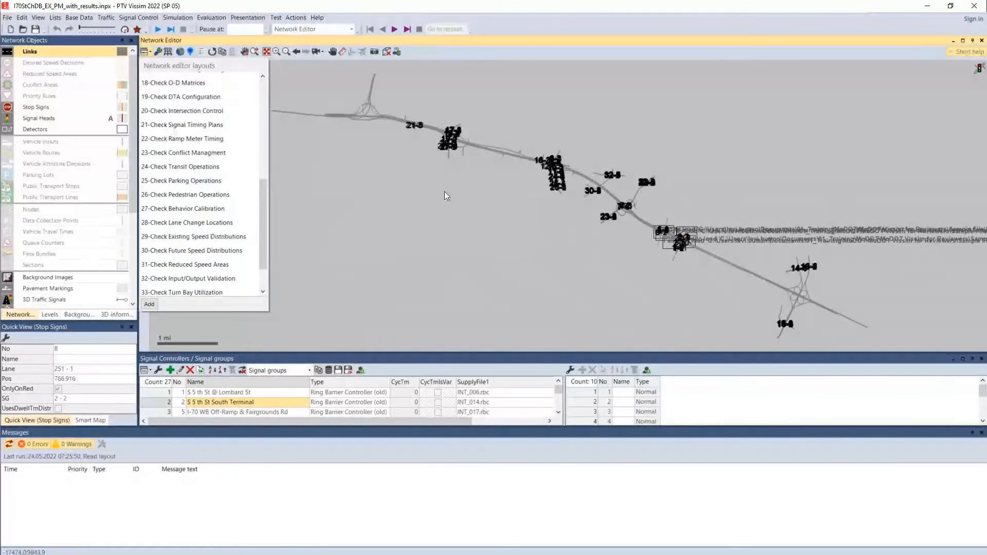
left_click(172, 111)
scroll(463, 216, "up", 1)
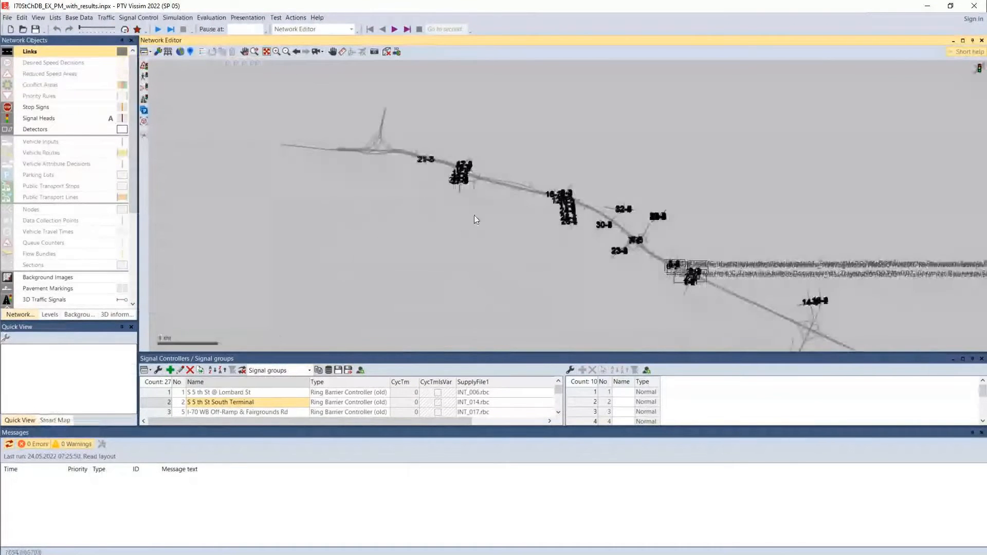
scroll(591, 226, "up", 1)
scroll(616, 227, "up", 1)
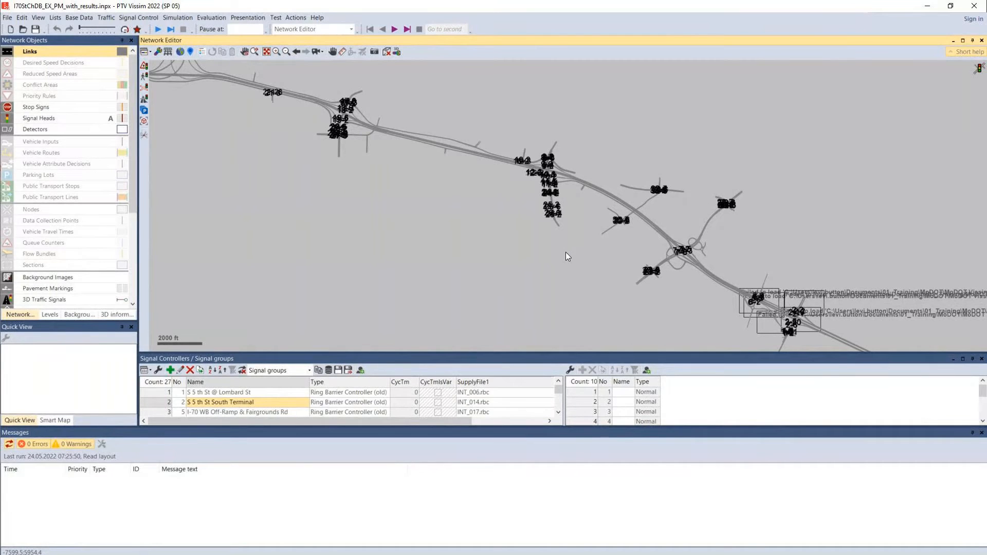
left_click(277, 51)
left_click_drag(668, 249, 688, 269)
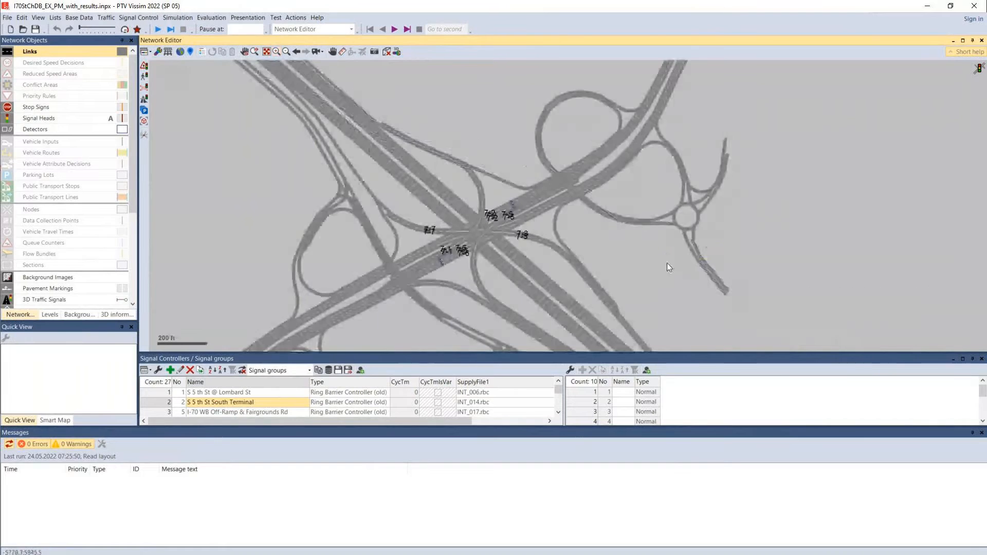
left_click(276, 52)
left_click_drag(407, 191, 575, 243)
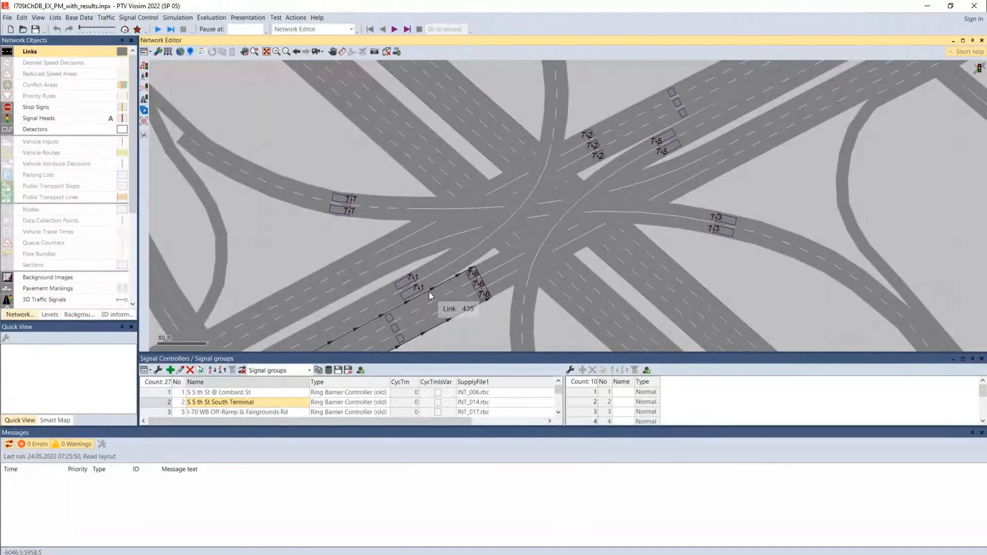
left_click(415, 280)
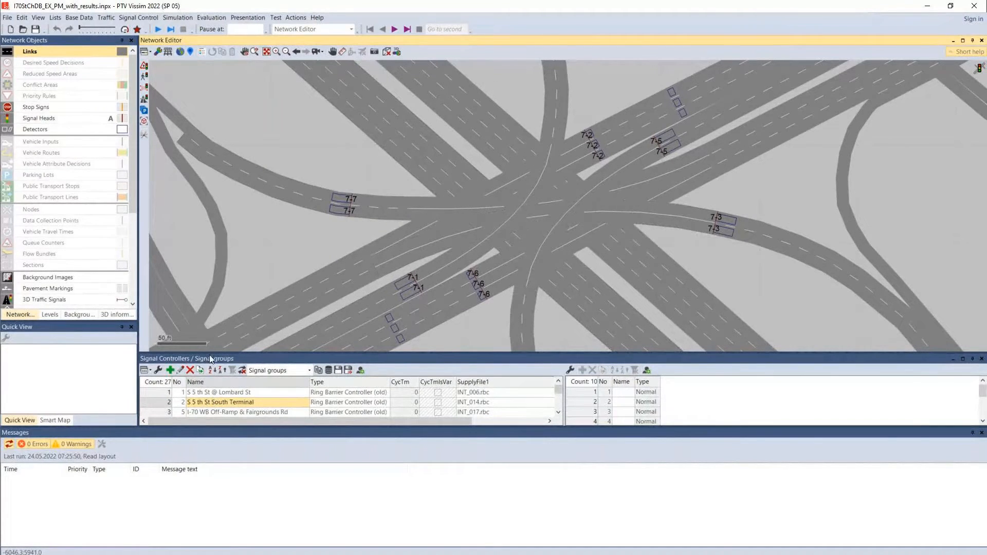
Enlarge the signal controllers list and browse the controllers in it
left_click_drag(211, 358, 211, 302)
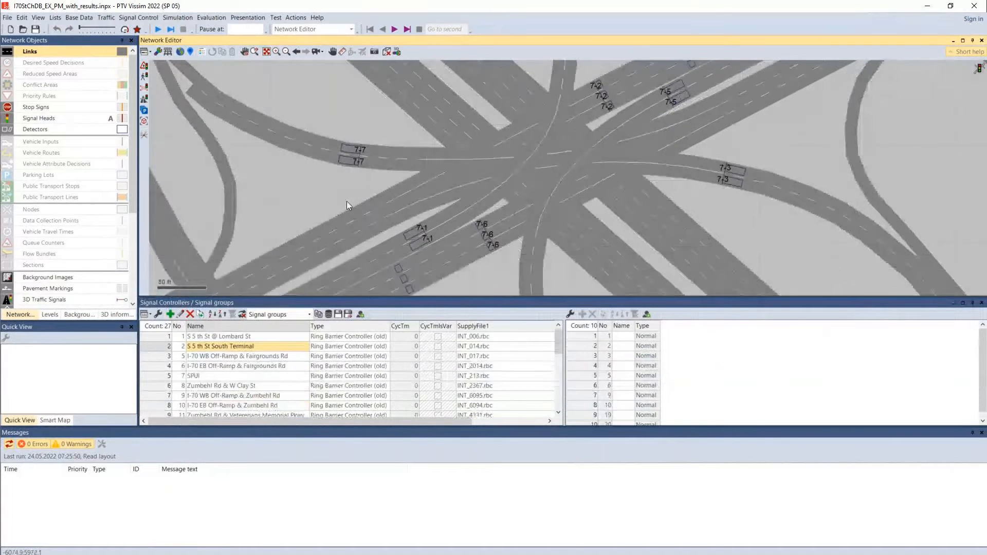
scroll(347, 201, "down", 2)
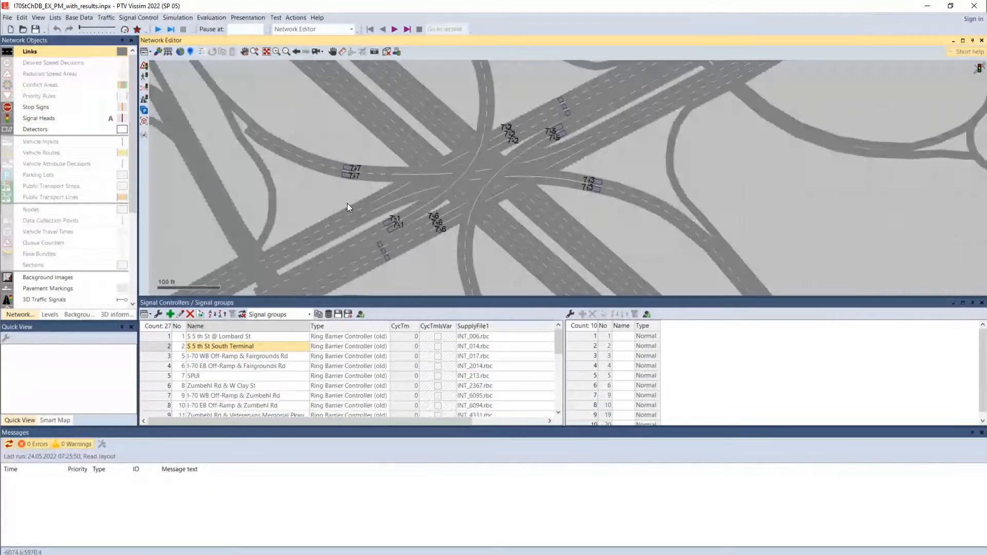
left_click(131, 18)
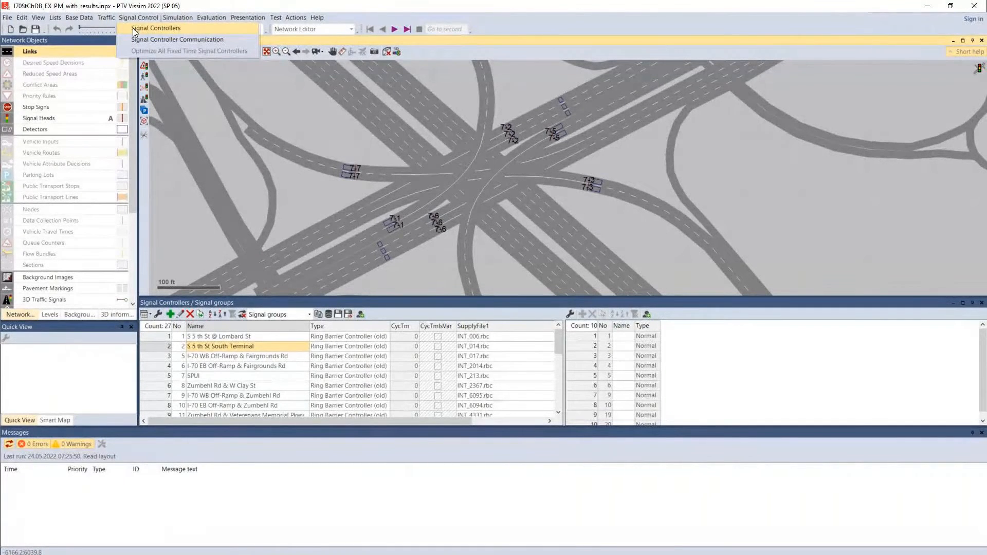
left_click(133, 28)
scroll(244, 363, "down", 6)
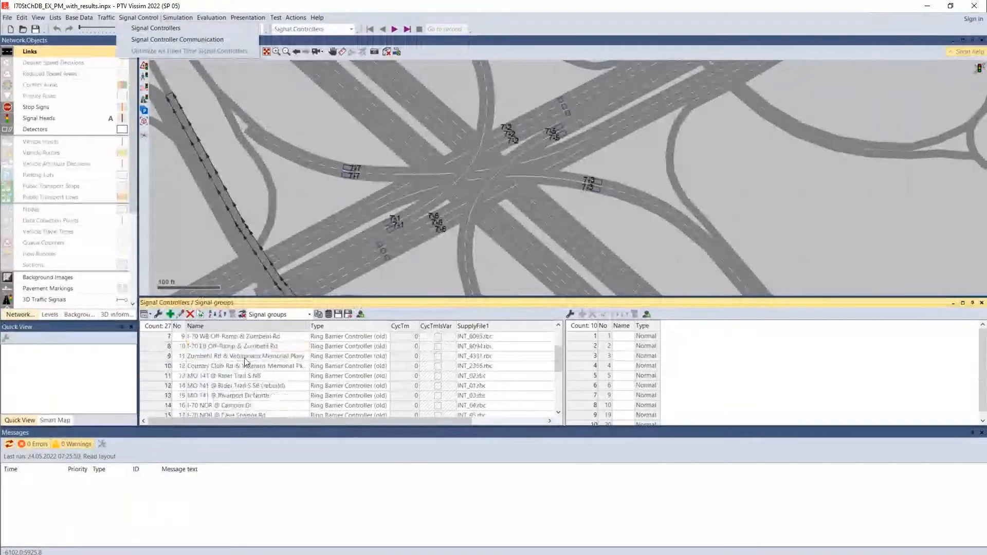
scroll(242, 381, "up", 6)
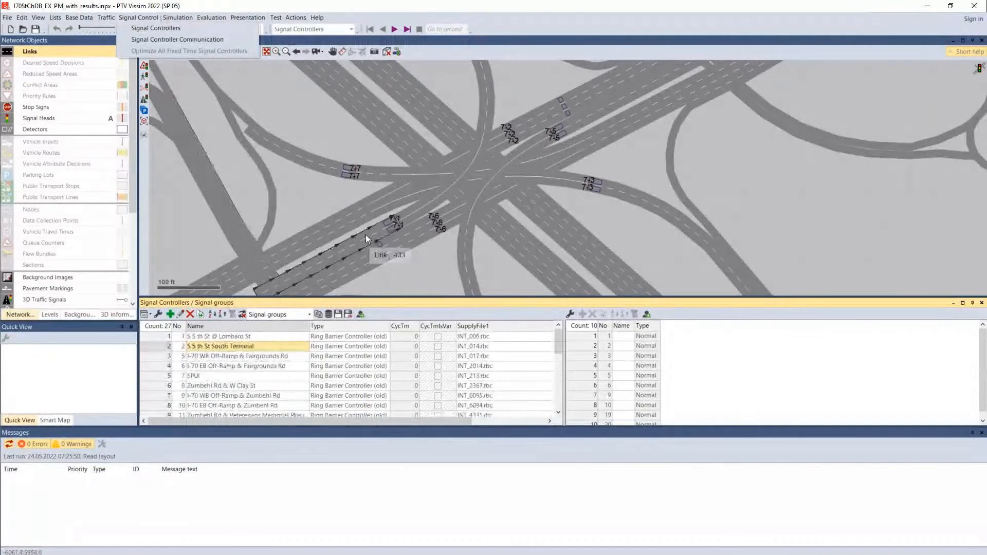
Select signal controller 7 (SPUI) and examine its signal groups against the signal heads in the network
left_click(201, 378)
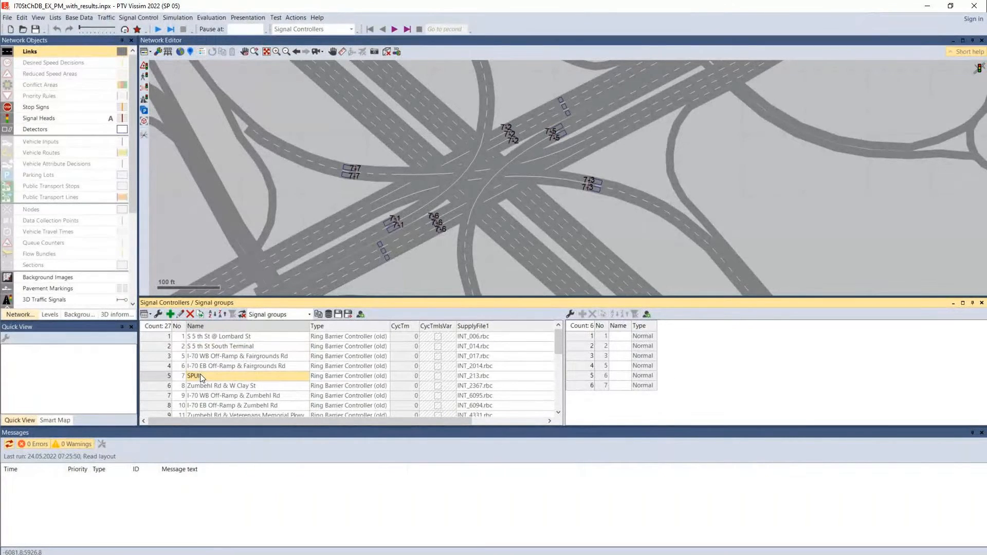
left_click(167, 376)
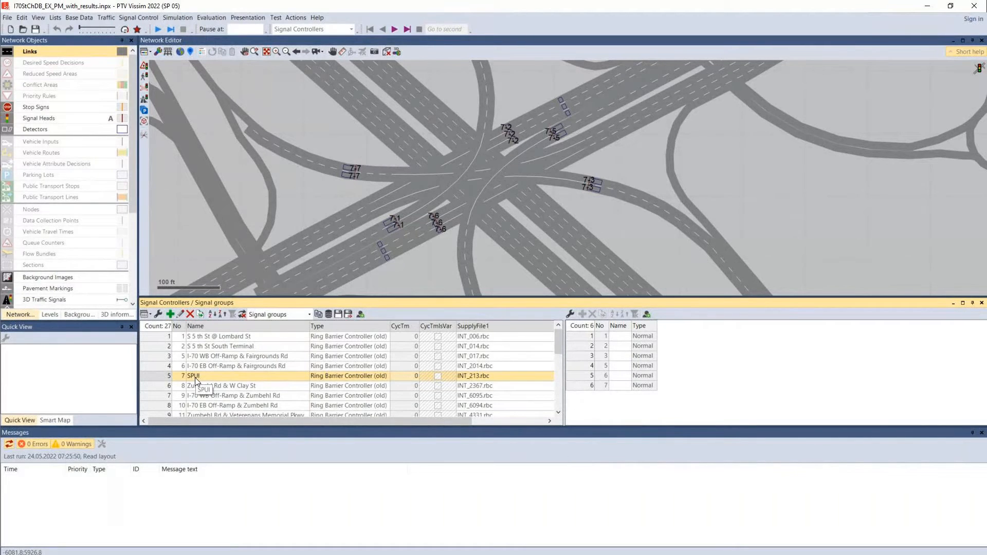
left_click_drag(584, 336, 581, 394)
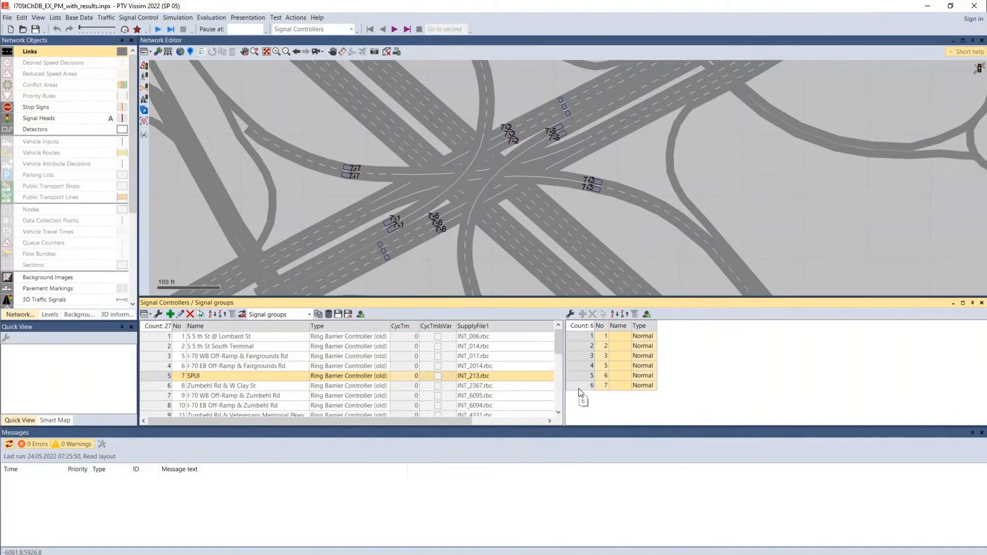
left_click(604, 346)
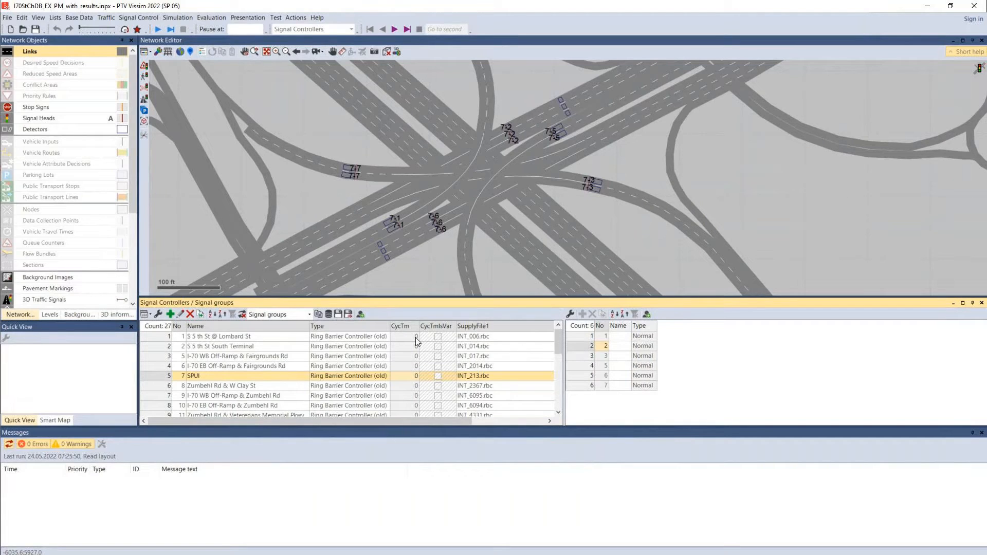
Check the available controller types in the settings of signal controller SPUI, and close without changes
double_click(152, 375)
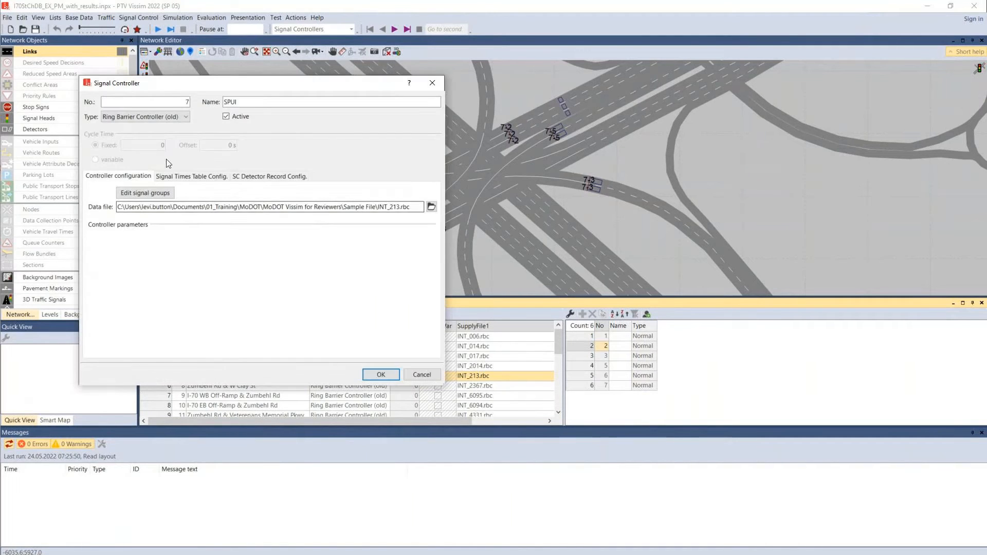
left_click_drag(253, 85, 738, 244)
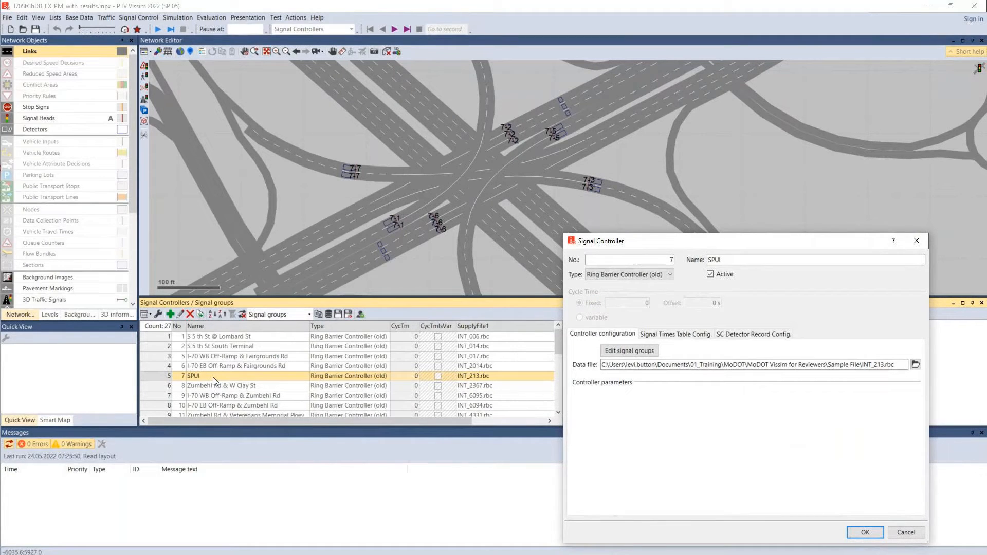
left_click_drag(630, 241, 683, 211)
left_click(685, 248)
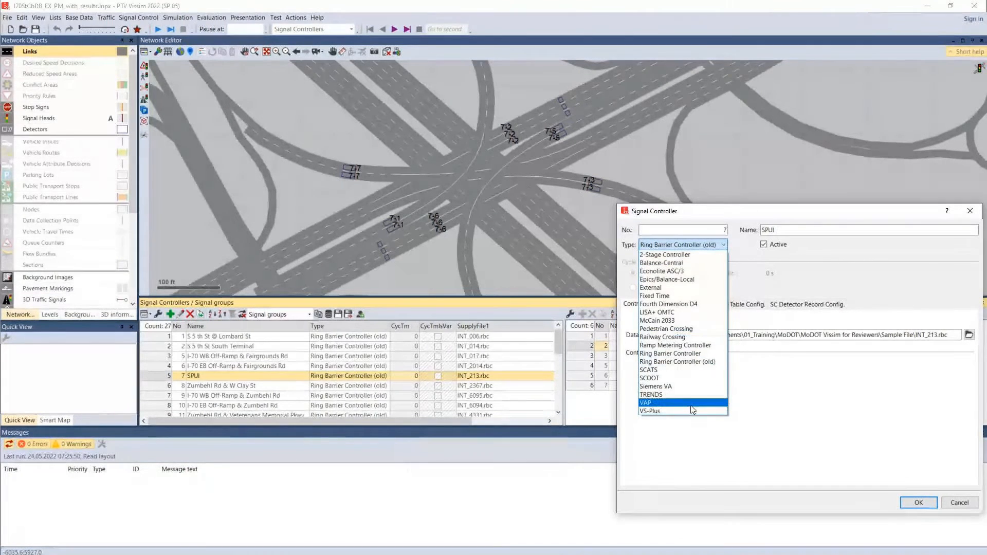
left_click(846, 263)
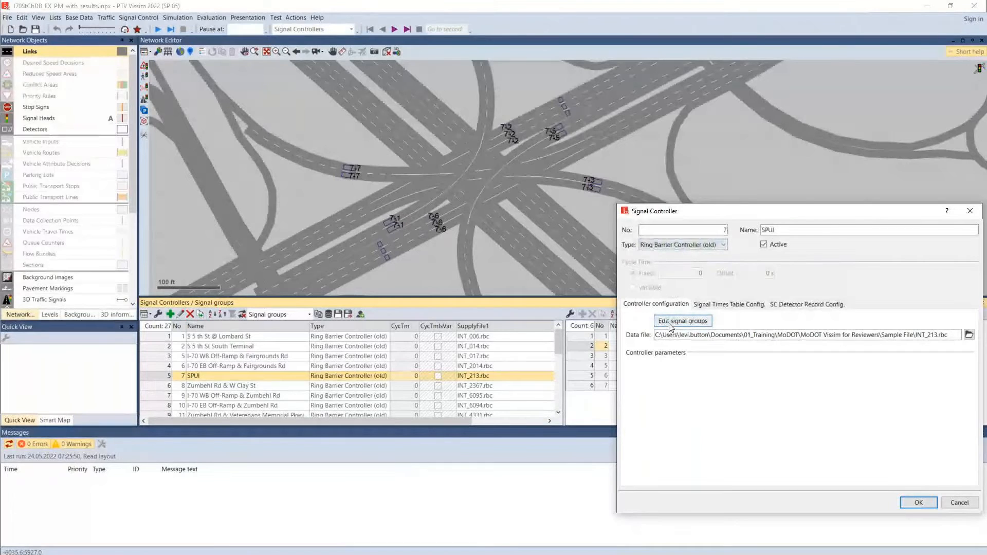
left_click(959, 503)
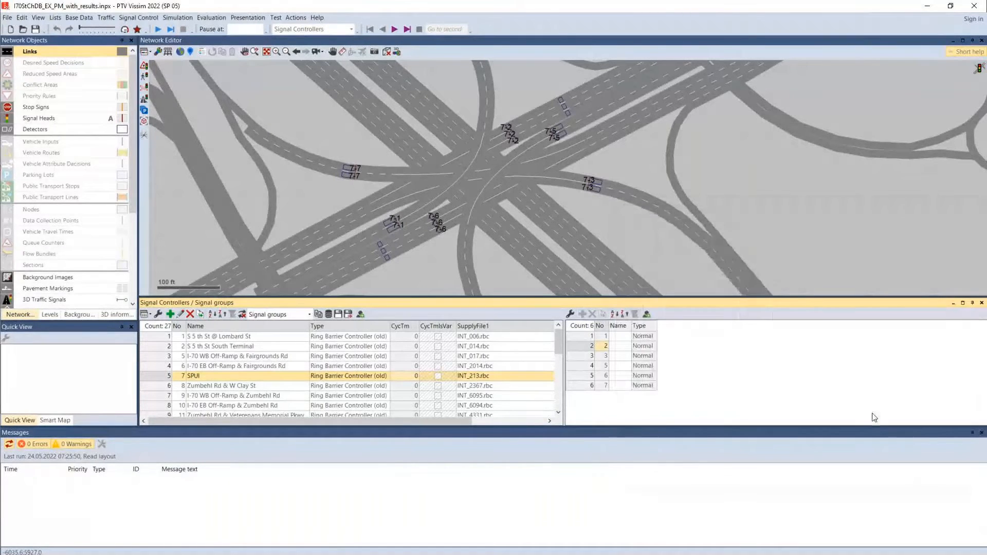
Open the signal group editor for the data file INT_213.rbc of signal controller SPUI
left_click_drag(533, 207, 370, 199)
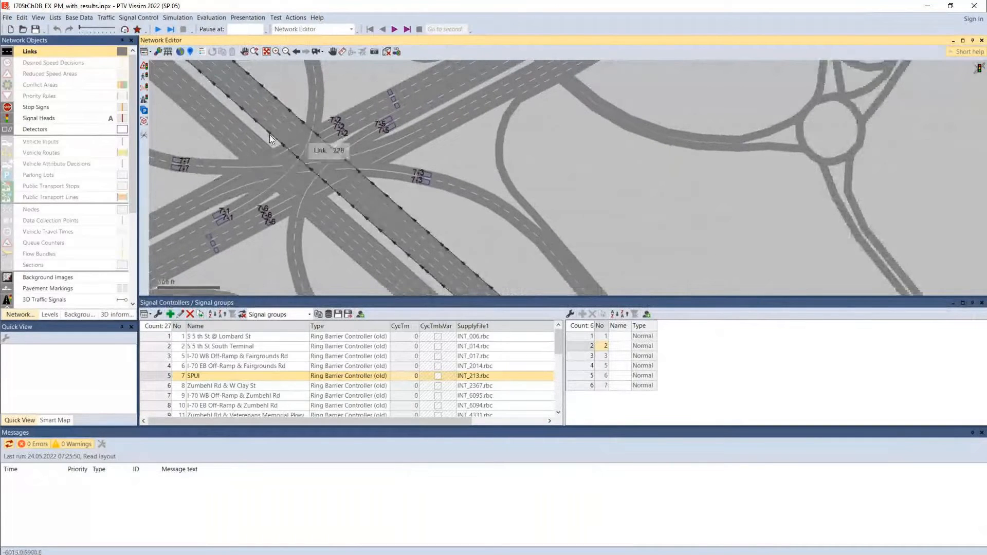
double_click(157, 377)
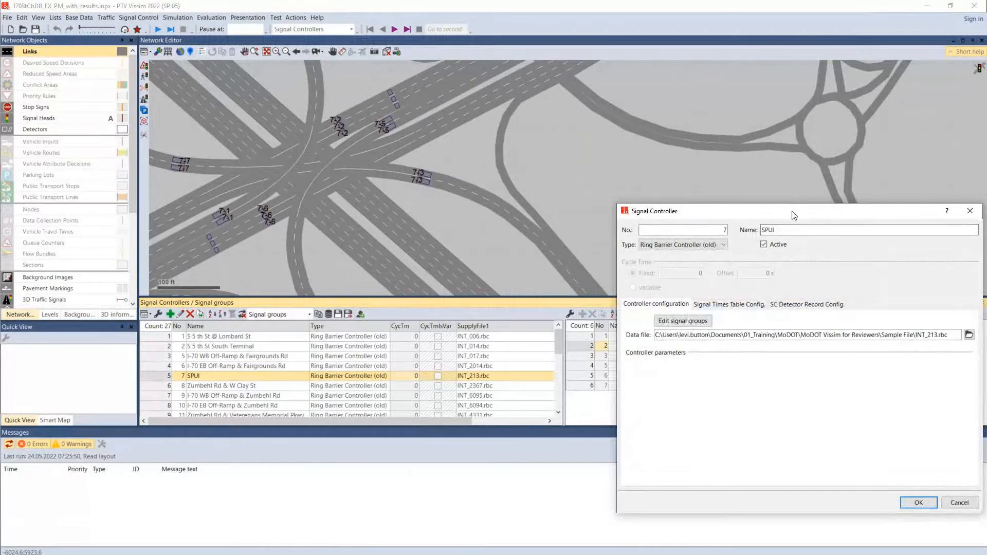
left_click_drag(795, 215, 764, 202)
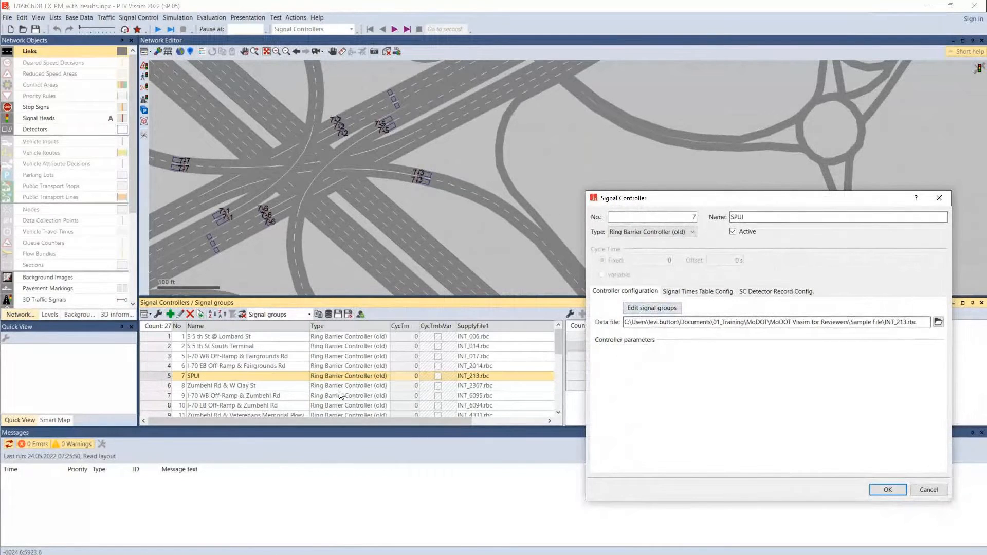
left_click(655, 310)
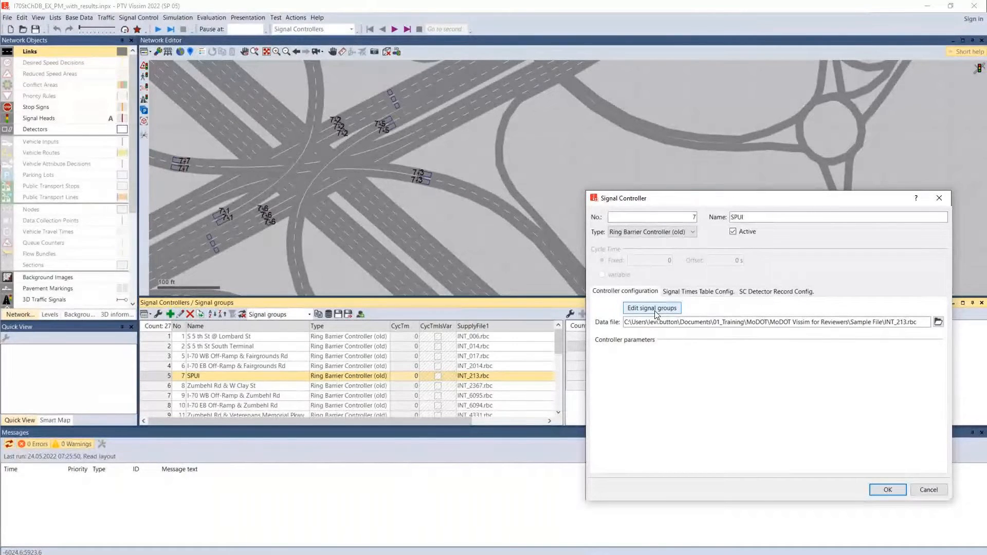
left_click(656, 312)
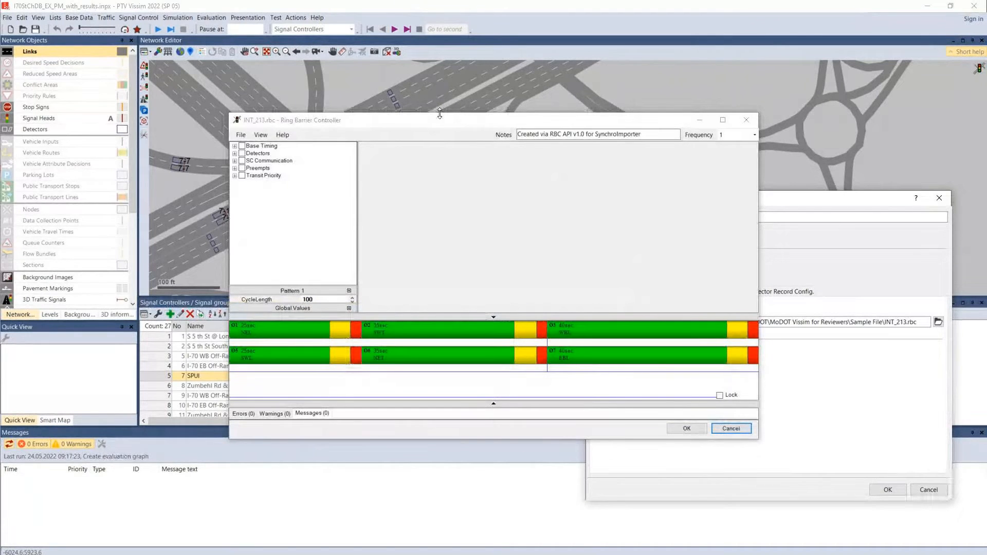
Extend the Ring Barrier Controller window to full screen height beside the network and check the notes of INT_213.rbc
left_click_drag(553, 139, 673, 187)
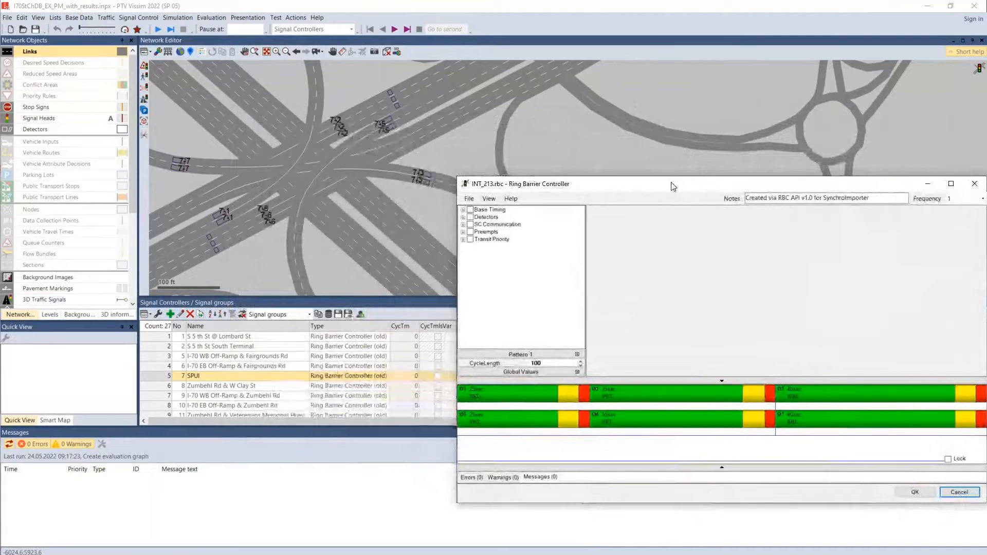
double_click(672, 177)
left_click_drag(745, 22, 884, 20)
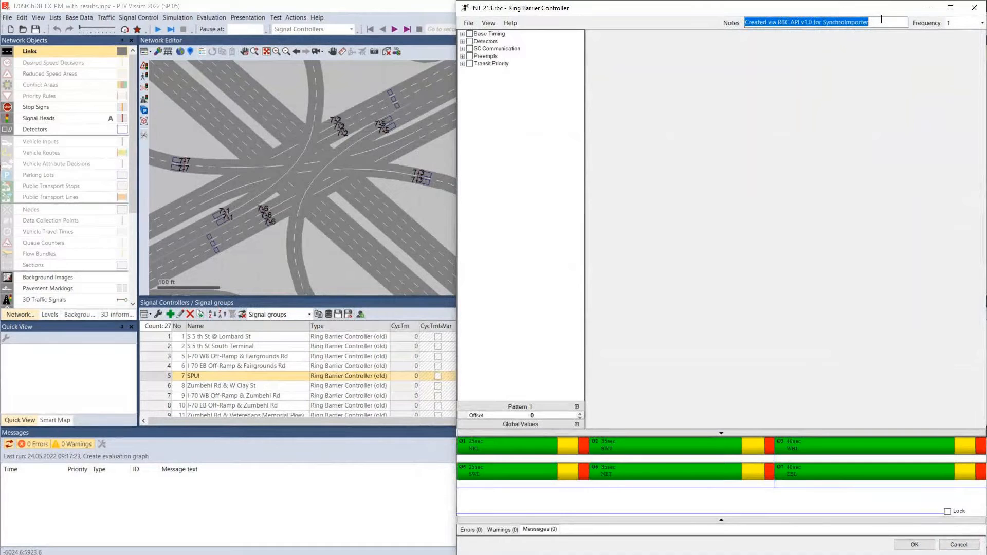
left_click(667, 88)
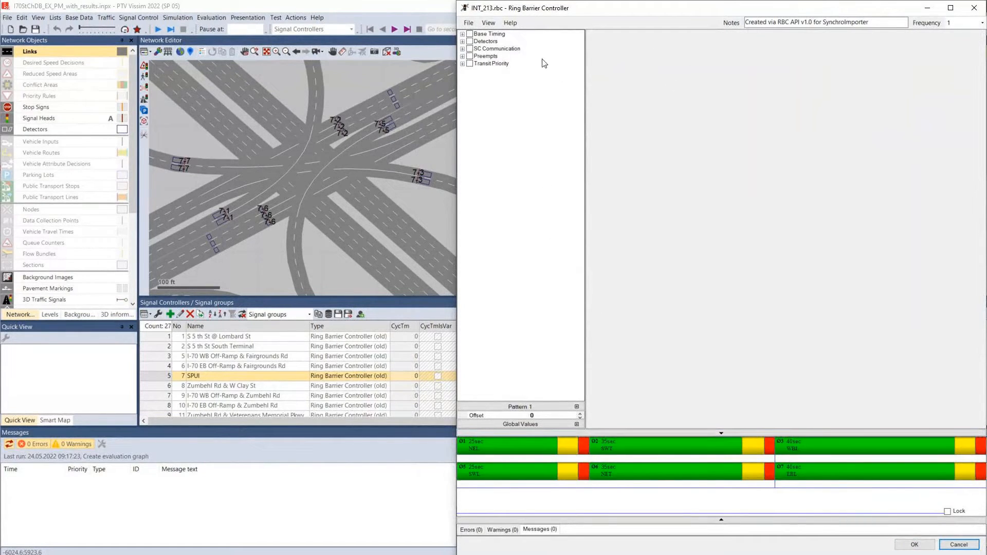
Show the basic view of the ring barrier controller's timing and sequence data
left_click(493, 25)
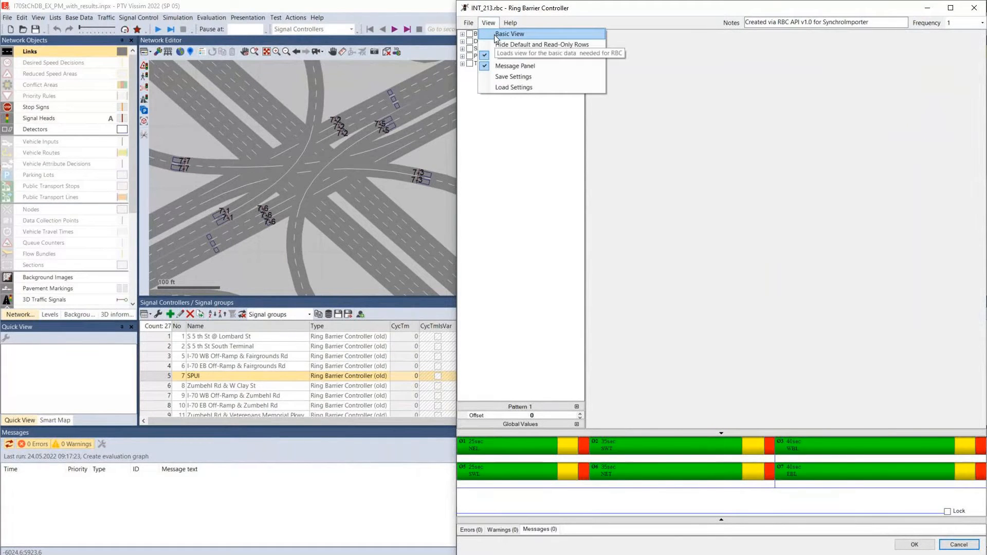
left_click(494, 35)
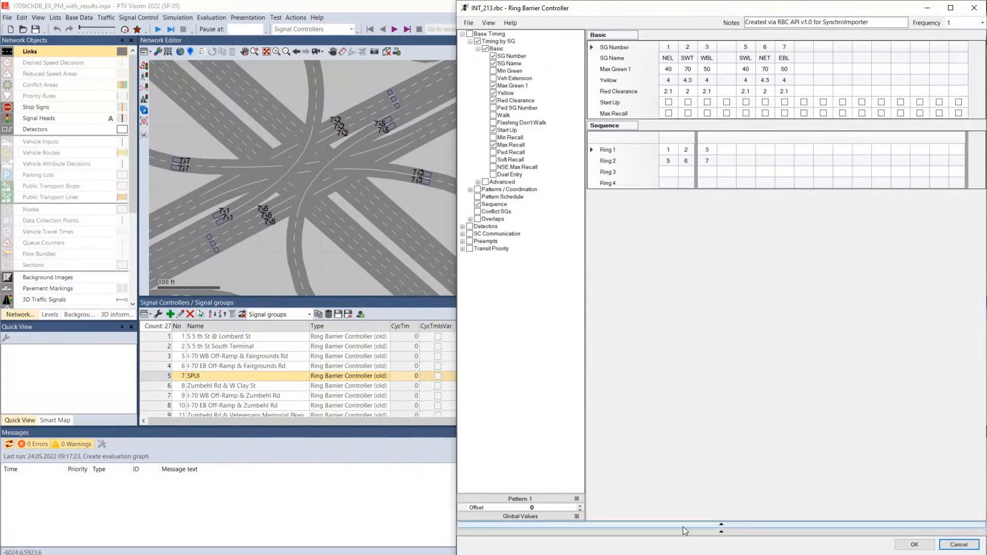
Show the timing diagram and the Pattern 1 parameters, and review the Max Green 1 row and the ring sequence
left_click(722, 525)
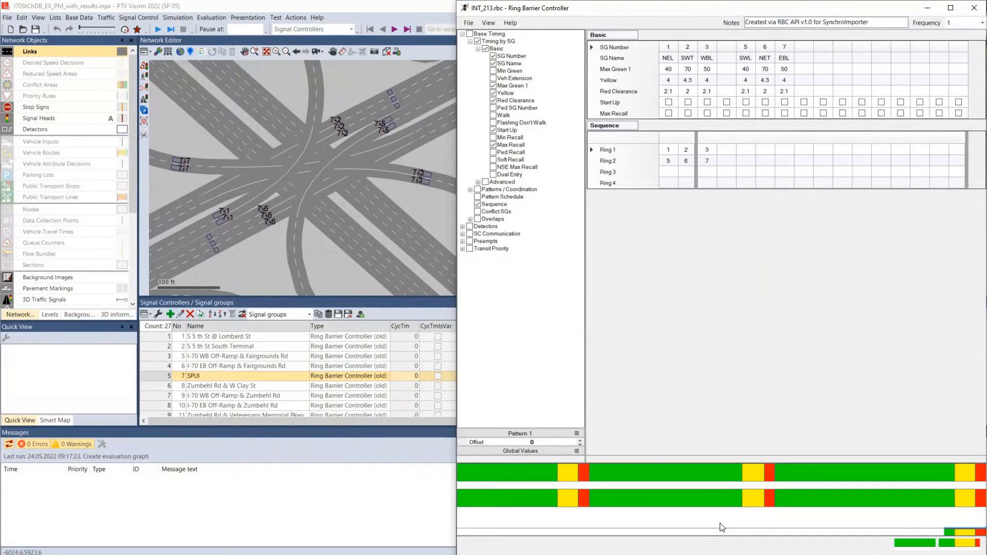
left_click(577, 435)
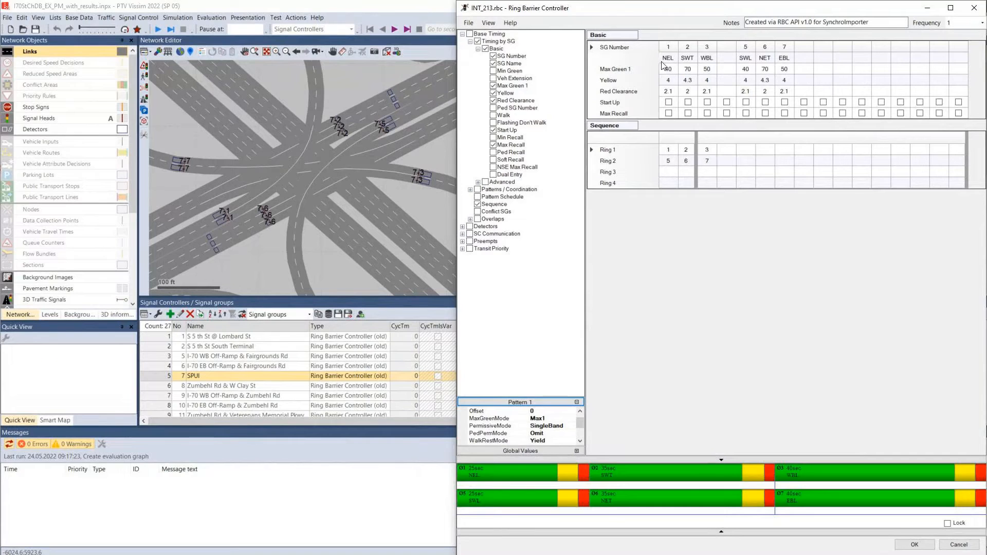
mouse_move(668, 70)
left_mouse_down()
mouse_move(805, 71)
mouse_move(785, 71)
left_mouse_up()
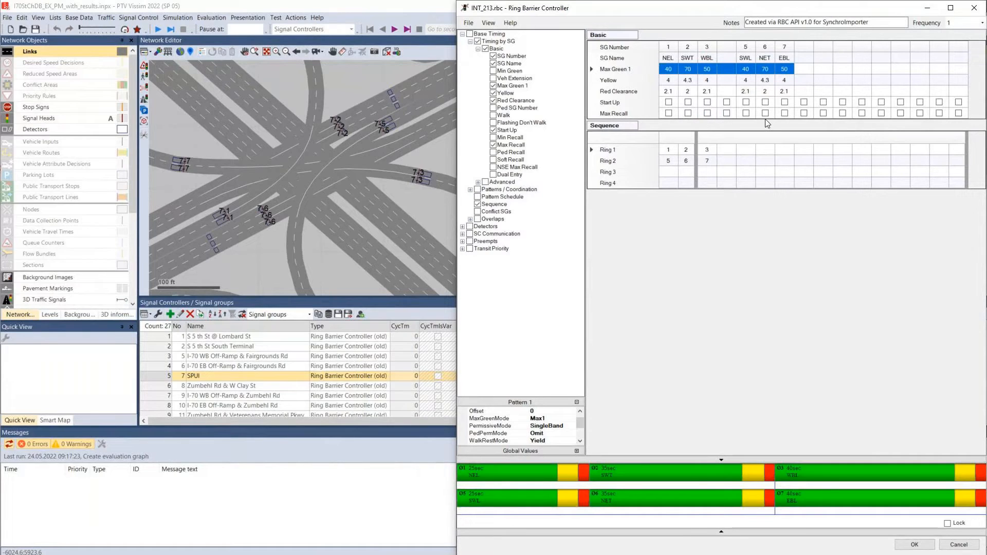
left_click_drag(668, 161, 705, 152)
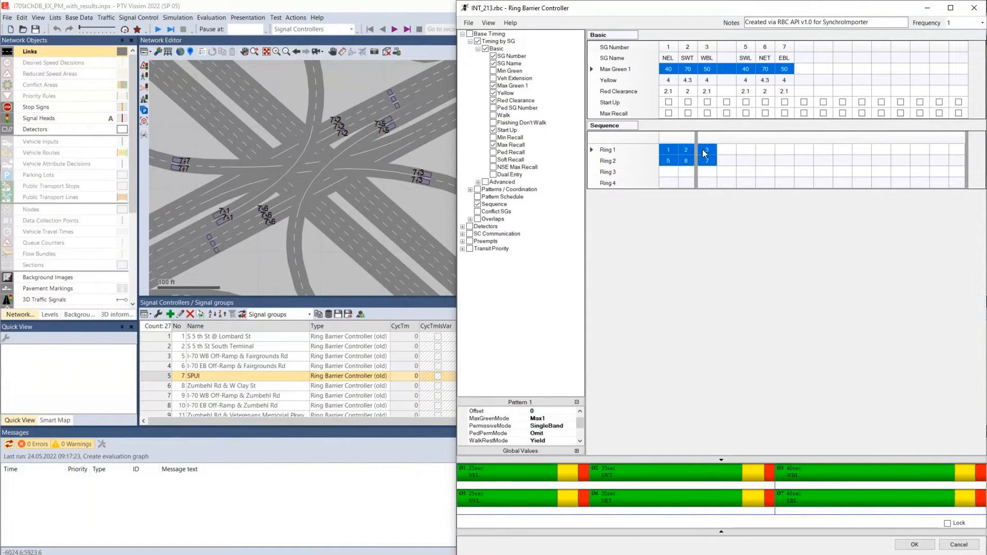
left_click(671, 459)
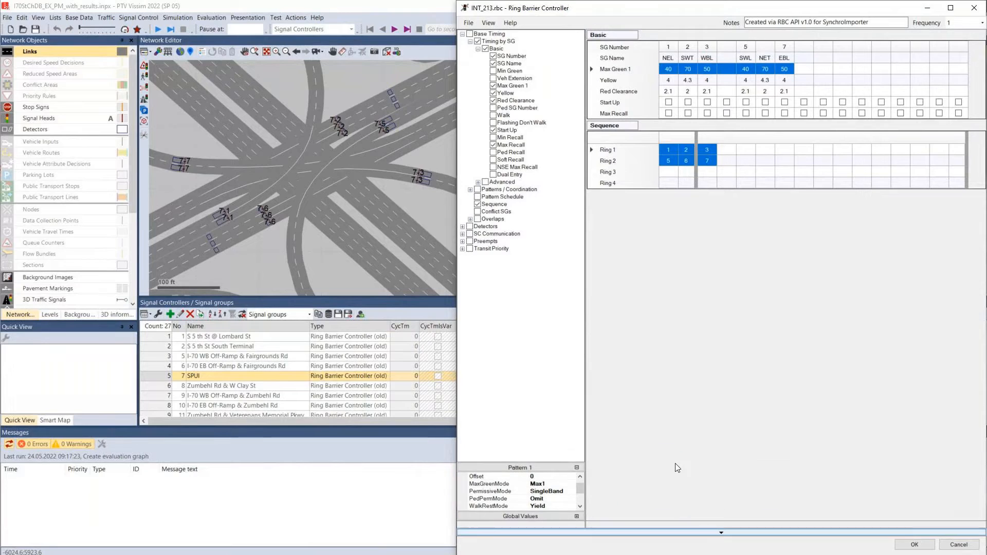
left_click(721, 525)
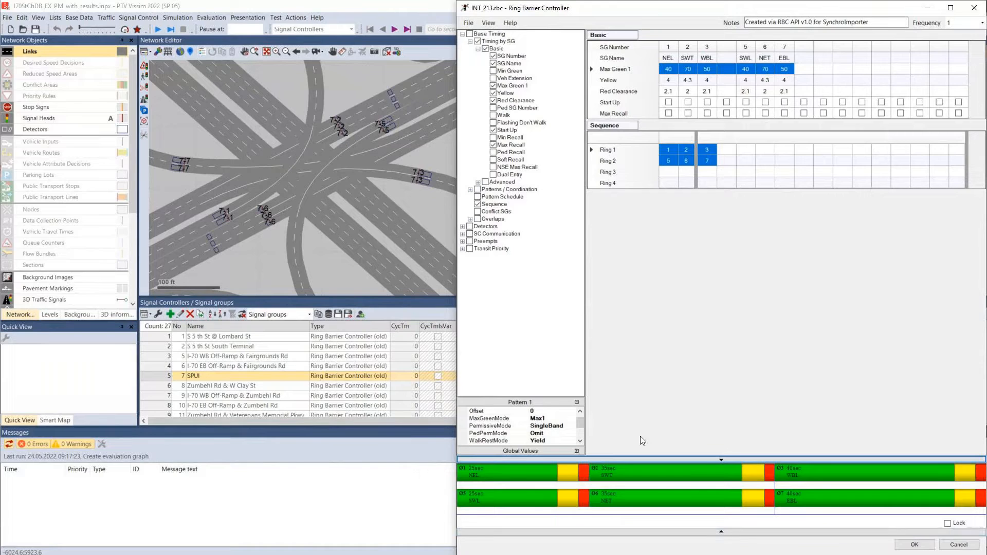
Check the cycle length and offset in the Pattern 1 parameters
scroll(582, 414, "up", 1)
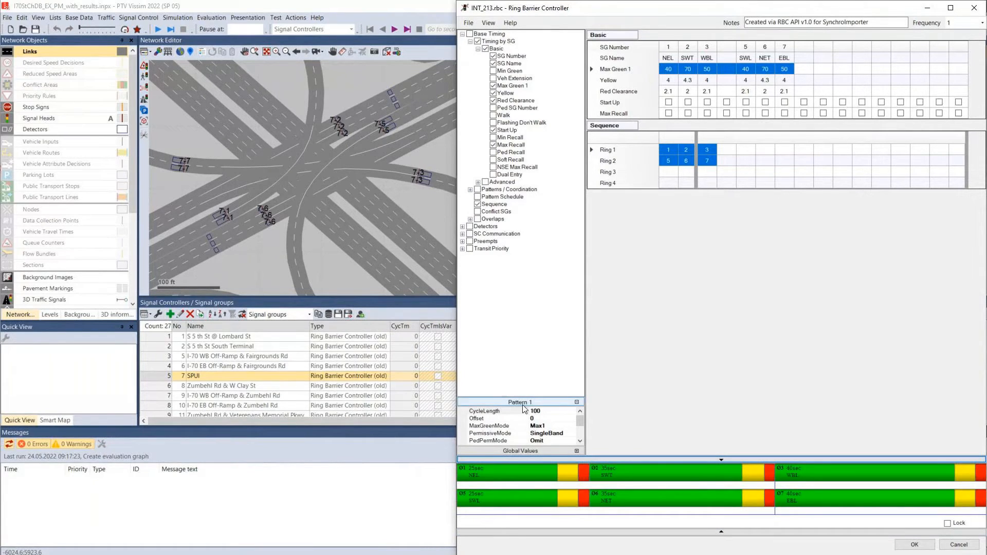
left_click(535, 412)
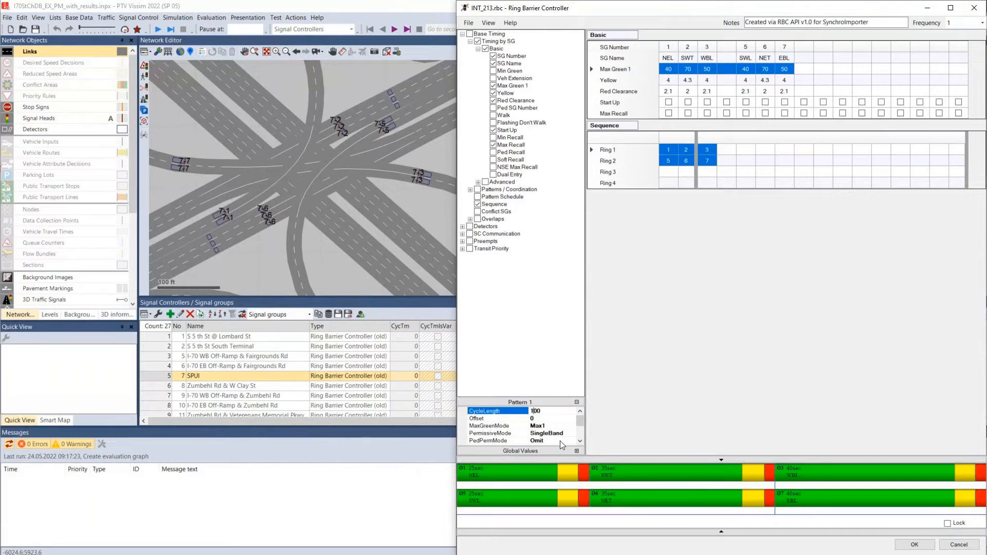
left_click(534, 418)
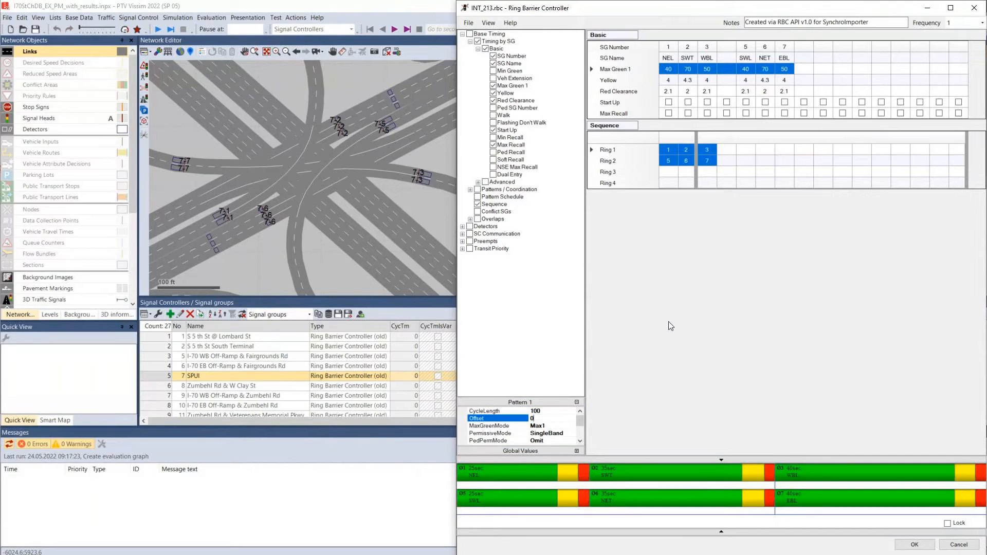
left_click(546, 413)
left_click_drag(545, 412, 516, 405)
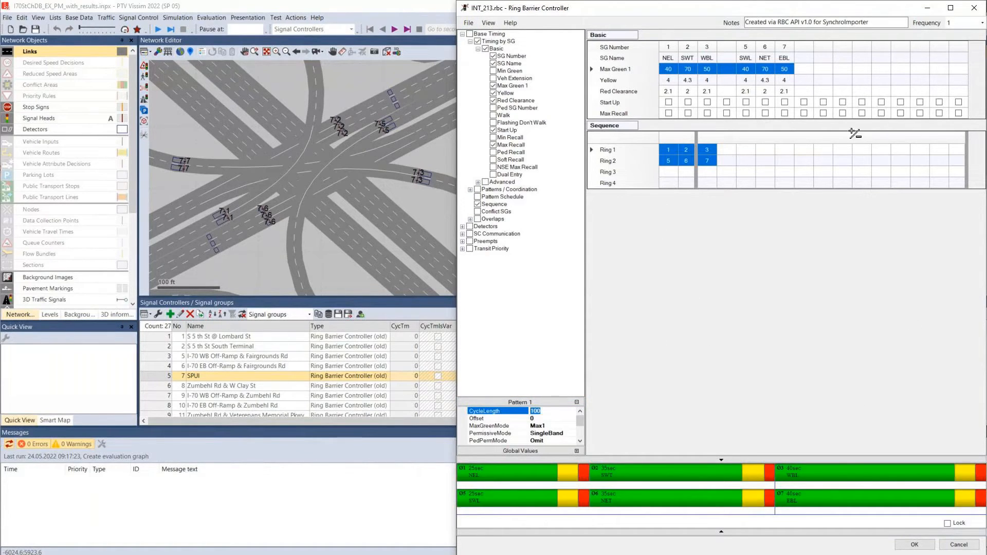
Reposition the Ring Barrier Controller window over the network and extend its height up to the screen edge
left_click_drag(613, 9, 457, 455)
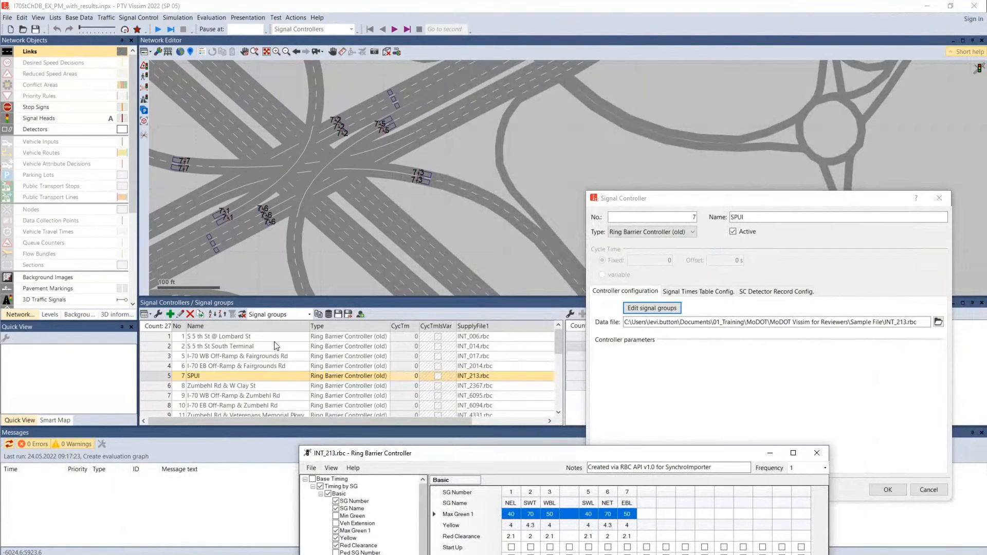
left_click_drag(459, 460, 604, 103)
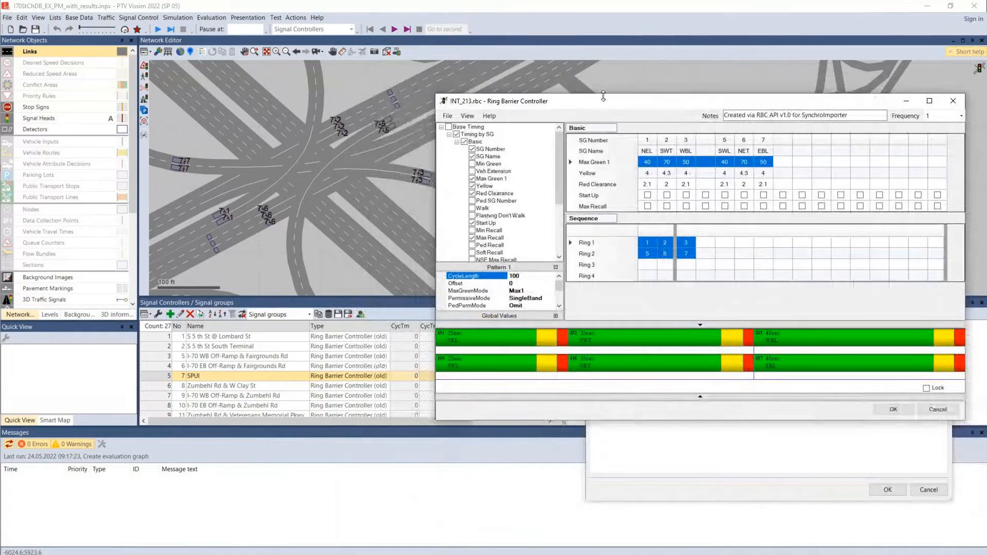
left_click_drag(597, 10, 594, 0)
left_click_drag(599, 487, 601, 493)
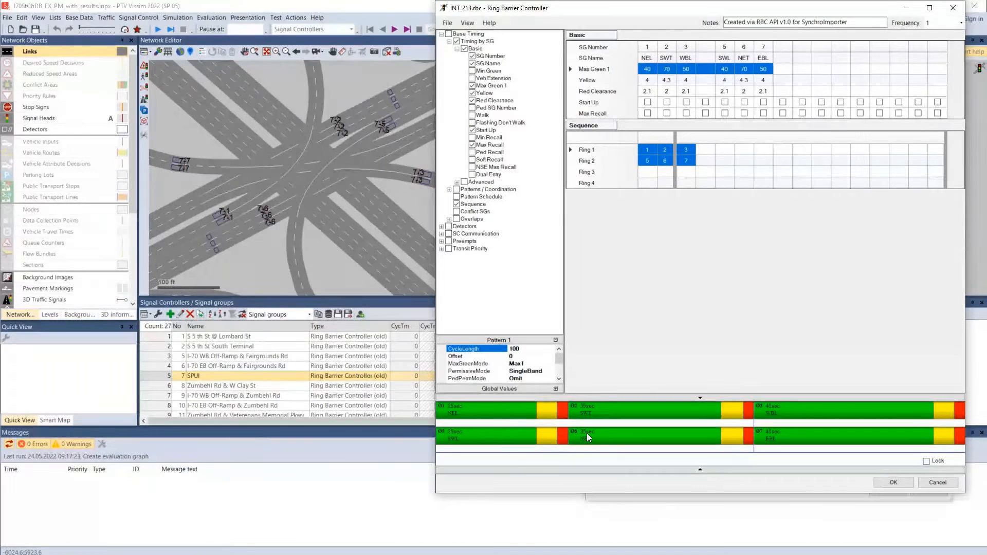
Display the Min Green row in the basic timing data and check it for all signal groups
left_click(472, 71)
left_click(472, 71)
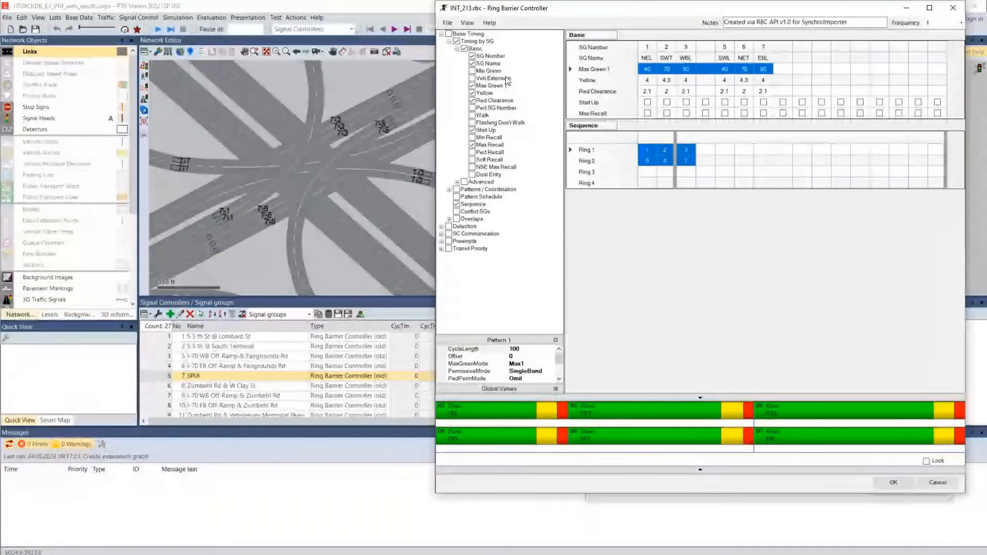
left_click(472, 71)
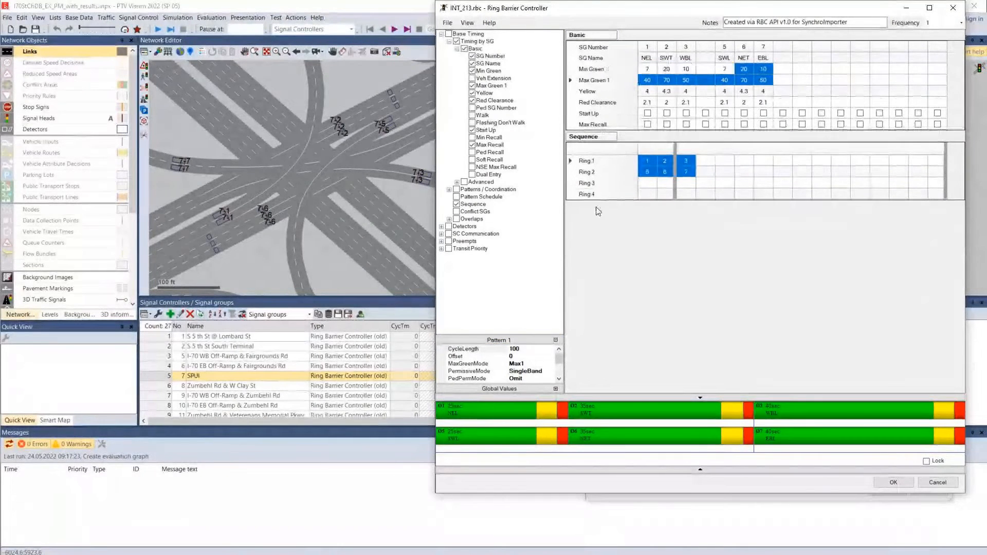
left_click(648, 71)
left_click_drag(655, 72, 768, 72)
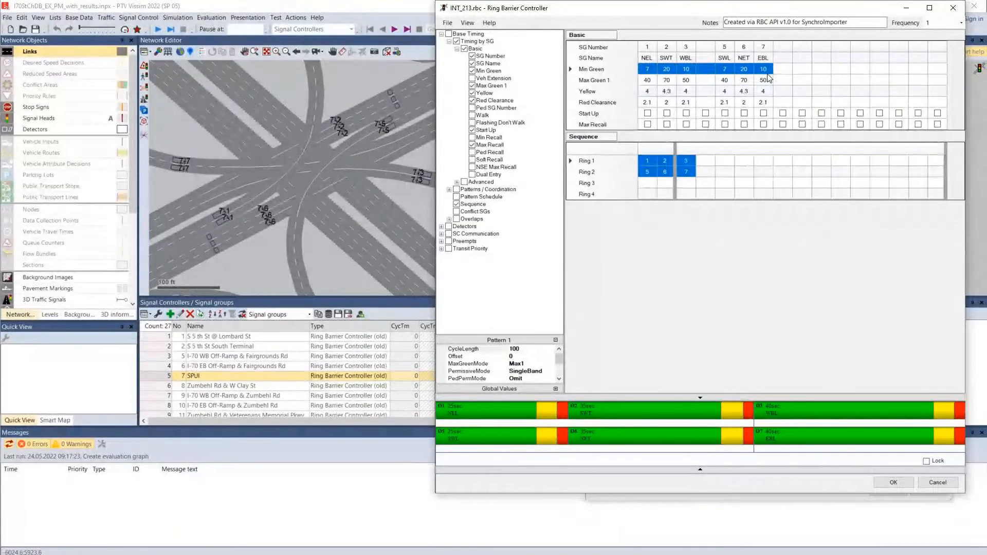
Display the Walk, Flashing Don't Walk and Min Recall rows in the basic timing data, keeping Max Recall shown
left_click(472, 115)
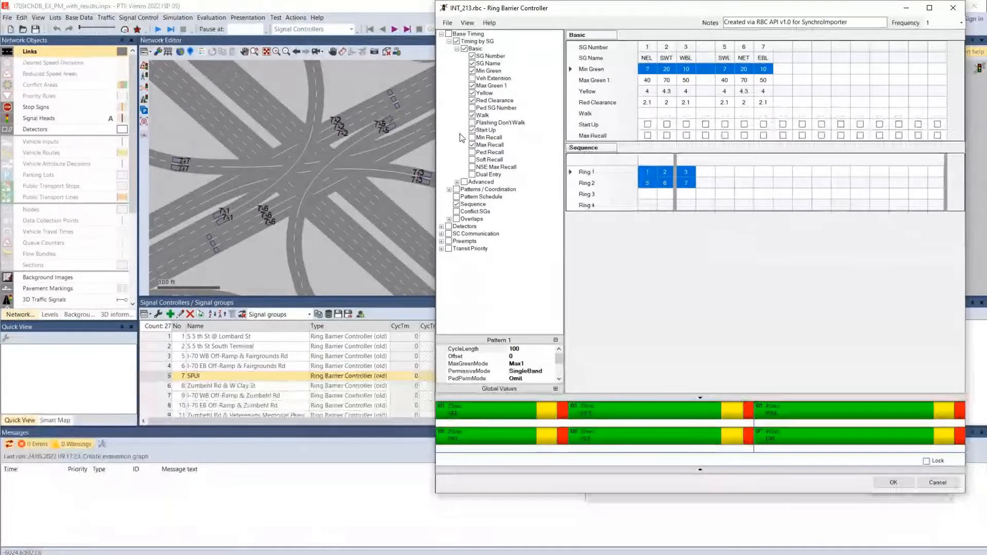
left_click(472, 123)
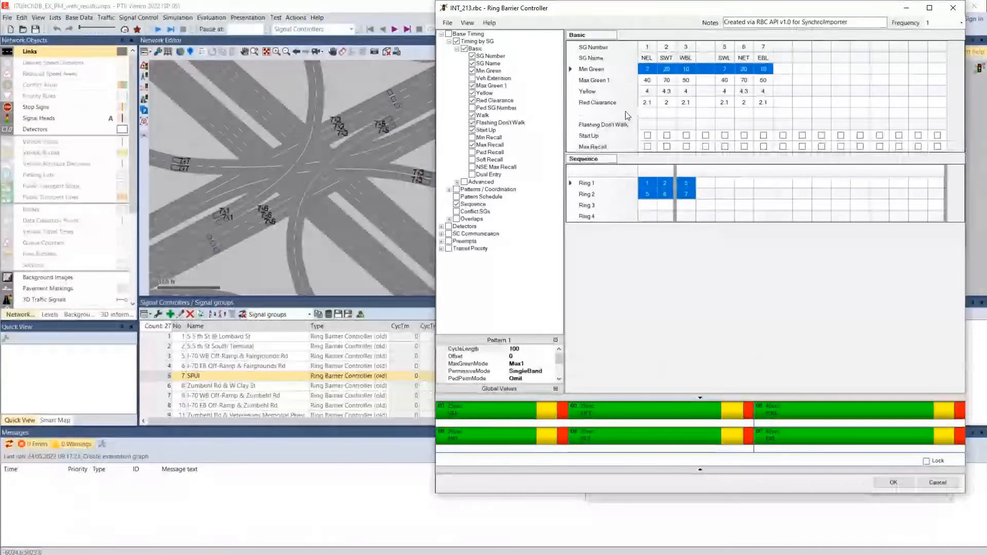
left_click(472, 138)
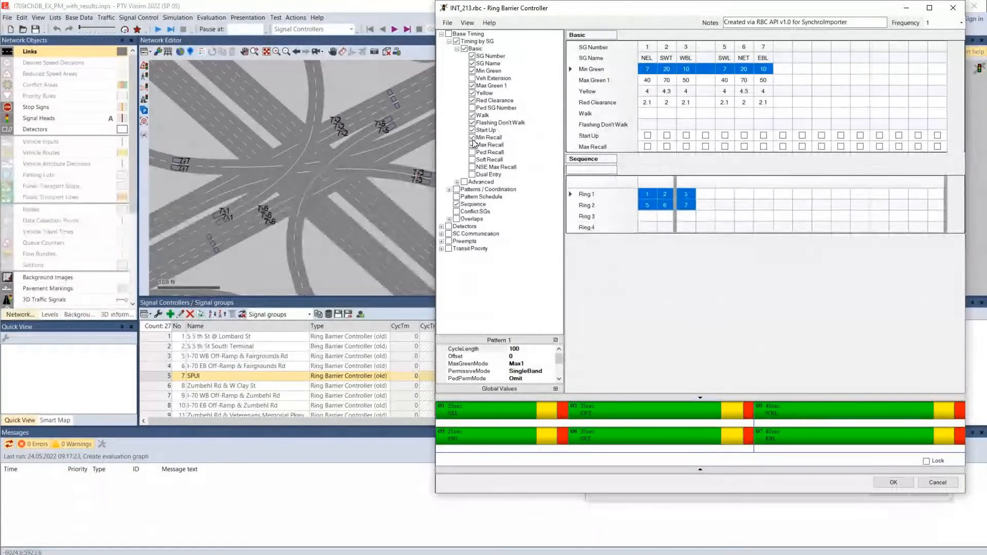
left_click(473, 144)
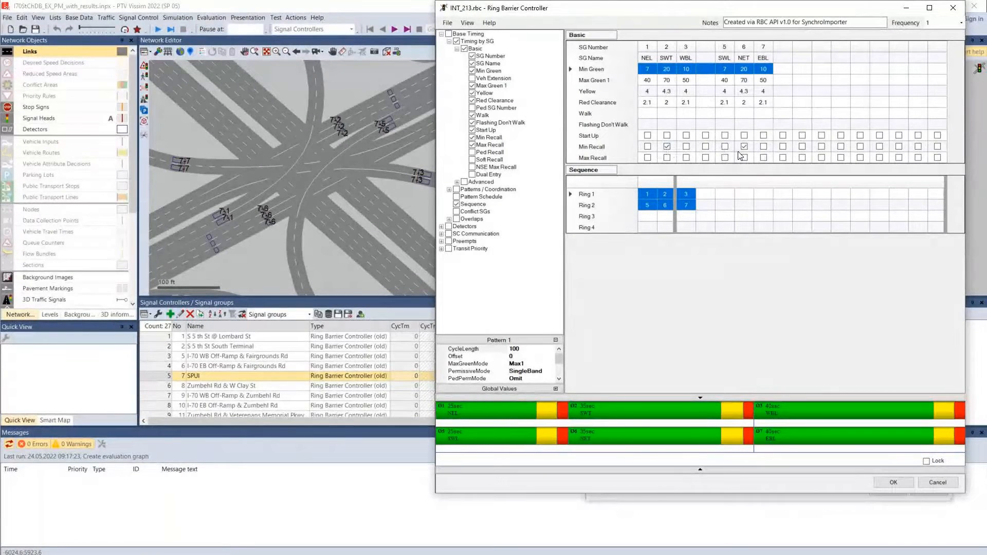
Show the Pattern 1 coordination data, check its splits and coordinated signal groups, and hide it again
left_click(449, 190)
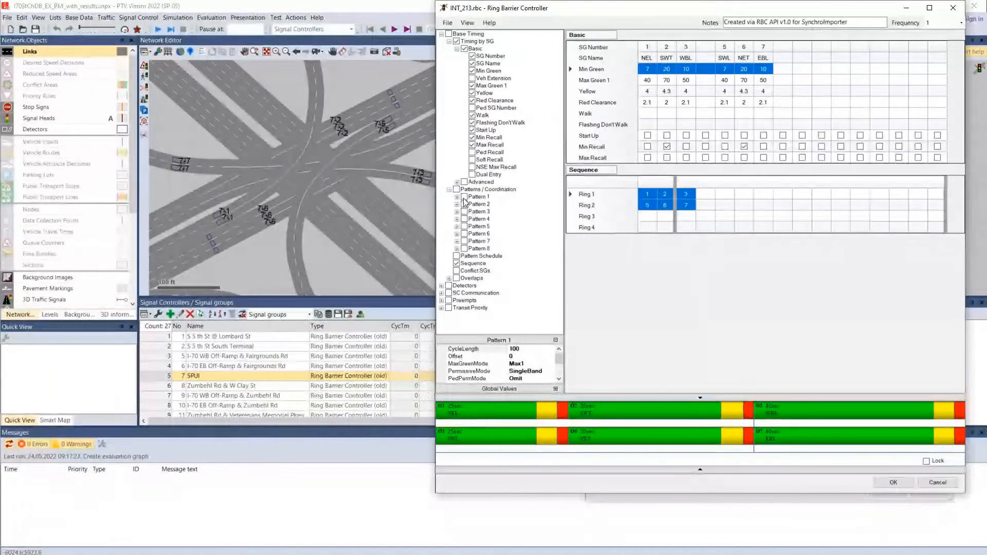
left_click(465, 198)
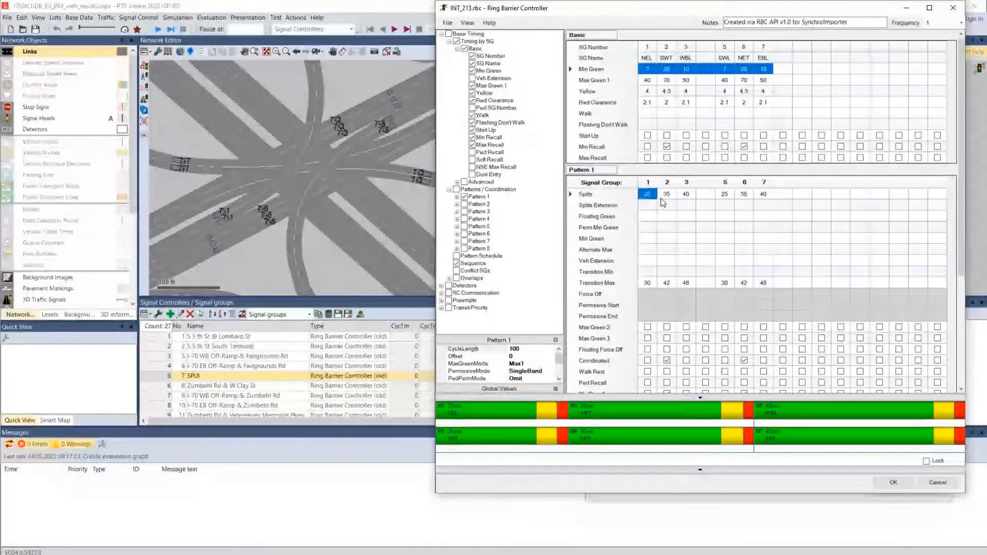
left_click_drag(647, 194, 764, 193)
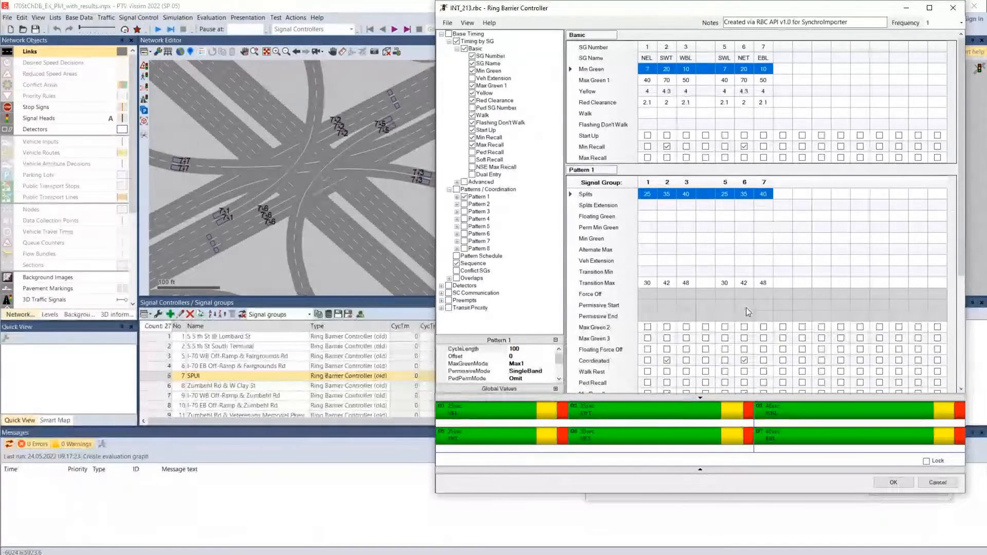
left_click_drag(961, 232, 961, 297)
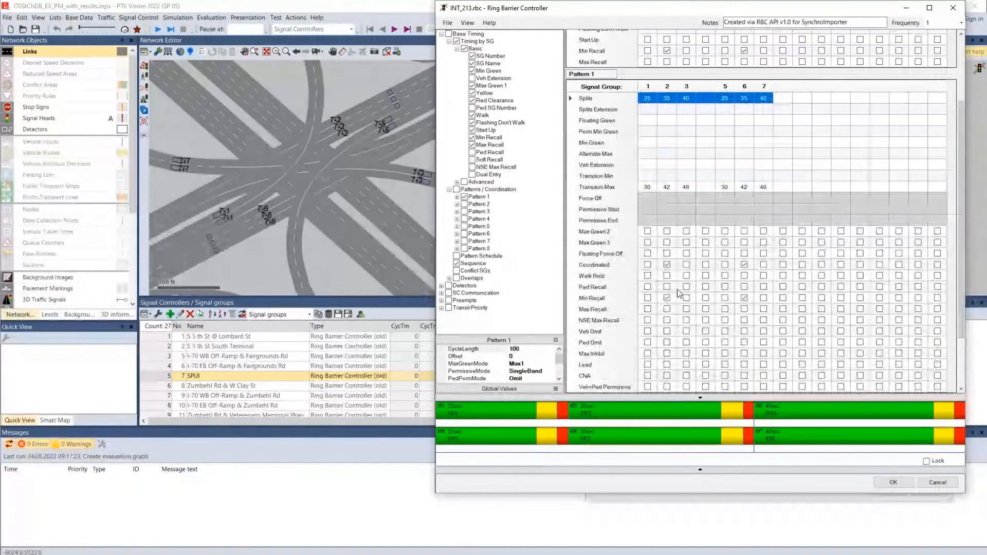
left_click(675, 268)
left_click(742, 266)
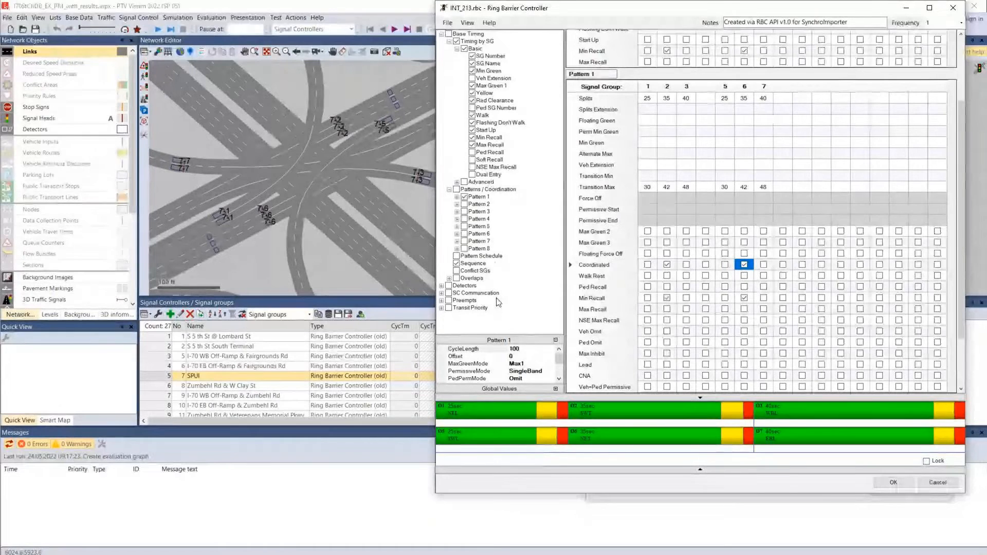
left_click(464, 197)
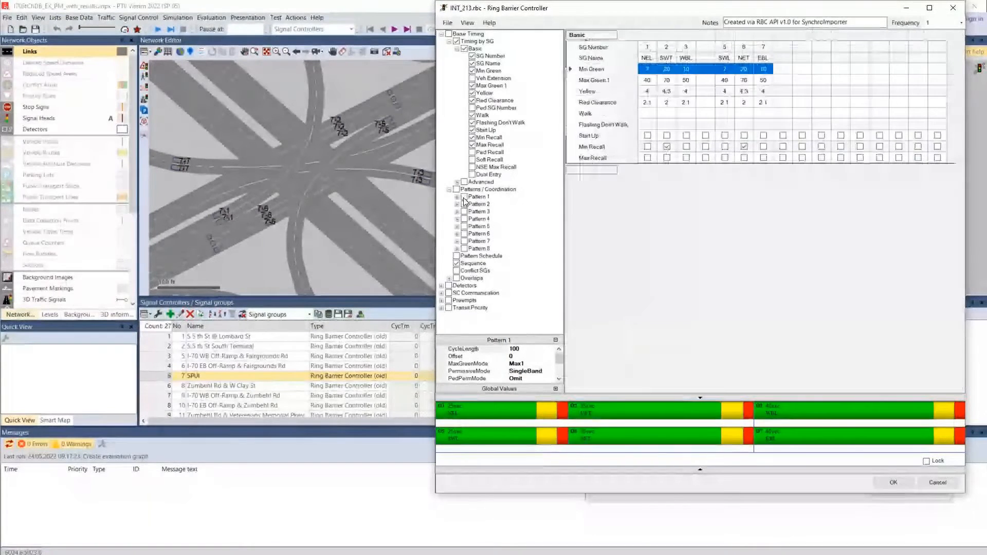
Show the detector data and review the vehicle, pedestrian and queue detector tables
left_click(449, 286)
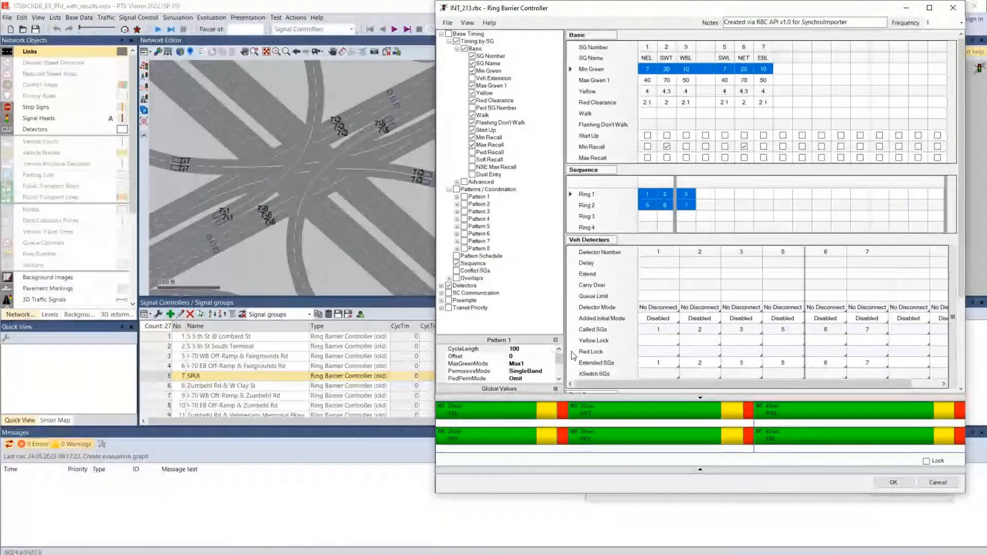
left_click(441, 286)
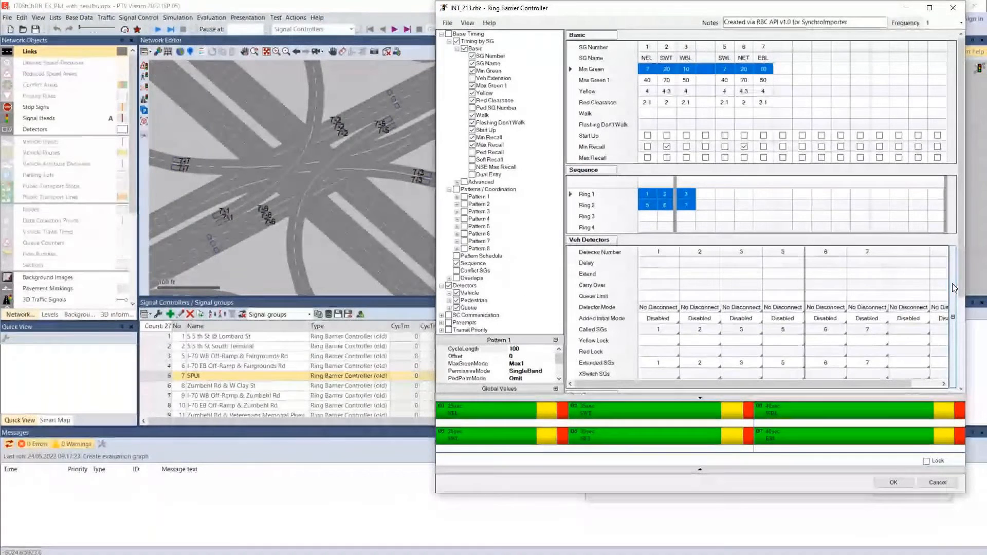
scroll(952, 283, "down", 3)
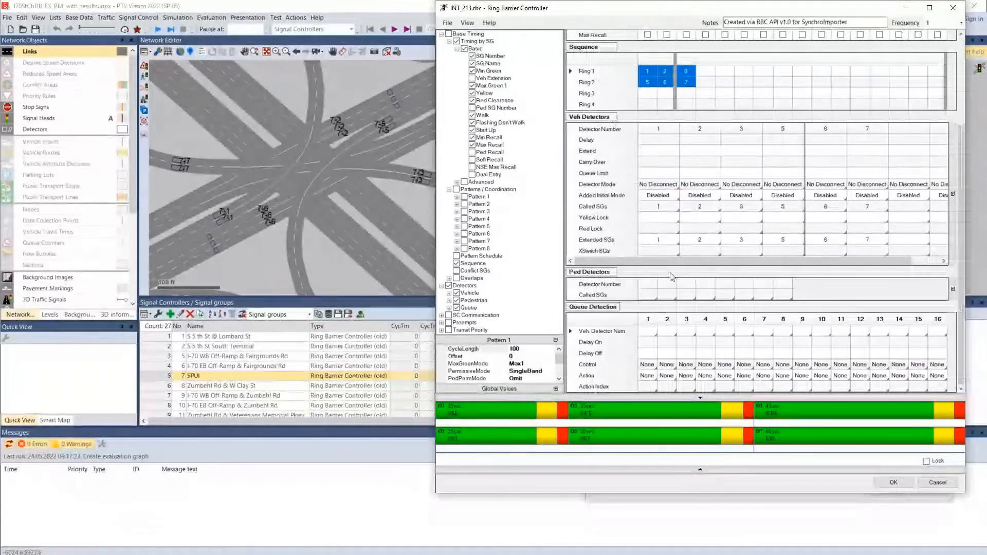
left_click_drag(655, 286, 787, 287)
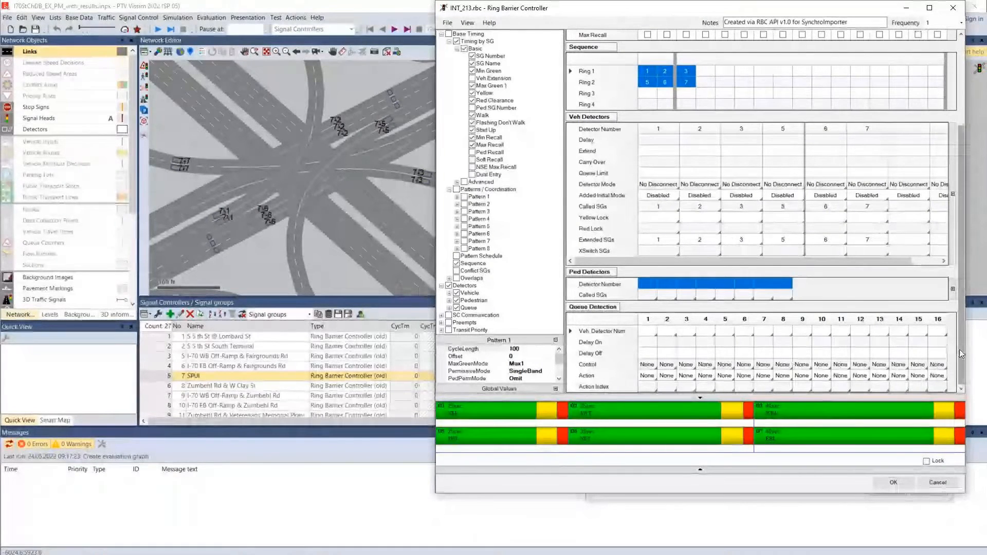
scroll(960, 350, "up", 5)
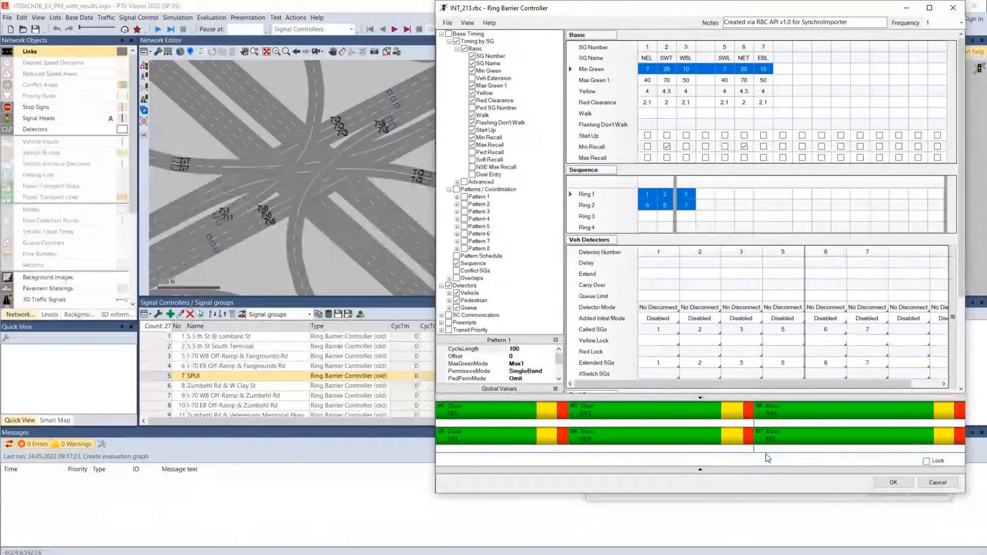
Recheck the Pattern 1 cycle length, then show the Preempts data, review its tables, and hide it again
left_click(516, 350)
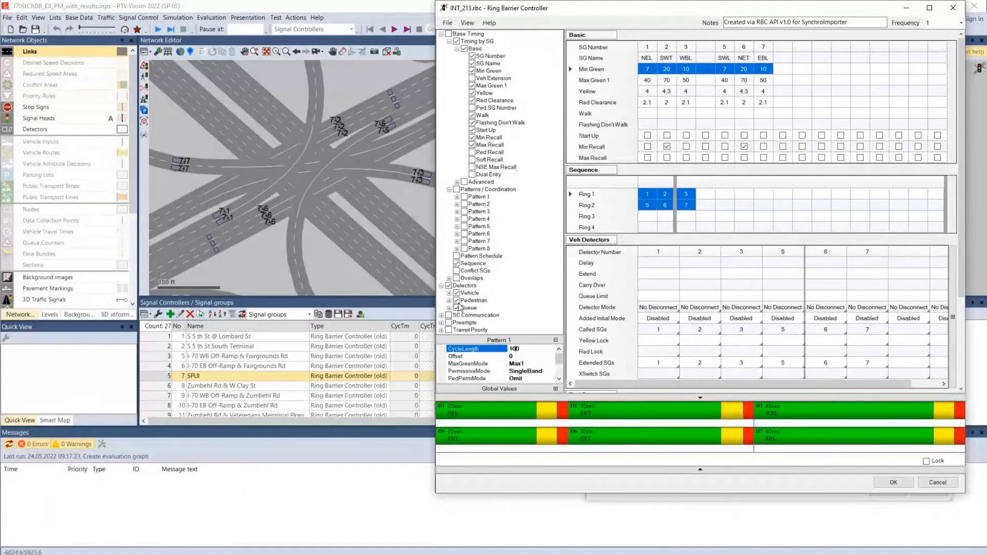
left_click(458, 330)
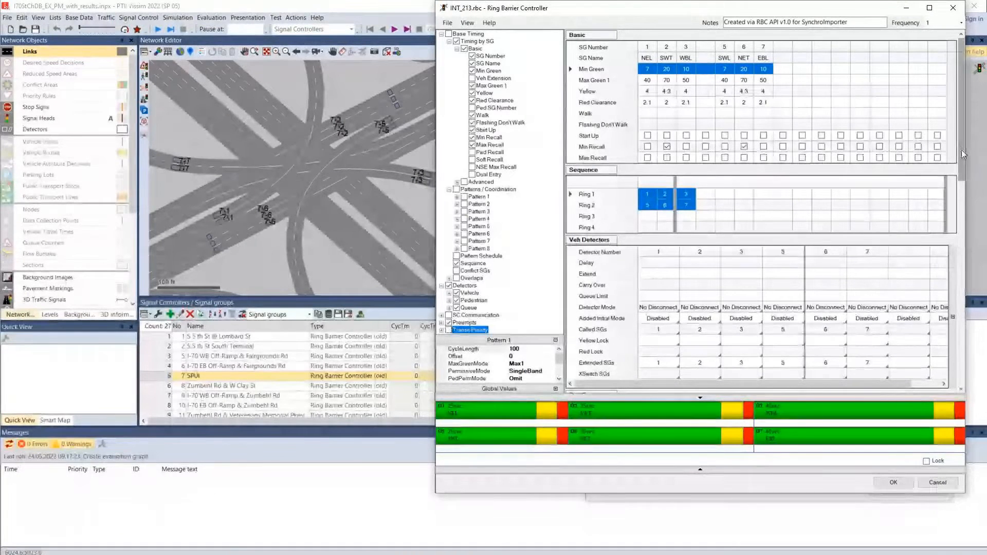
scroll(963, 154, "down", 10)
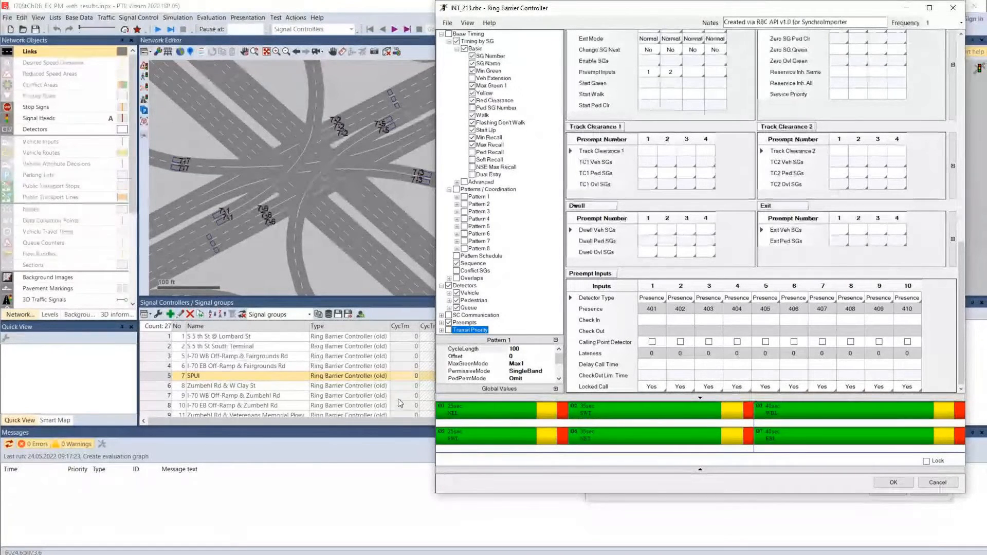
left_click(449, 323)
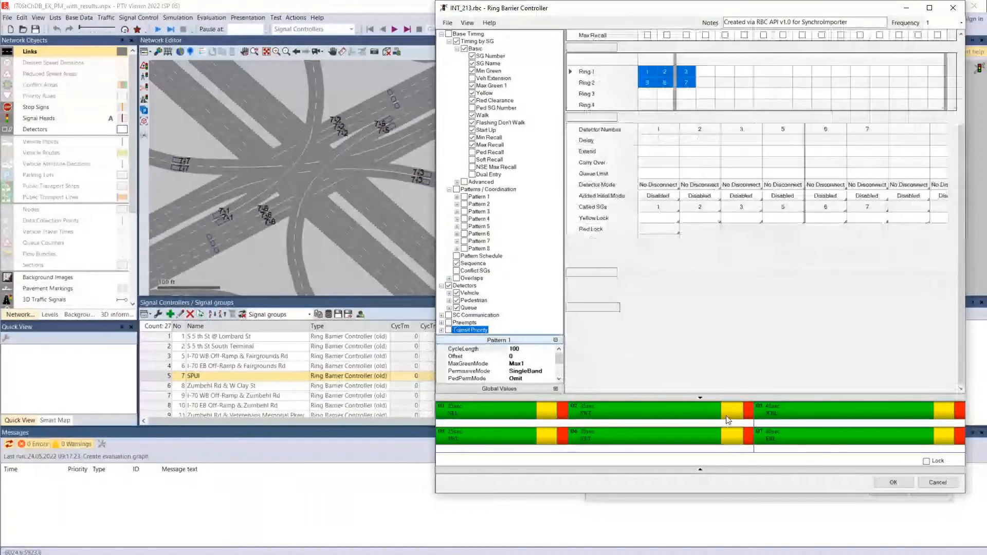
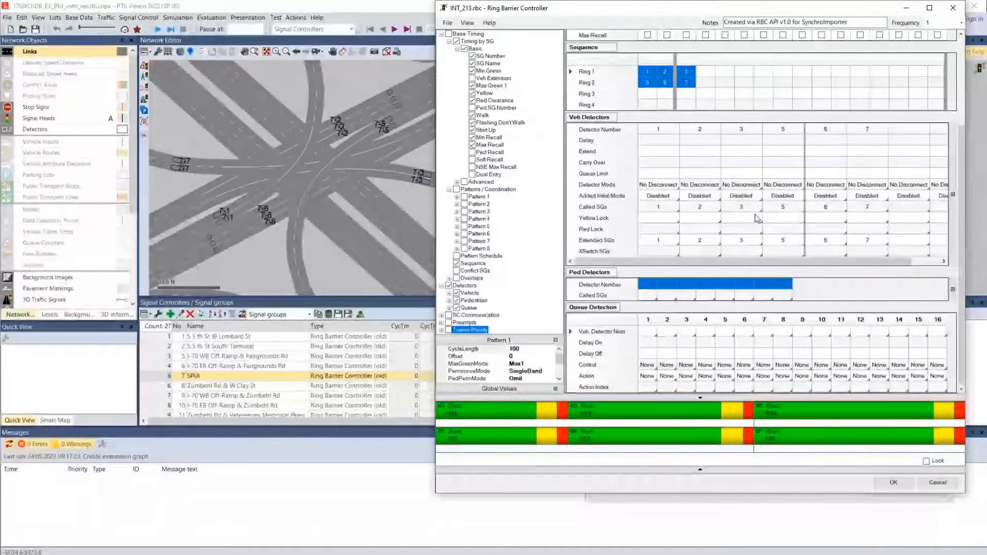
Show only the Splits and Coordinated rows of the Pattern 1 coordination data
left_click_drag(962, 135, 963, 48)
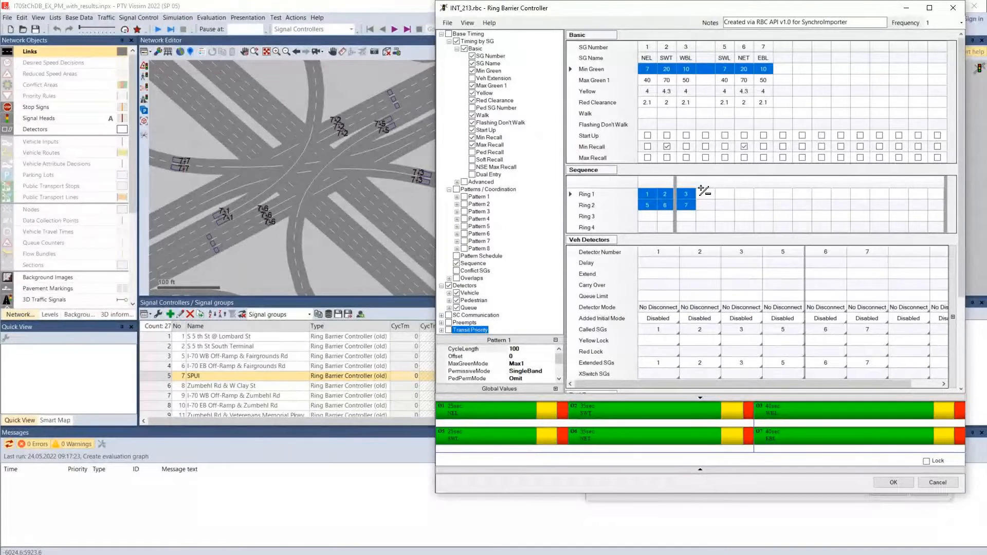
left_click(464, 197)
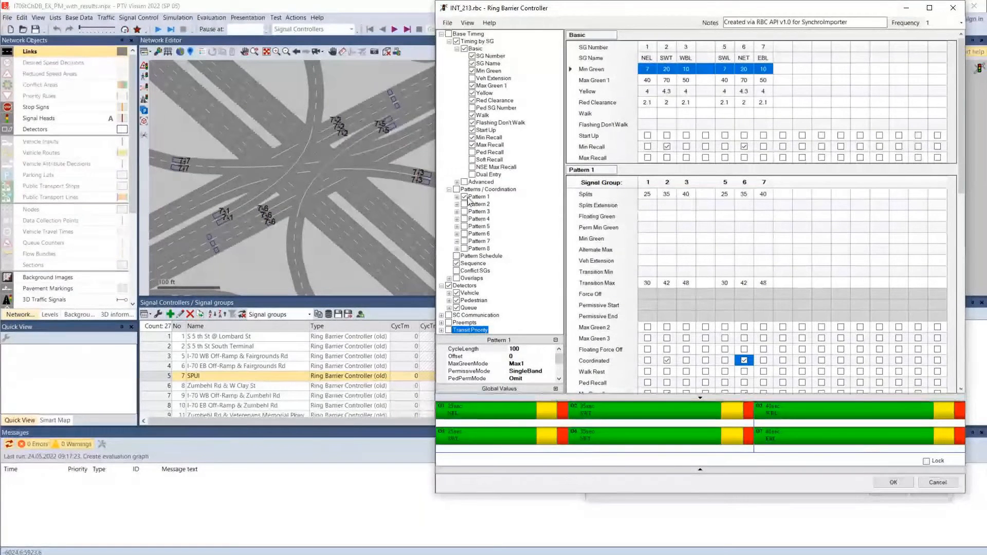
left_click(457, 197)
left_click(465, 131)
left_click(472, 138)
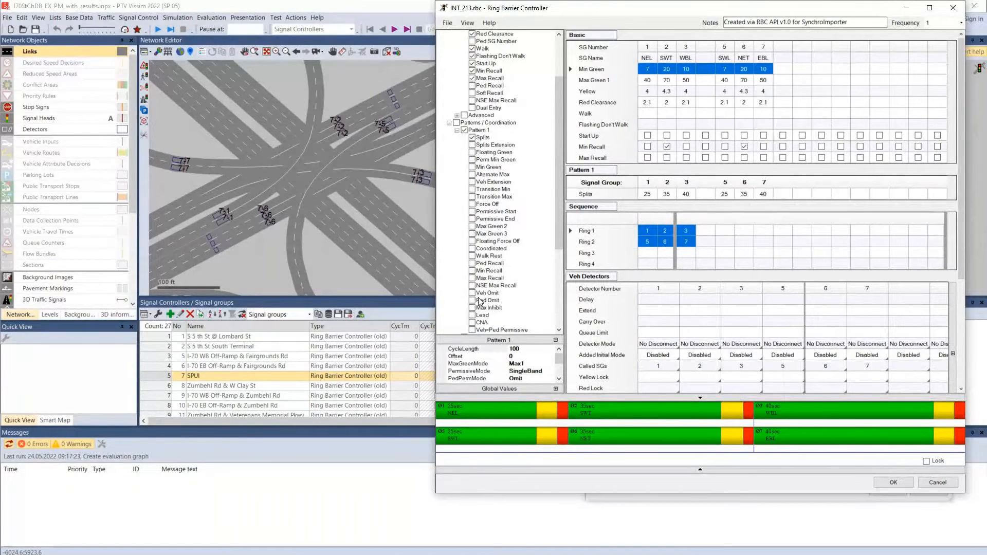
left_click(473, 249)
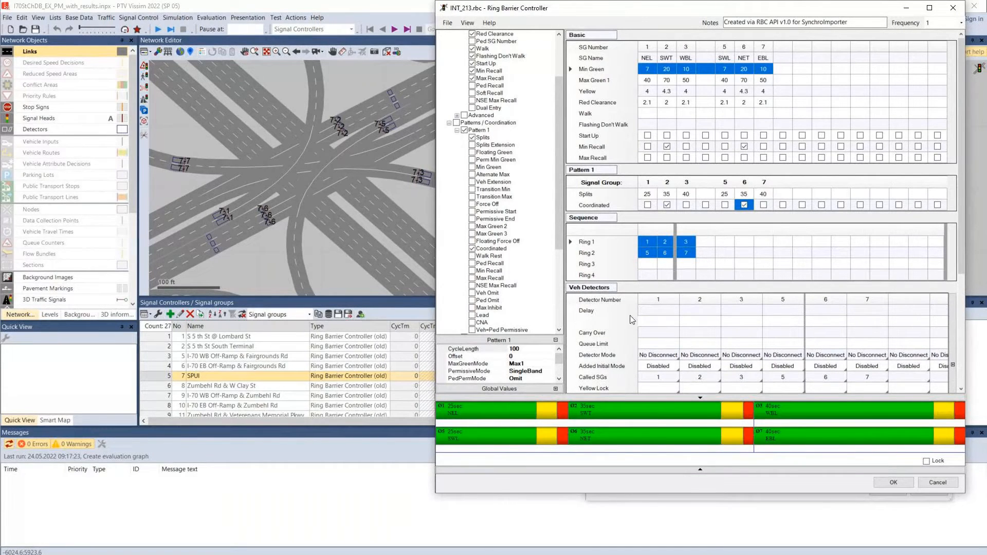
Reduce the detector data to the vehicle Detector Number and Called SGs rows, hiding the pedestrian and queue detector tables
scroll(459, 297, "down", 6)
left_click(456, 300)
left_click(457, 307)
left_click(449, 293)
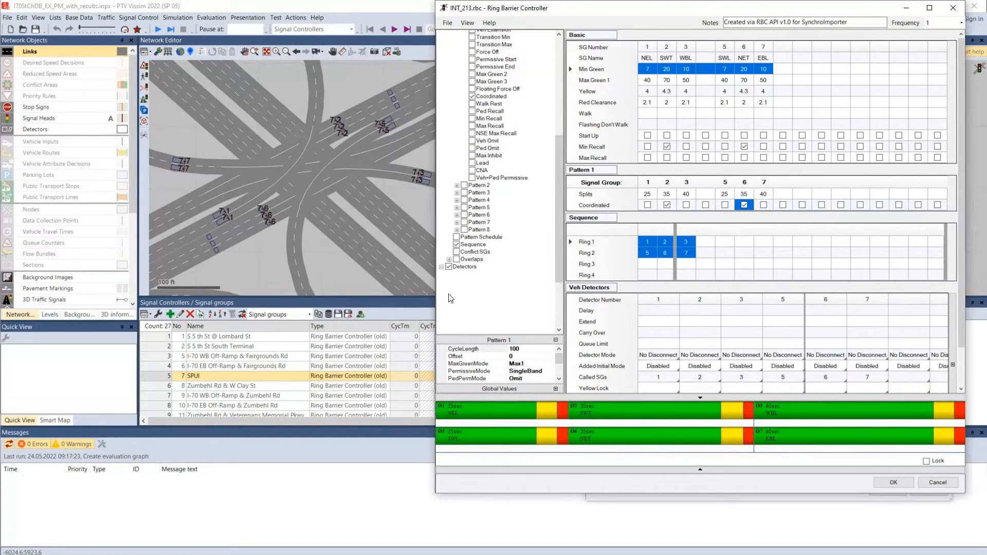
left_click(457, 241)
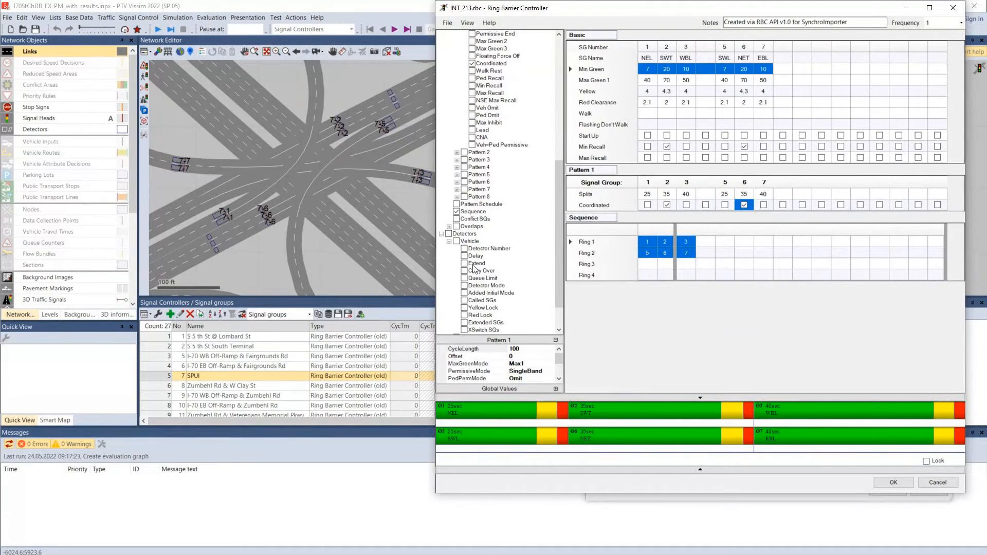
left_click(464, 249)
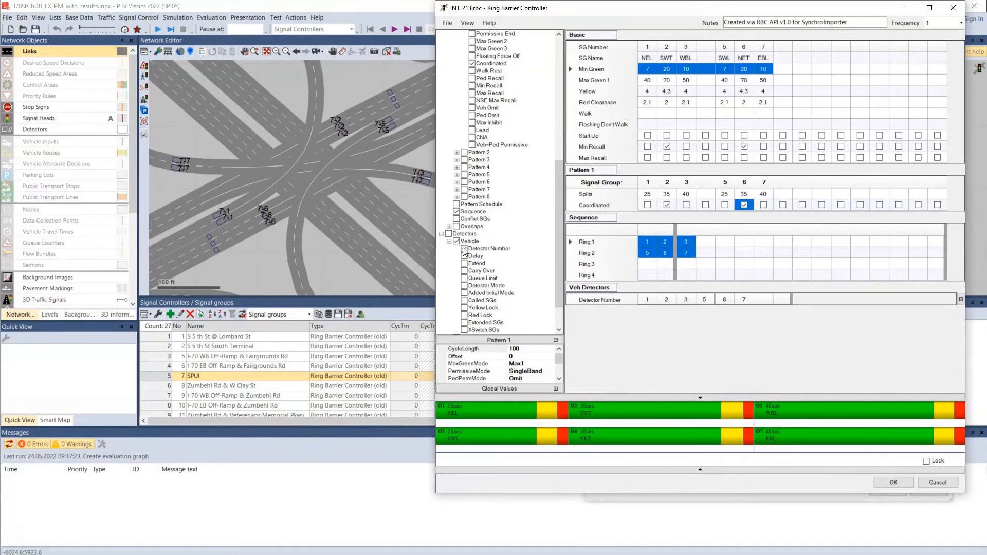
left_click(464, 300)
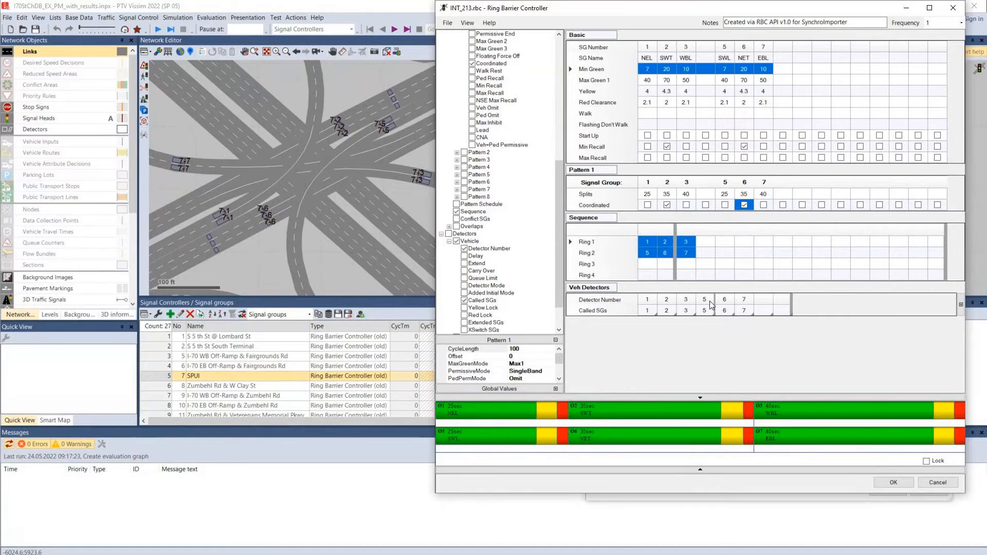
Save the current view settings as a personally named review settings .ini file in the Sample File folder, and accept and close the SPUI controller
left_click(467, 23)
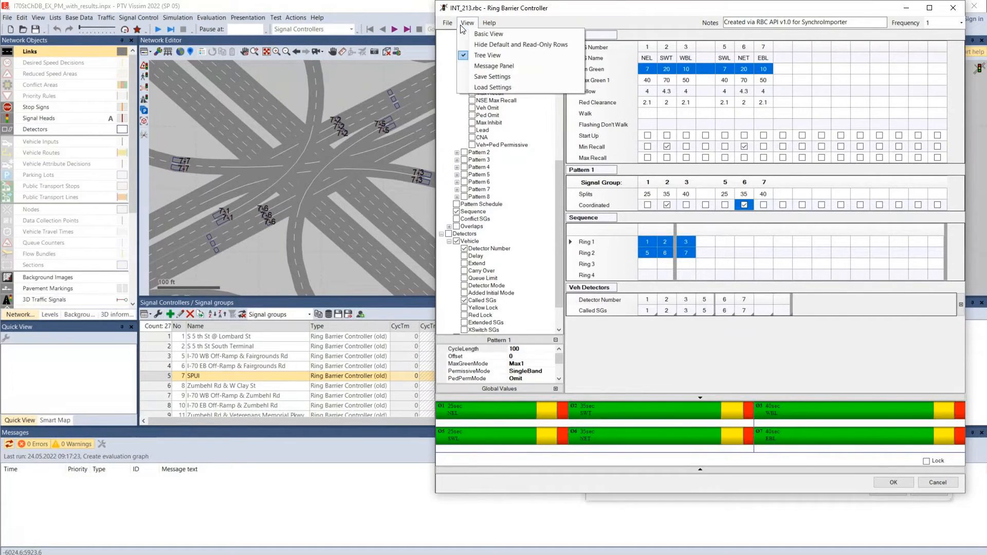
left_click(492, 76)
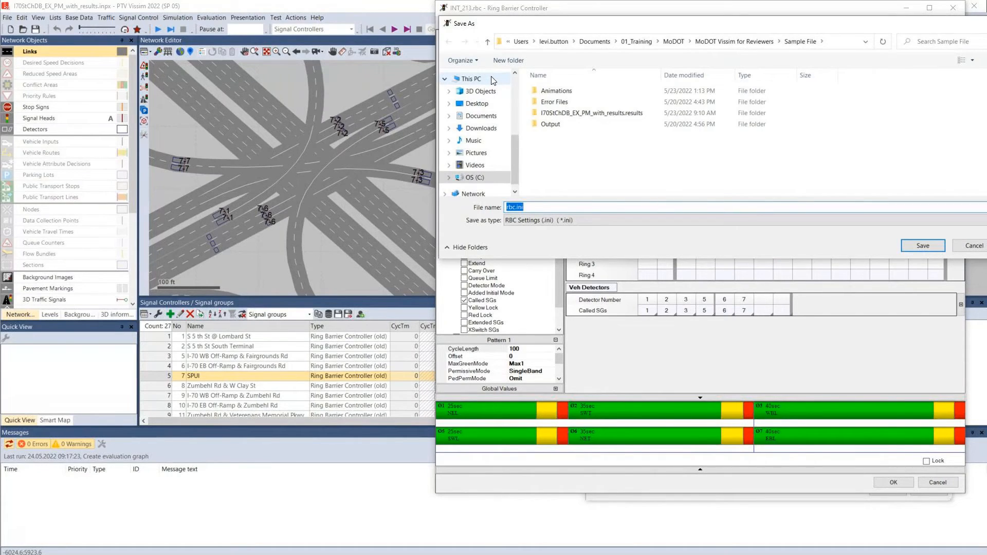
type("Levi's Review Settings")
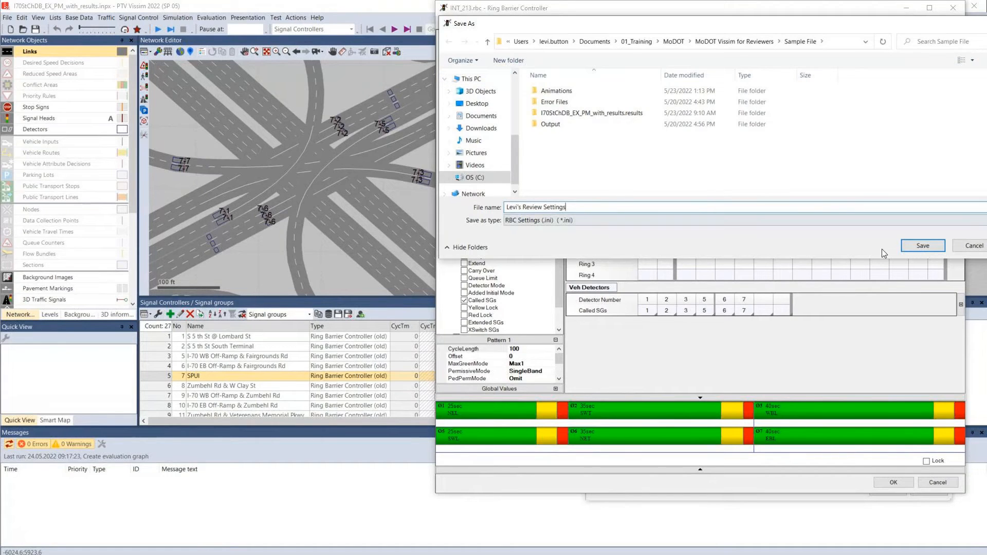
left_click(923, 246)
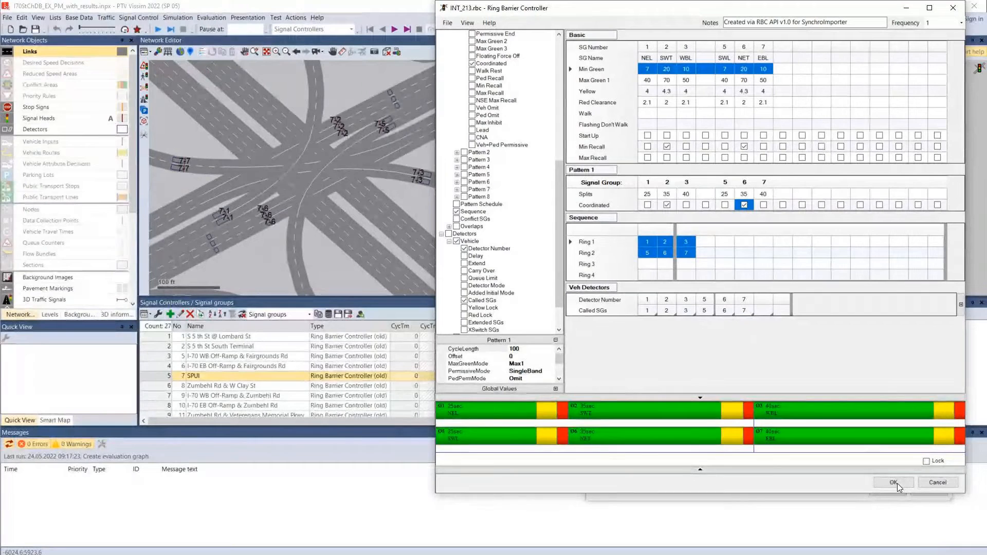
left_click(884, 482)
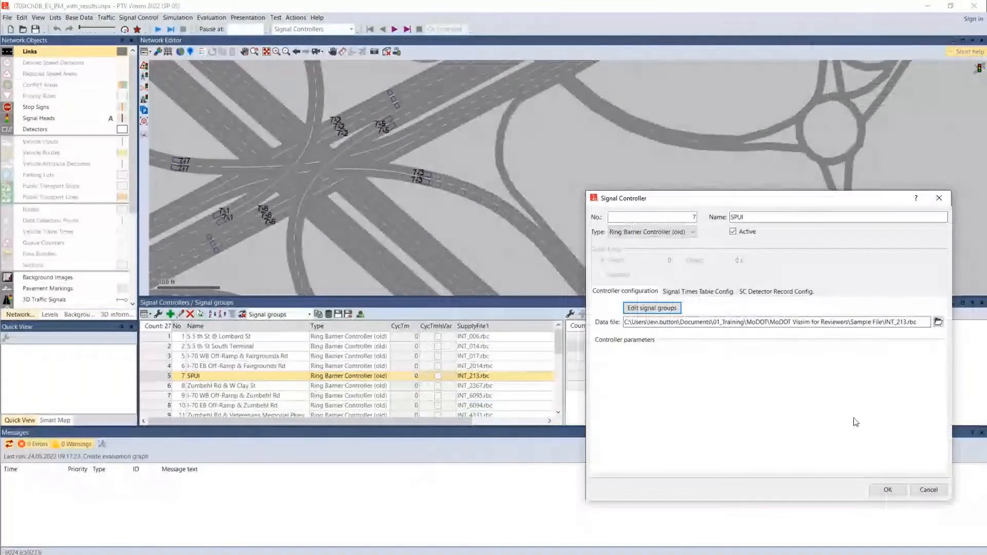
left_click(889, 490)
Open the signal groups of the Zumbehl Rd & W Clay St controller and load the saved review view settings
double_click(214, 387)
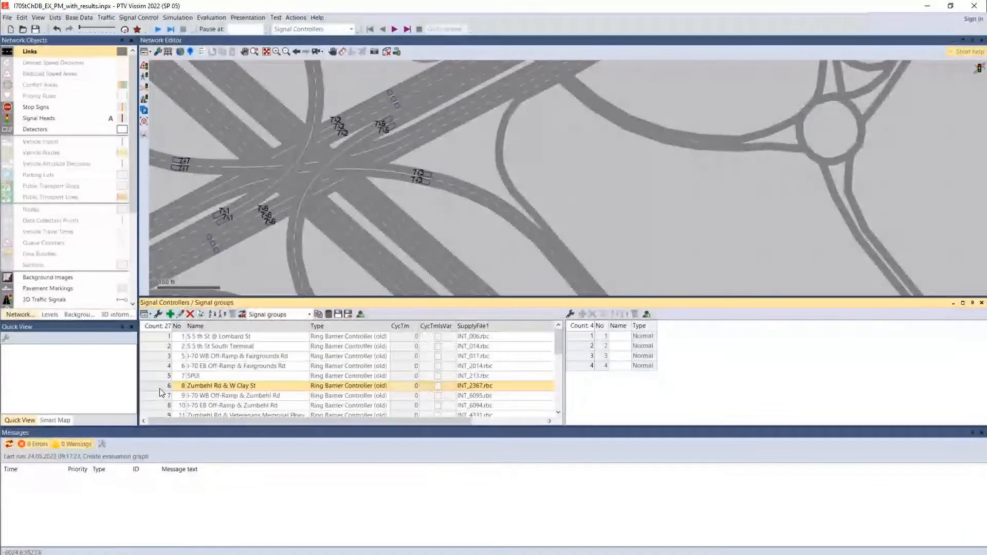
left_click(642, 306)
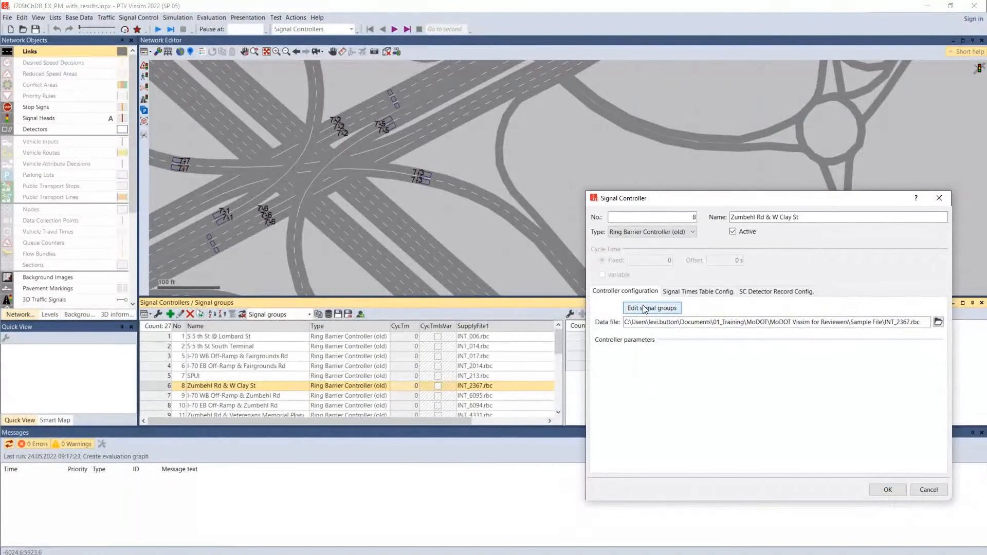
left_click(643, 307)
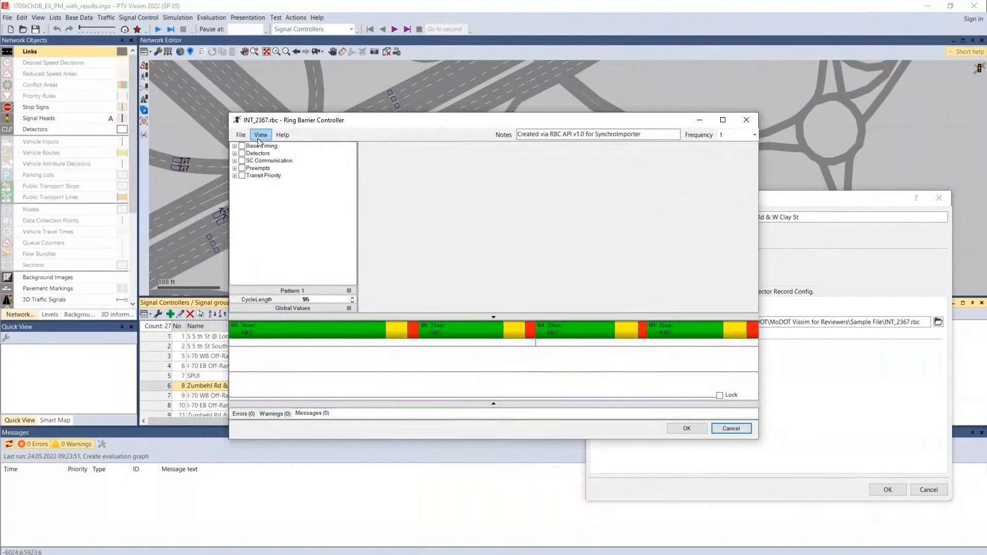
left_click(260, 135)
left_click(279, 198)
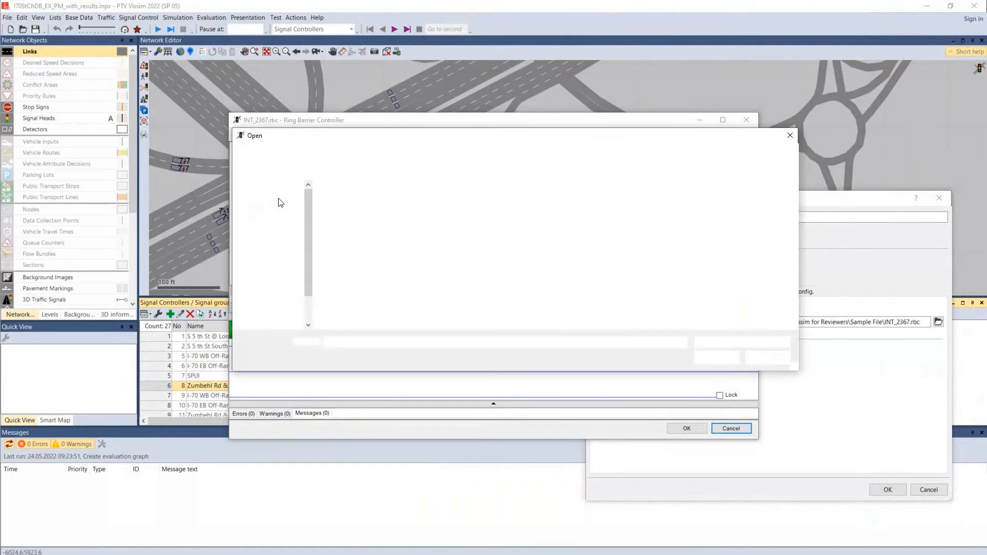
left_click(337, 249)
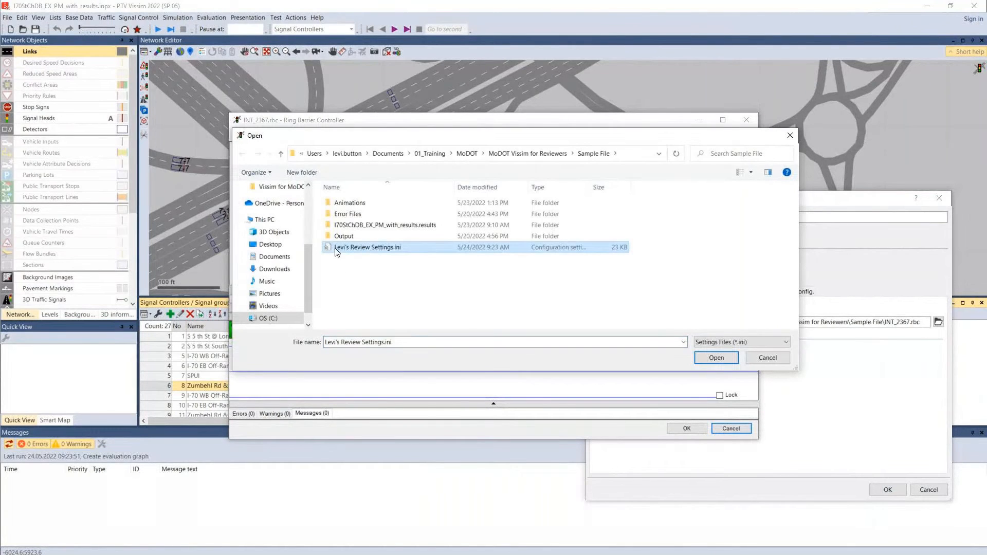
left_click(718, 359)
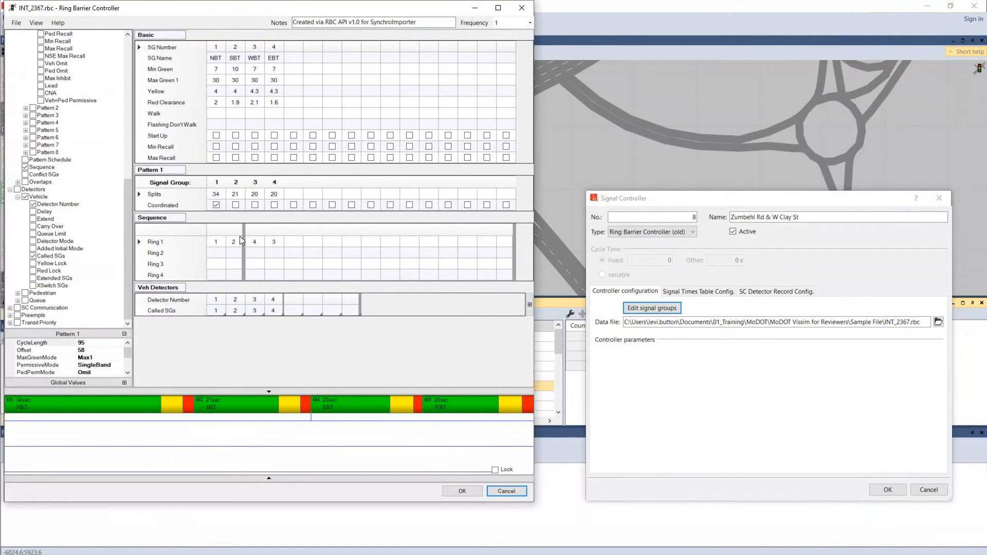
Review the Zumbehl Rd & W Clay St timing, Pattern 1, sequence and detector data, and close the controller, cancelling the signal group editor
left_click(36, 23)
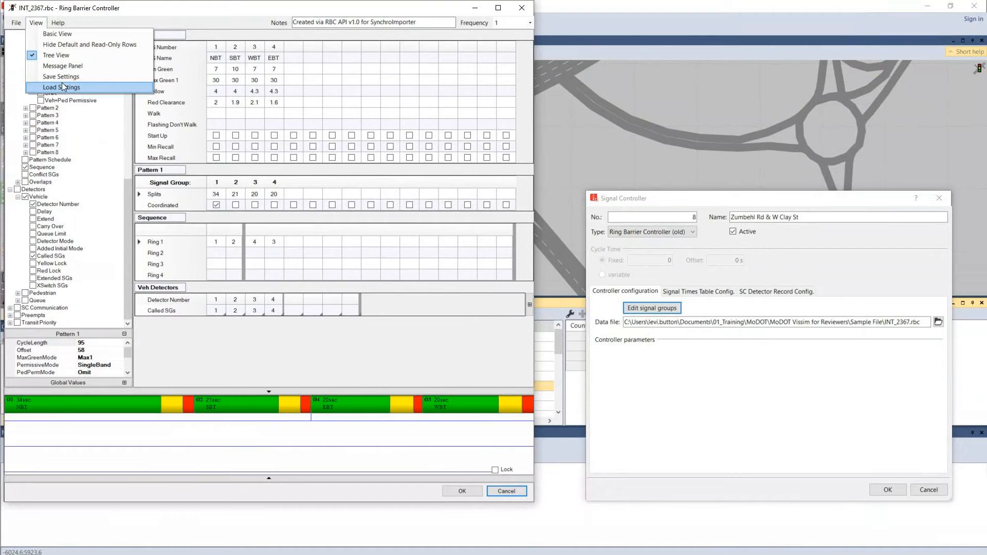
left_click(441, 15)
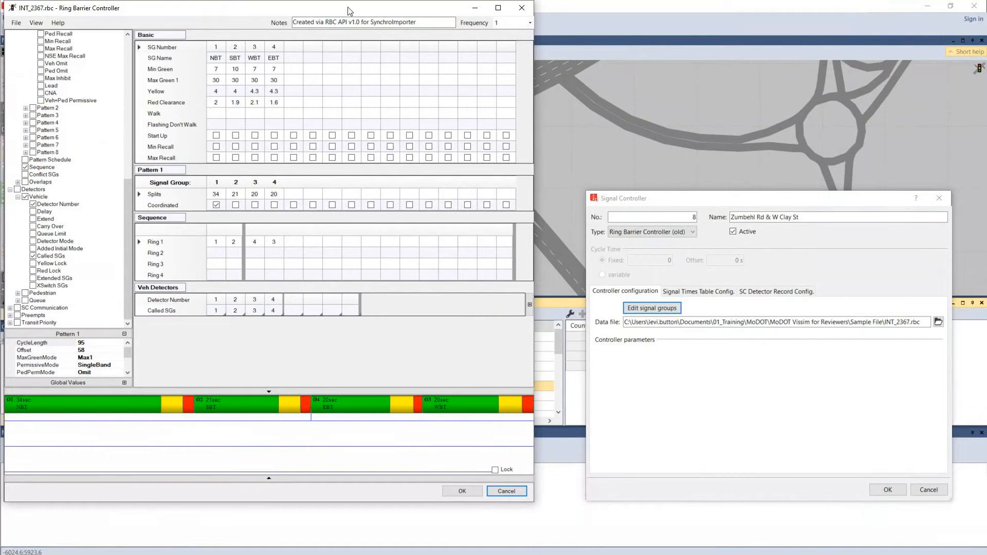
left_click_drag(439, 14, 789, 21)
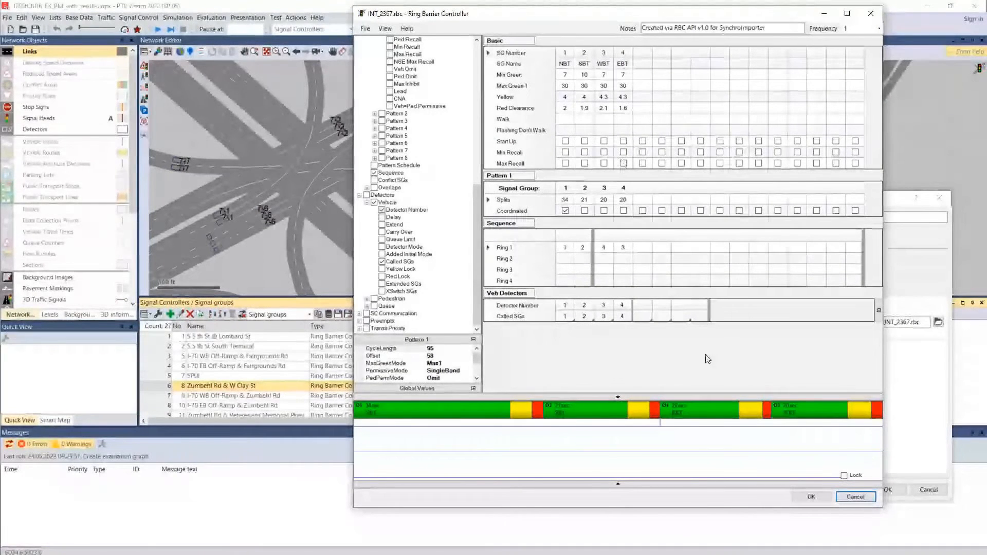
left_click(848, 497)
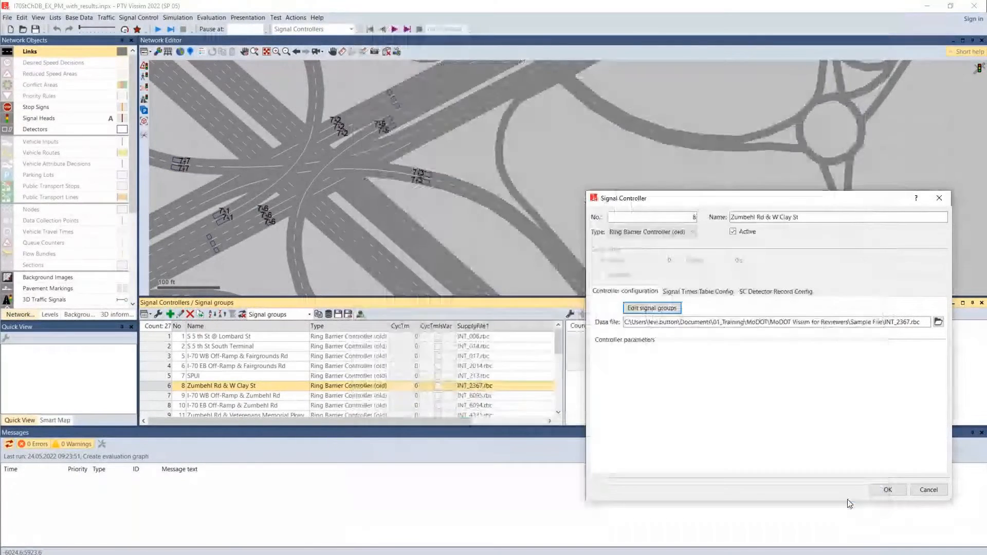
left_click(884, 491)
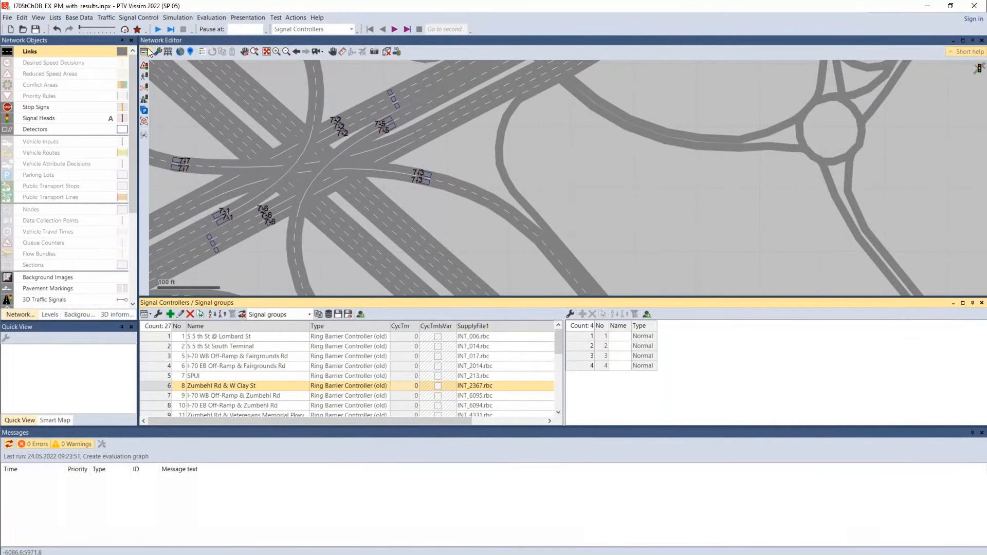
Apply the network editor layout 22-Check Ramp Meter Timing and look over the ramps beside the SPUI interchange
left_click(157, 76)
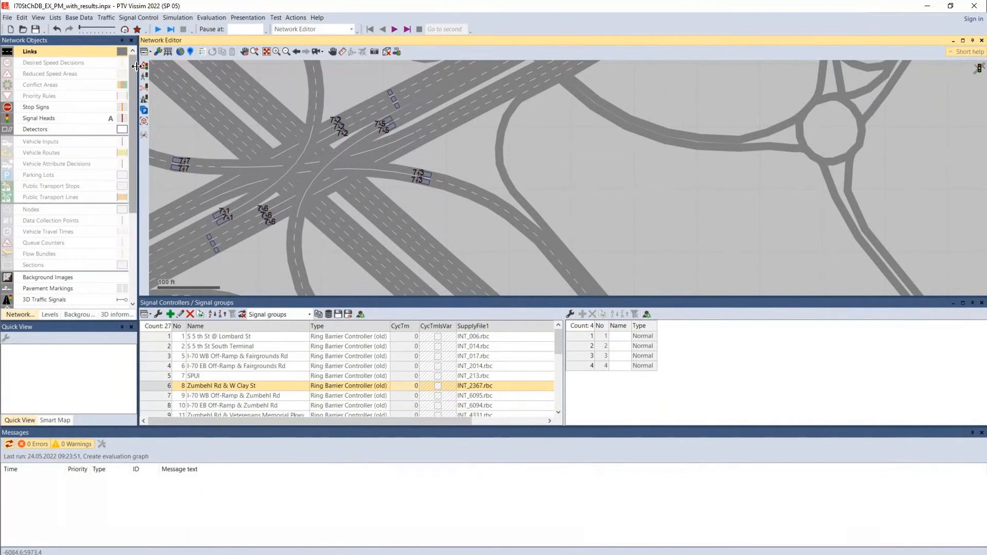
left_click(149, 51)
scroll(212, 271, "down", 5)
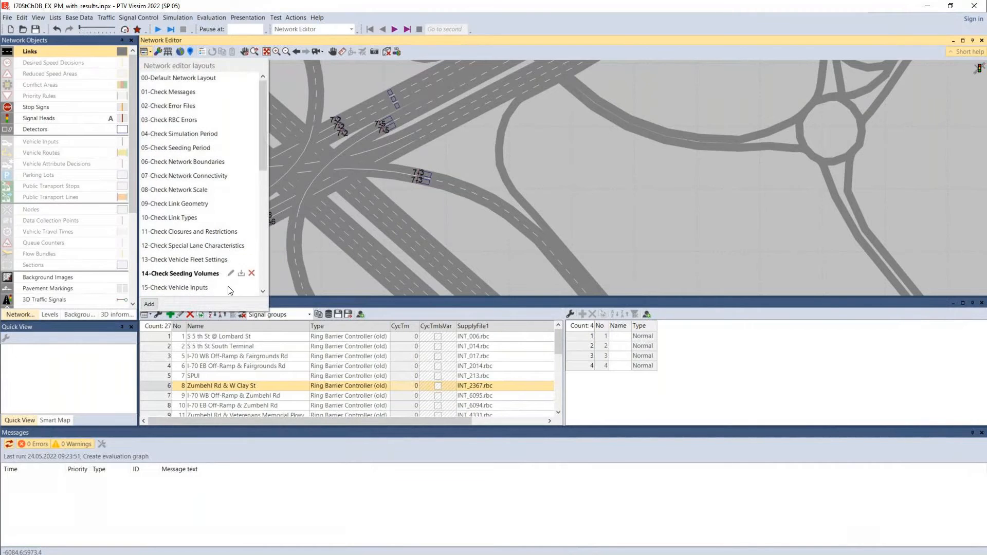
scroll(220, 280, "down", 3)
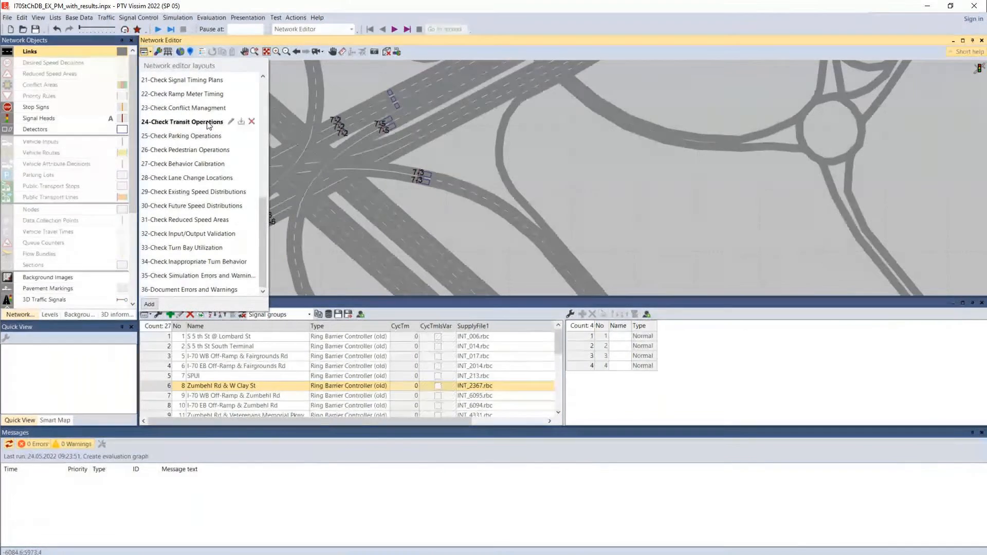
left_click(206, 94)
left_click_drag(417, 199, 440, 206)
left_click_drag(613, 248, 386, 53)
left_click_drag(519, 237, 399, 62)
left_click_drag(475, 221, 456, 174)
mouse_move(561, 351)
left_mouse_down()
mouse_move(560, 406)
mouse_move(560, 349)
left_mouse_up()
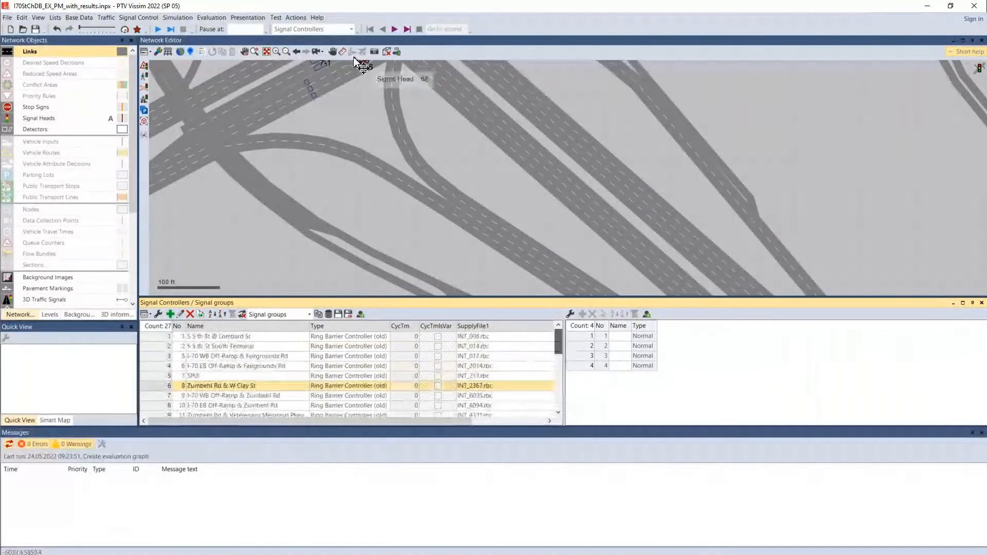
Open the Vissim training examples directory and place its File Explorer window over the model
left_click(318, 18)
mouse_move(356, 122)
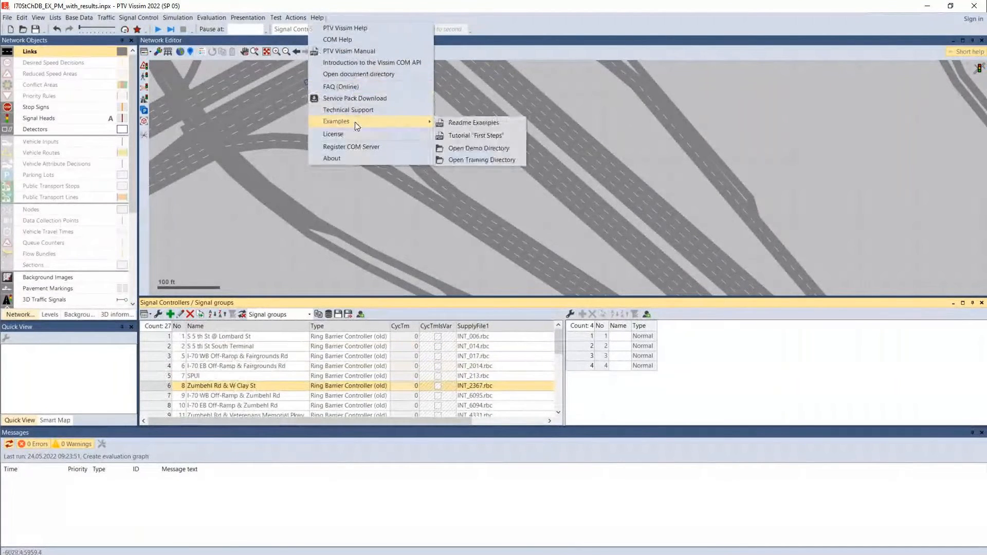
left_click(461, 160)
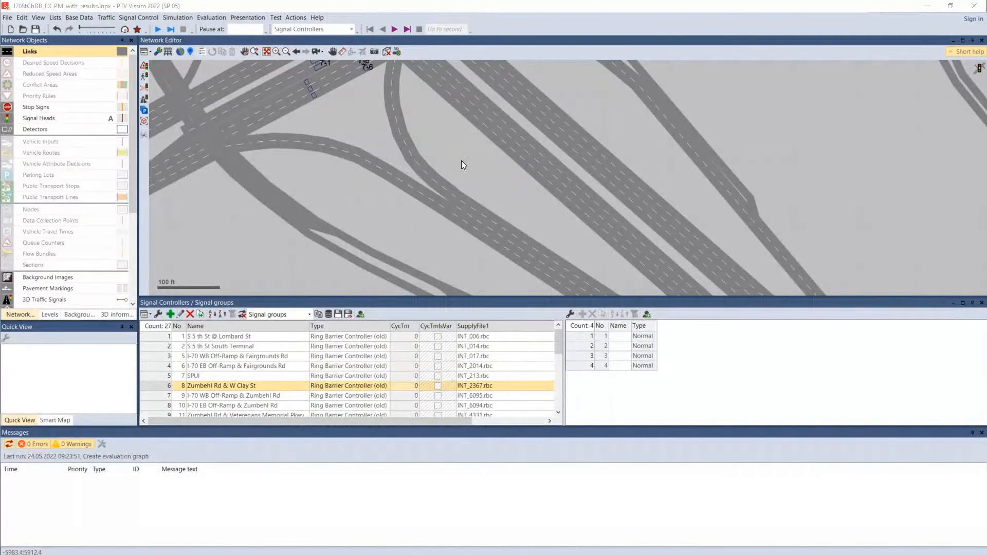
left_click_drag(985, 216, 315, 52)
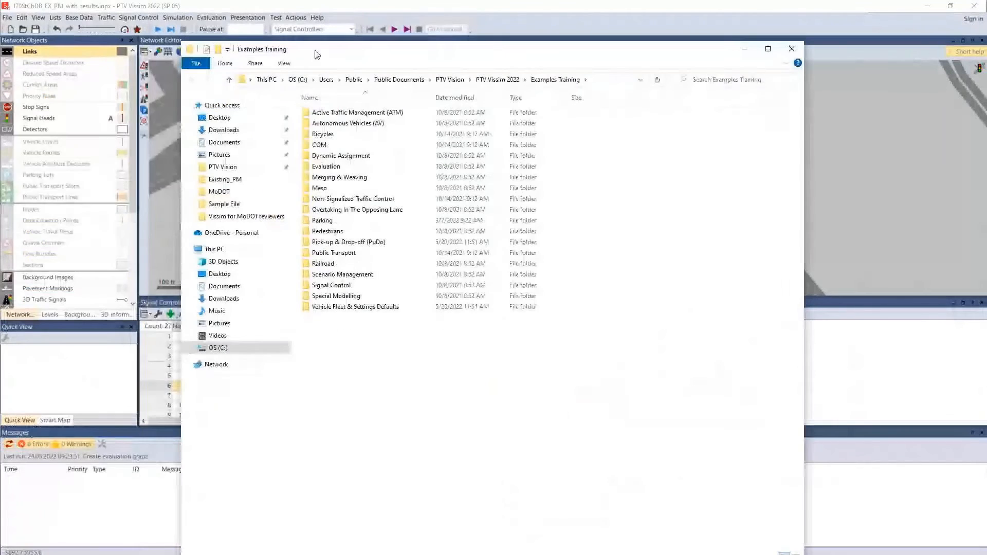
Open Ramp Metering 1-lane Built-In.inpx from the Ramp Metering 1-lane.Built-In folder of the Active Traffic Management (ATM) examples
double_click(344, 117)
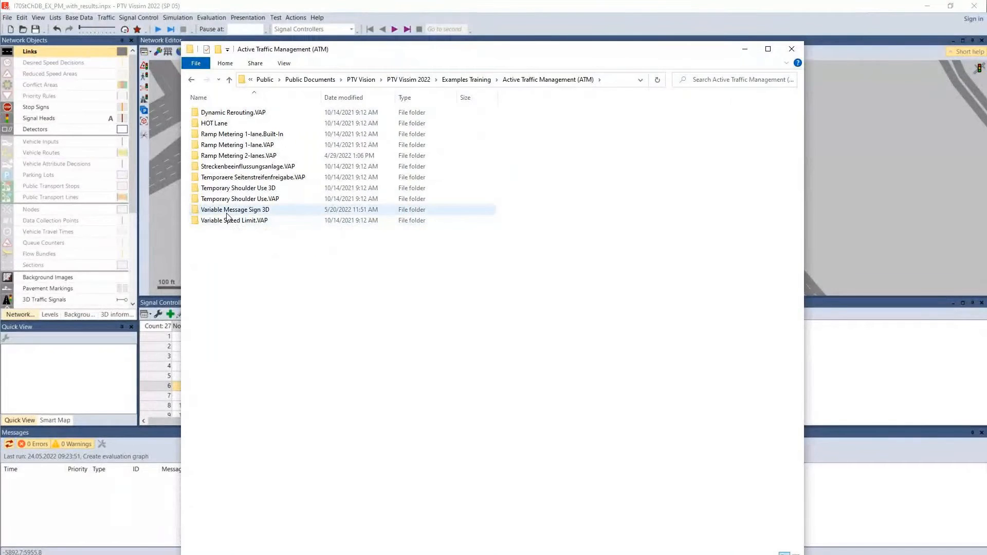
left_click(232, 135)
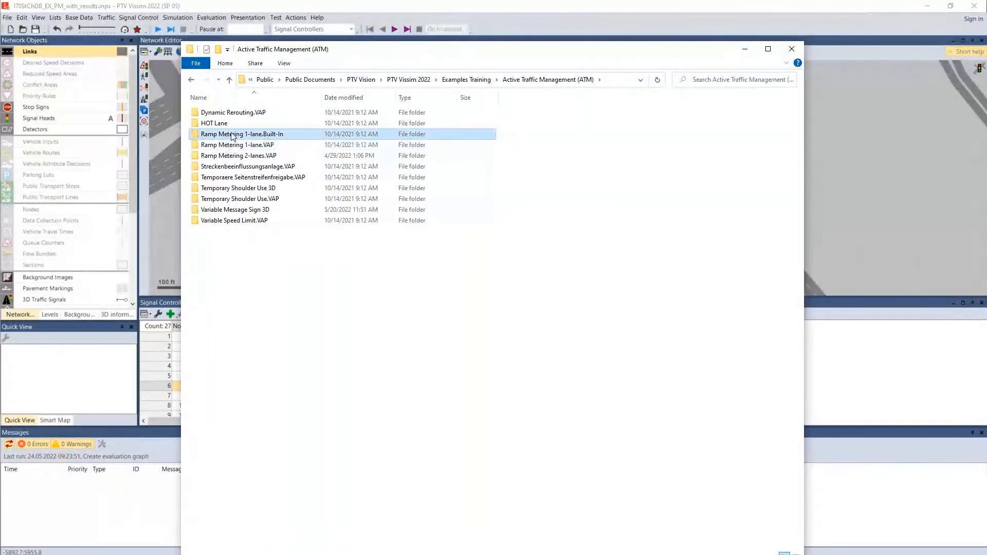
double_click(231, 135)
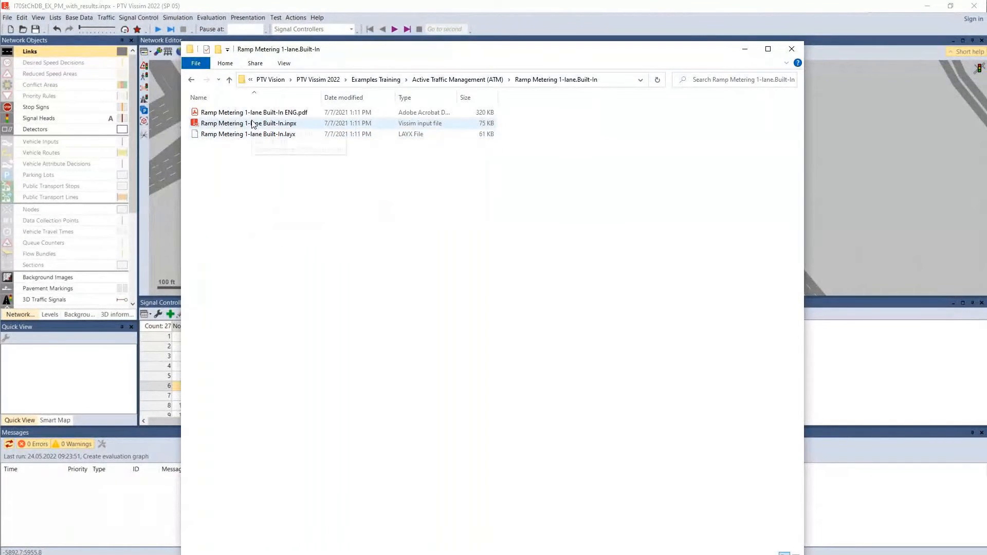
double_click(253, 124)
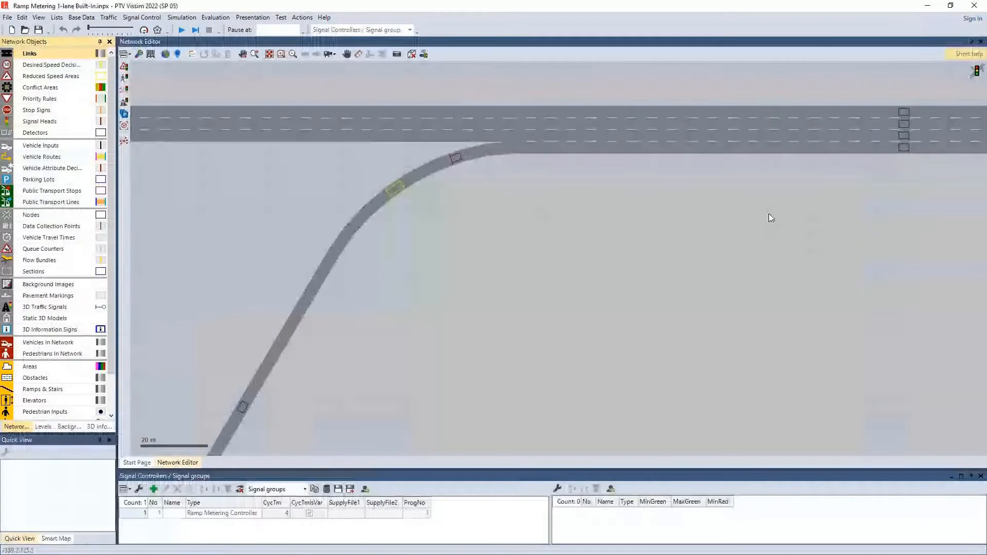
Create a ramp metering facility with its stop line on the on-ramp curve and freeway detectors just past the merge, keeping the default settings
scroll(384, 365, "down", 5)
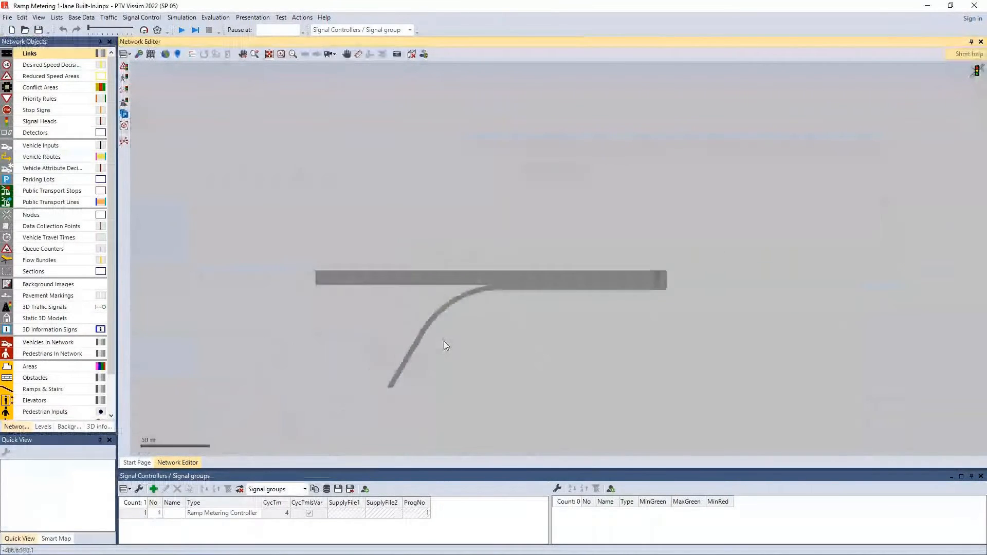
scroll(446, 345, "down", 1)
left_click(531, 295)
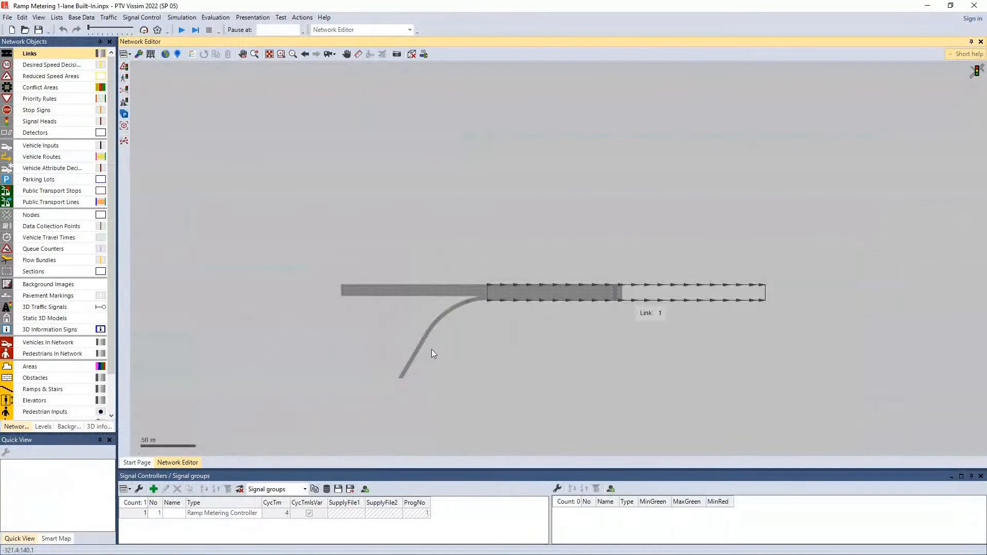
left_click_drag(495, 329, 528, 235)
scroll(520, 226, "up", 1)
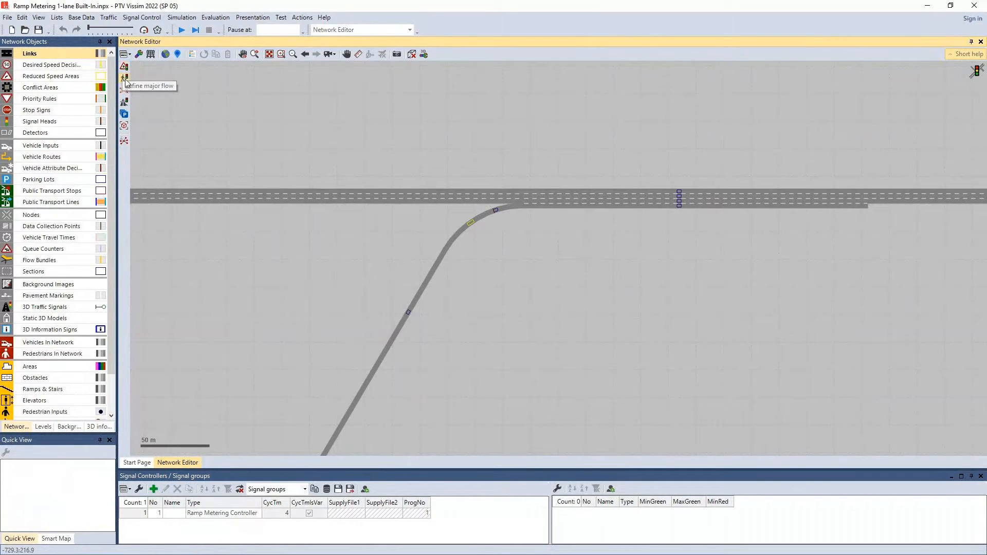
left_click(124, 106)
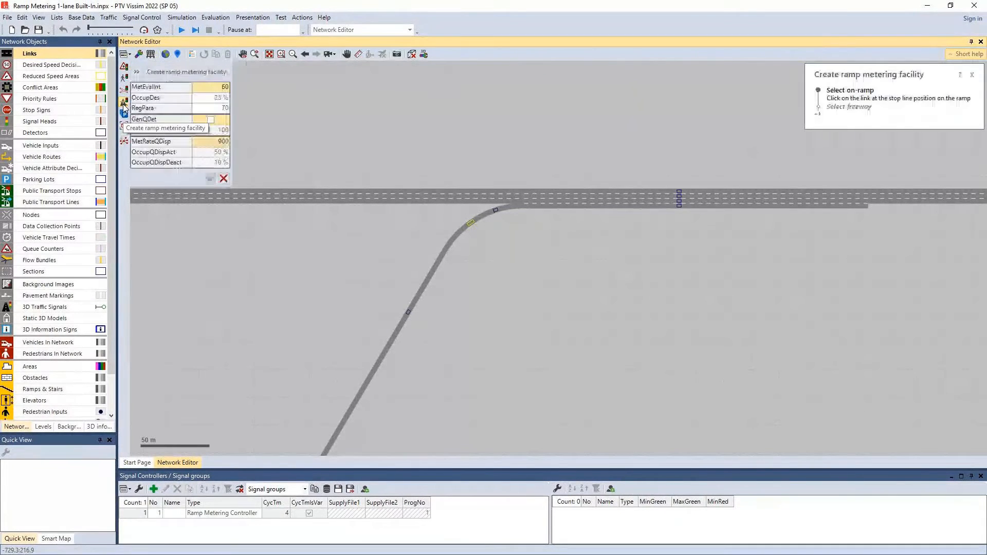
left_click(460, 241)
left_click(559, 202)
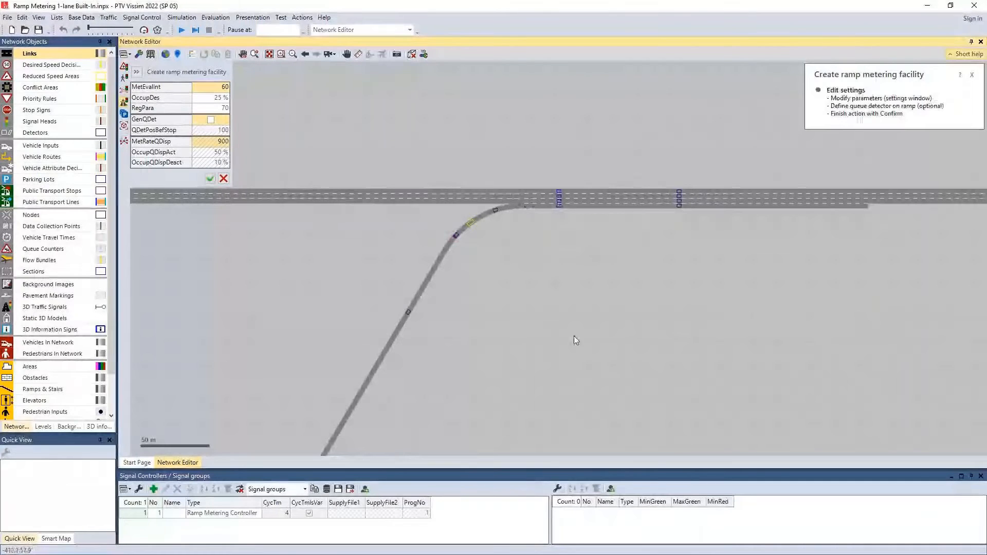
left_click(210, 179)
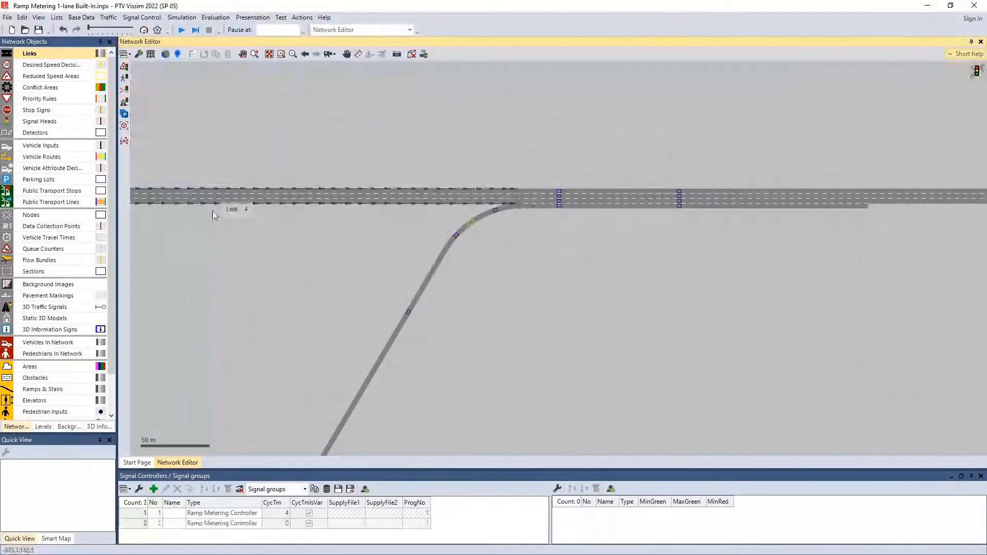
Delete signal controller 2 from the signal controllers list
left_click(221, 523)
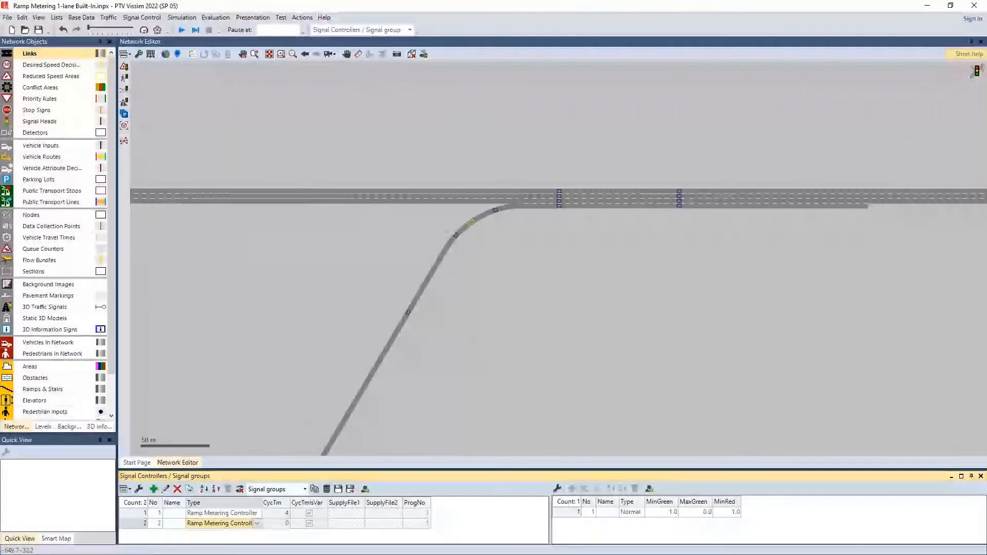
left_click(132, 524)
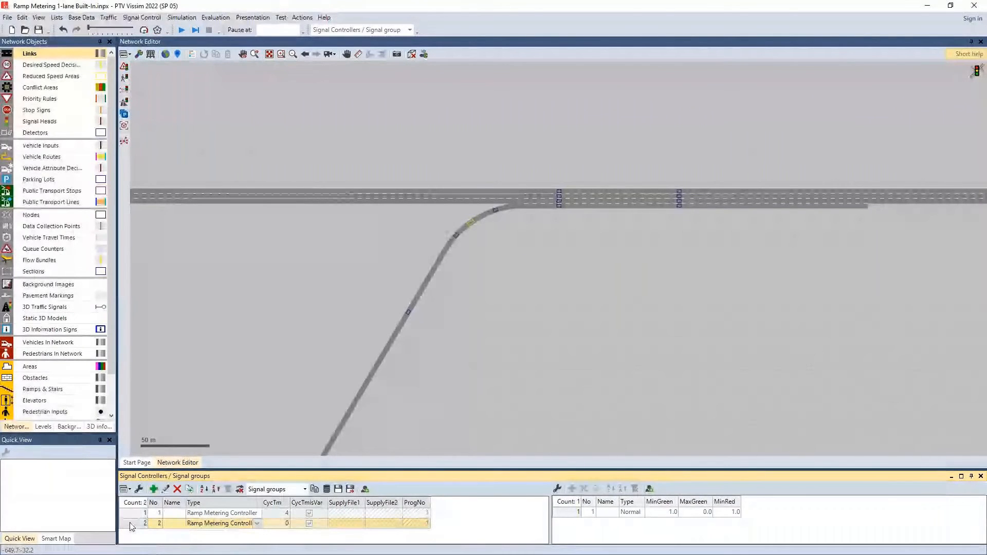
key("Delete")
left_click(573, 320)
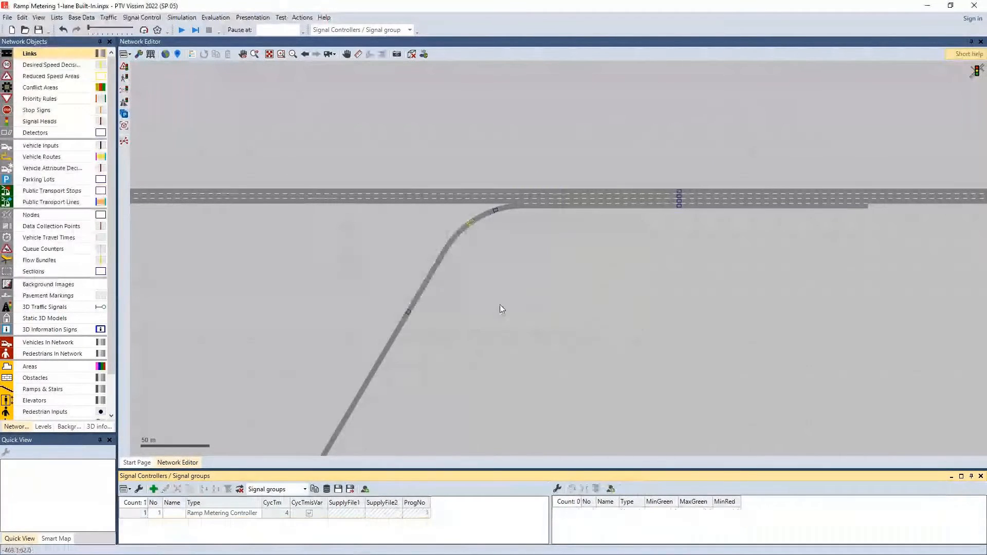
Enlarge the signal controllers list and bring the on-ramp into view above it
scroll(515, 241, "up", 1)
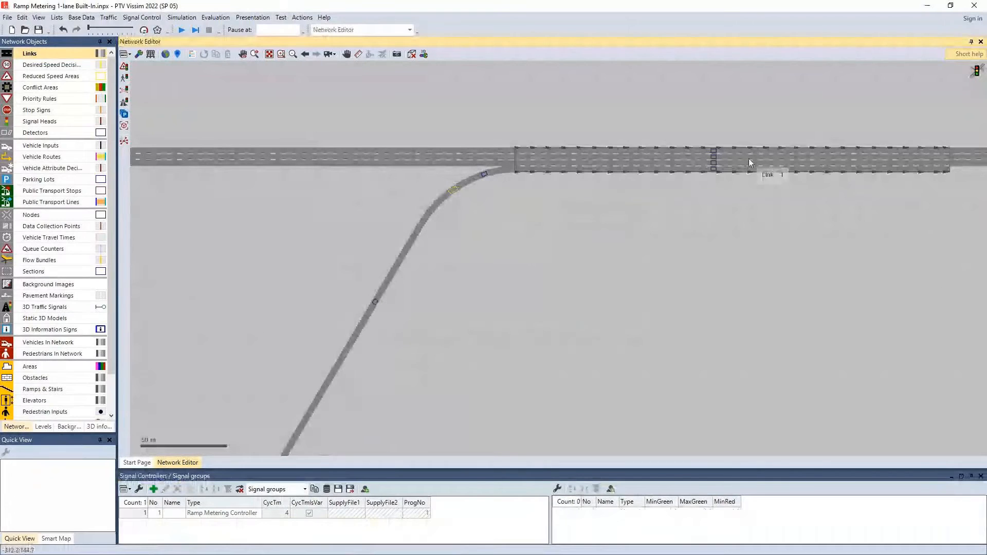
left_click_drag(175, 472, 247, 286)
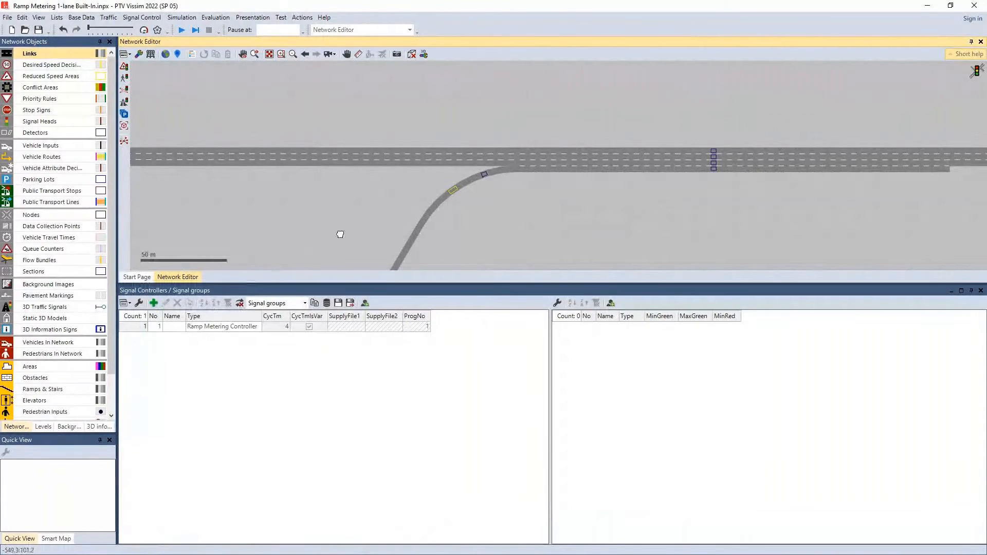
left_click_drag(334, 238, 377, 163)
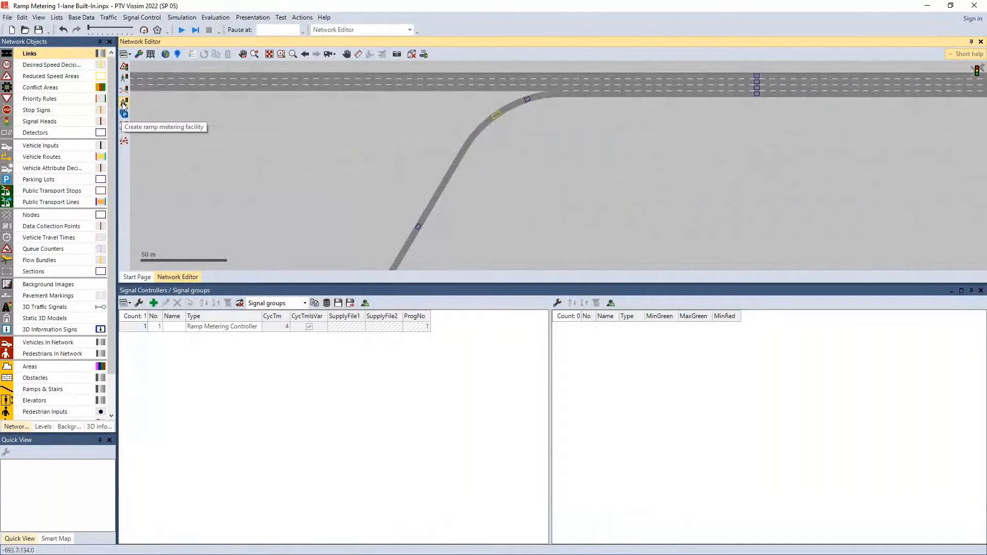
Open ramp metering controller 1, widen its dialog to review the signal group's minimum green and red times, and close it
left_click(132, 327)
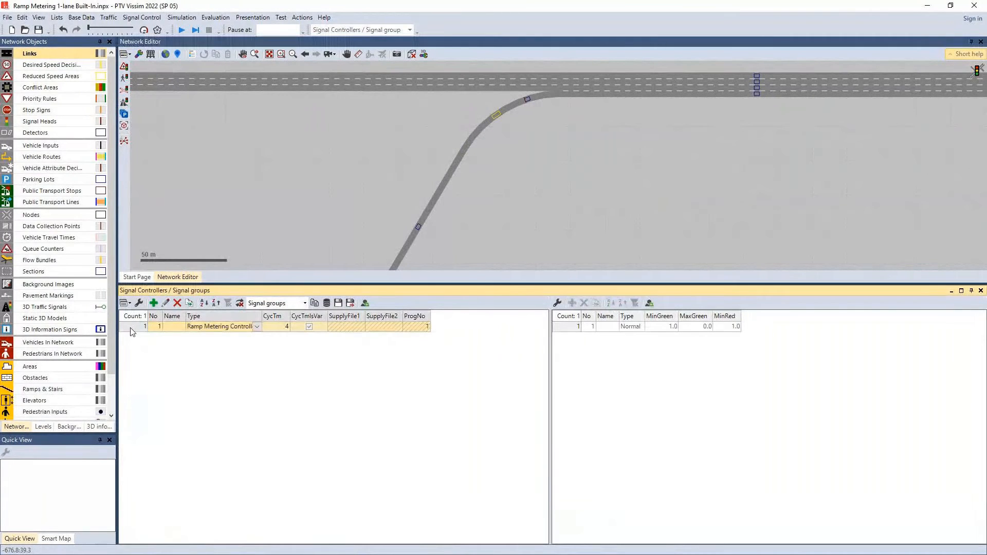
double_click(131, 329)
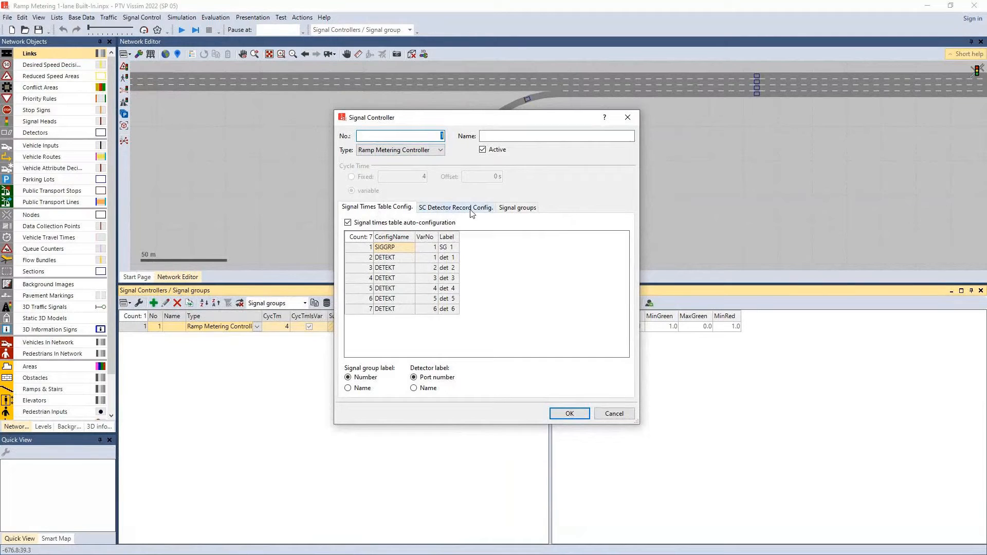
left_click(521, 210)
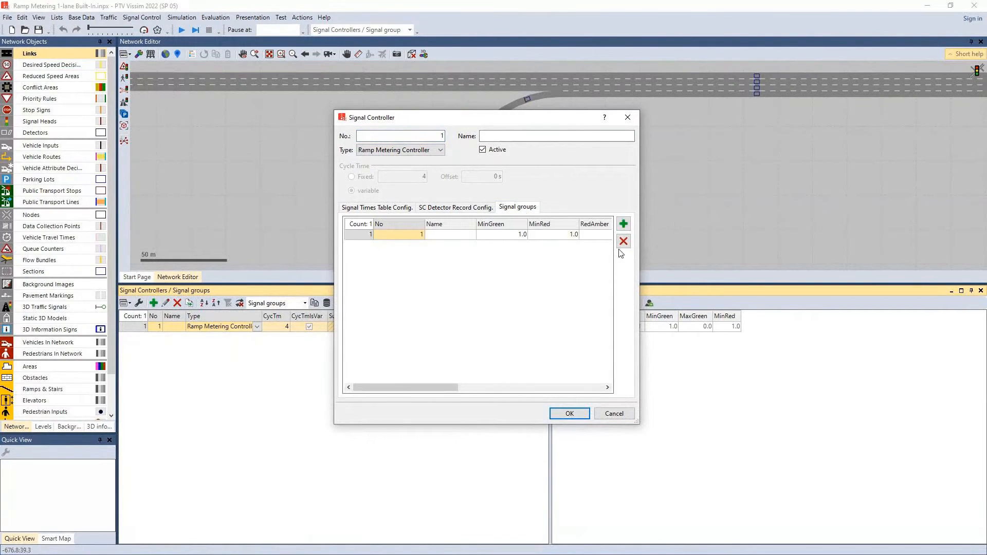
left_click_drag(640, 266, 830, 265)
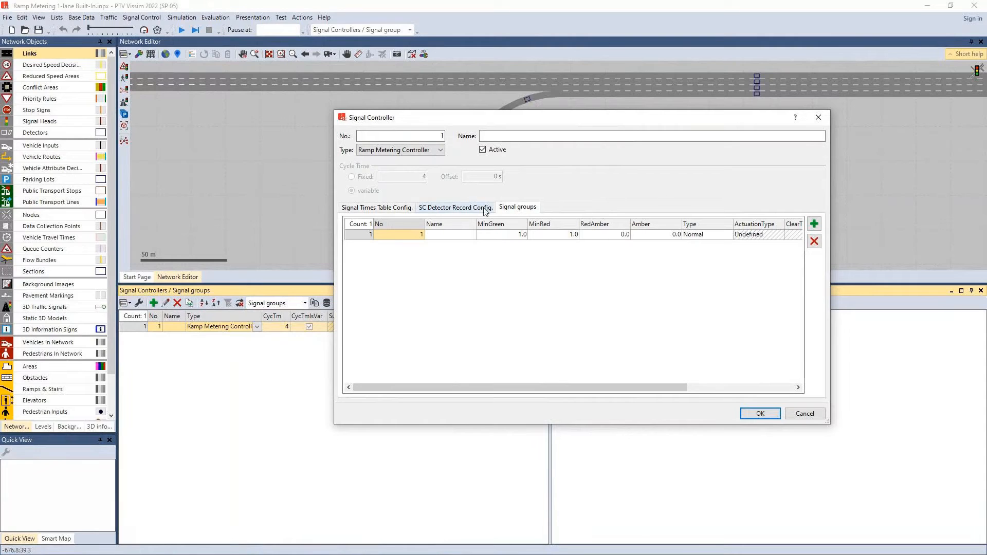
left_click(504, 236)
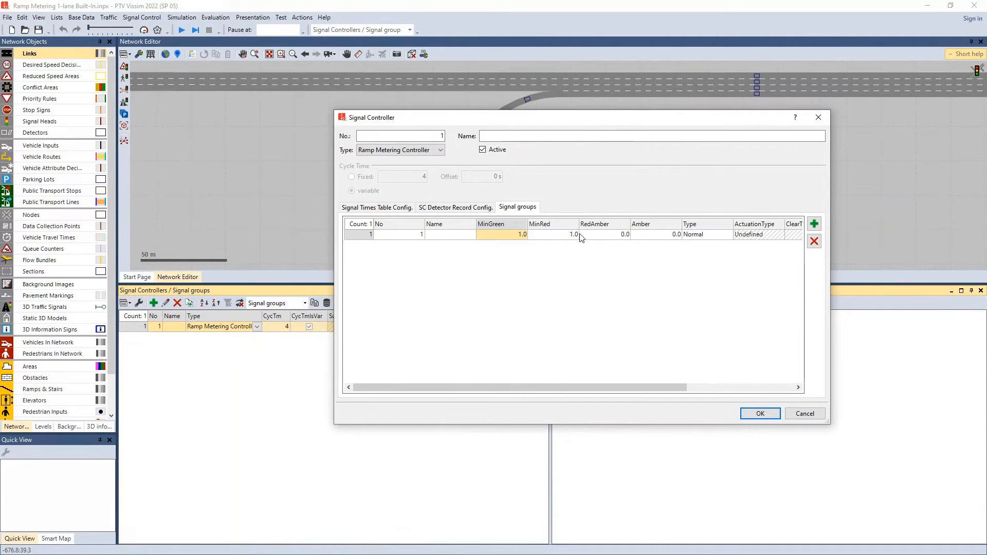
left_click(581, 237)
left_click(574, 238)
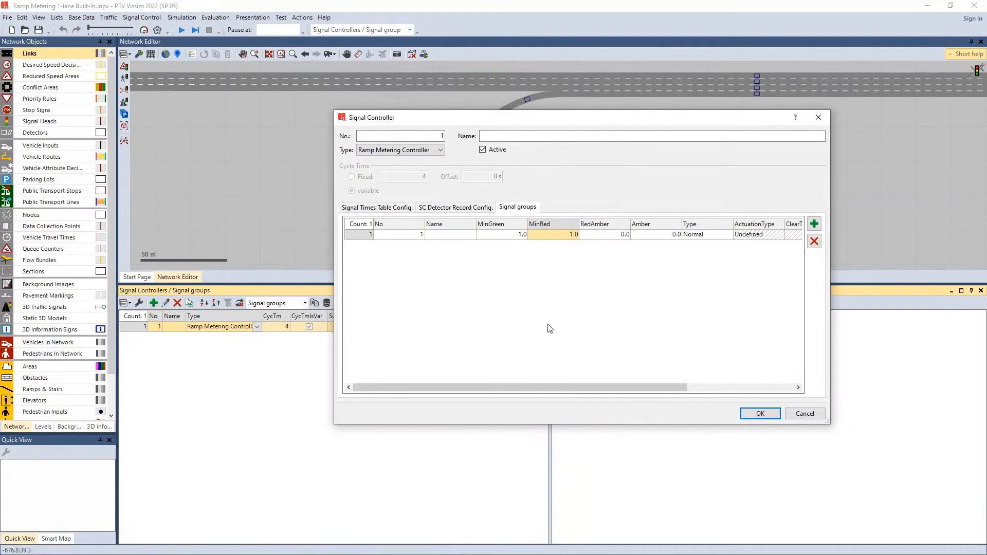
left_click(760, 414)
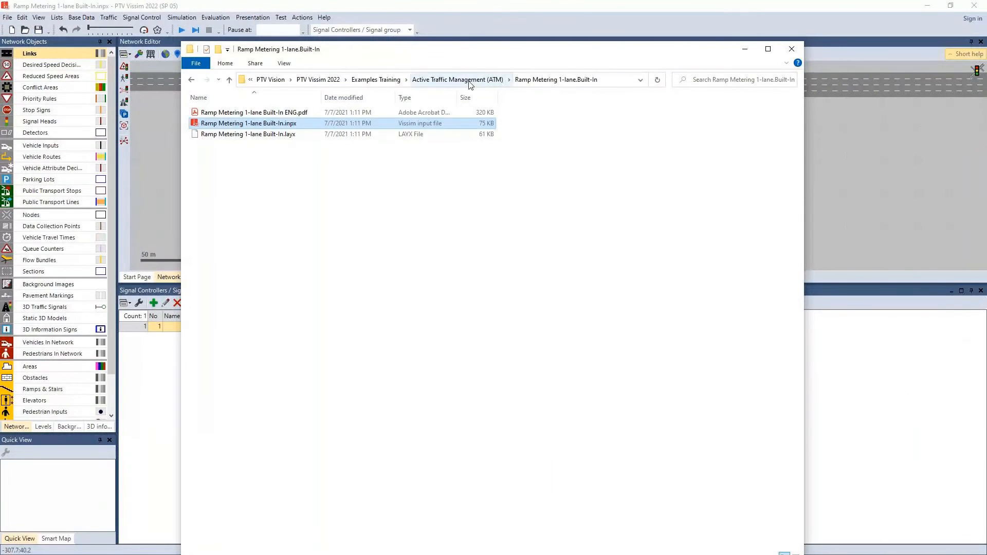
Open Ramp Metering 2-lanes.inpx from the Ramp Metering 2-lanes.VAP folder of the Active Traffic Management (ATM) examples
left_click(469, 81)
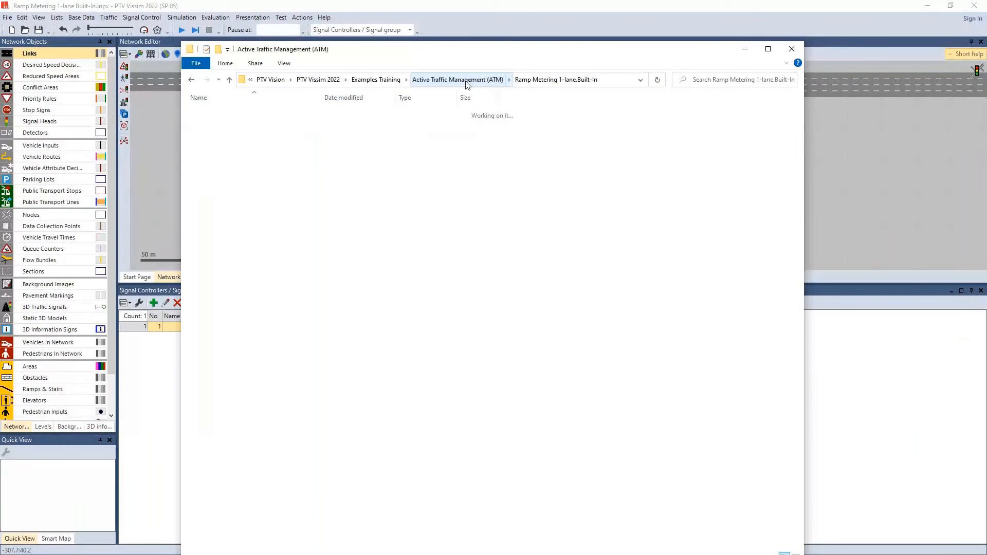
double_click(256, 157)
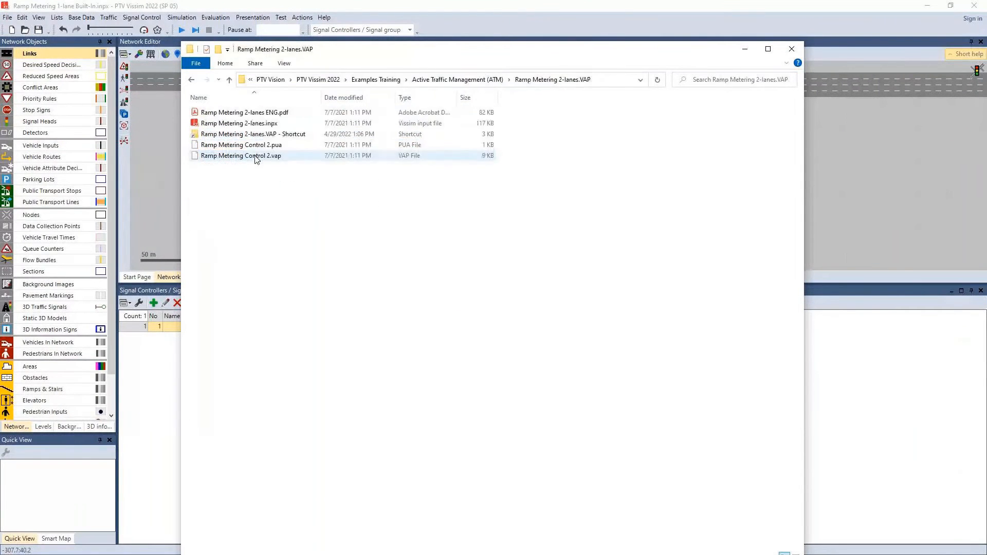
left_click_drag(221, 123, 886, 165)
left_click(513, 291)
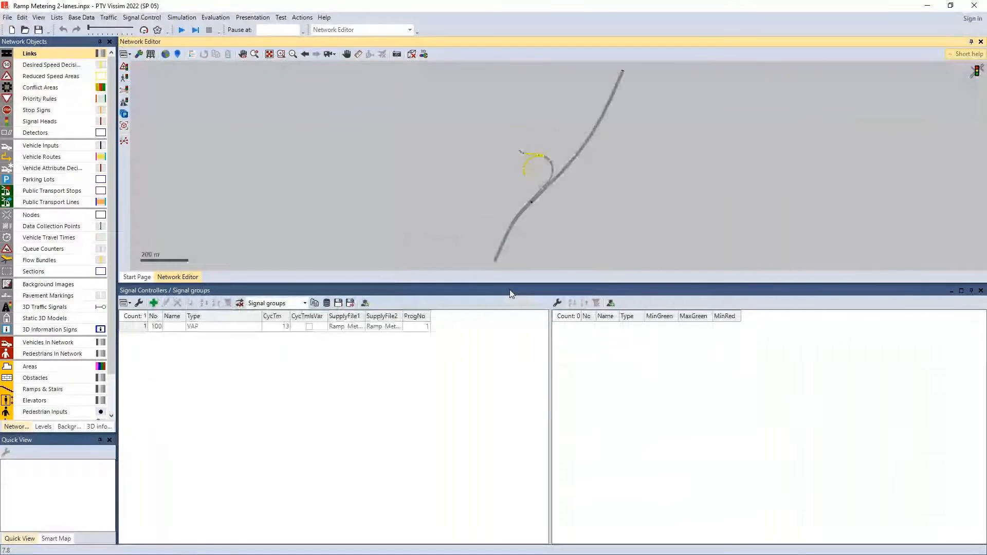
Look over the two-lane ramp and review the program, logic and interstages files of VAP controller 100, closing it without changes
left_click(191, 327)
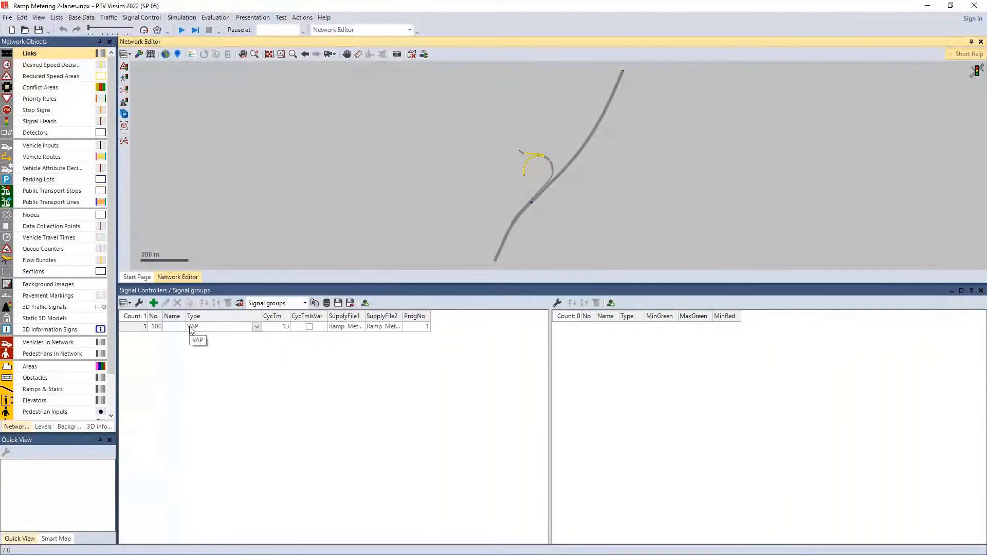
scroll(515, 184, "up", 6)
scroll(610, 131, "up", 8)
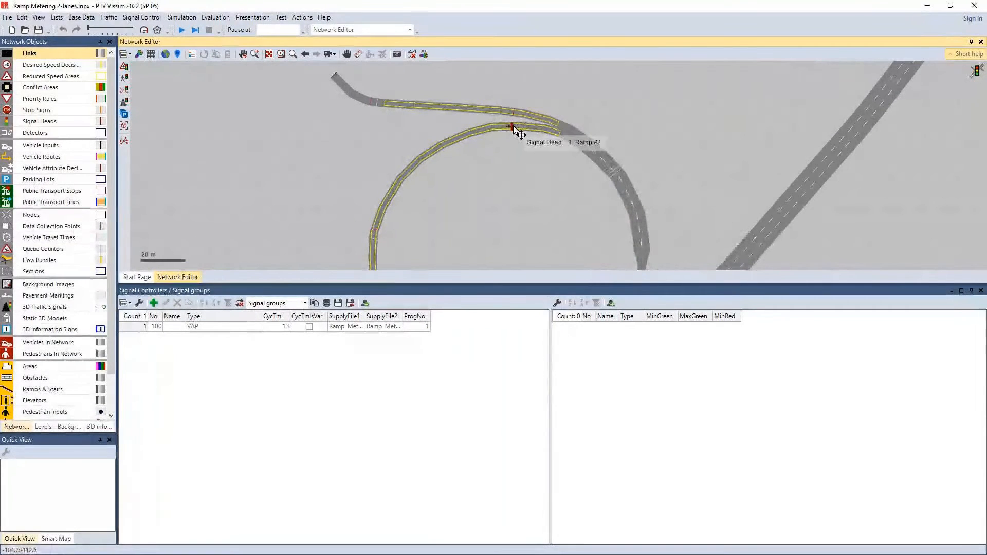
left_click(126, 328)
double_click(128, 331)
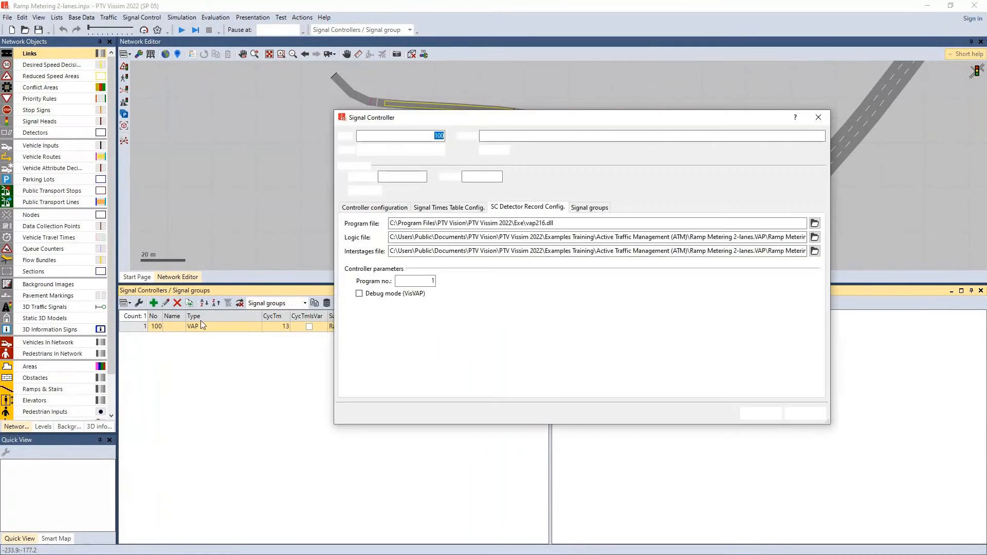
left_click(374, 207)
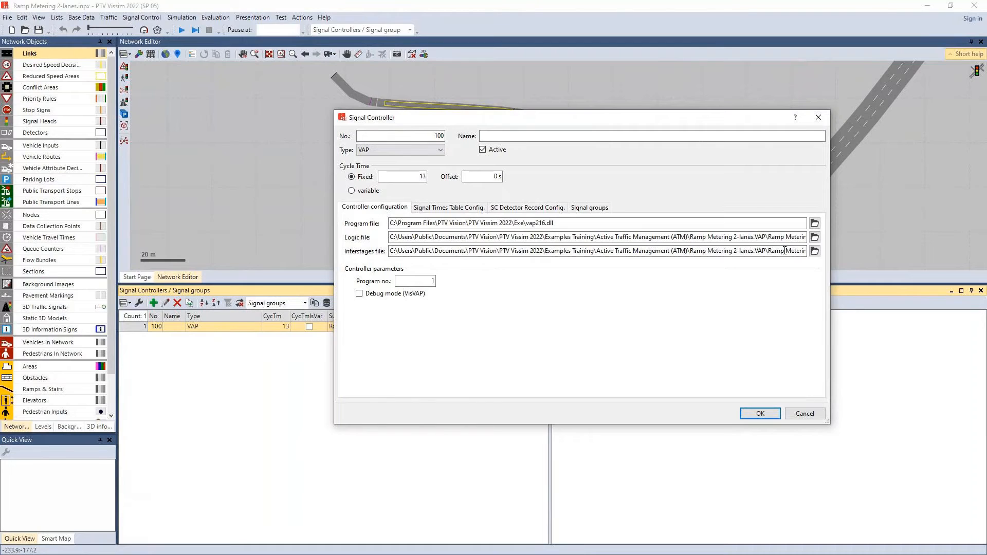
left_click(811, 413)
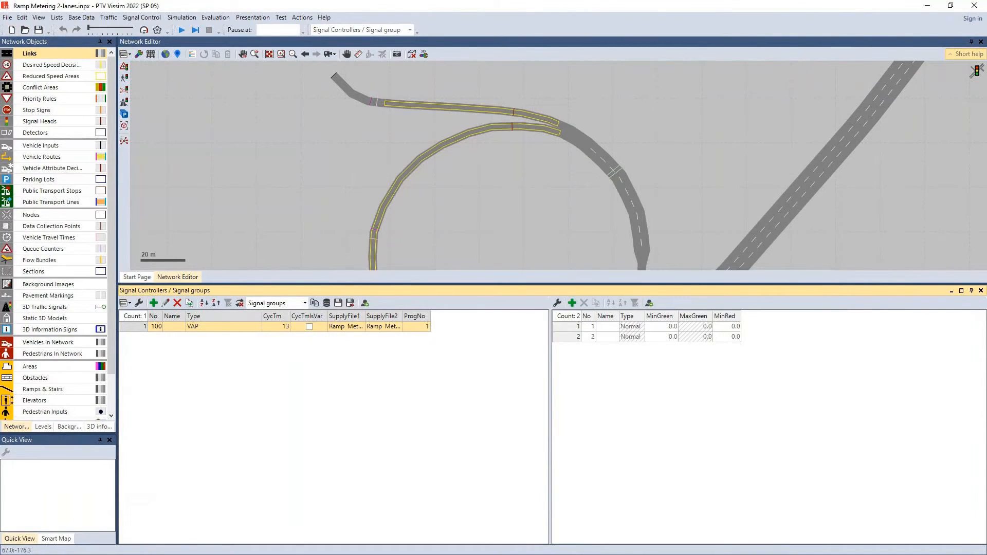
Switch to File Explorer, open Ramp Metering Control 2.vap in Notepad++ and read through its constants, rate codes and cycle length logic
key("alt+Tab")
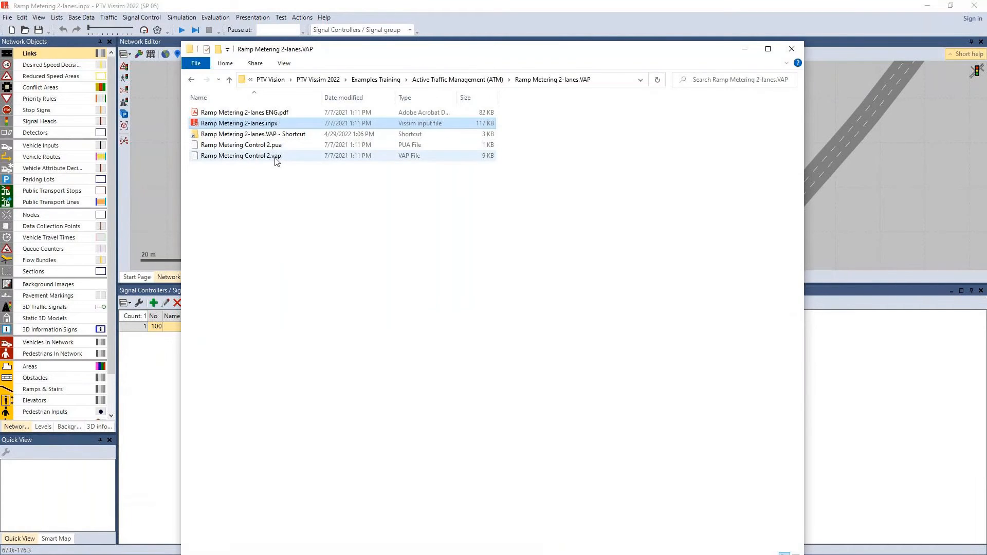
left_click(277, 161)
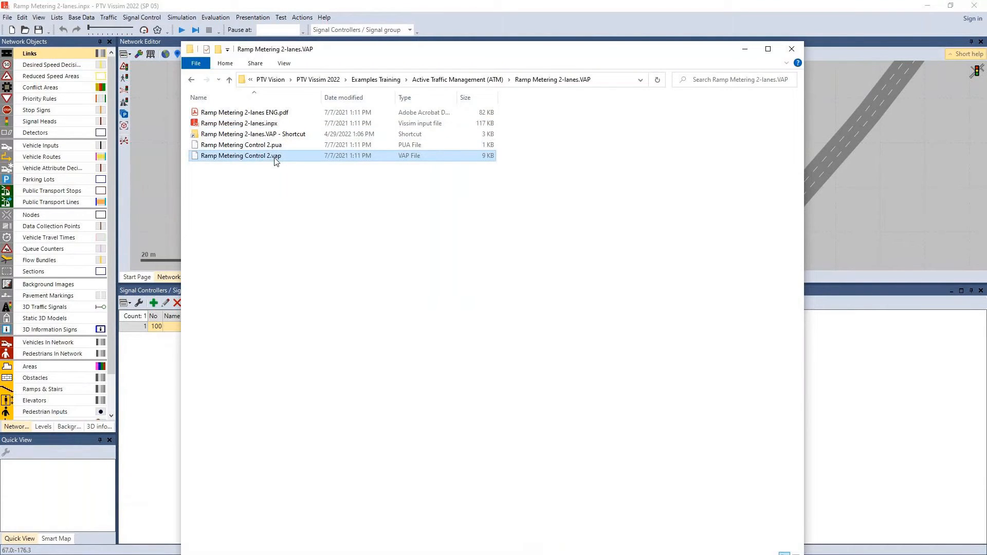
right_click(276, 161)
left_click(319, 200)
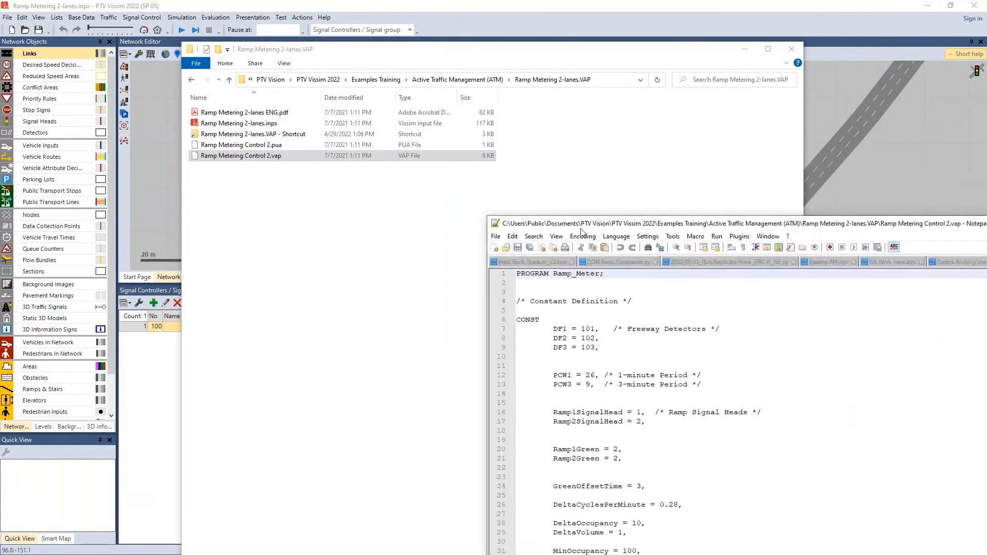
scroll(283, 163, "down", 11)
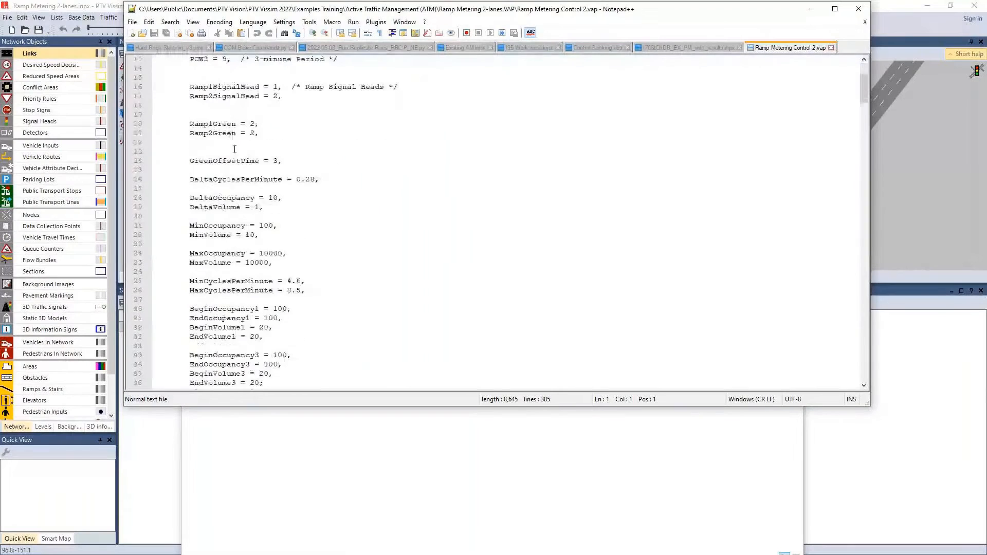
scroll(243, 164, "down", 12)
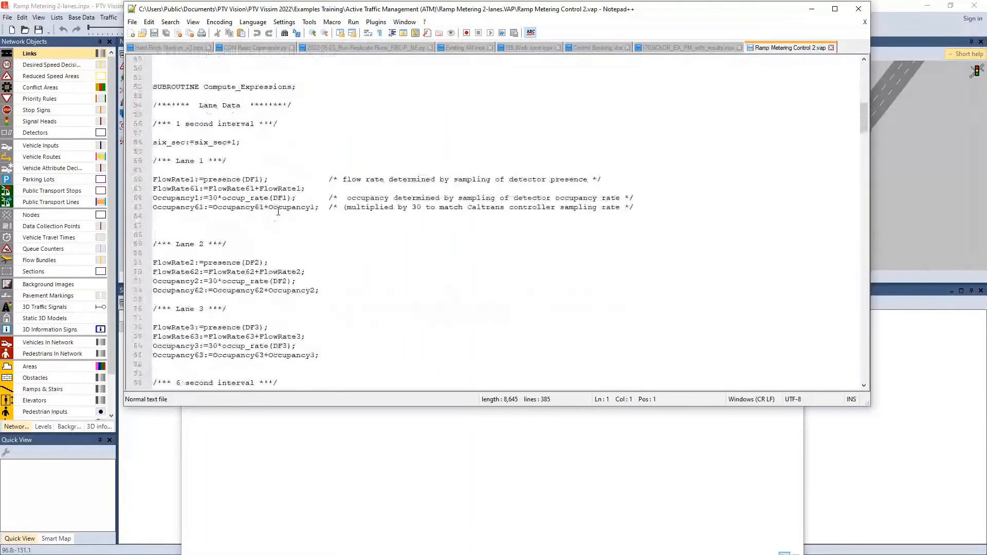
scroll(236, 212, "down", 12)
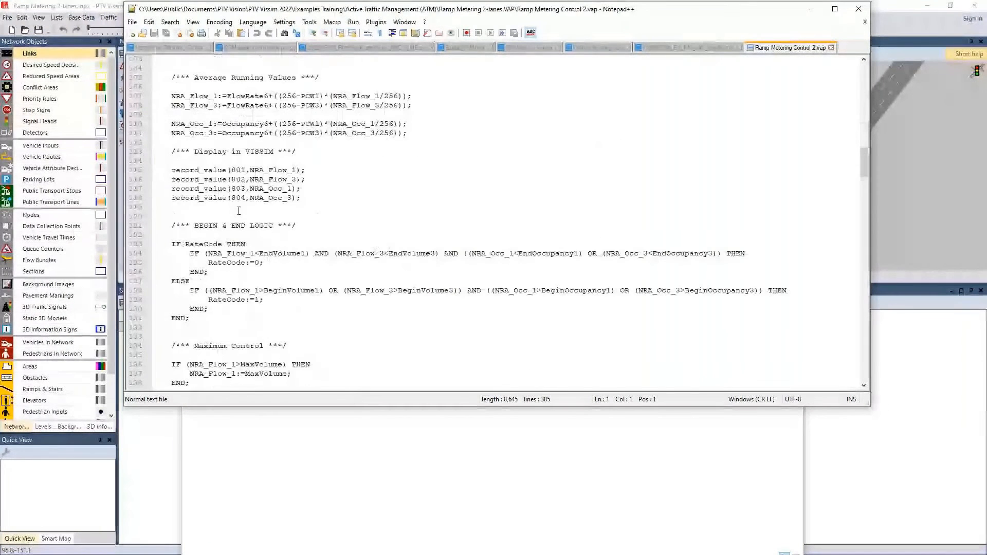
scroll(239, 211, "down", 10)
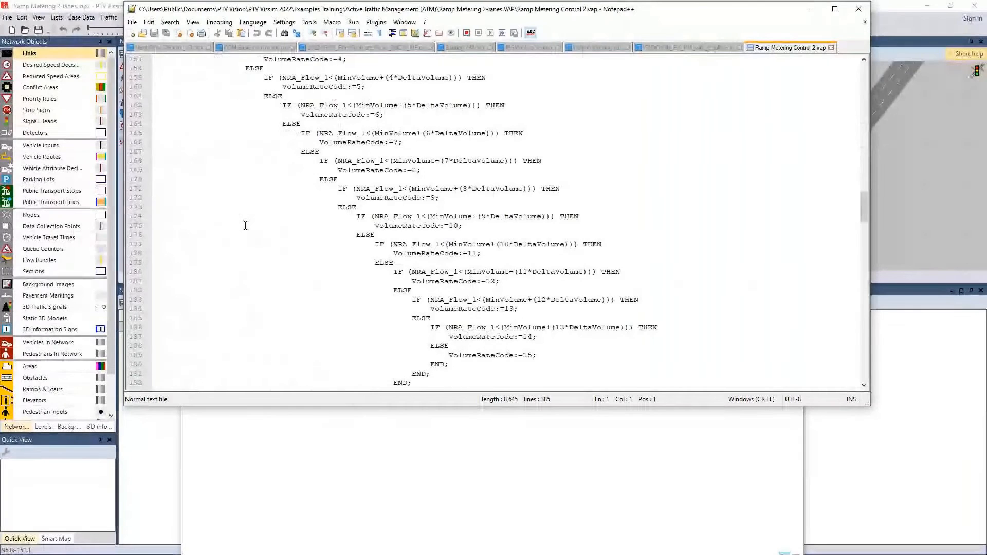
scroll(245, 225, "down", 7)
scroll(246, 225, "down", 14)
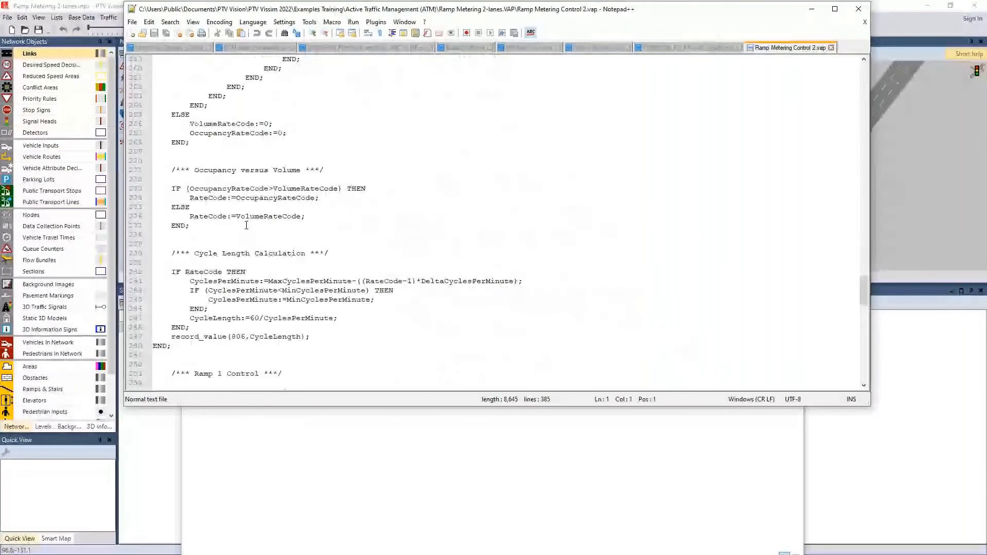
Review the nested occupancy rate code conditions in the VAP script, and close Notepad++ and the File Explorer window
scroll(246, 225, "up", 13)
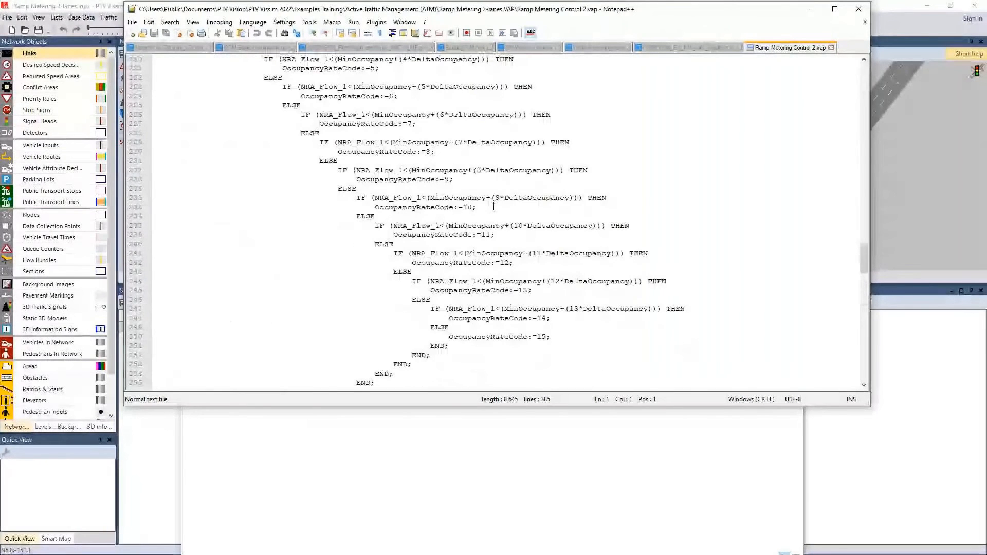
left_click(859, 8)
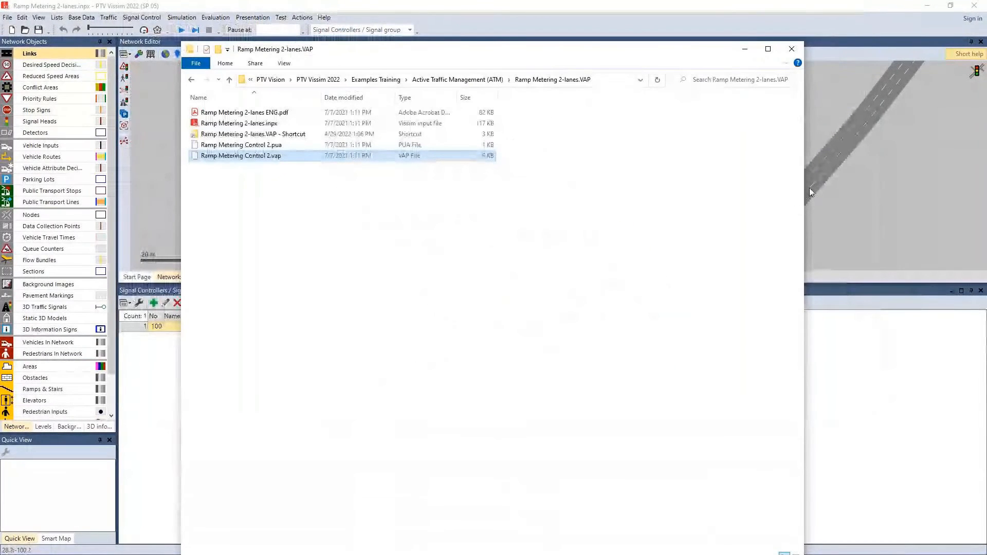
left_click(792, 49)
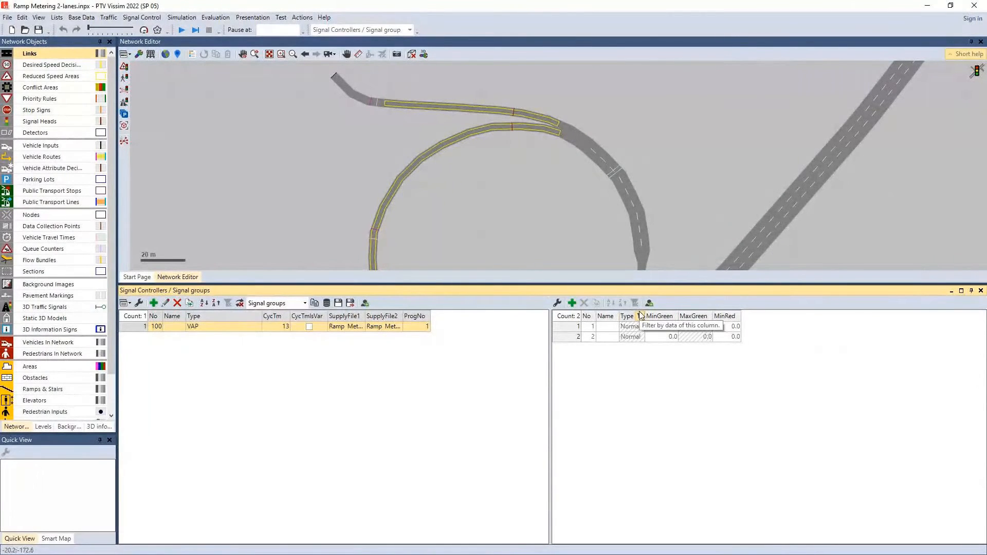
Look through the controller types available for controller 100, leave it as VAP, and switch back to the I-70 model
left_click(203, 329)
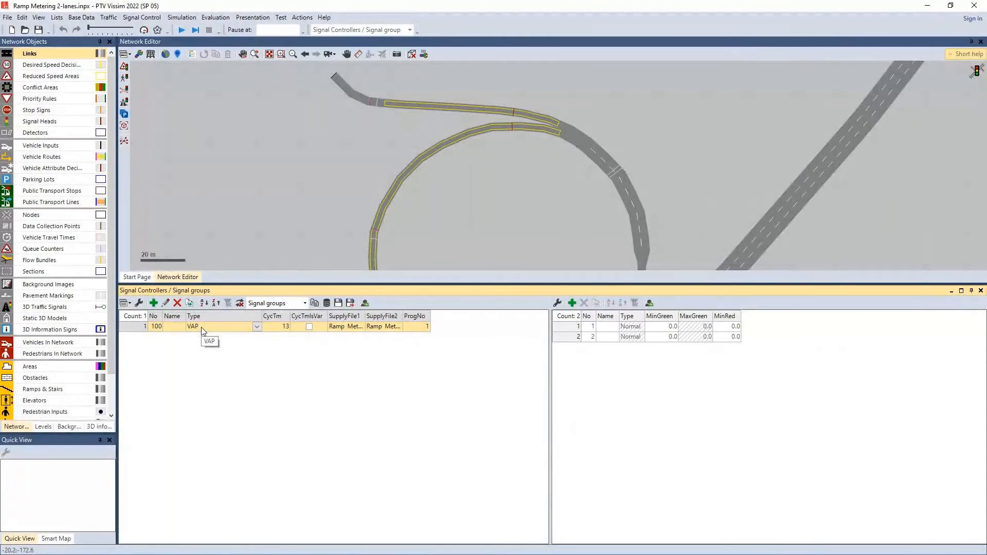
left_click(256, 327)
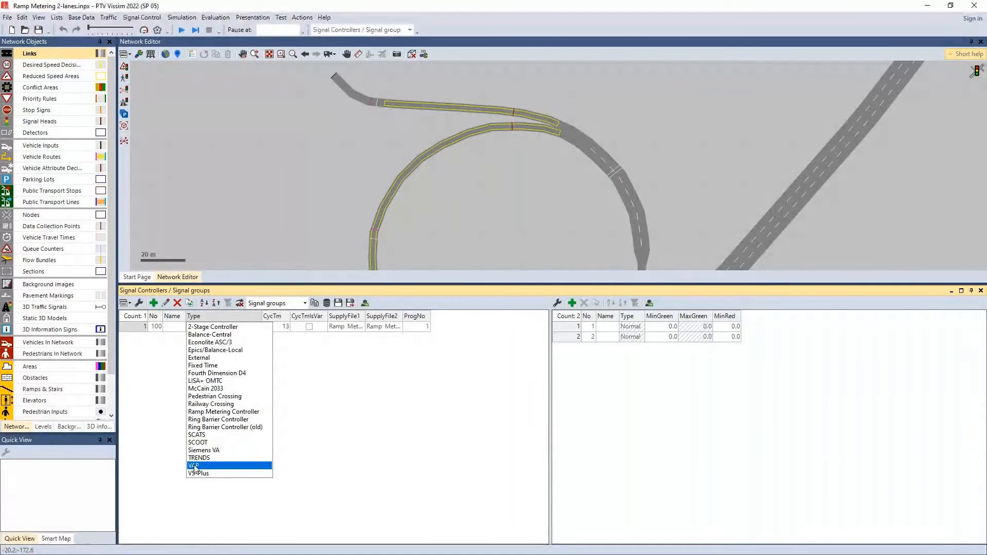
left_click(923, 7)
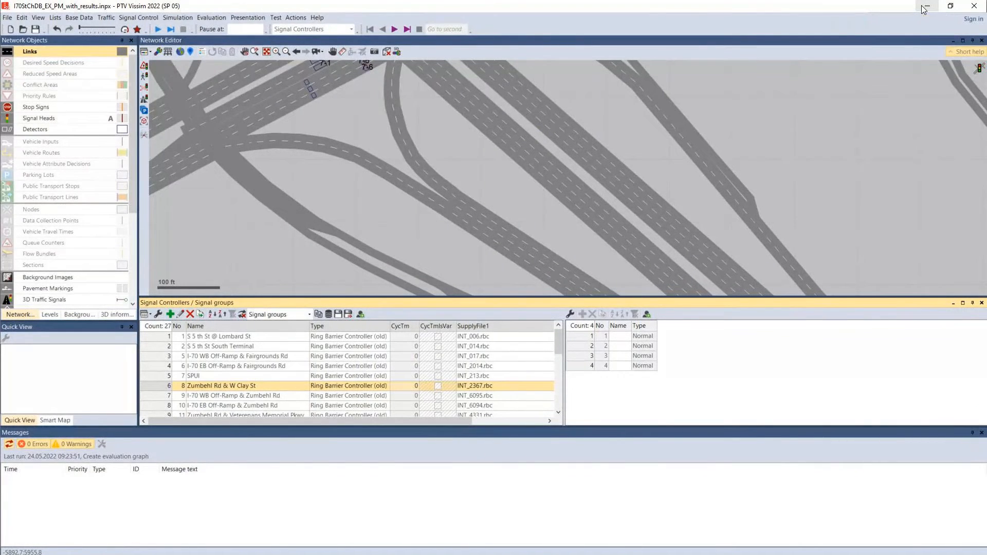
Apply network editor layout 23, which is for checking conflict management, and make the network editor taller
scroll(430, 180, "down", 3)
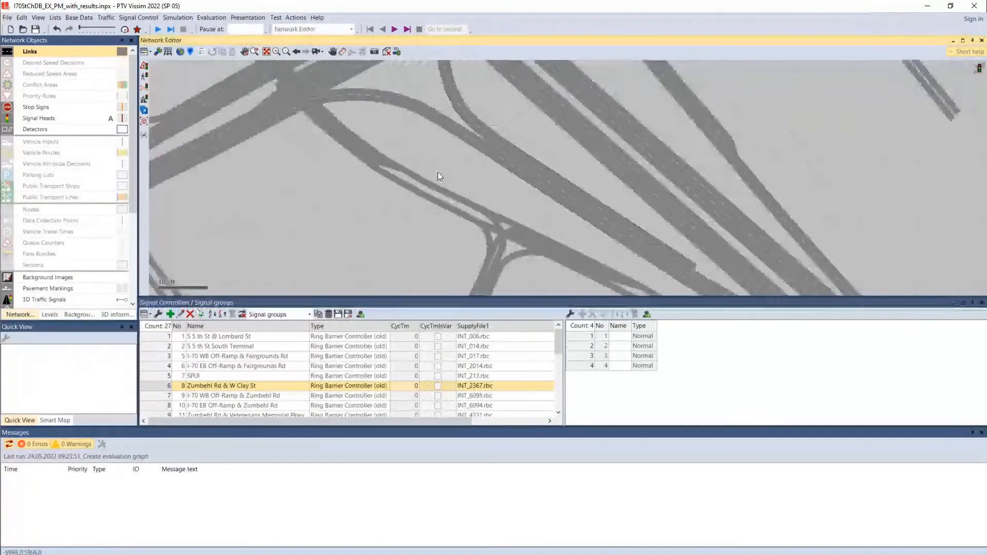
scroll(439, 173, "down", 3)
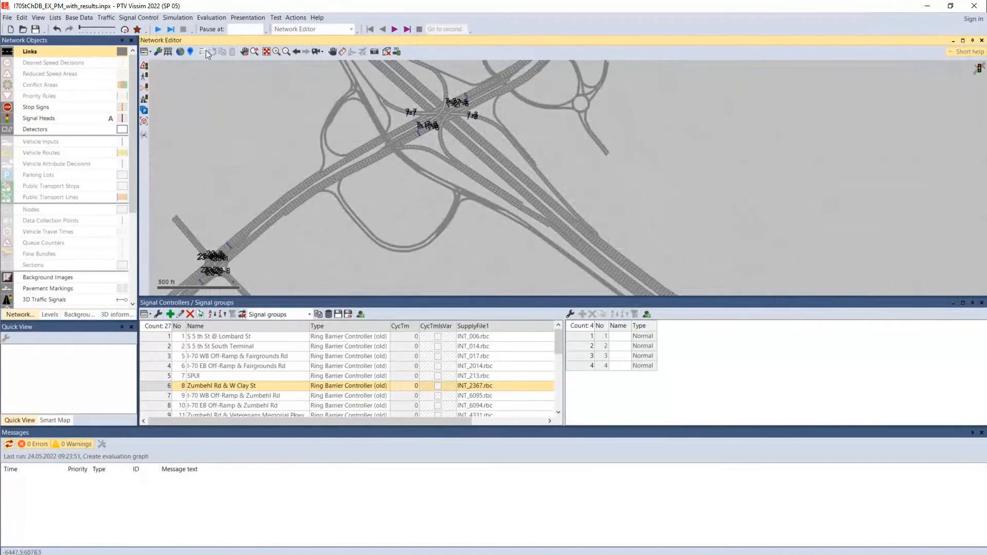
left_click(148, 52)
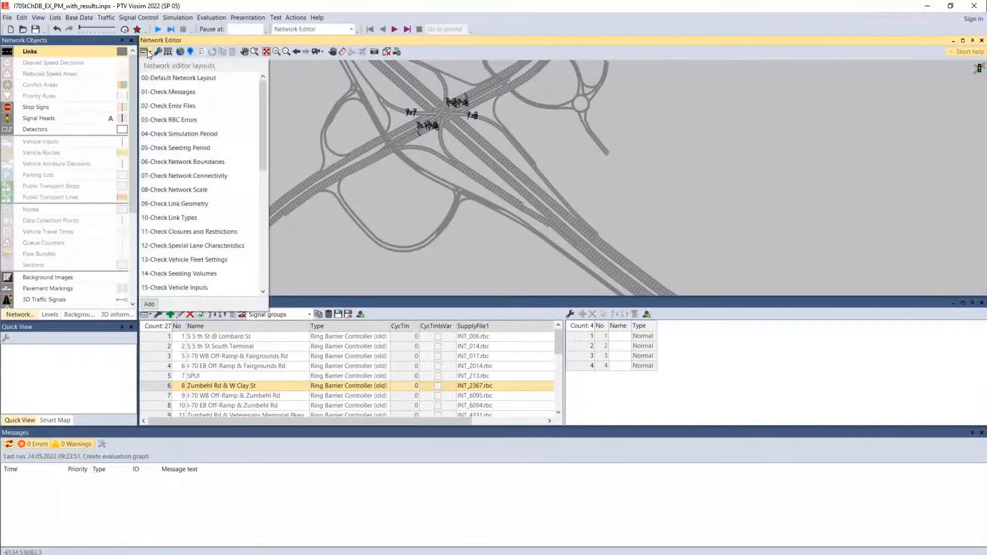
scroll(207, 177, "down", 7)
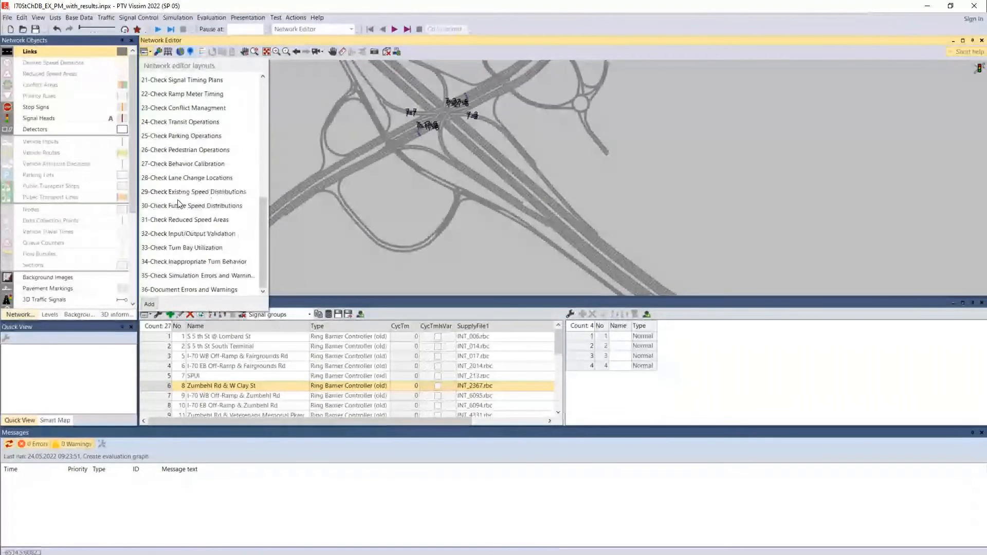
left_click(187, 108)
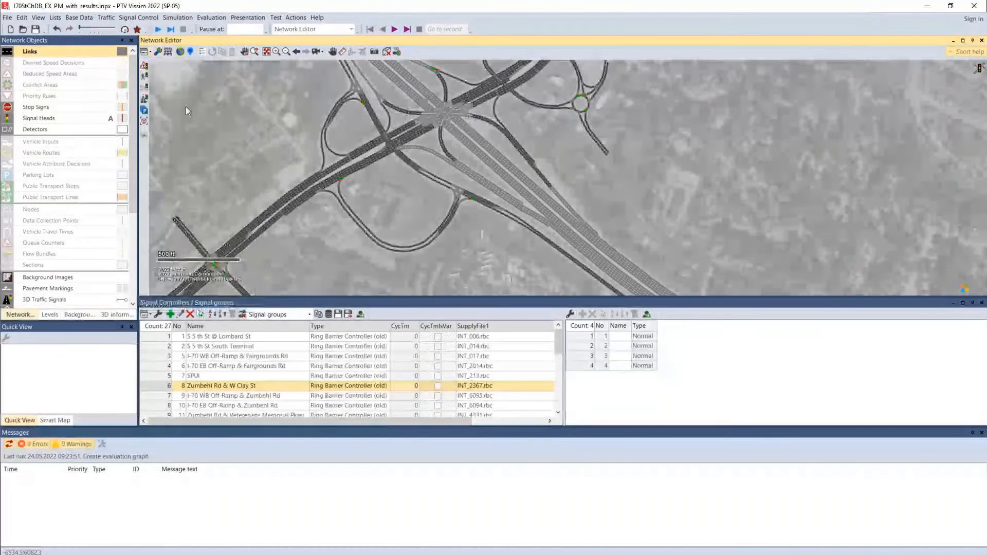
left_click_drag(560, 296, 549, 384)
Select the conflict area where the ramp enters the roundabout and open it in the Conflict Areas list
left_click_drag(481, 288, 503, 393)
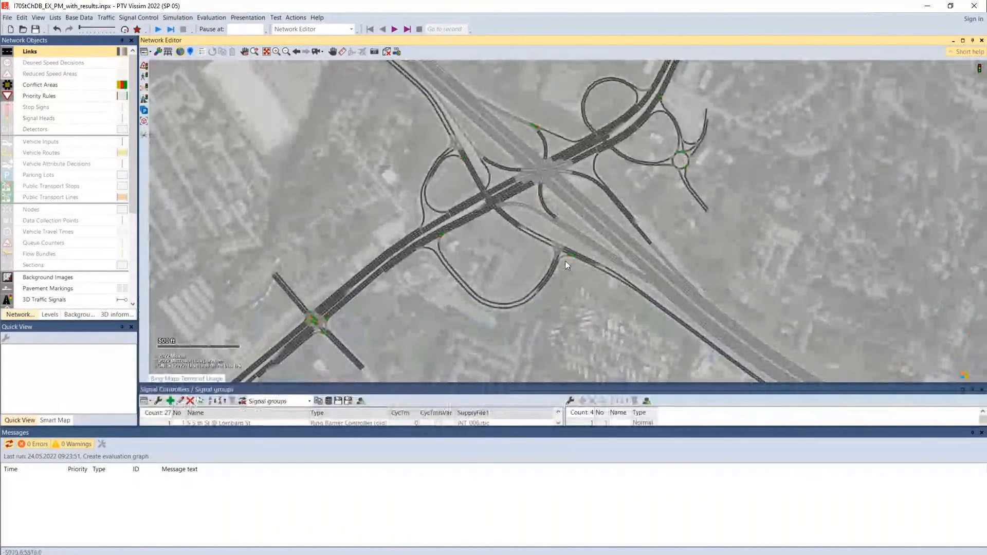
scroll(467, 236, "up", 2)
scroll(467, 235, "up", 2)
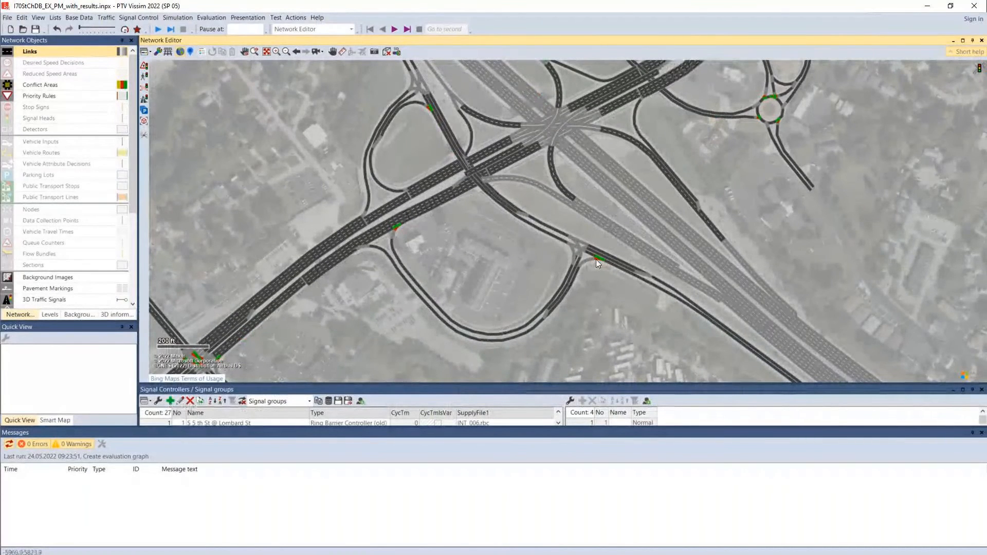
left_click_drag(771, 140, 672, 278)
scroll(674, 277, "up", 1)
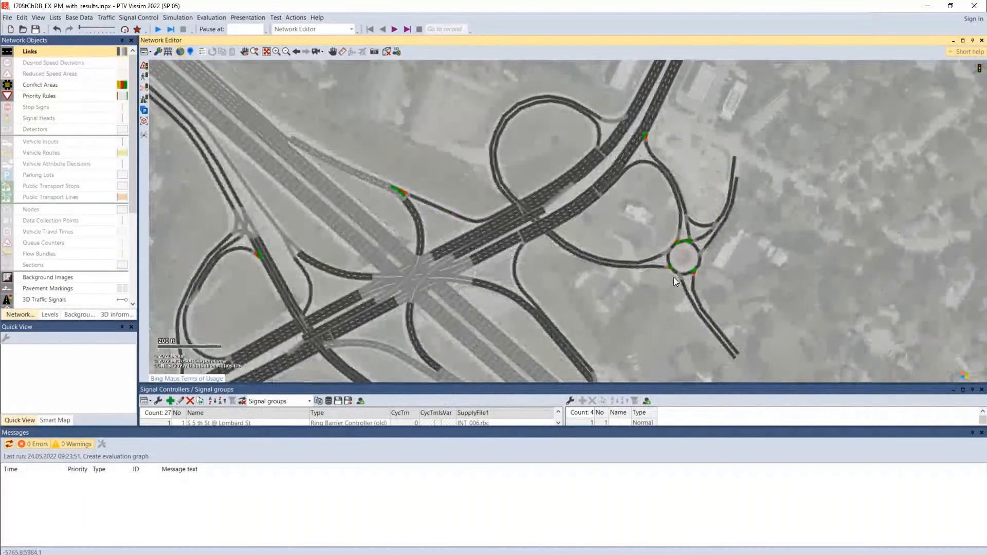
scroll(674, 276, "up", 2)
left_click(668, 262)
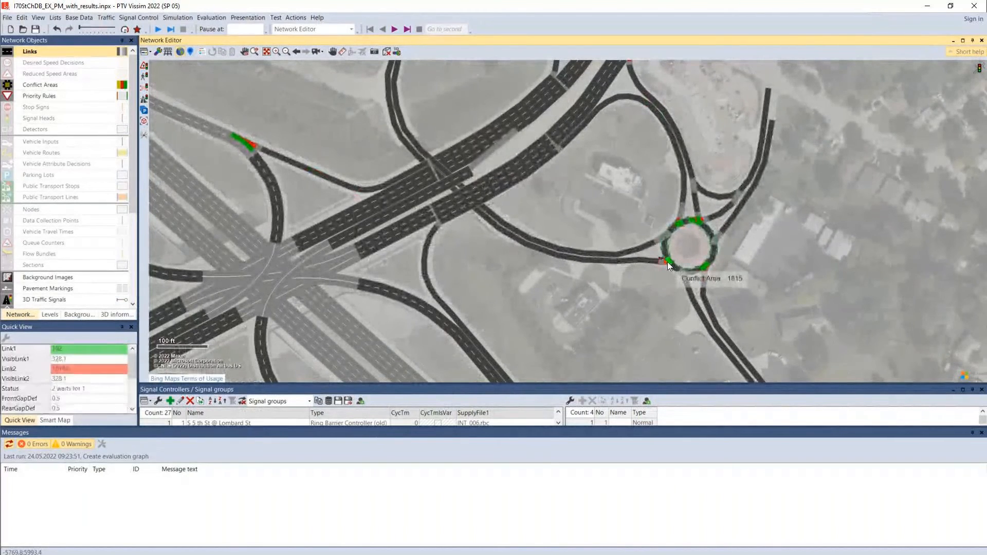
double_click(668, 261)
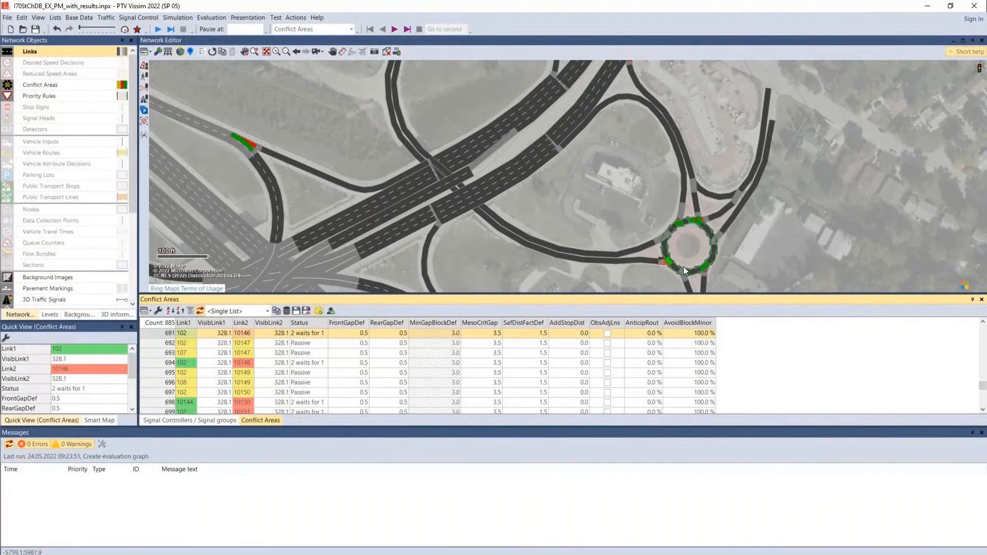
Examine where conflict areas are placed along the loop ramp, the arterial and the ramp merges around the interchange
left_click(440, 270)
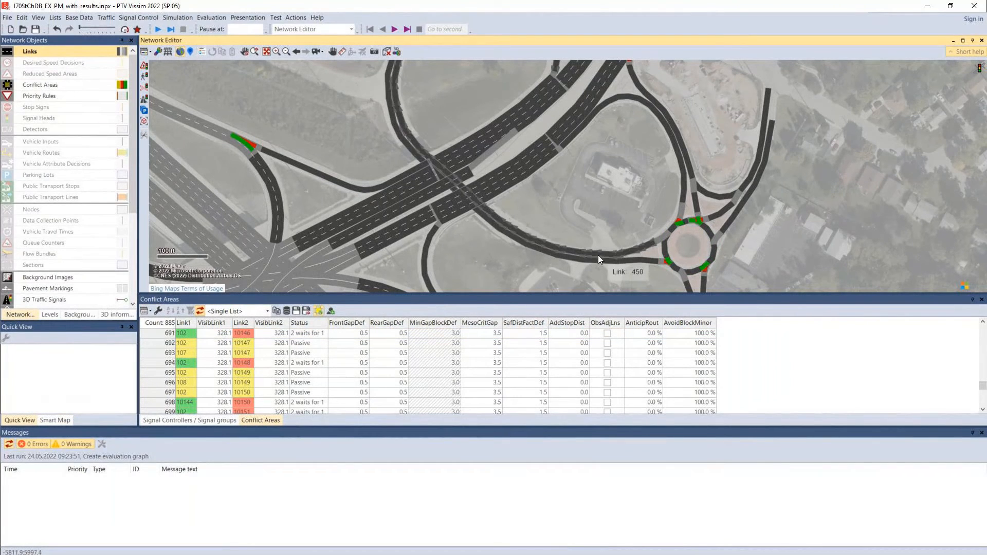
left_click_drag(641, 200, 653, 307)
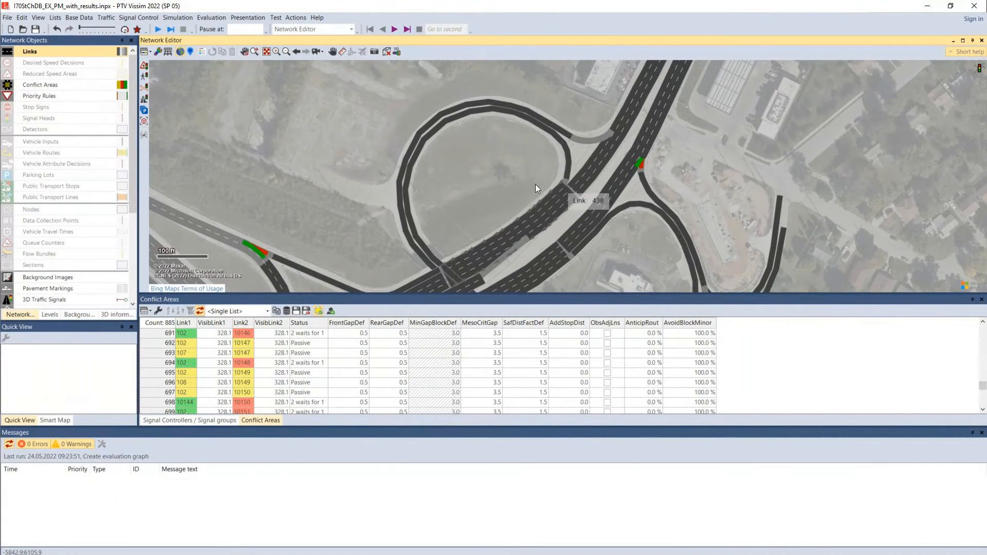
left_click_drag(416, 218, 466, 164)
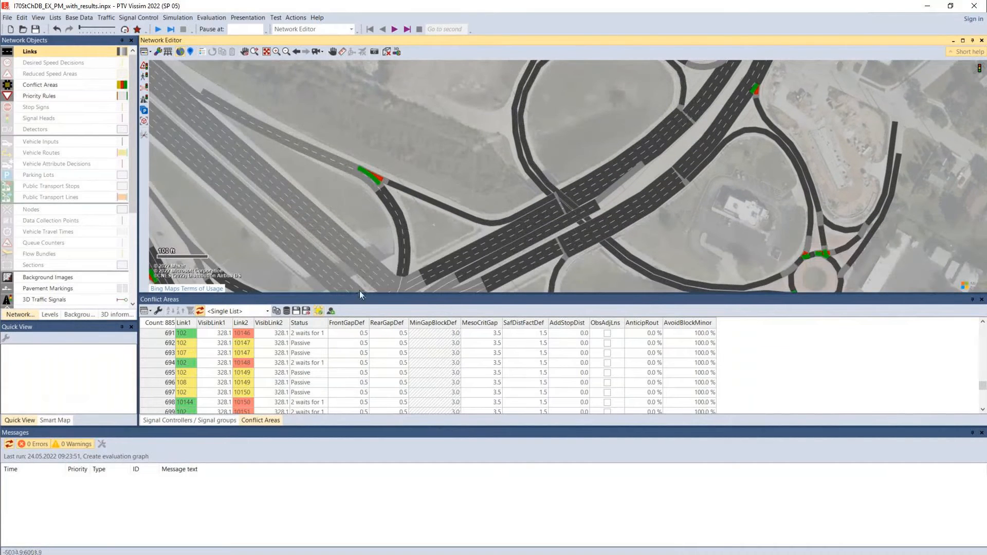
scroll(607, 222, "down", 2)
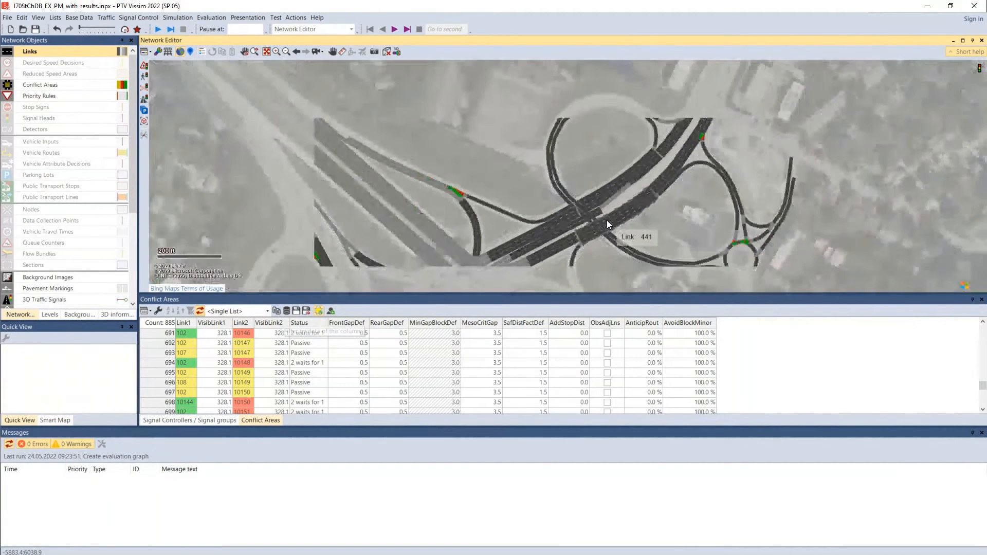
scroll(606, 220, "down", 3)
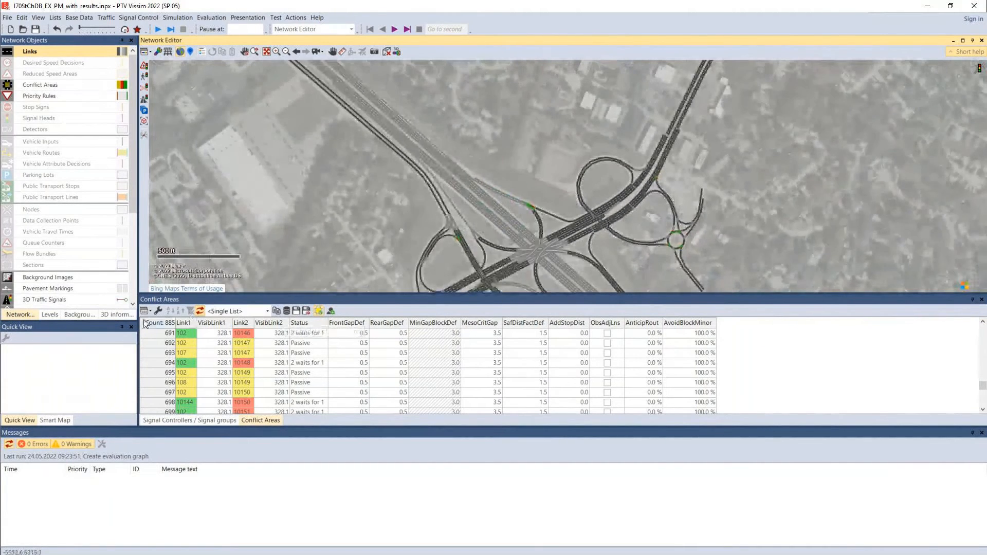
Highlight all listed conflict areas in the network, and locate the one between link 102 and connector 10147 at the roundabout
left_click(169, 325)
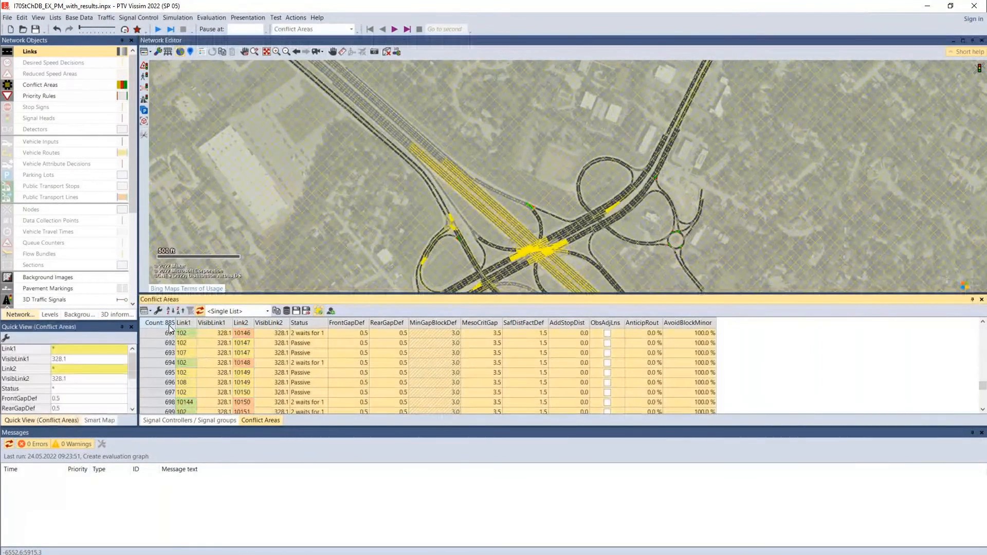
left_click(210, 337)
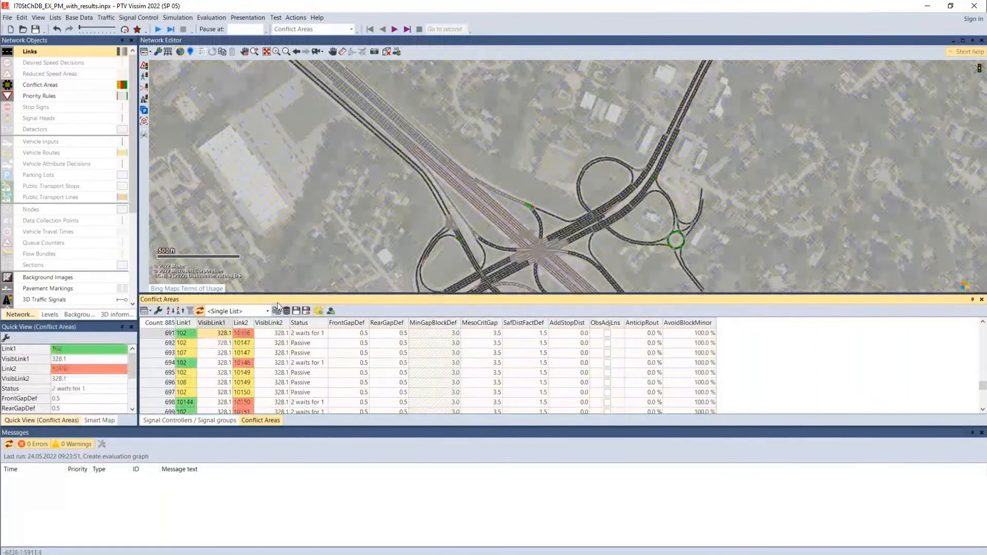
left_click(213, 343)
scroll(681, 246, "up", 3)
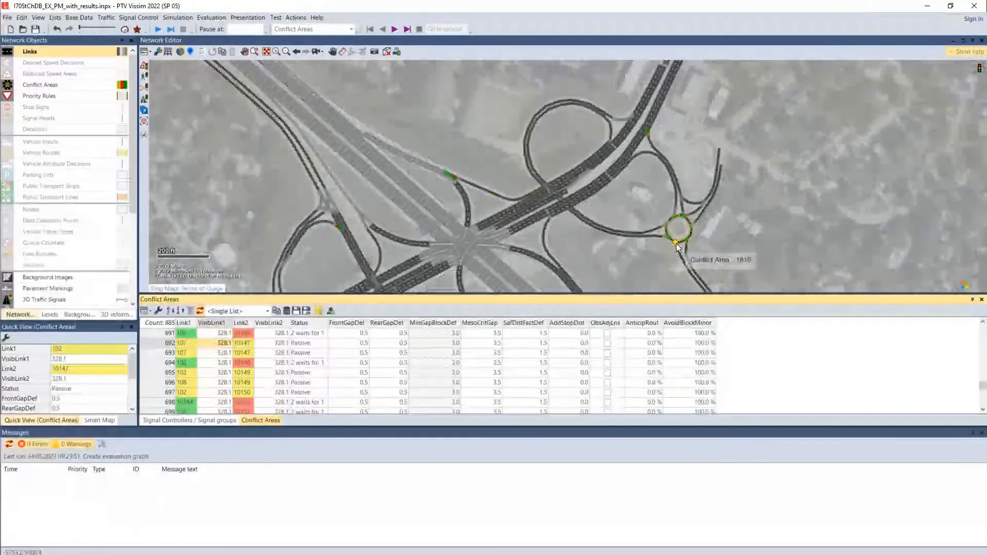
left_click(393, 291)
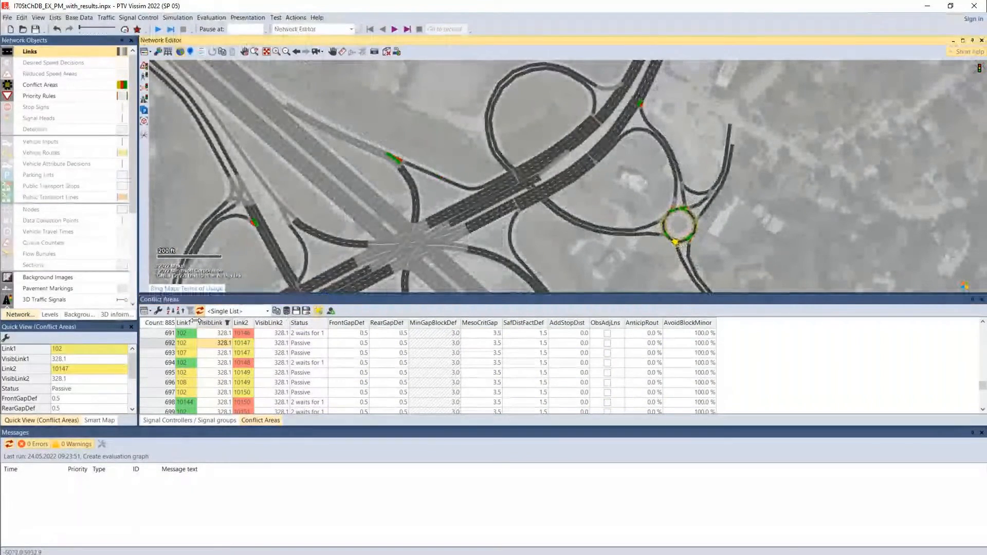
left_click(158, 324)
left_click(453, 243)
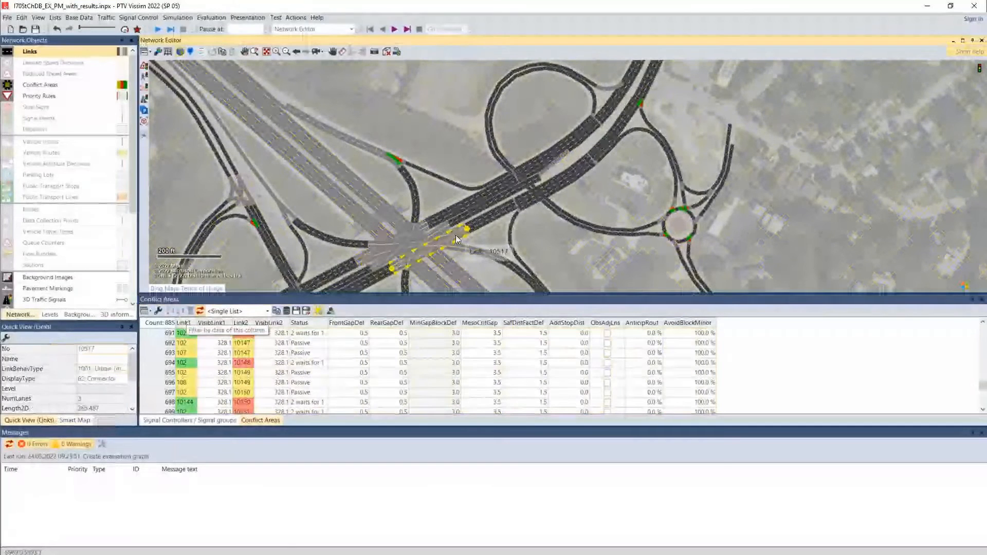
Make conflict areas the active network object and inspect the passive ones where the arterial crosses the freeway
left_click(41, 85)
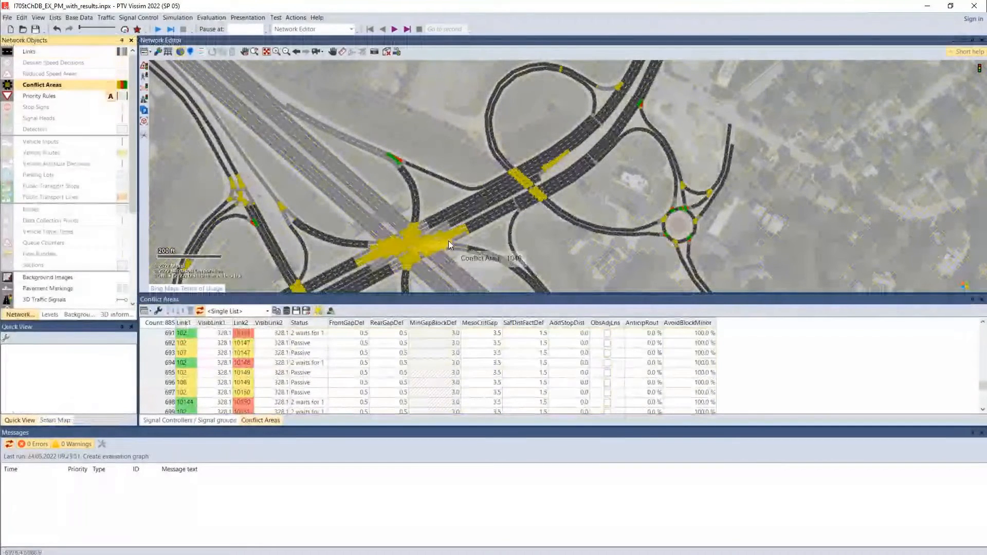
left_click(406, 248)
left_click_drag(308, 247, 362, 158)
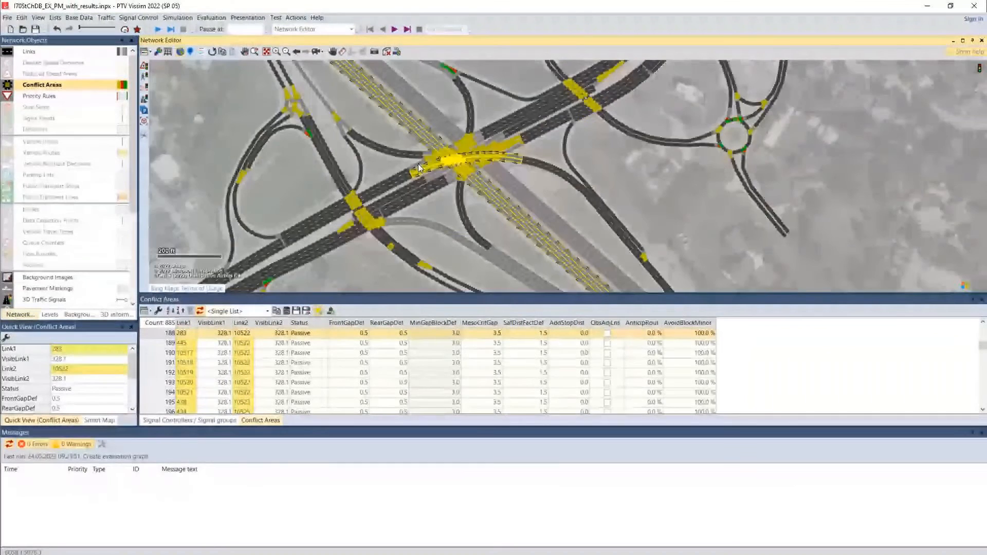
scroll(427, 161, "up", 2)
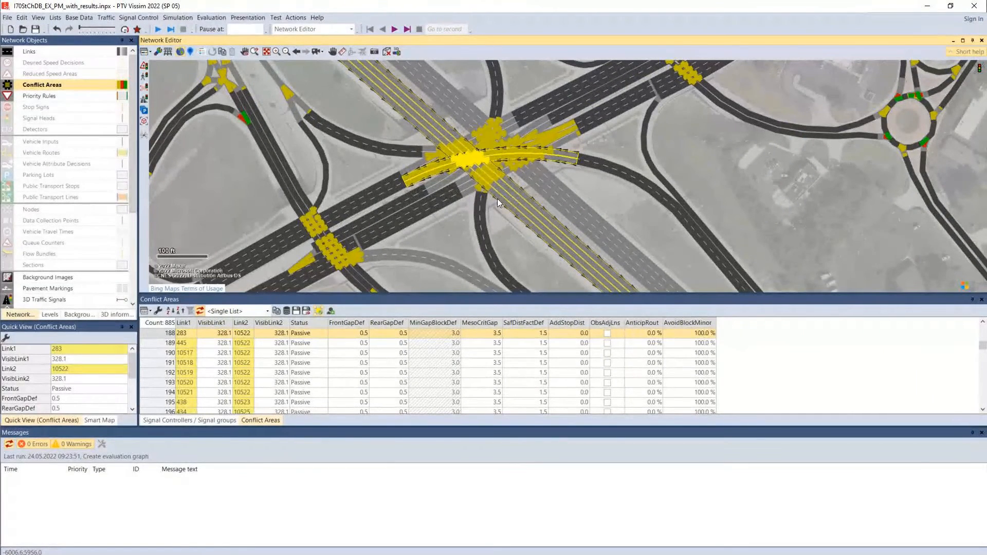
left_click_drag(477, 177, 516, 220)
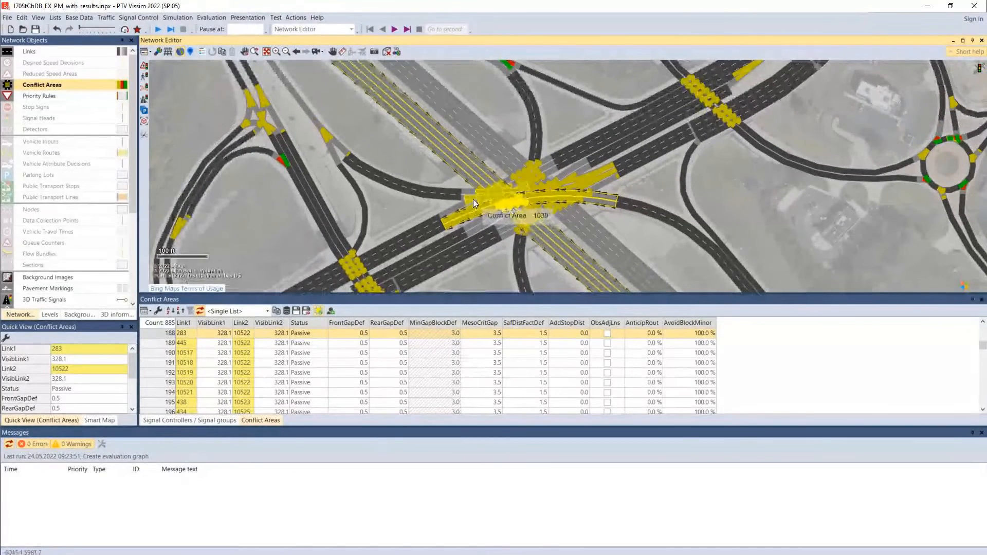
left_click(474, 199)
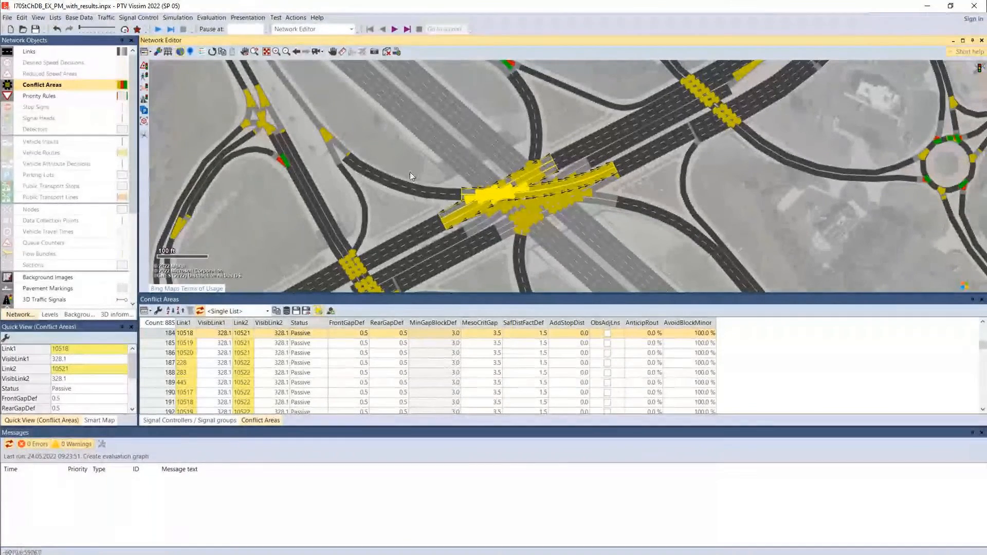
left_click(400, 160)
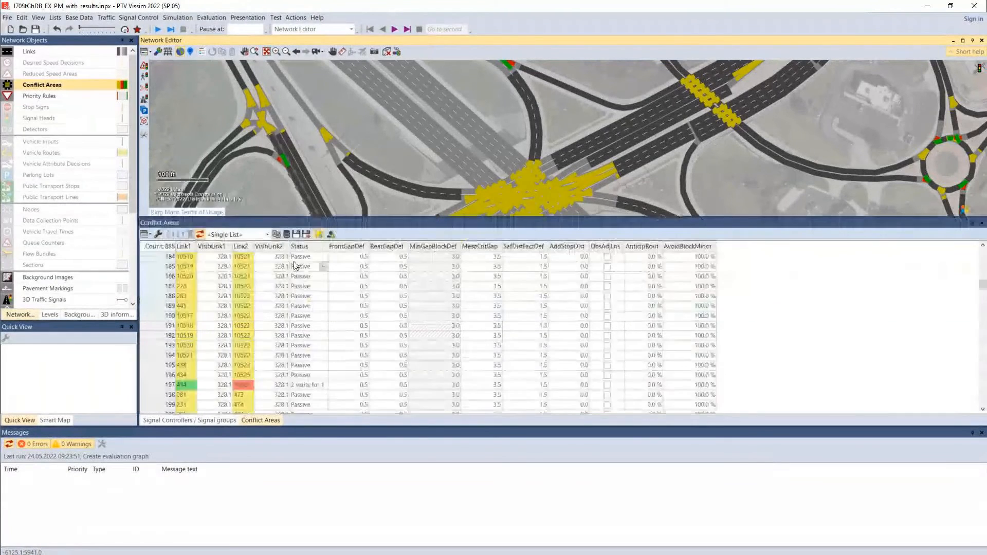
Enlarge the Conflict Areas list and filter its Status column with "Does not contain" Passive
left_click(299, 247)
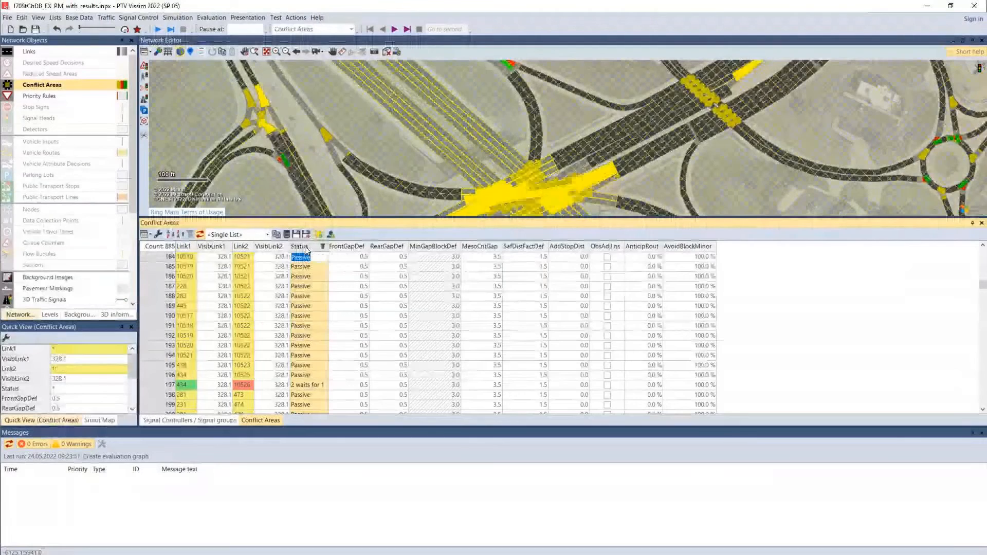
left_click(323, 246)
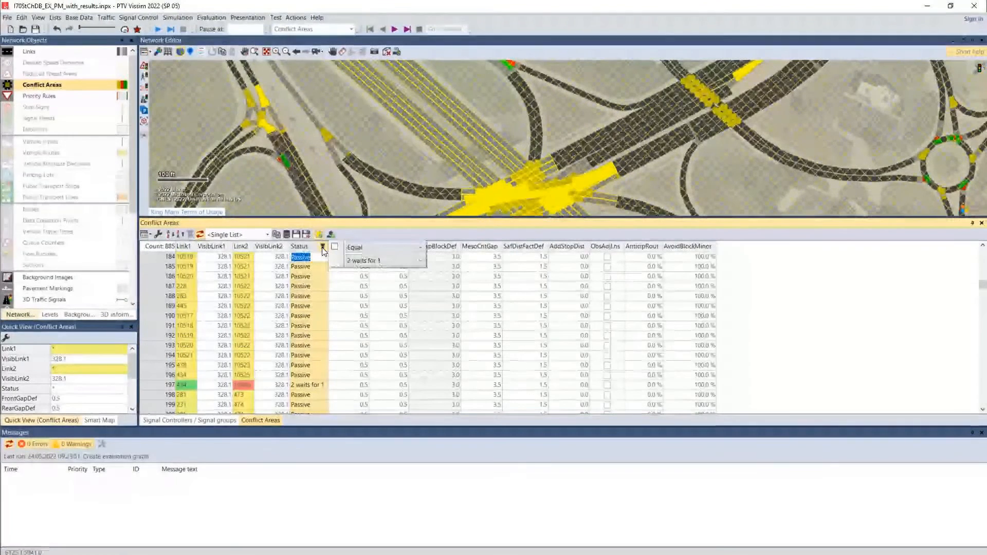
left_click(353, 248)
left_click(369, 274)
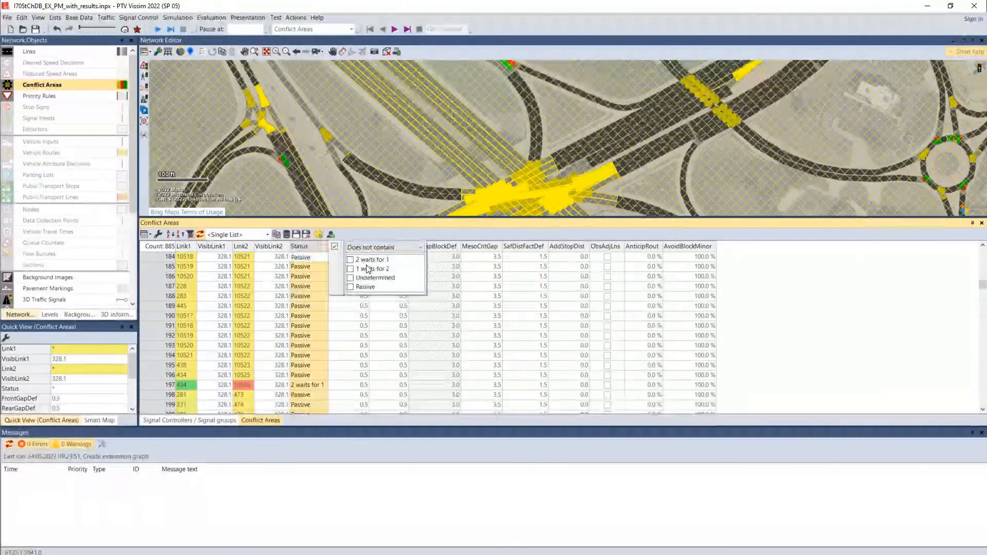
left_click(351, 286)
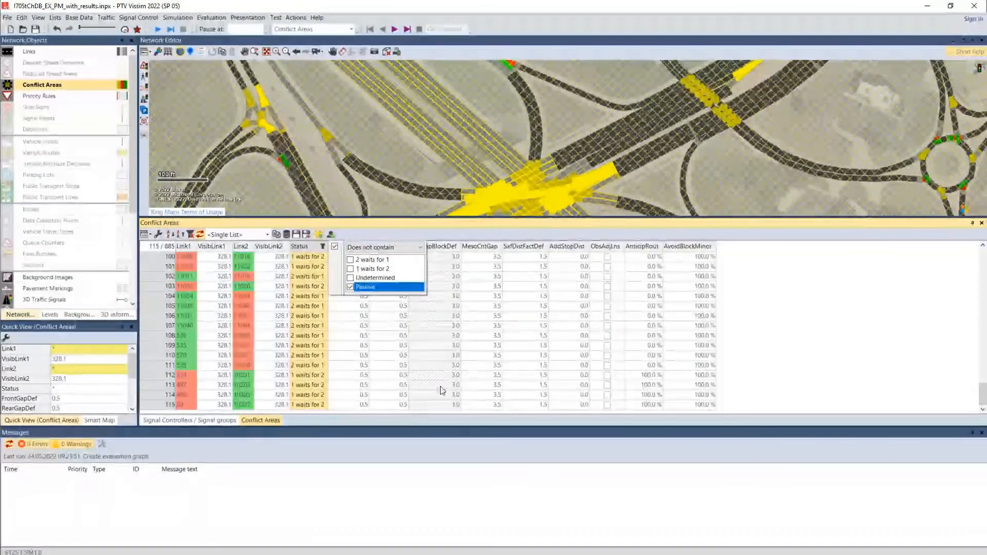
left_click(762, 297)
Select all filtered conflict areas to highlight them in the network, and make Links the active network object
left_click(153, 248)
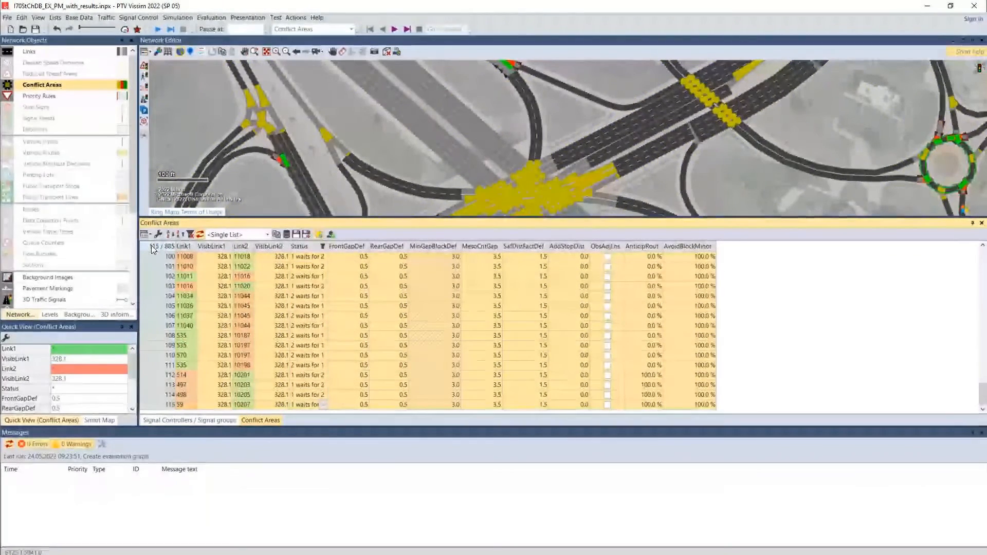
left_click(303, 125)
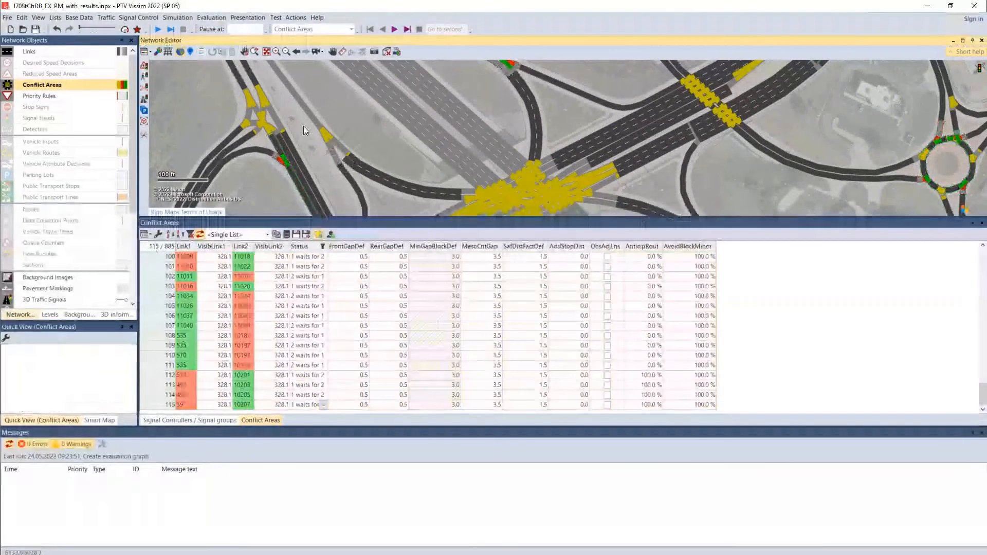
left_click(56, 51)
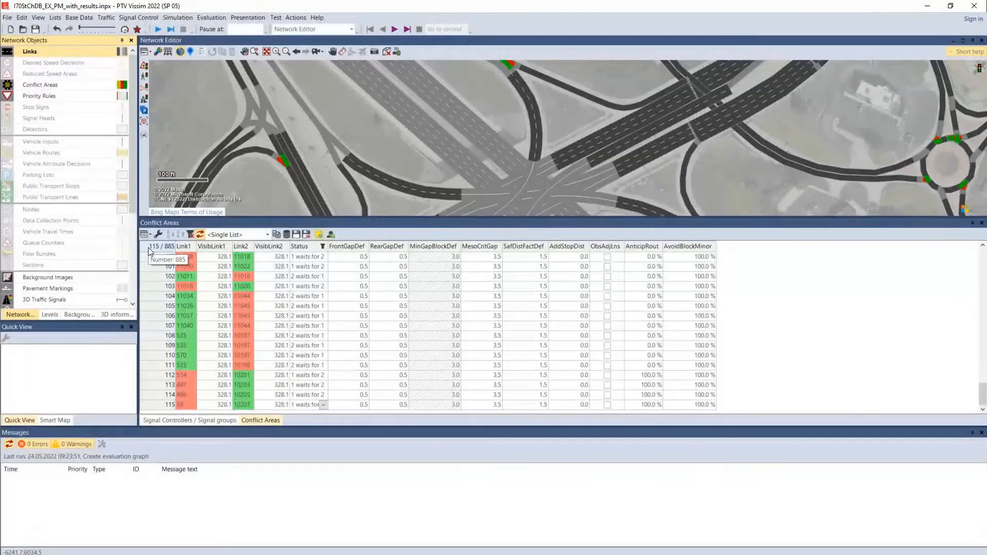
left_click(323, 247)
scroll(549, 329, "up", 1)
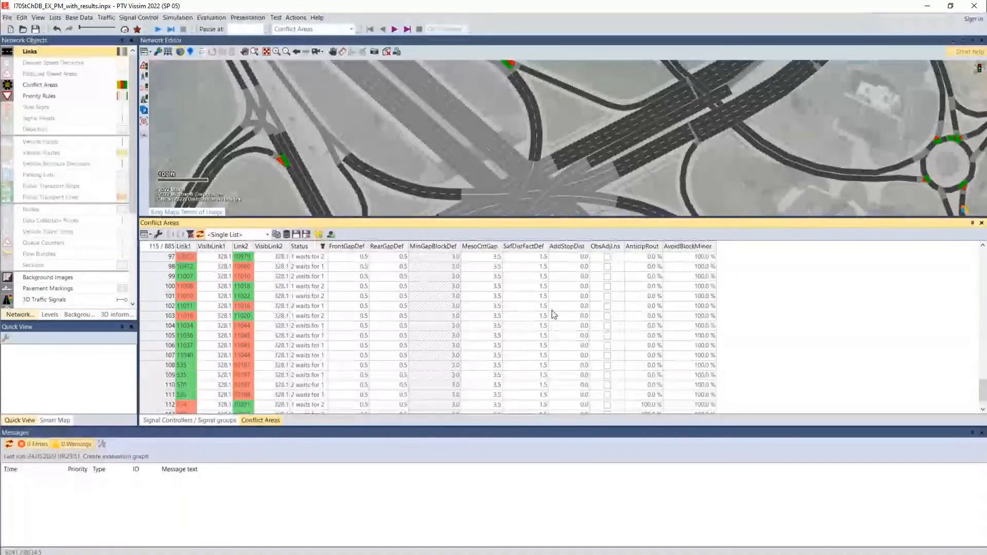
Examine the conflict area where the western approach enters the roundabout east of the interchange
left_click_drag(717, 206, 435, 194)
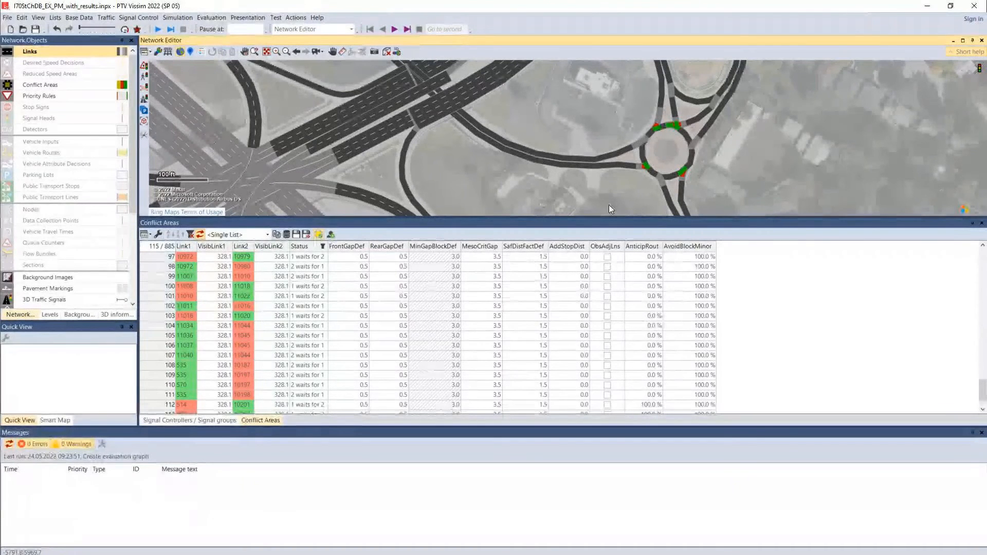
scroll(654, 172, "up", 1)
scroll(653, 171, "up", 4)
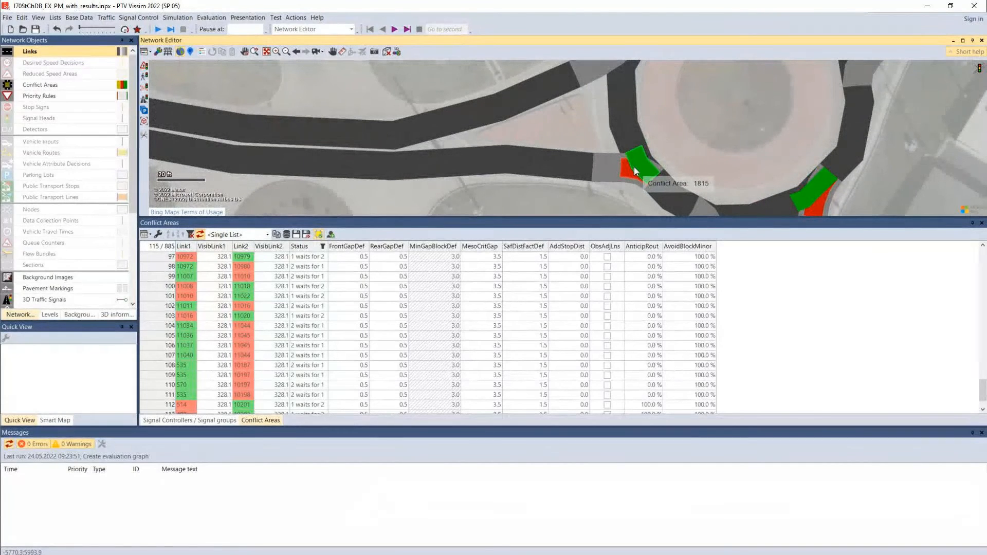
scroll(634, 167, "down", 1)
scroll(633, 169, "down", 5)
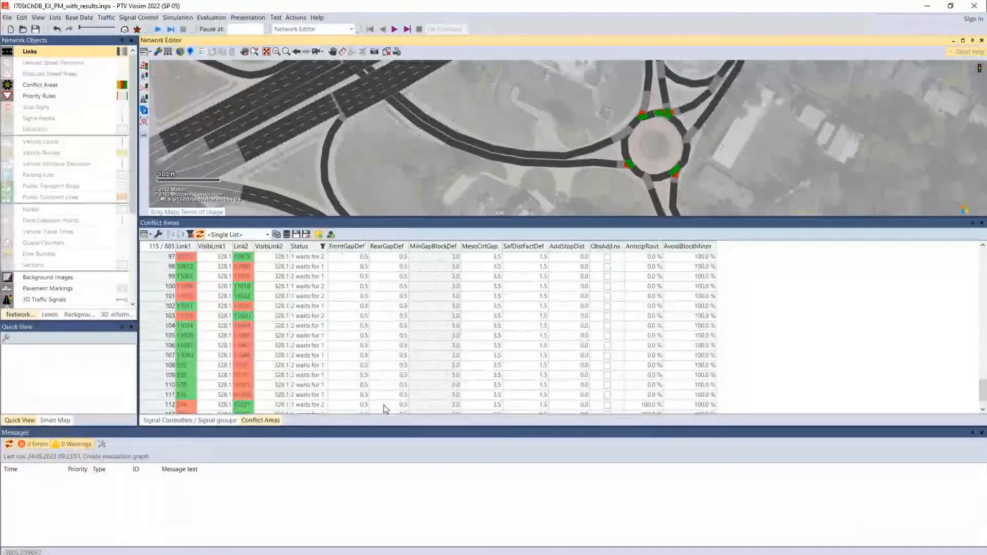
Highlight the front gap, rear gap and safety distance factor columns, and widen the SafDistFactDef column
left_click(345, 256)
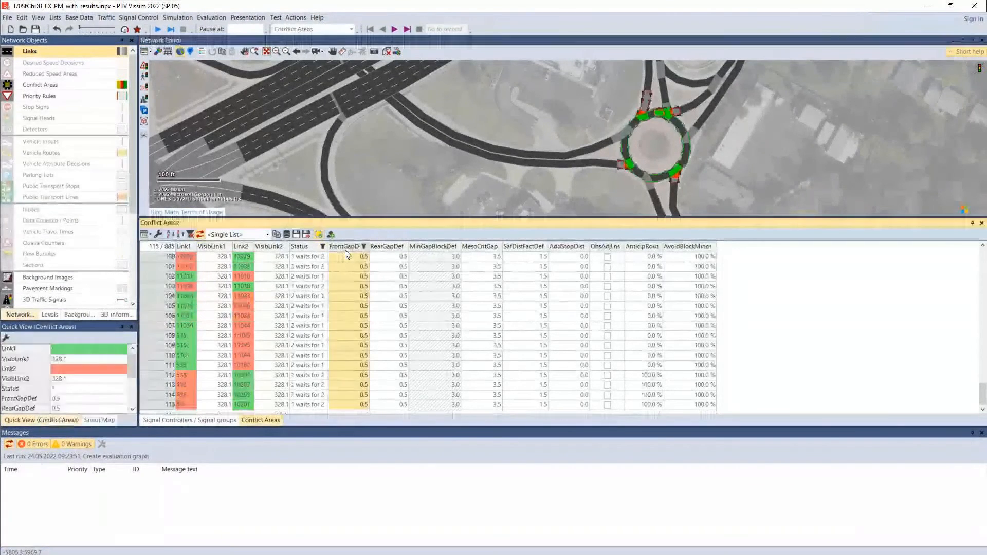
scroll(347, 260, "down", 1)
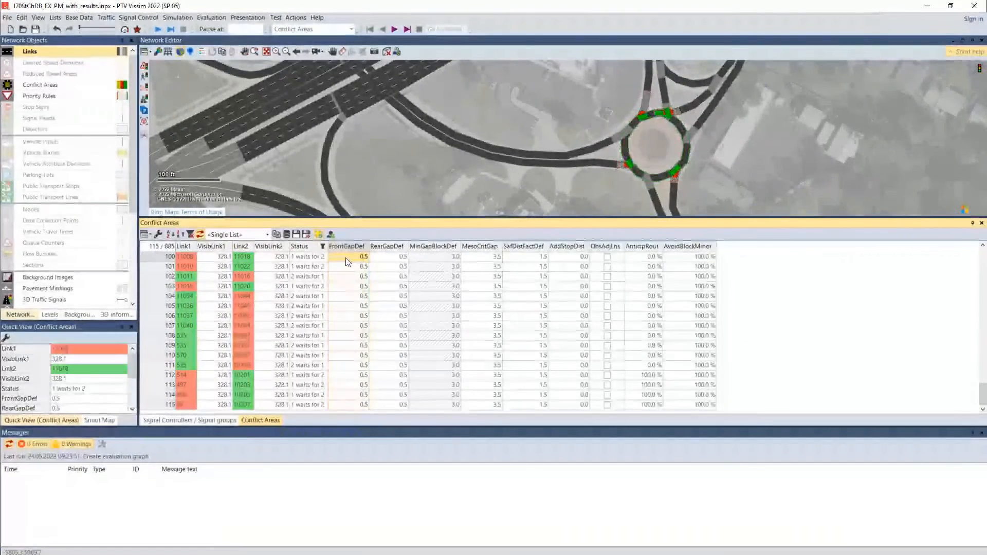
left_click(385, 248)
left_click(386, 284)
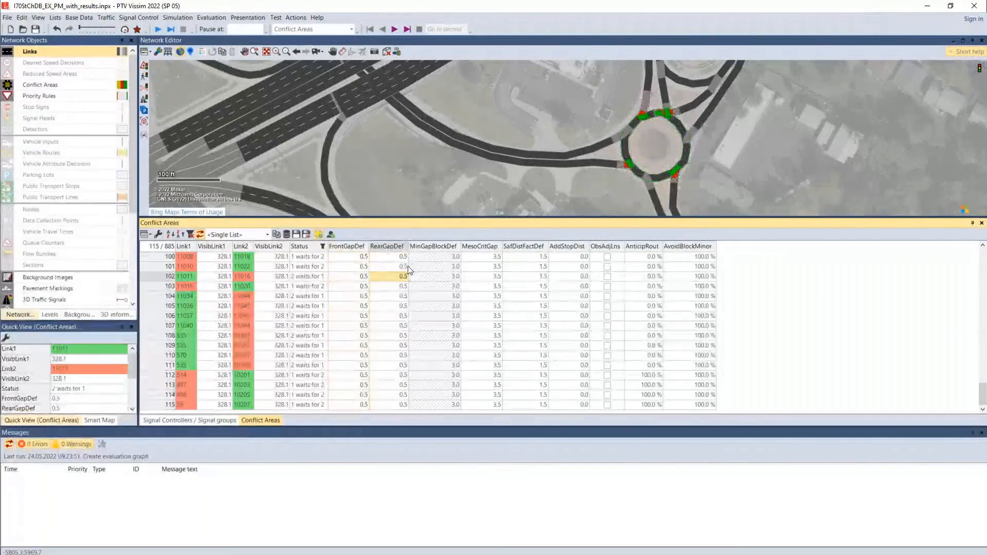
left_click(521, 248)
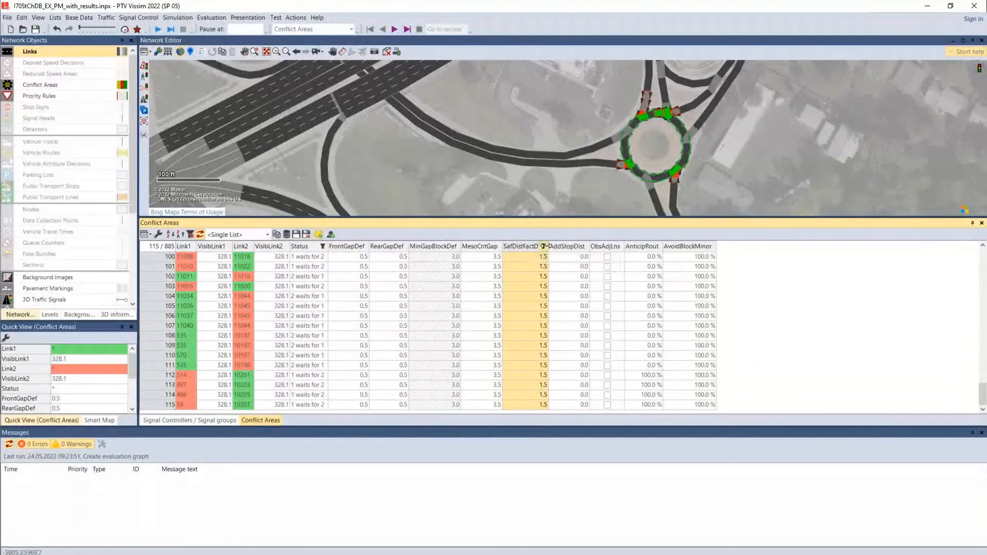
mouse_move(548, 243)
left_mouse_down()
mouse_move(601, 243)
mouse_move(556, 245)
left_mouse_up()
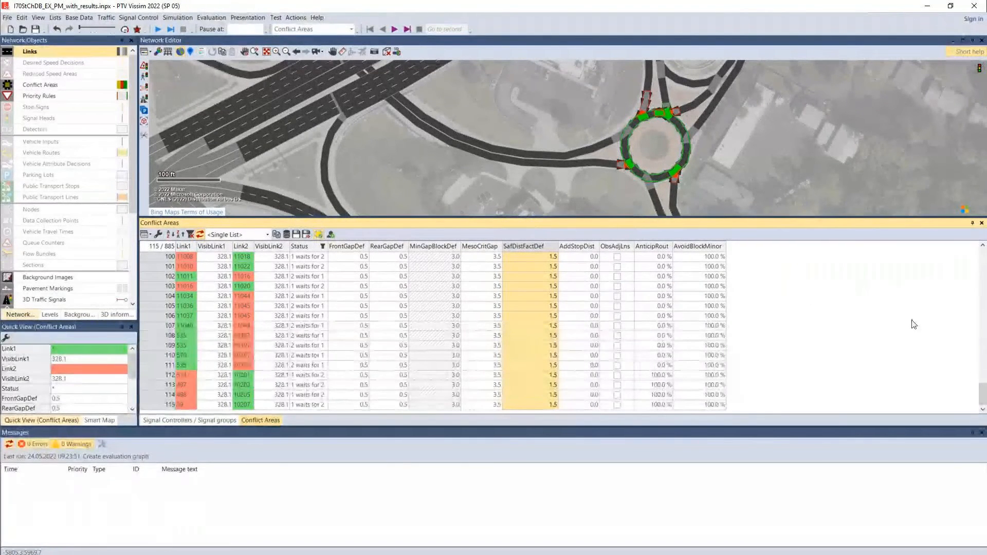
Review the front gap, rear gap and safety distance factor values through the filtered conflict area list
left_click_drag(982, 392, 972, 253)
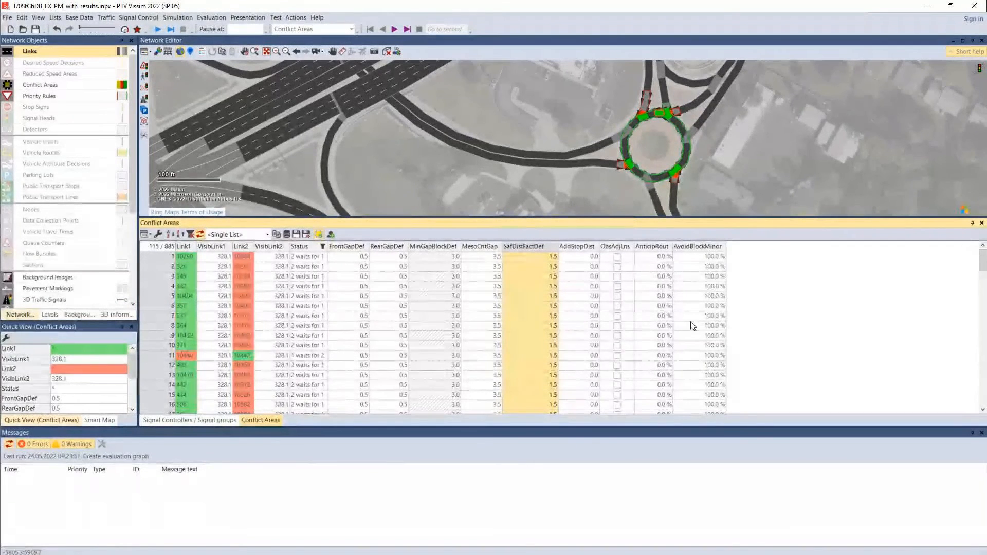
left_click(525, 405, "shift")
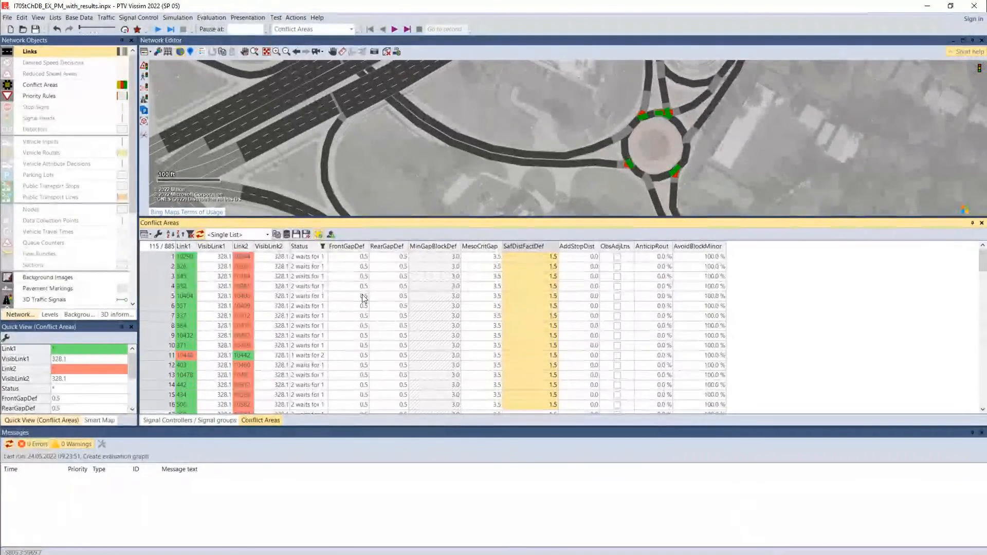
left_click(343, 260)
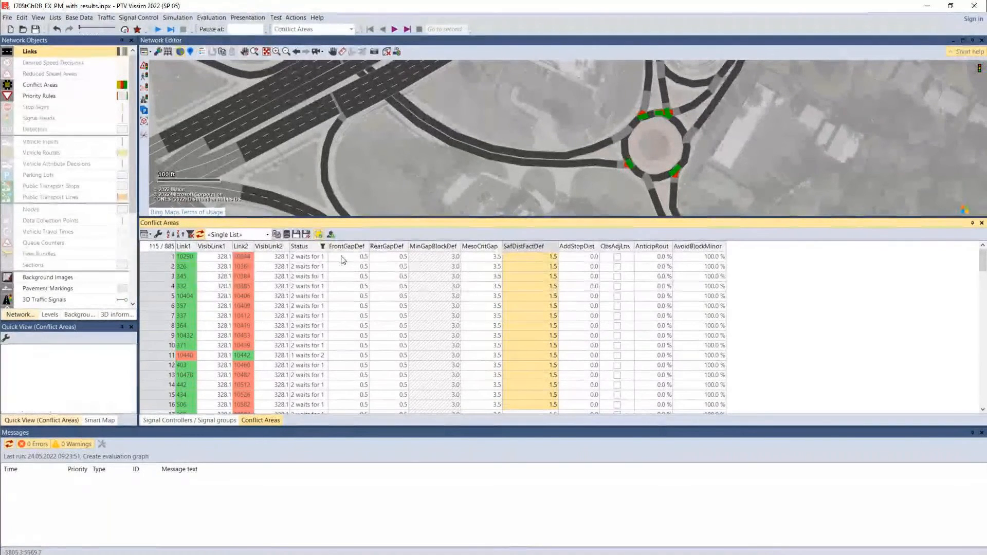
left_click(384, 259)
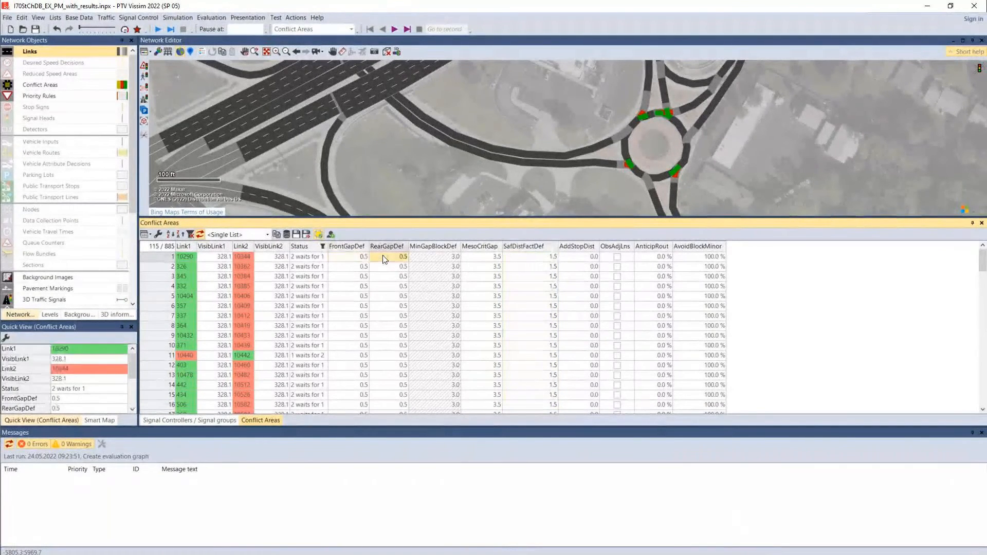
left_click(548, 258)
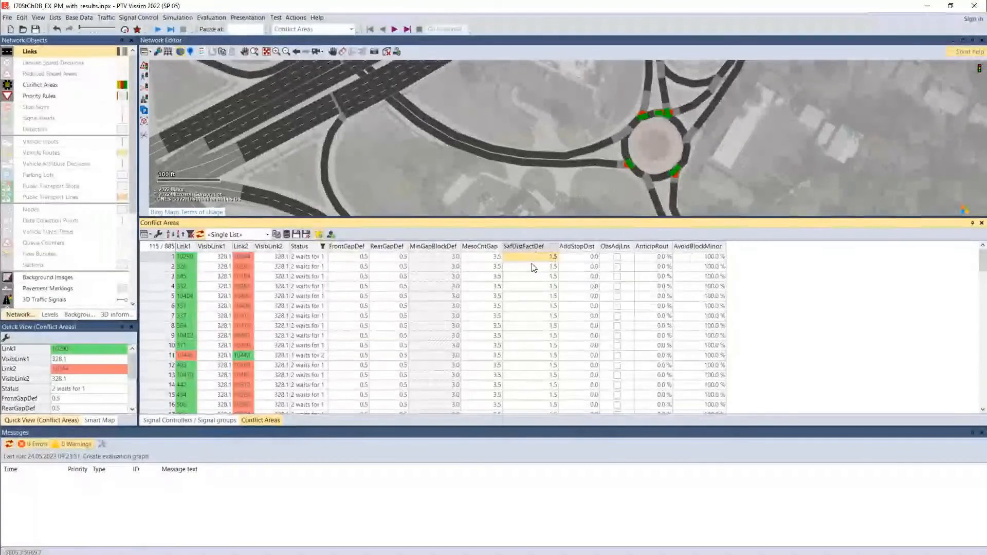
scroll(538, 298, "down", 7)
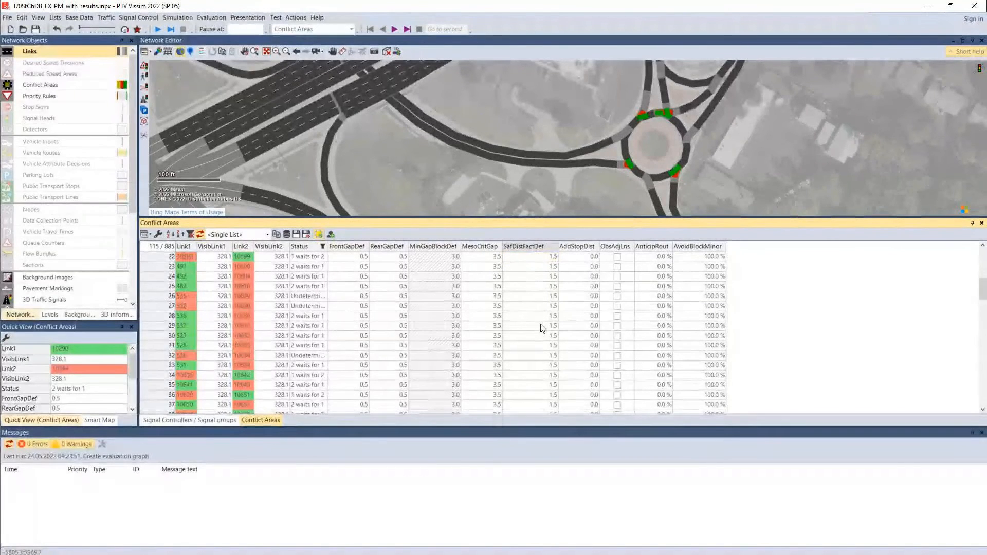
scroll(543, 328, "up", 7)
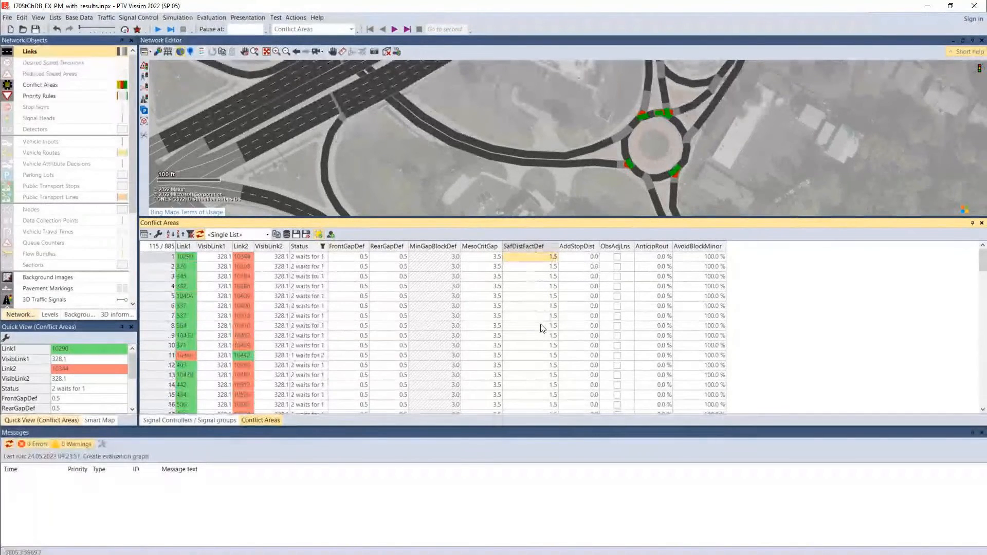
Check for non-default front gaps by filtering FrontGapDef with "Equals not" 0.5, and deactivate that filter
left_click(354, 258)
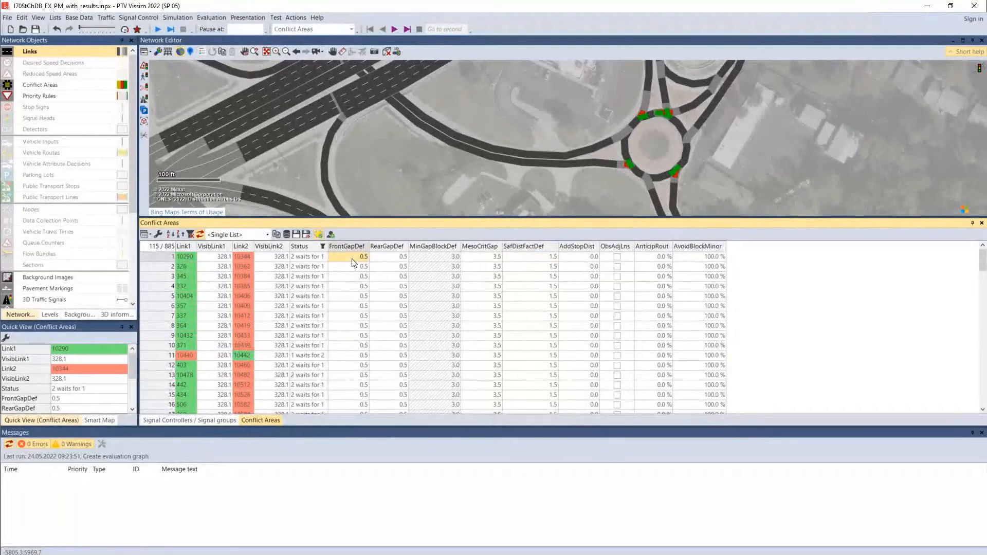
left_click(364, 248)
left_click(407, 248)
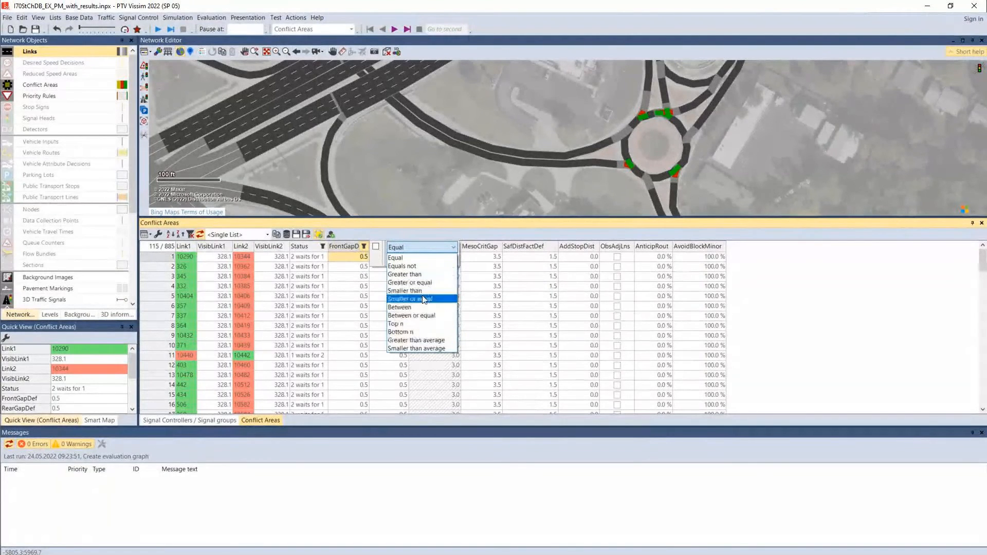
left_click(402, 266)
type("0.5")
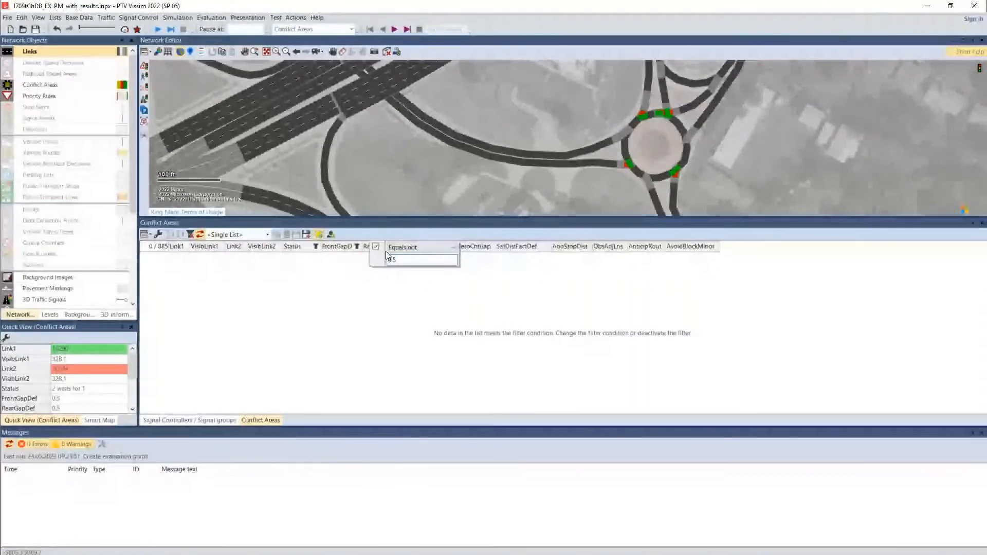
left_click(337, 279)
left_click(357, 246)
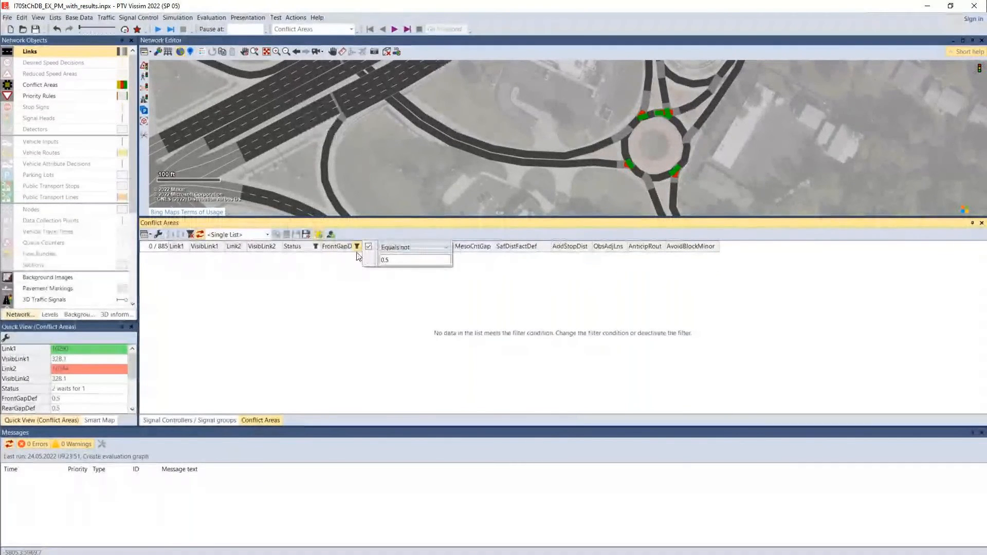
left_click(368, 247)
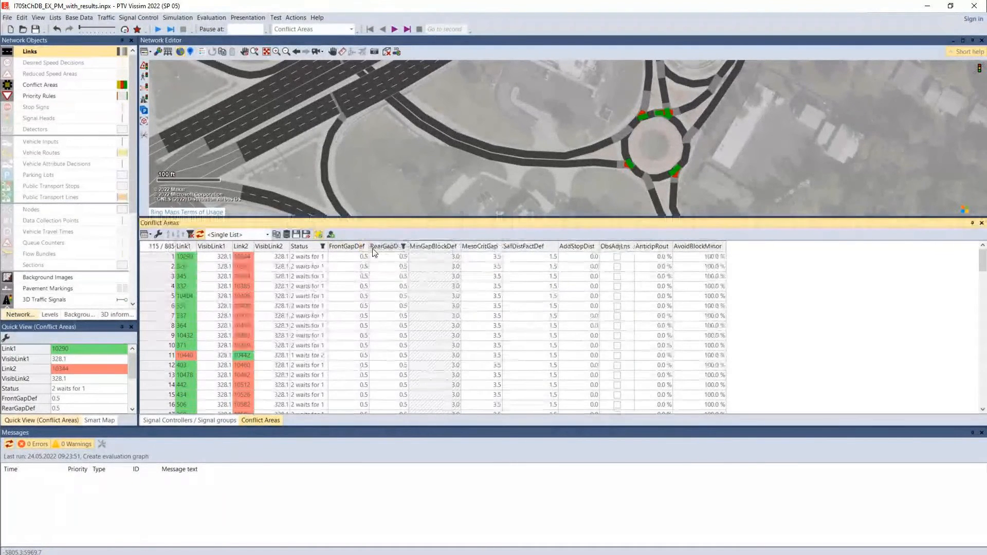
Check for non-default rear gaps by filtering RearGapDef with "Equals not" 0.5, and deactivate that filter
left_click(403, 247)
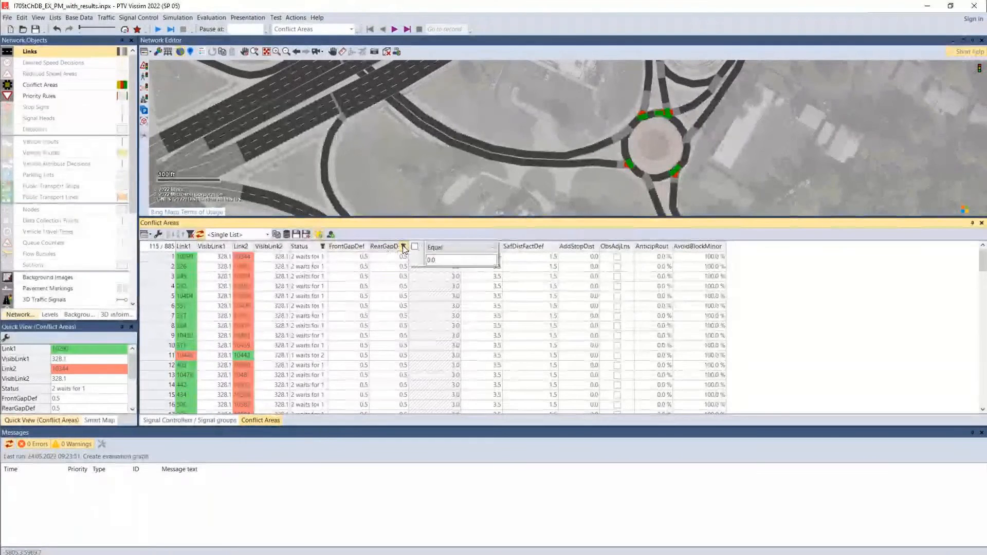
type(".5")
left_click(439, 249)
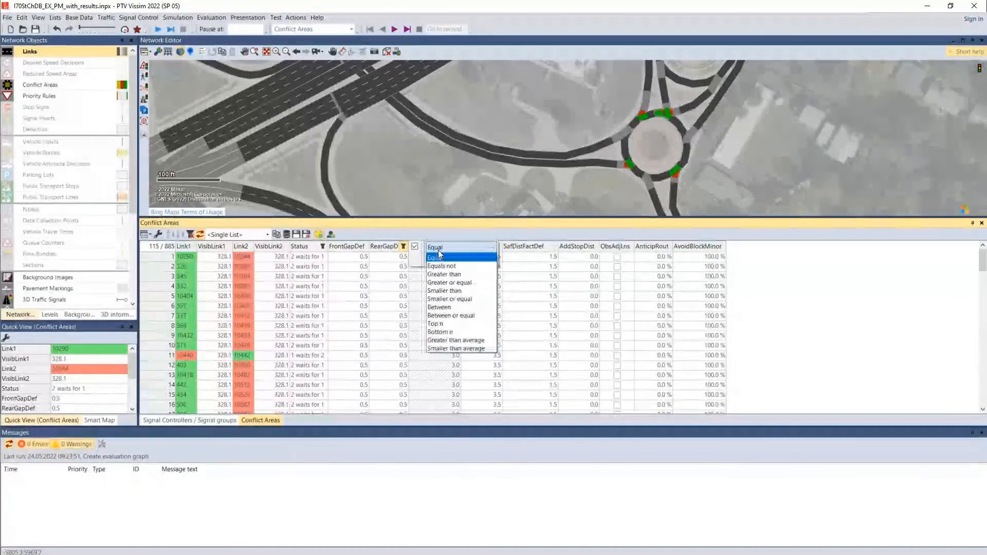
left_click(442, 267)
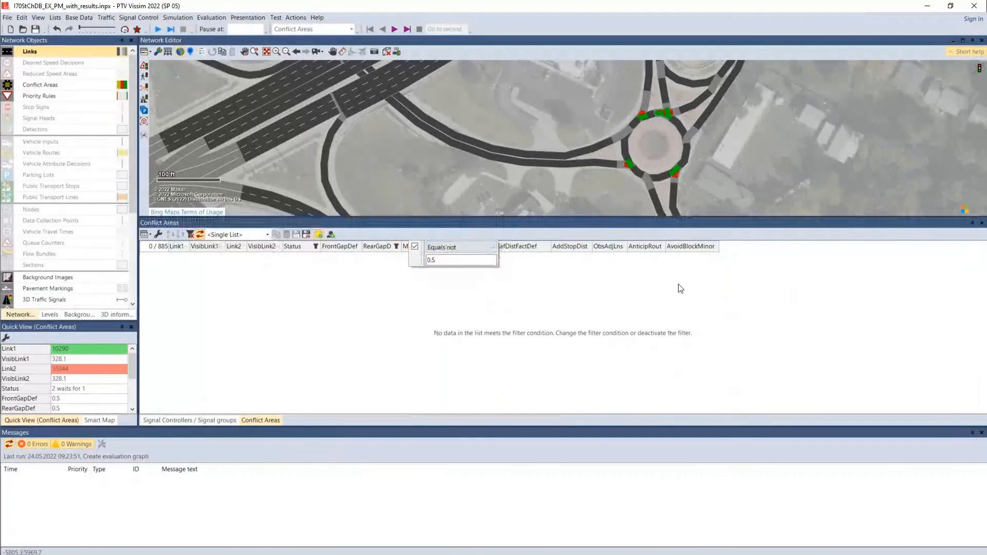
left_click(415, 246)
left_click(403, 256)
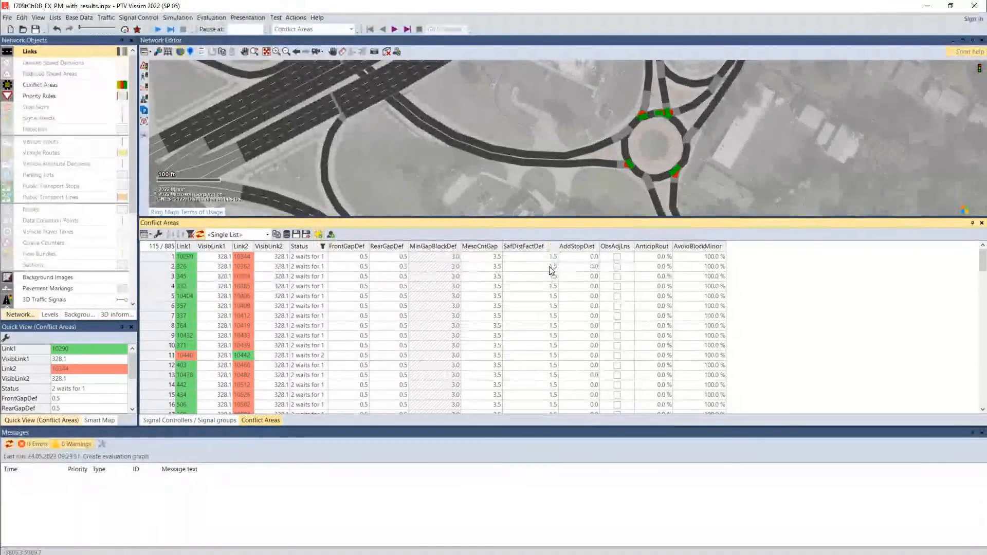
Check for non-default safety distance factors by filtering SafDistFactDef with "Equals not" 1.5, and deactivate that filter
left_click(553, 247)
left_click(596, 247)
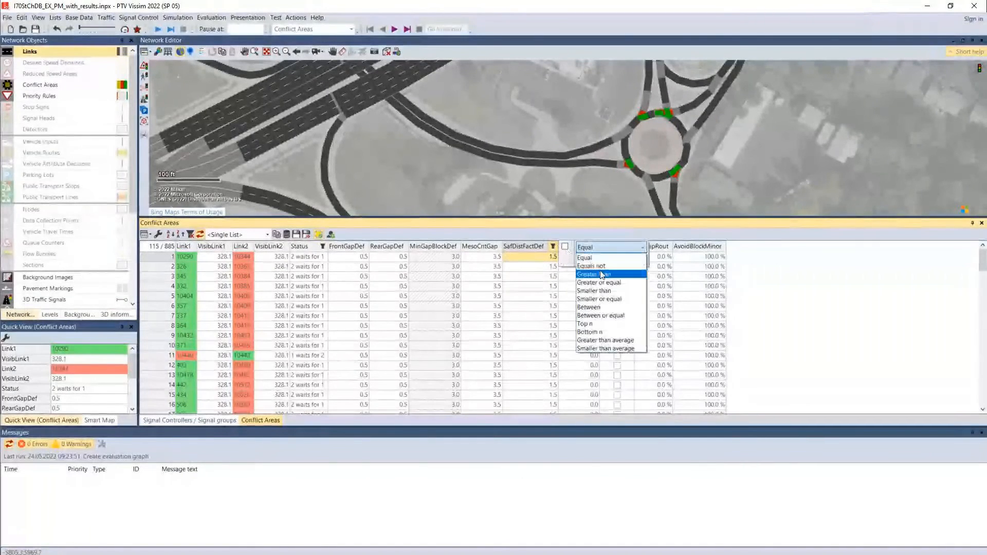
left_click(604, 267)
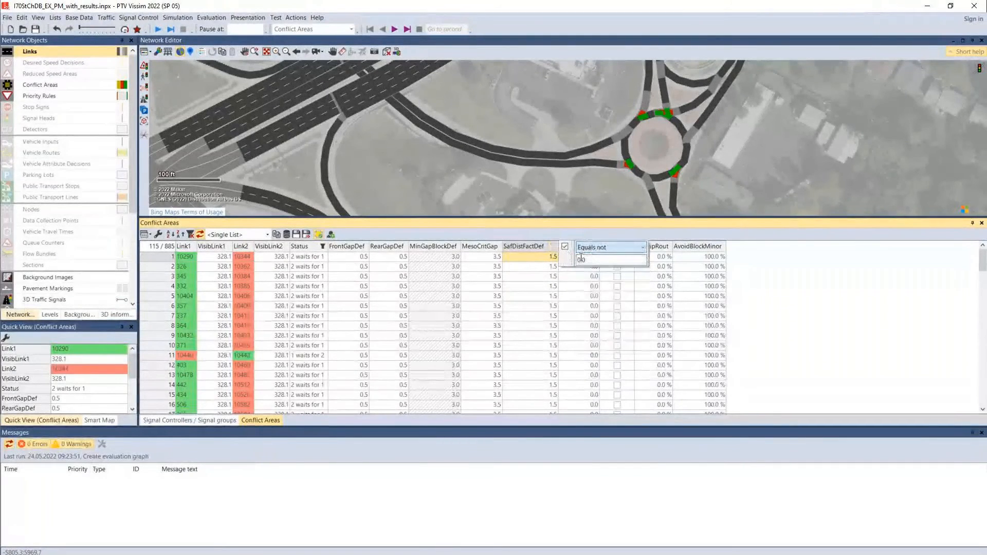
left_click_drag(590, 260, 572, 262)
type("1.")
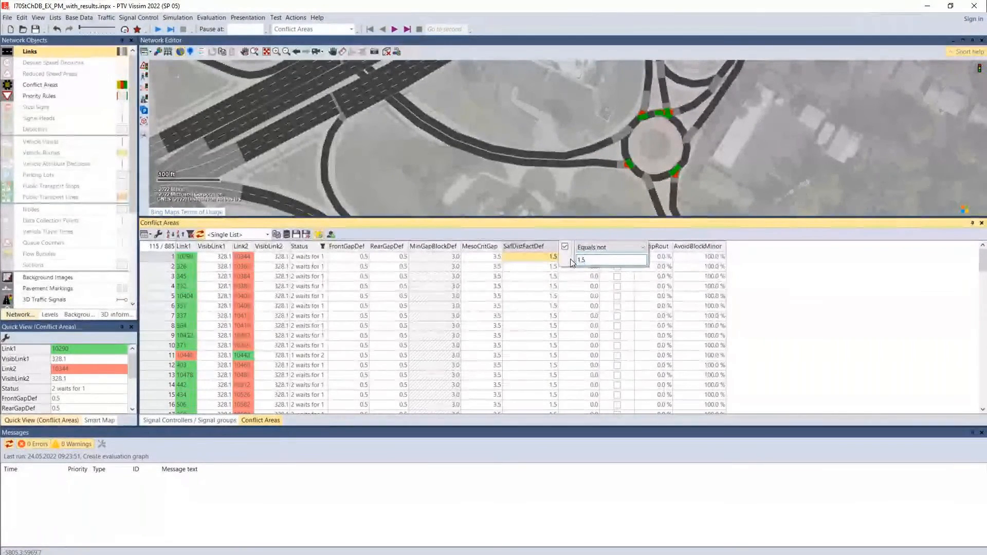
type("5")
left_click(789, 282)
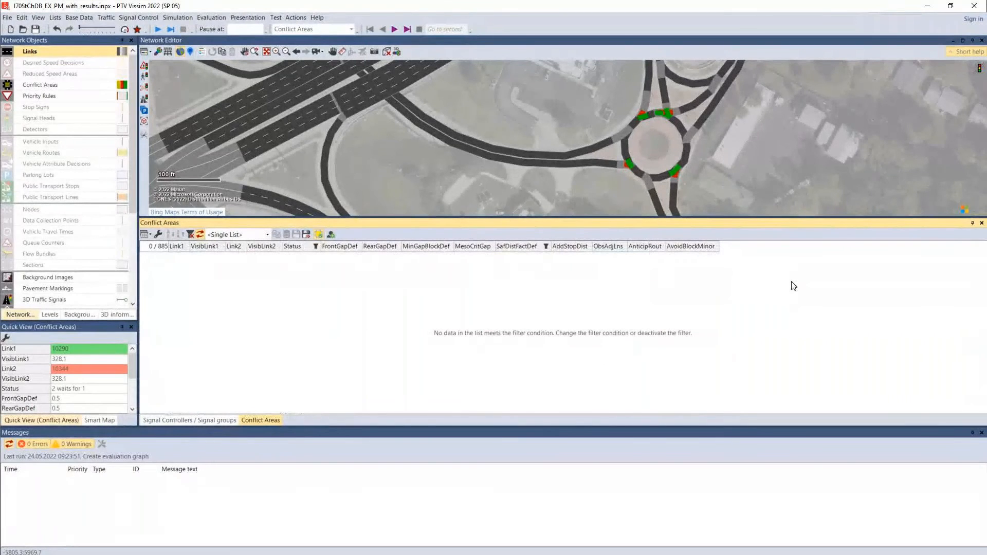
left_click(547, 247)
left_click(558, 246)
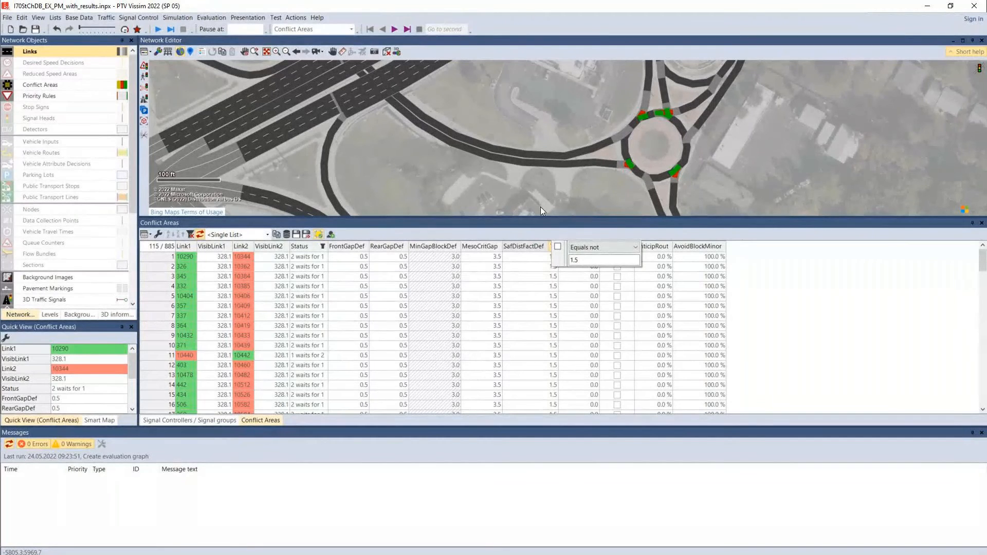
left_click(535, 231)
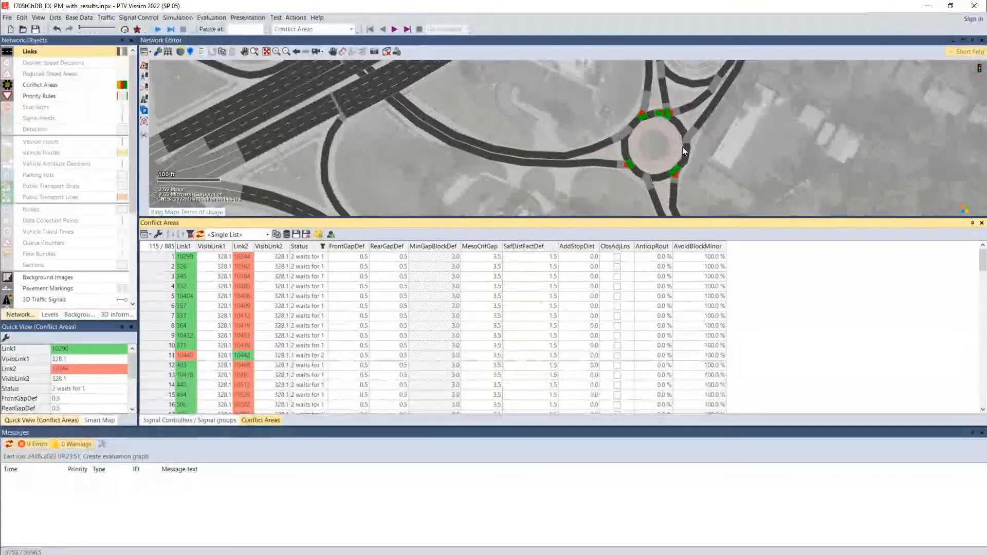
Select the conflict area between links 102 and 10148 at the roundabout and highlight its safety distance factor in the list
scroll(683, 147, "up", 3)
left_click(679, 183)
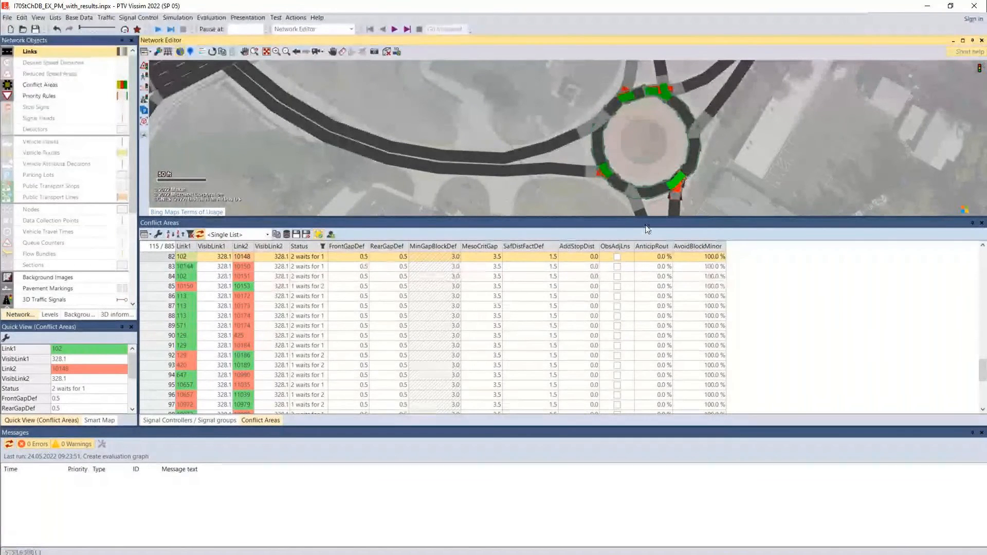
left_click(541, 259)
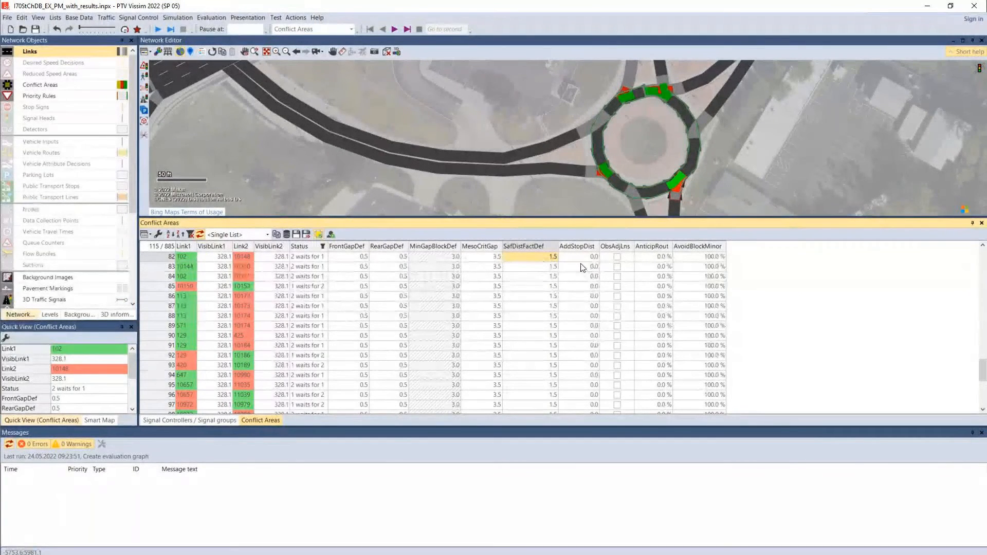
Highlight the additional stop distance of conflict area 102/10148 and examine its yielding approach at the roundabout up close
left_click_drag(752, 206, 749, 154)
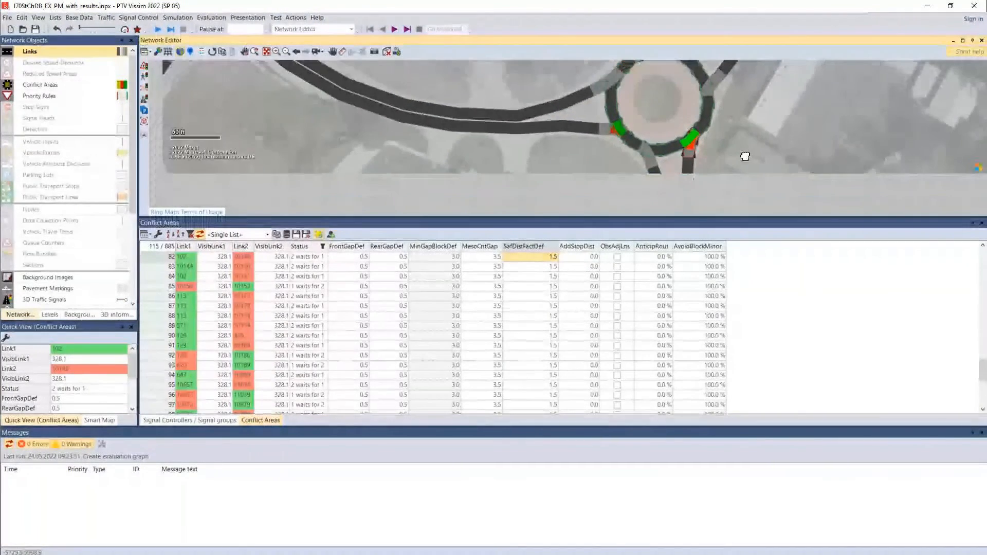
left_click(585, 259)
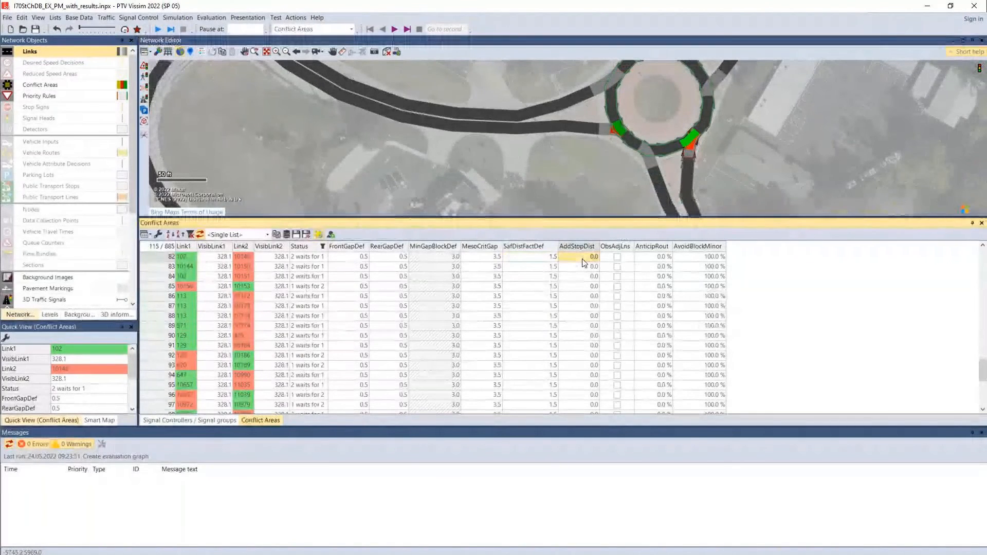
scroll(695, 175, "up", 5)
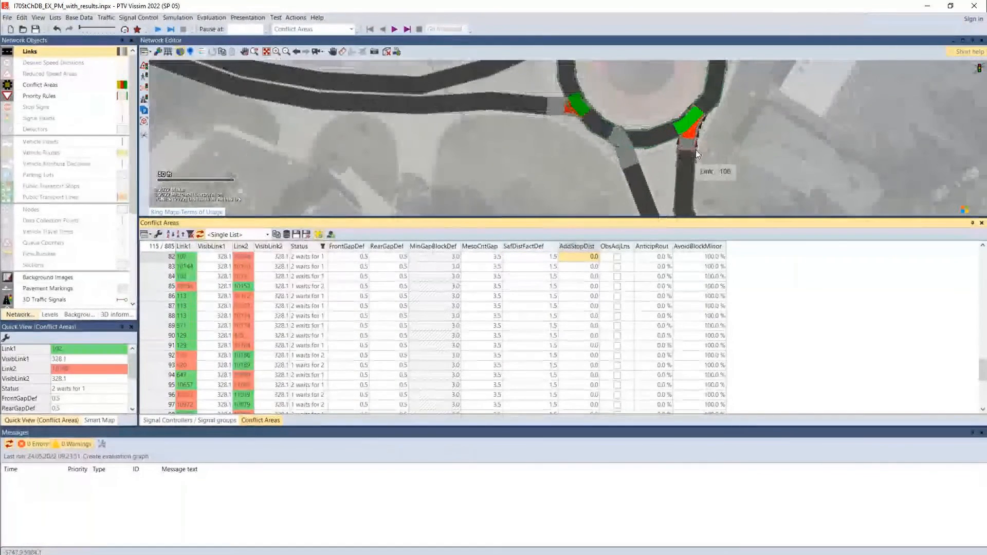
scroll(687, 128, "up", 2)
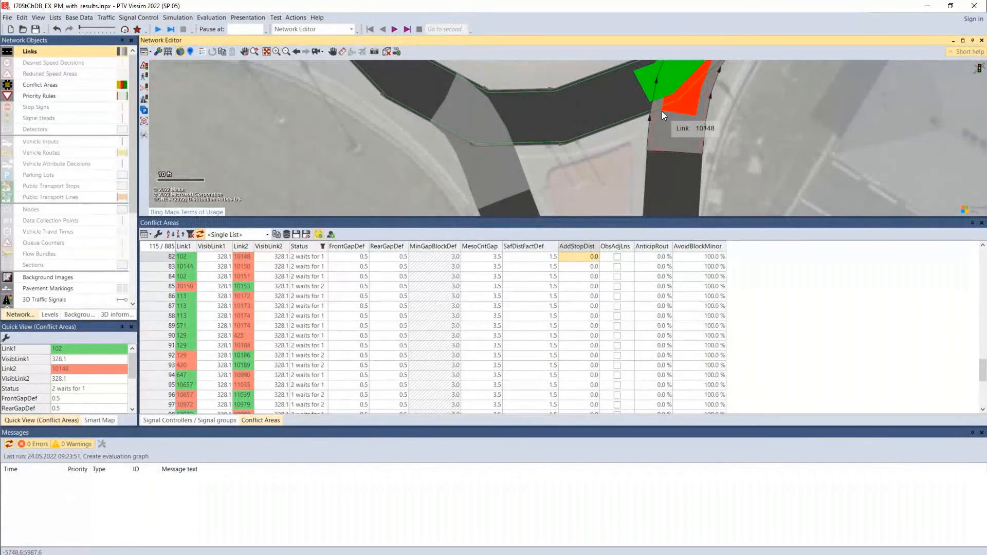
Switch the network to wireframe display and examine the conflict areas at the roundabout's lower entries
left_click(169, 51)
left_click_drag(594, 160, 592, 73)
scroll(615, 152, "down", 2)
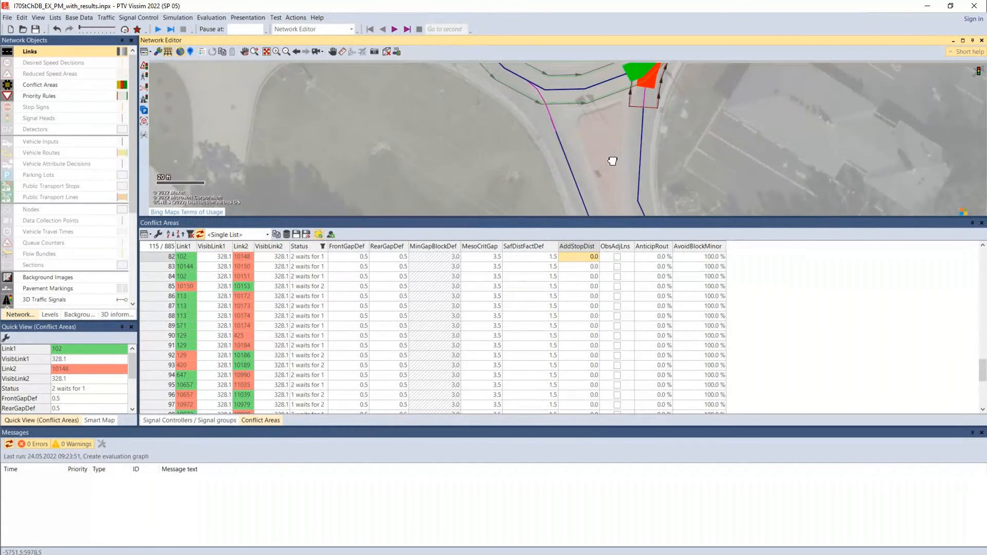
left_click_drag(611, 159, 612, 200)
left_click_drag(436, 133, 538, 211)
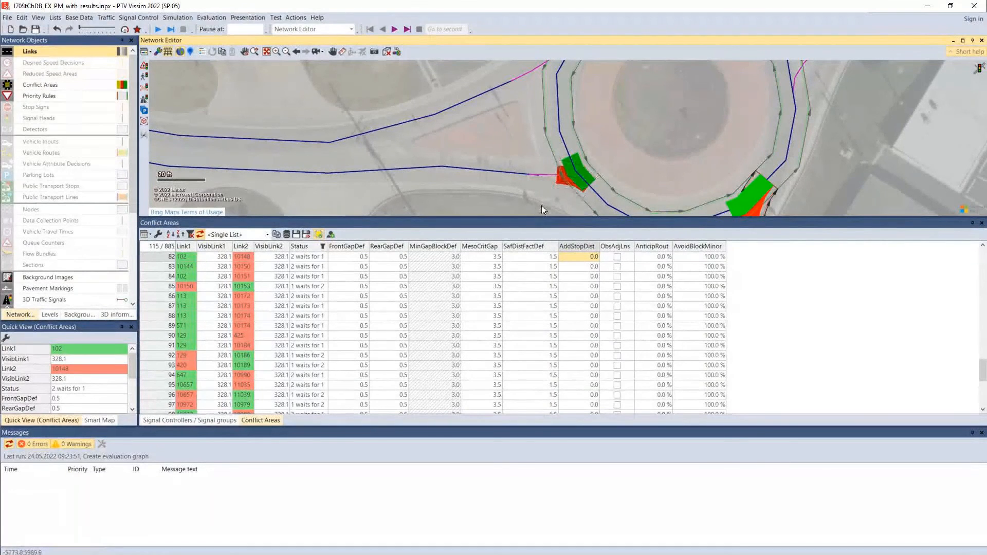
left_click_drag(541, 205, 536, 135)
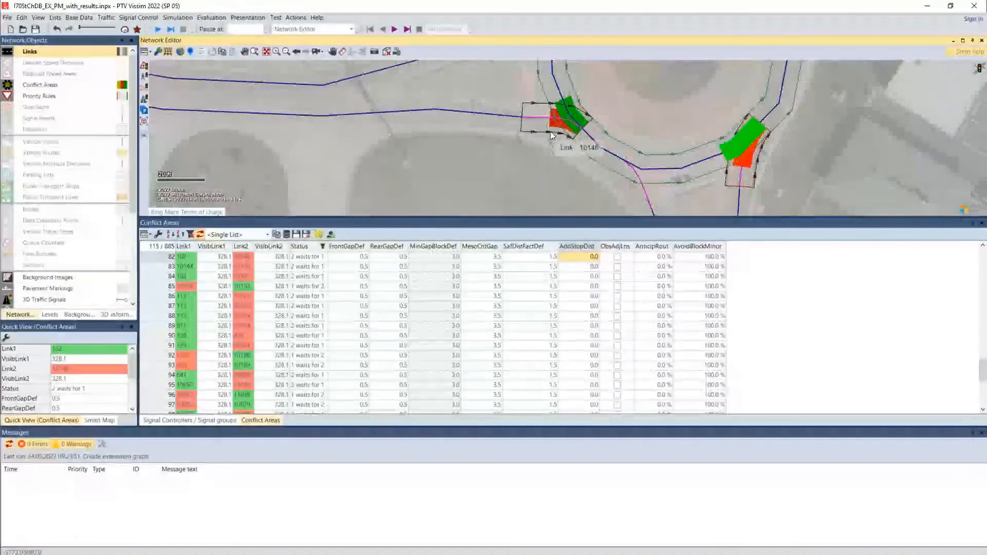
Open the additional stop distance of conflict area 102/10148 for editing and leave its value as is
left_click(344, 54)
left_click_drag(551, 119, 645, 193)
left_click(541, 181)
double_click(579, 257)
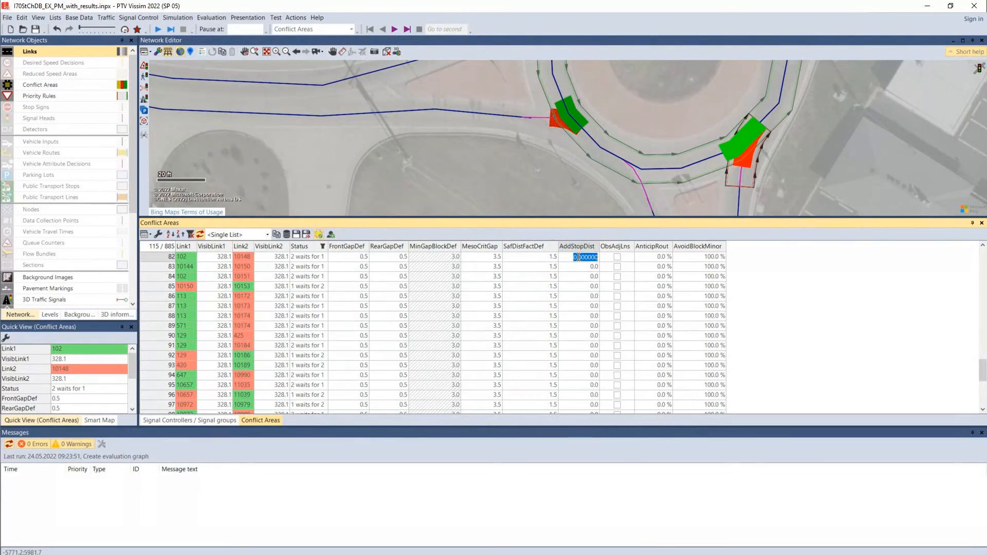
left_click(731, 272)
Compare the anticipate routes and avoid blocking minor percentages of conflict area 102/10148
left_click(650, 258)
left_click(689, 259)
left_click(653, 259)
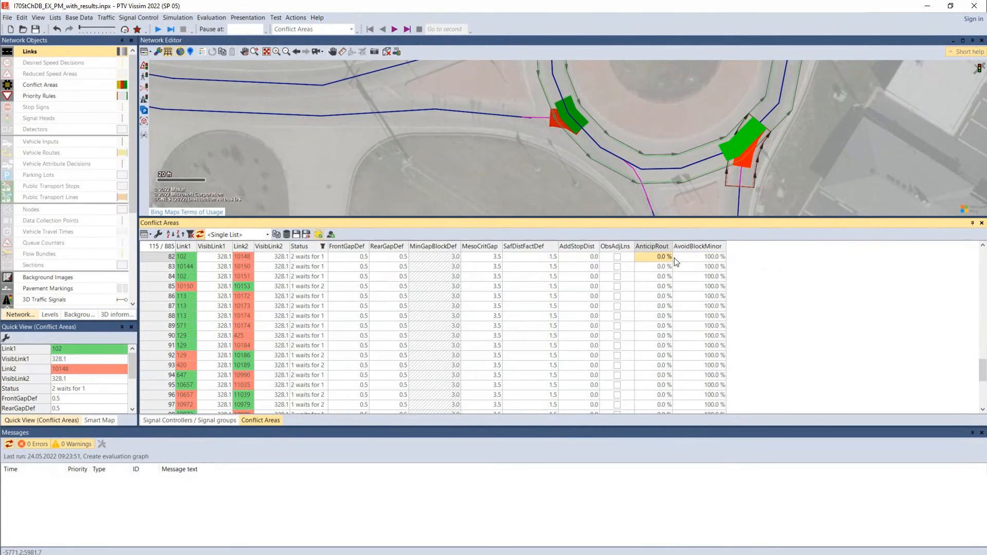
left_click(685, 260)
left_click(660, 261)
left_click(697, 260)
Examine the links around conflict area 102/10148 and check its avoid blocking minor percentage against the roundabout layout
scroll(717, 205, "down", 3)
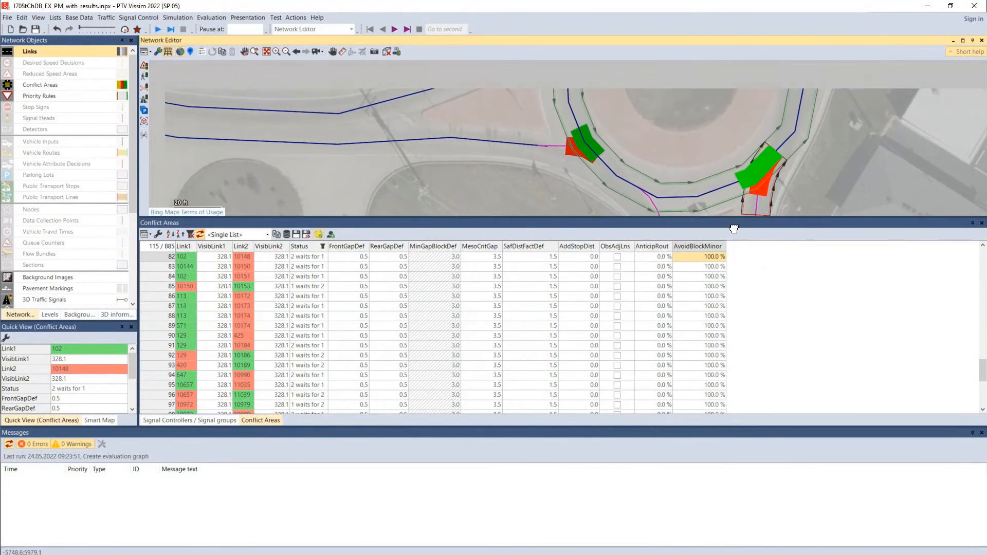
scroll(691, 162, "down", 2)
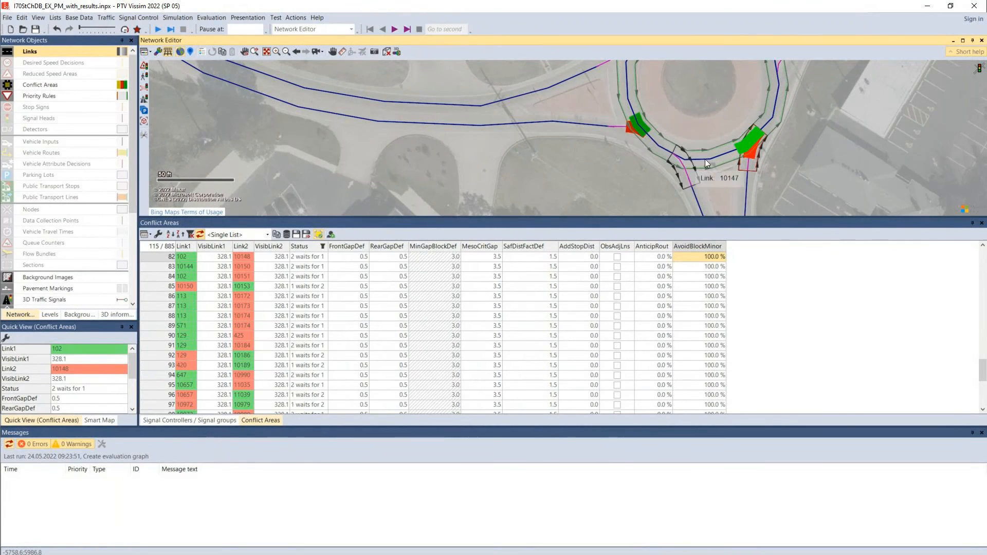
left_click_drag(758, 136, 719, 185)
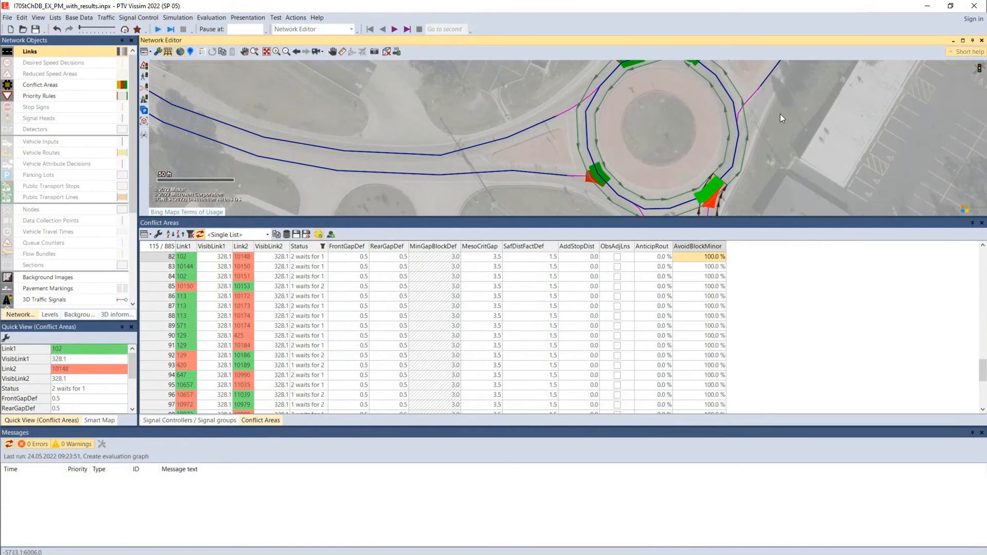
left_click_drag(780, 113, 775, 75)
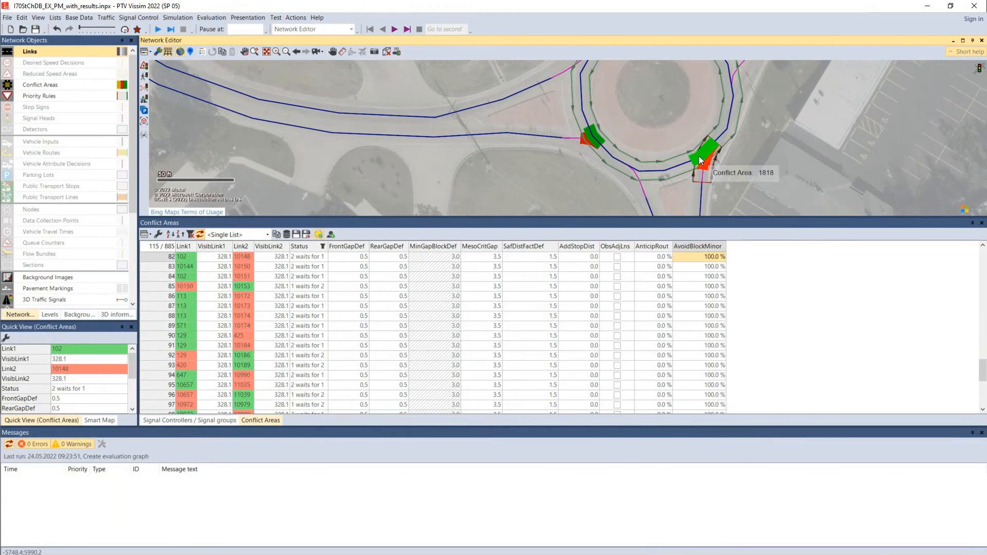
double_click(710, 258)
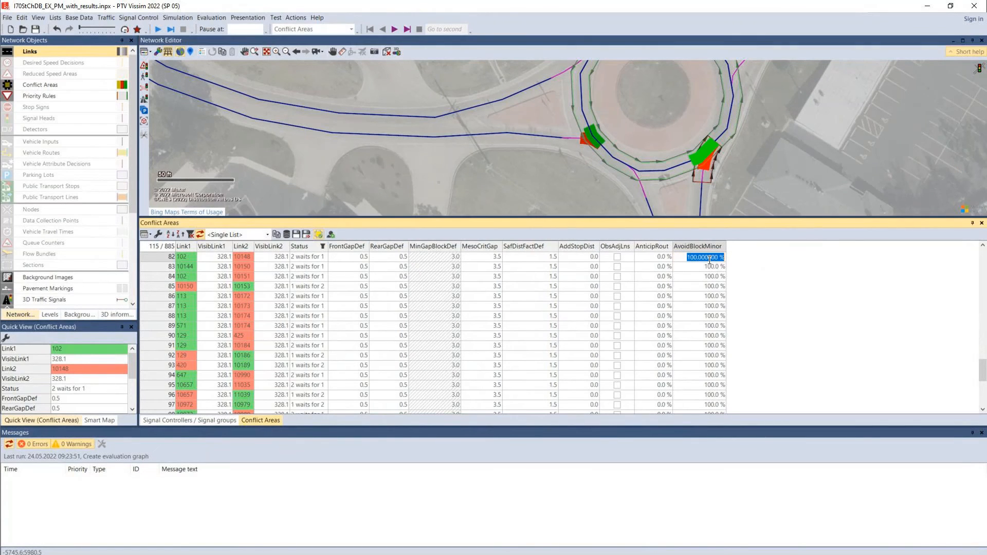
left_click(648, 260)
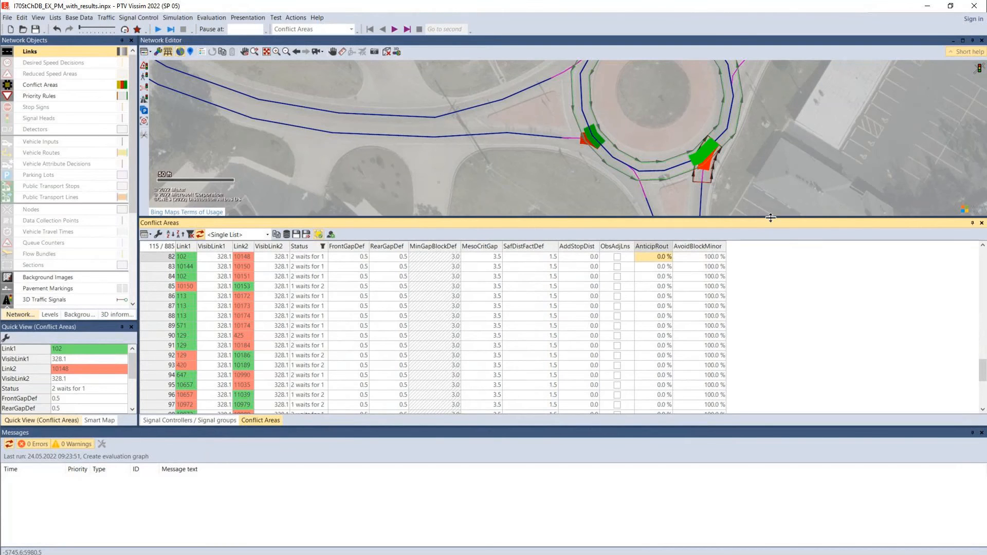
Enlarge the network view to show the whole roundabout and highlight the anticipate routes value of conflict area 102/10148
left_click_drag(770, 218, 757, 317)
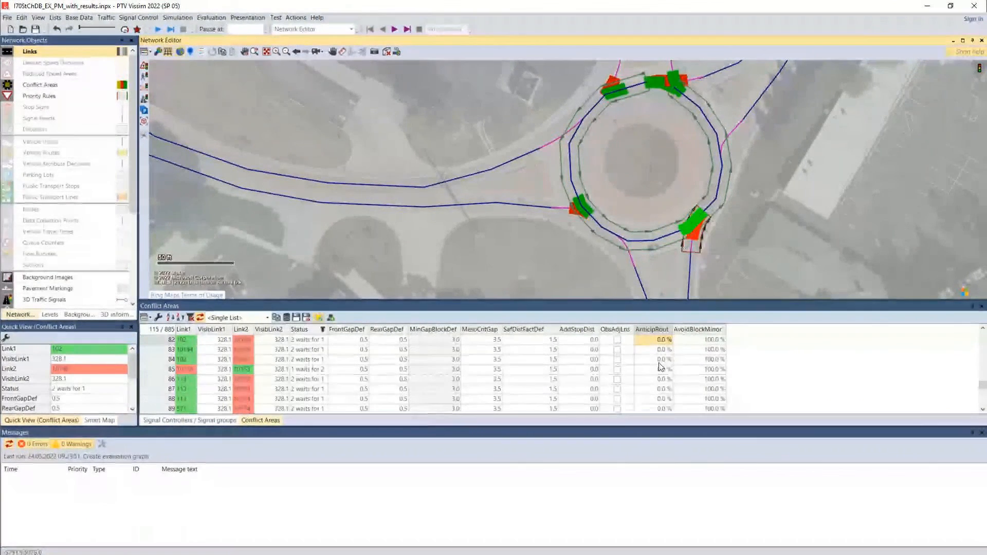
left_click(648, 348)
left_click_drag(648, 341, 650, 358)
left_click(650, 340)
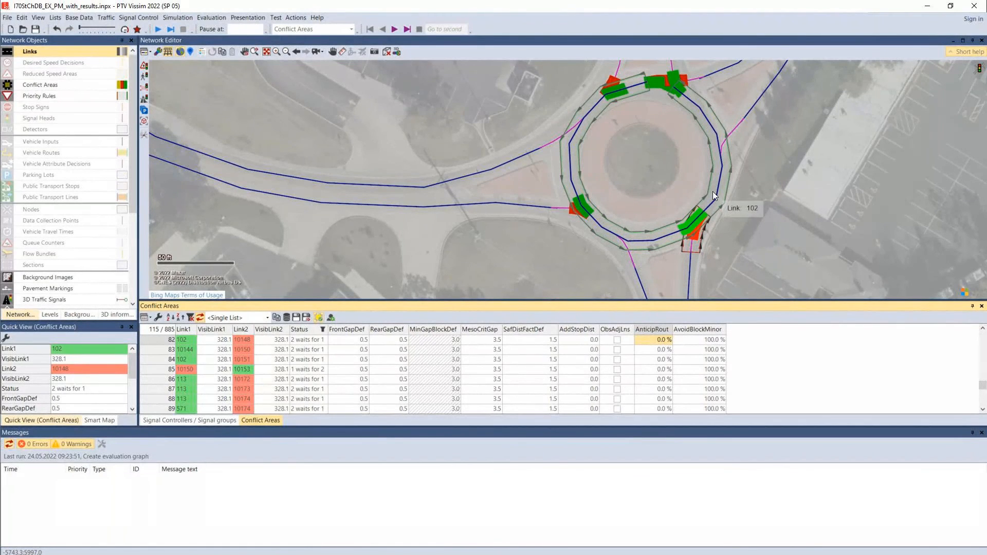
Try to change the anticipate routes percentage of conflict area 102/10148, and cancel the edit
double_click(643, 340)
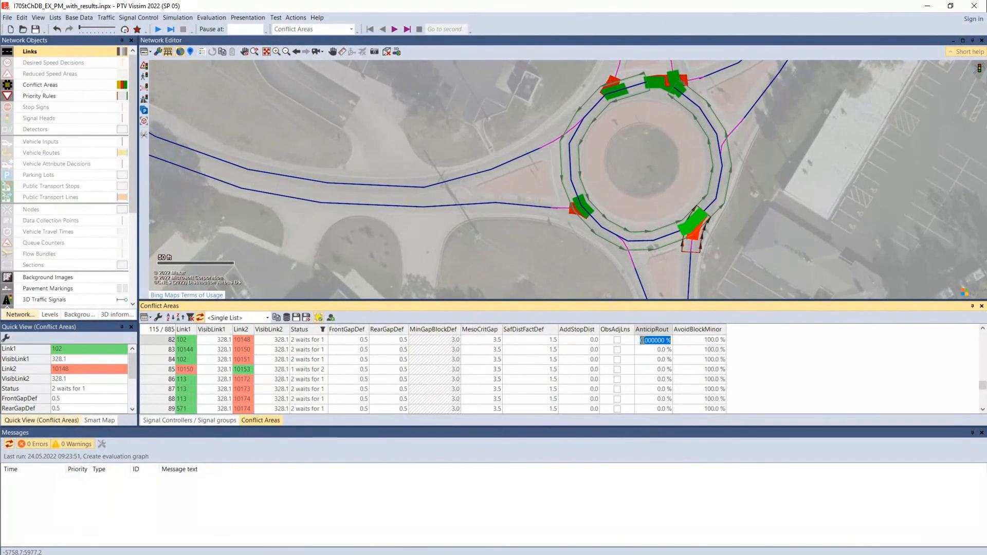
type("1")
left_click(664, 352)
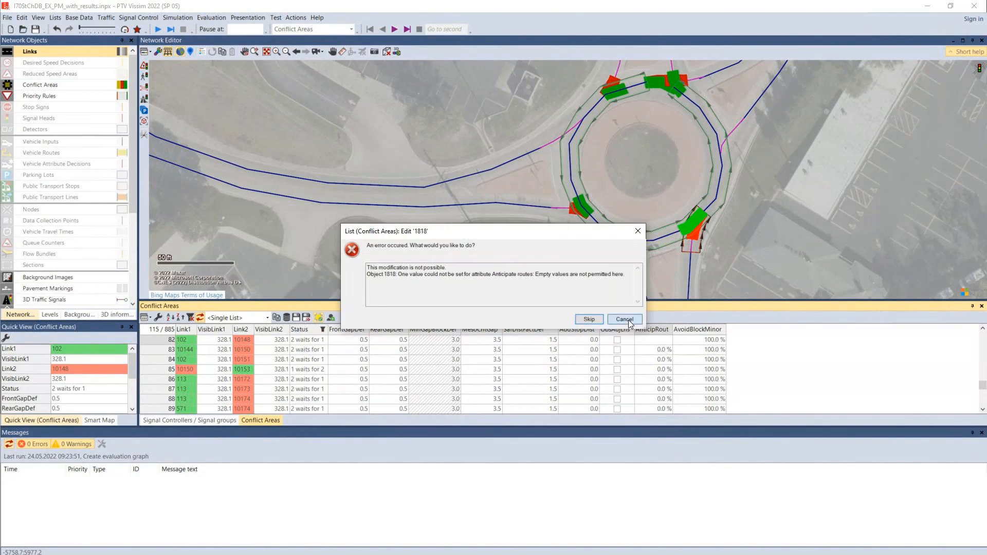
left_click(629, 320)
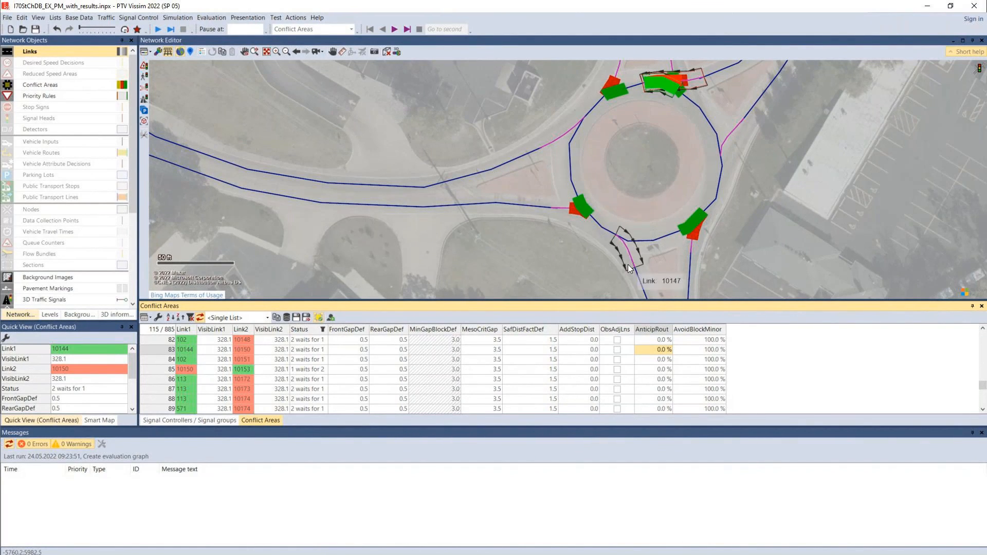
Inspect the circulating roundabout link 102, deselect it, and return to the anticipate routes value of conflict area 102/10148
left_click(659, 242)
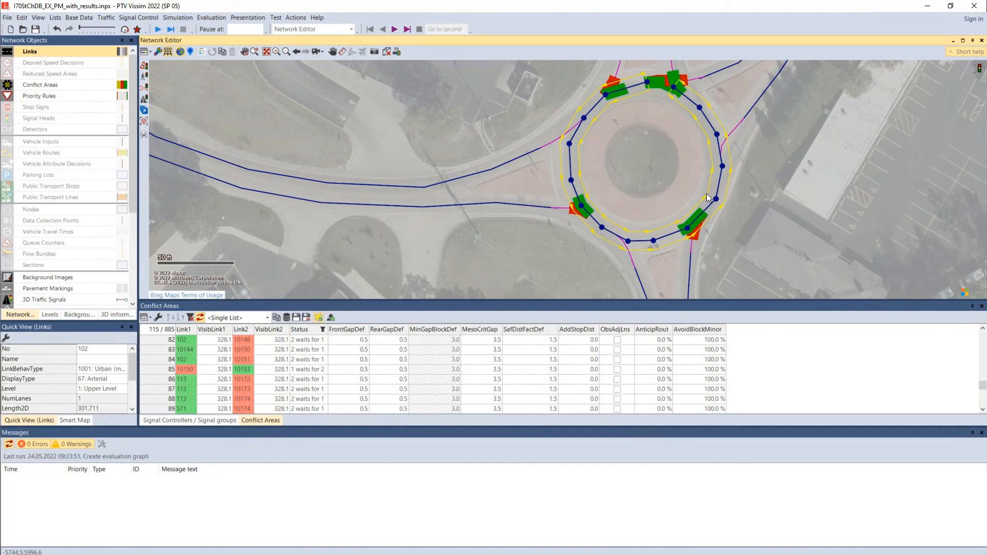
left_click(824, 220)
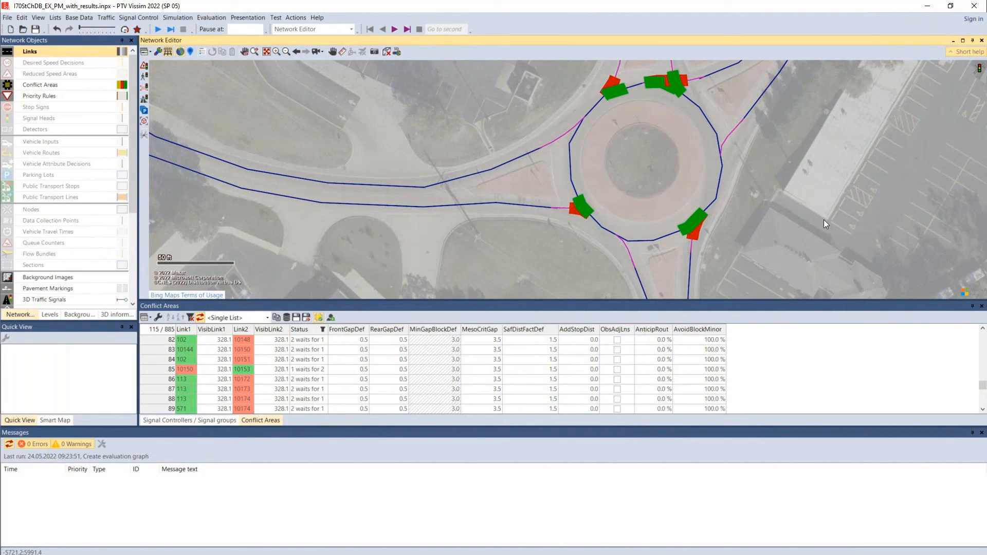
left_click(652, 340)
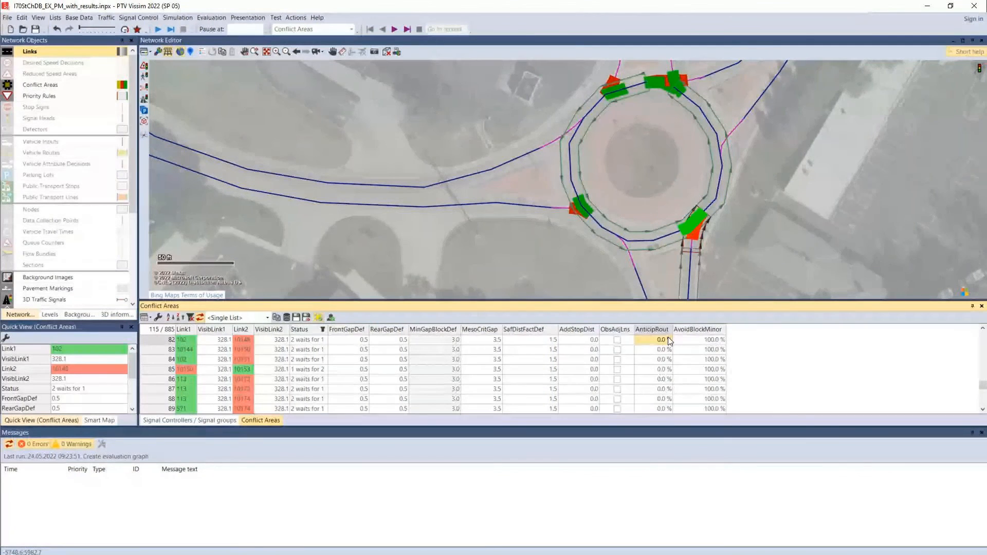
Sort the conflict area list by AnticipRout in descending order and open the value for links 10564 and 10565
left_click(651, 330)
right_click(651, 330)
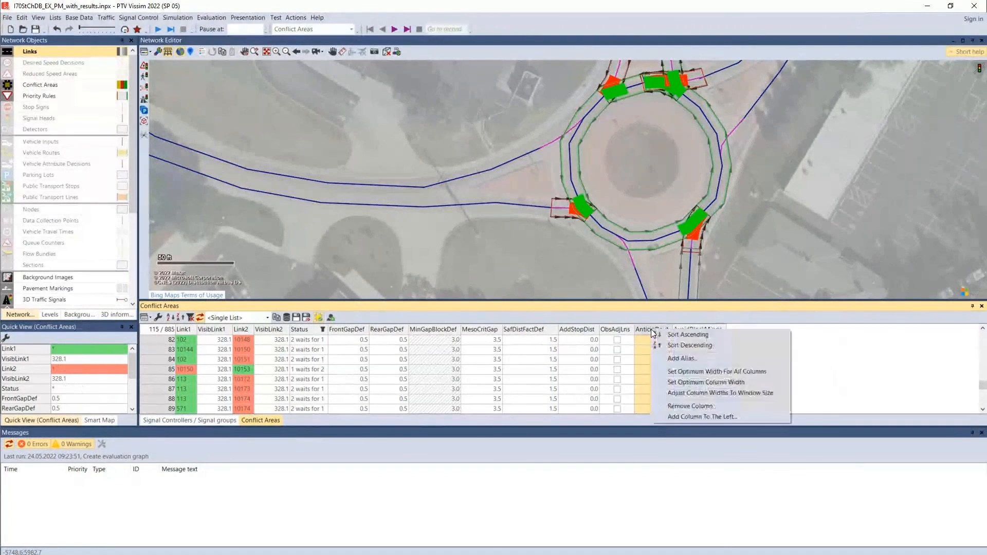
left_click(689, 346)
left_click(659, 341)
right_click(655, 330)
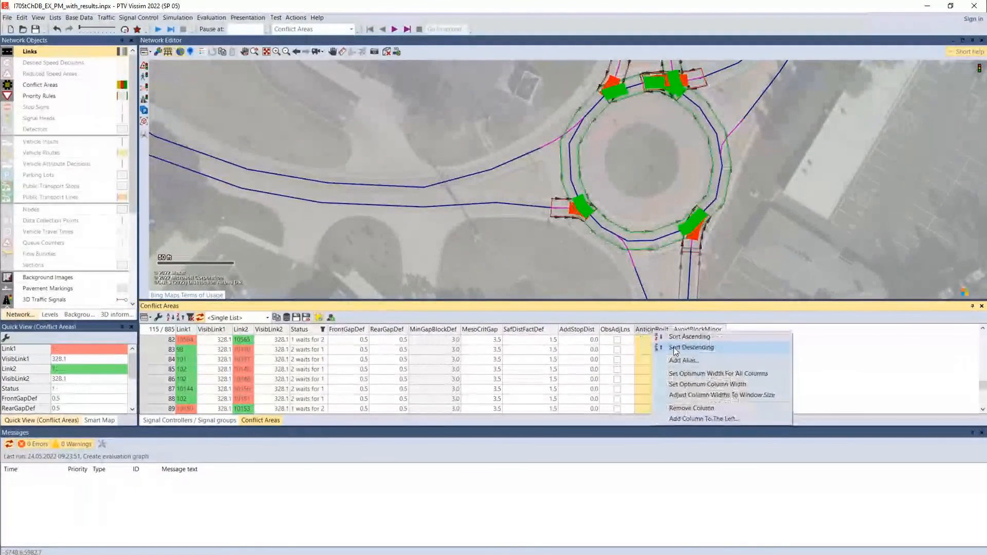
left_click(674, 347)
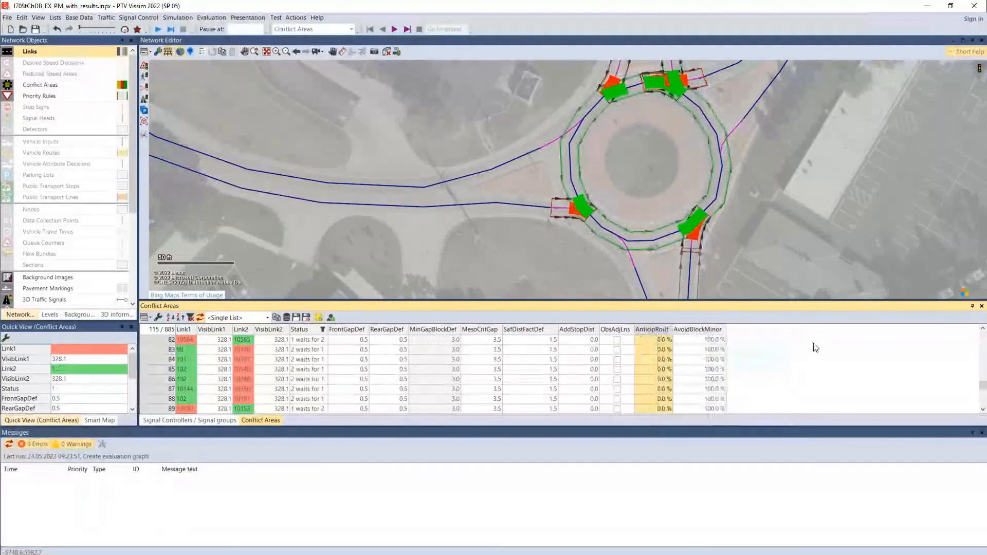
left_click(669, 340)
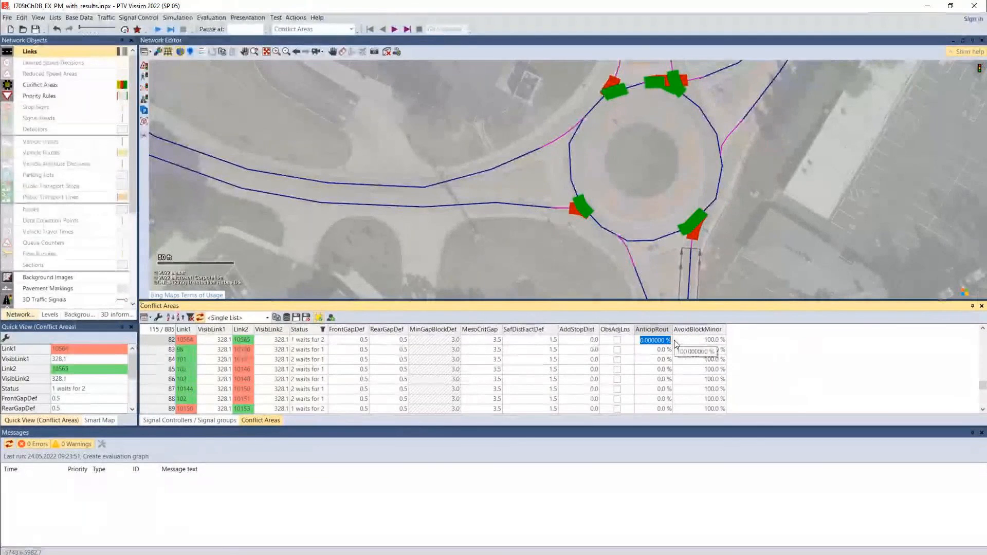
Sort the conflict area list by AvoidBlockMinor in descending order, check the column's values and clear the selection
right_click(701, 332)
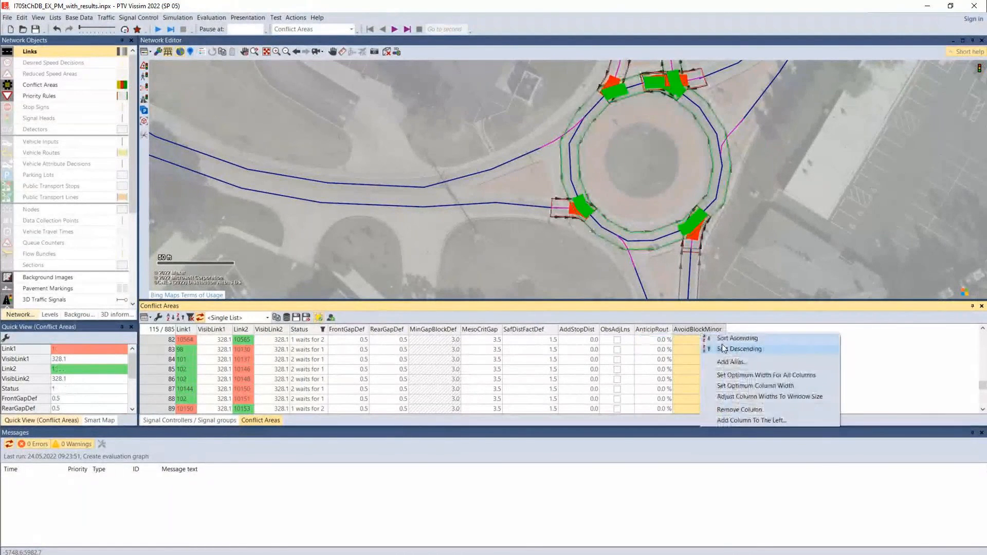
left_click(741, 349)
right_click(715, 330)
left_click(719, 347)
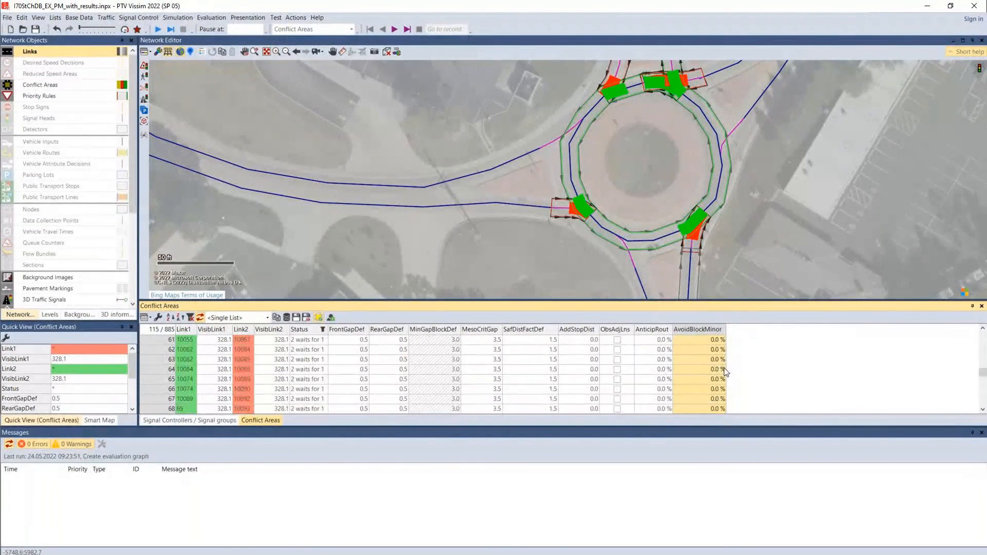
left_click(762, 275)
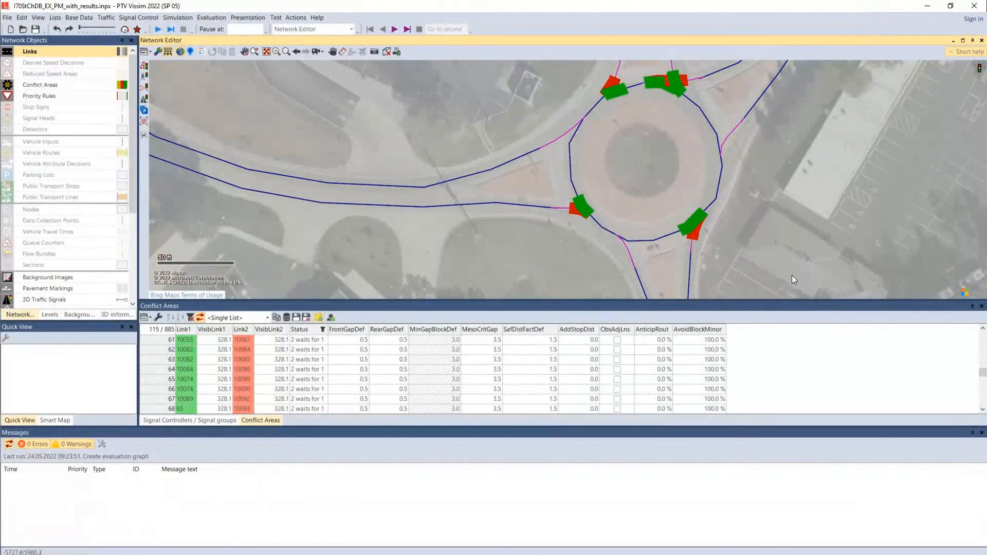
Compare the roundabout with priority rules and conflict areas as the active network object type, ending on priority rules
left_click(44, 97)
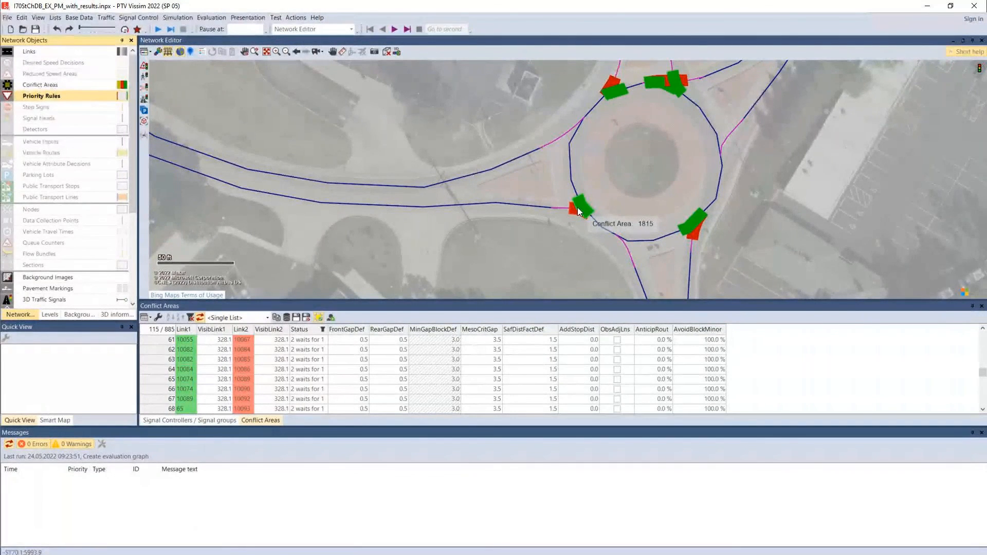
left_click(36, 84)
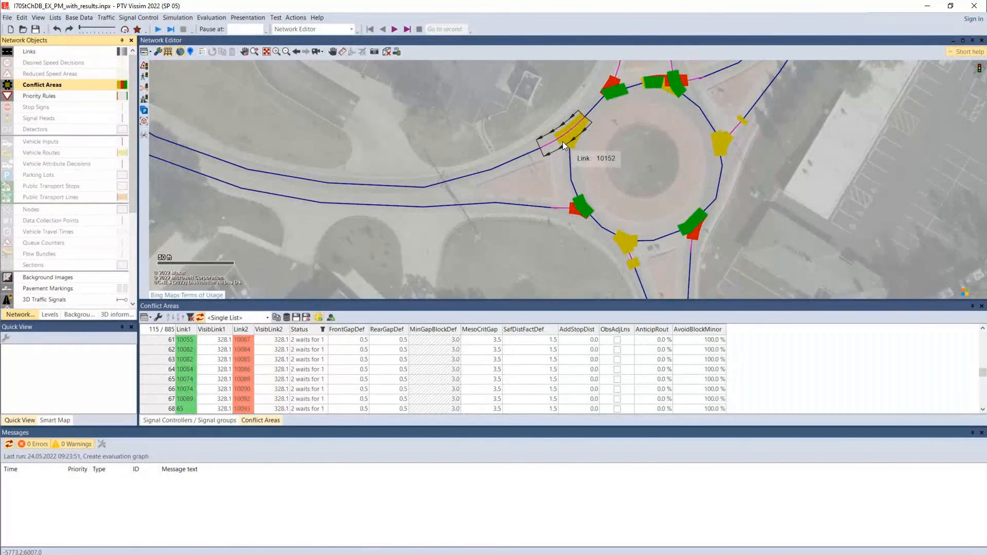
left_click(45, 97)
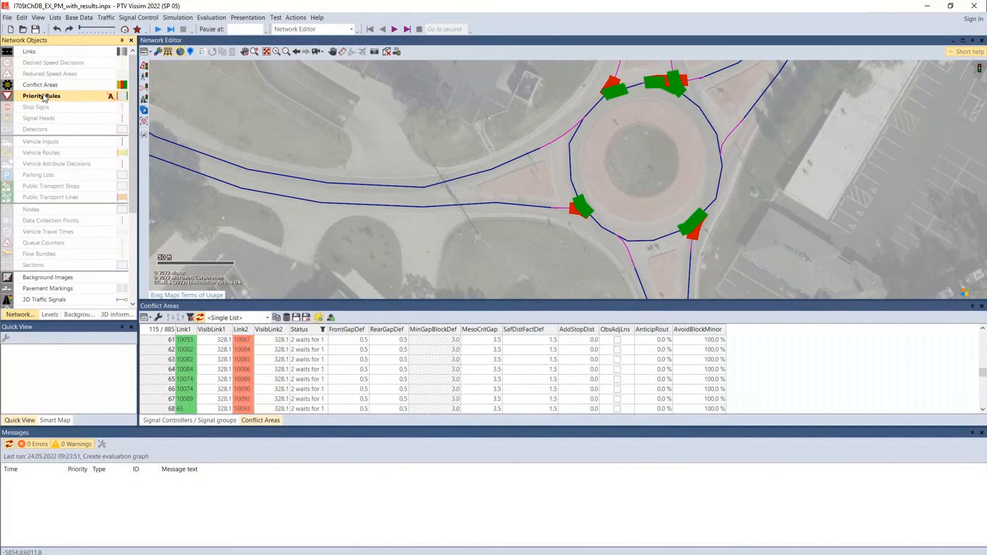